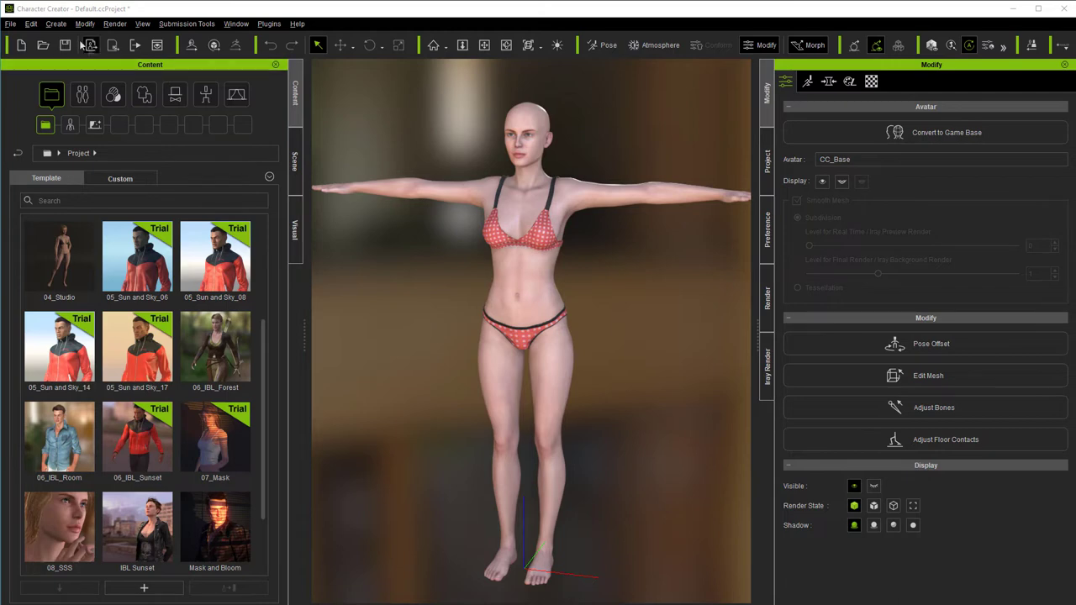
Start a nude-character OBJ export of the full body with the Y-Up axis
click(11, 24)
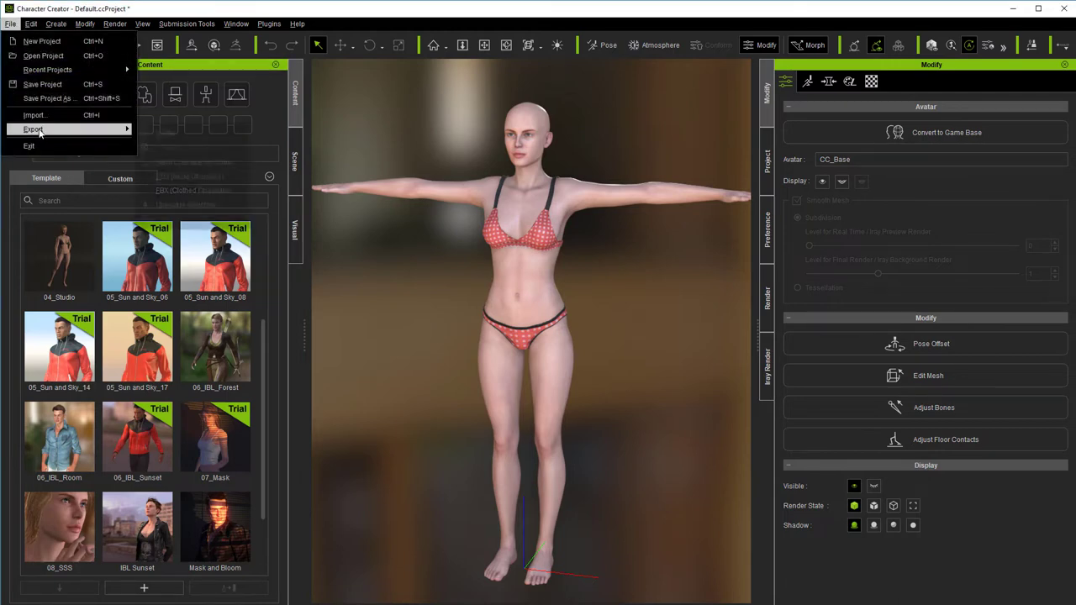
mouse_move(42, 128)
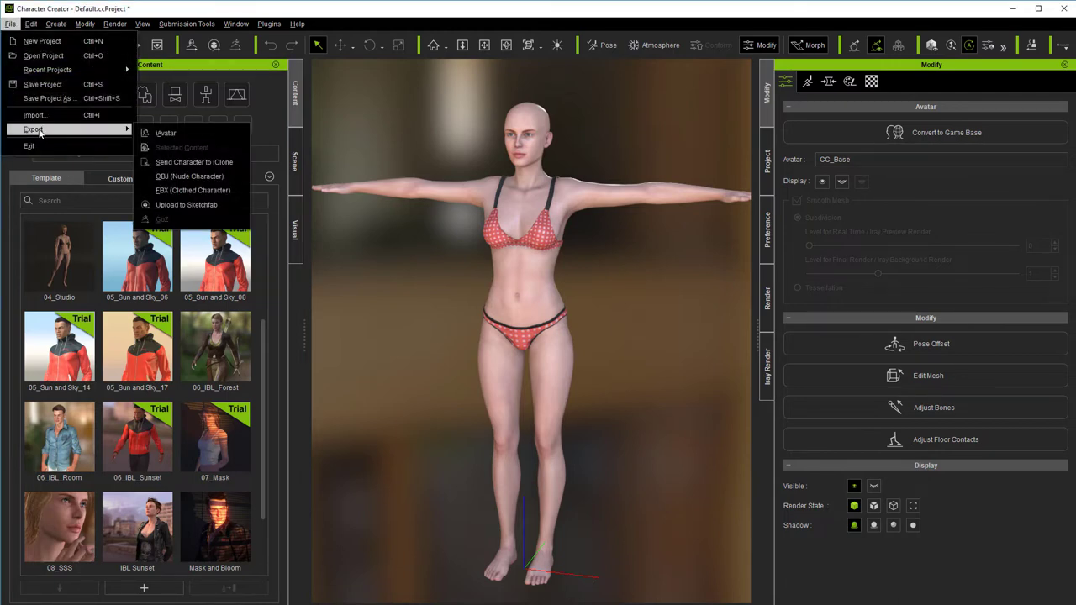
click(188, 177)
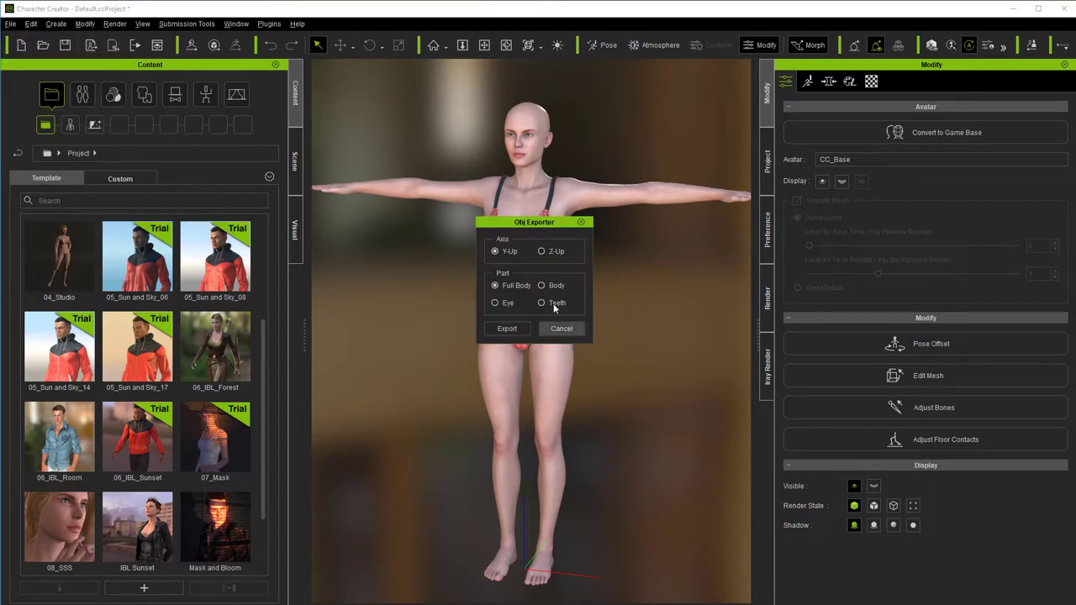
click(519, 331)
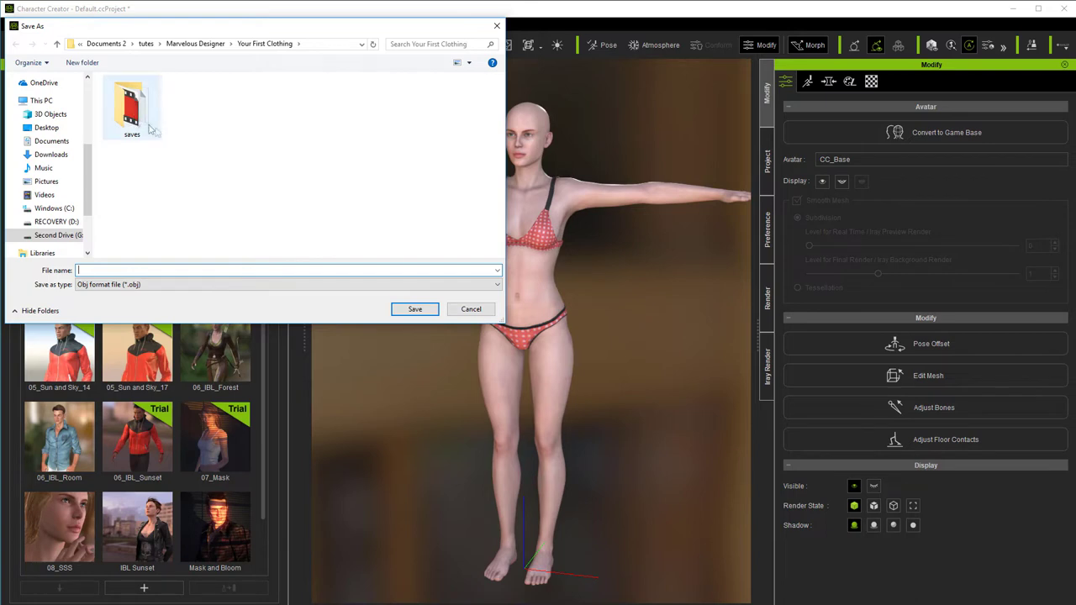
Create a folder named CCBlank inside Your First Clothing and open it as the export location
click(84, 63)
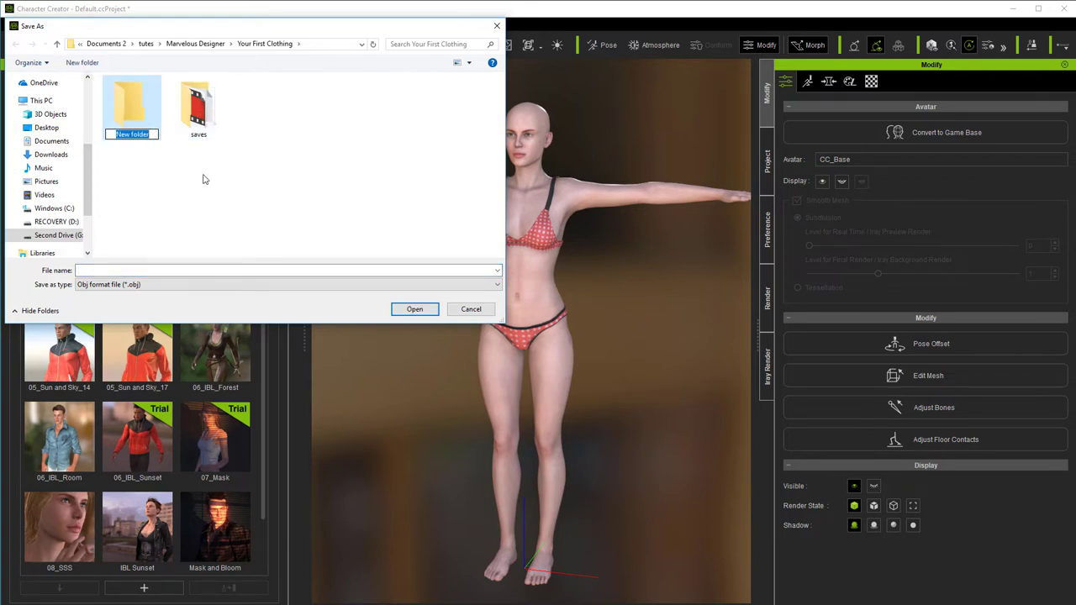
text(CCBlank)
key(Return)
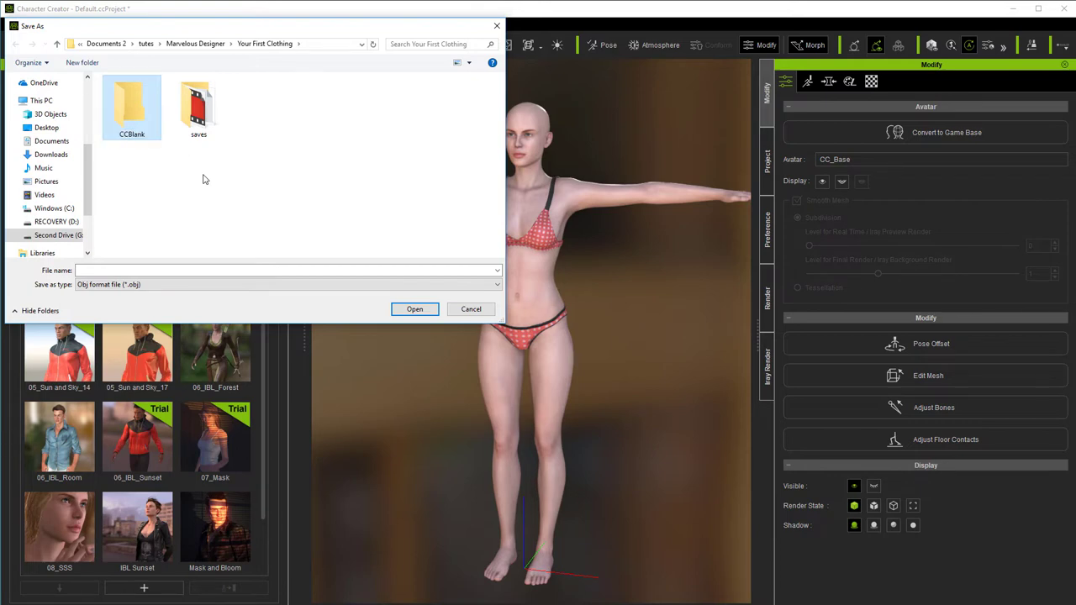
double_click(133, 99)
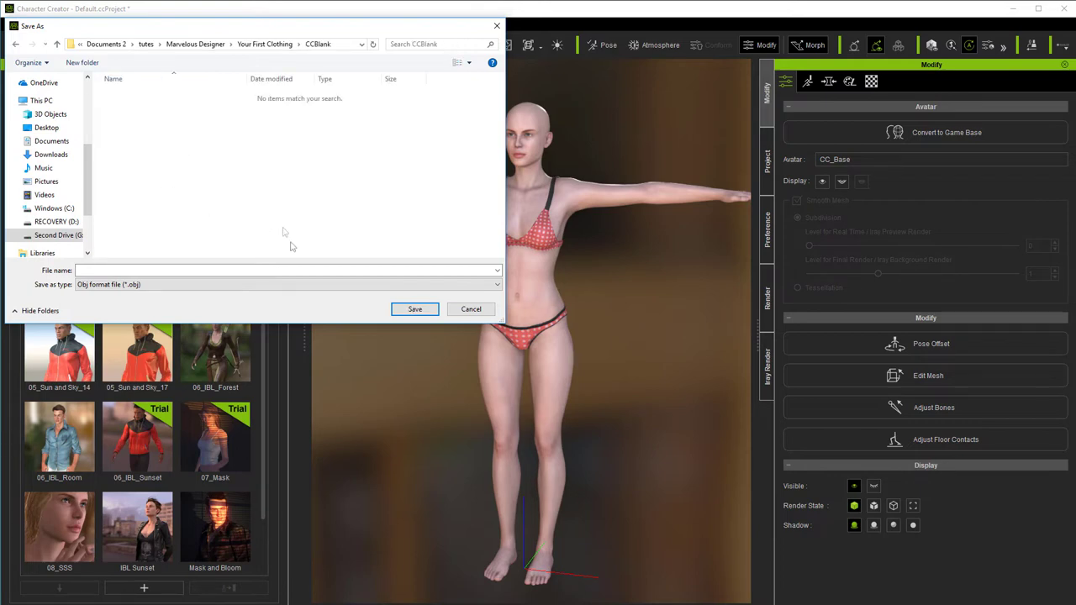
Export the character's OBJ file under the name CCBlankFemaleDefault
click(234, 271)
text(CC)
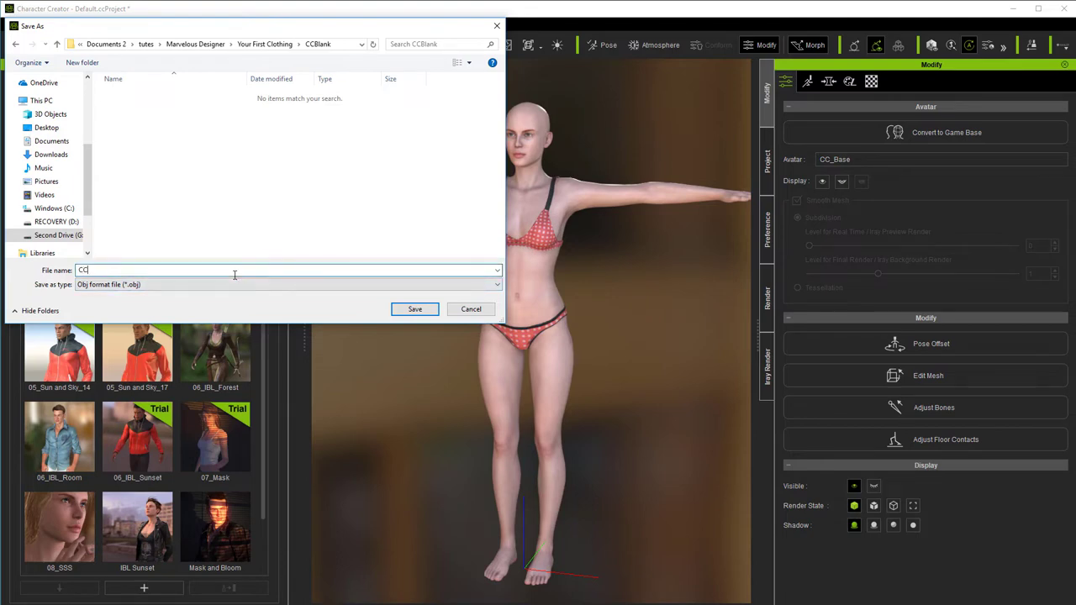
text(BlankFemaleDefault)
key(Return)
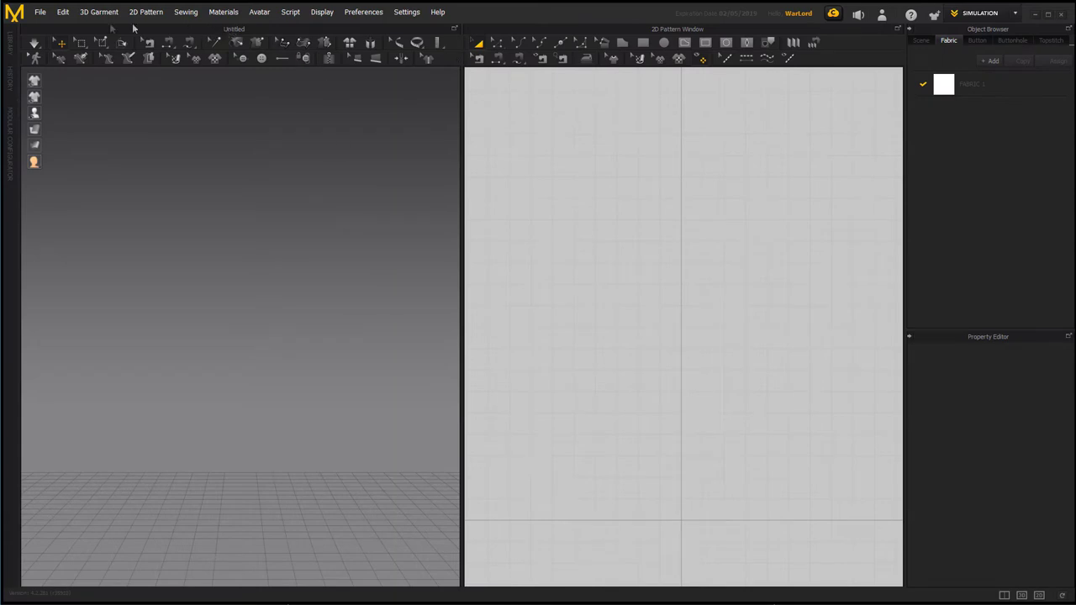
Switch to Marvelous Designer and load CCBlankFemaleDefault as the avatar, using the Open load type and cm (DAZ Studio) scale
click(40, 14)
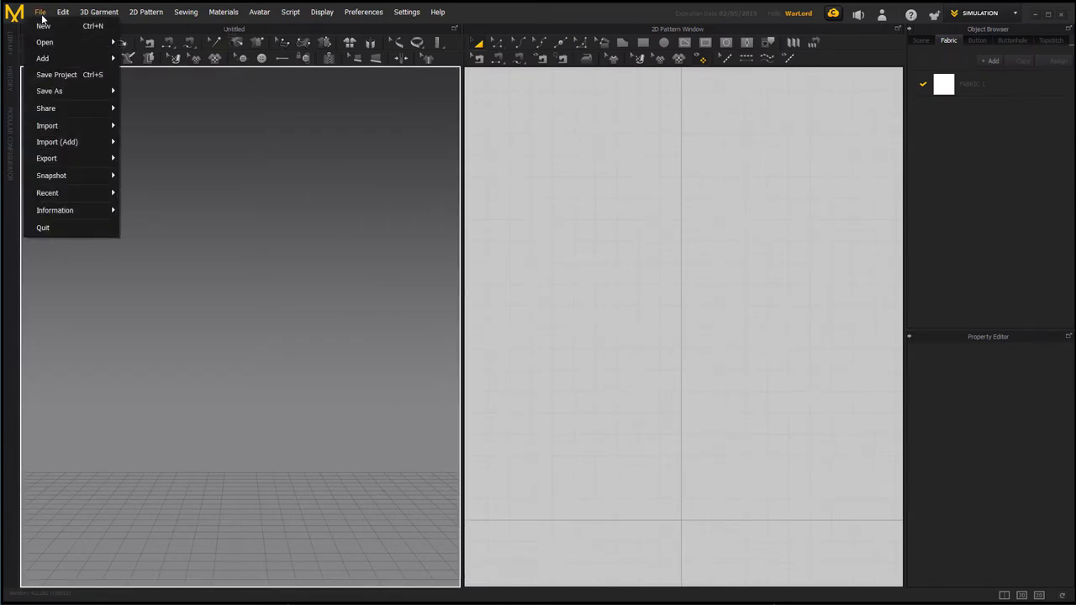
mouse_move(46, 63)
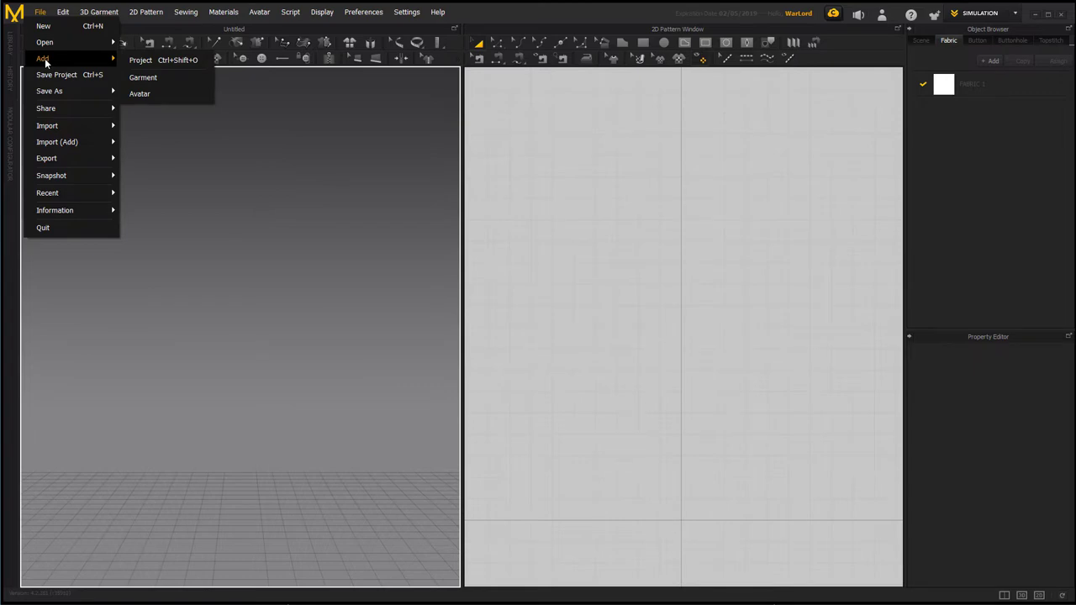
click(140, 93)
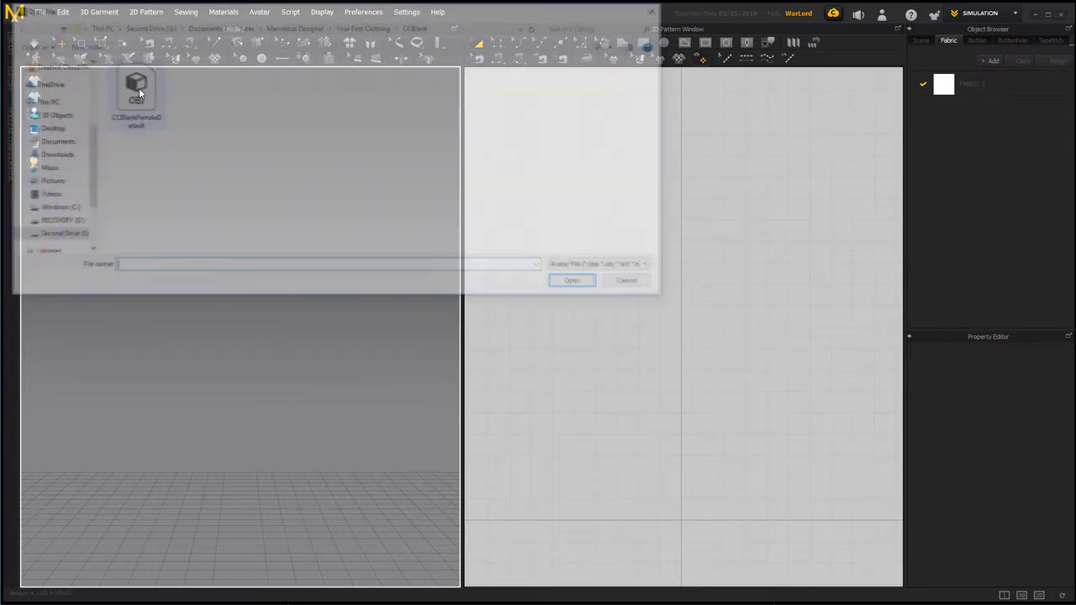
double_click(132, 88)
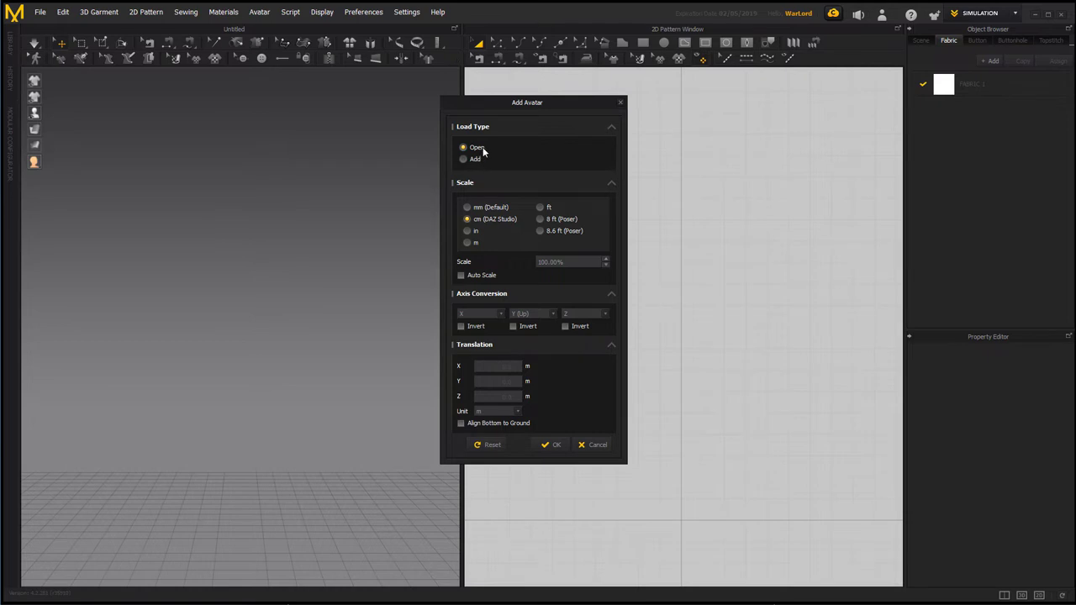
click(551, 445)
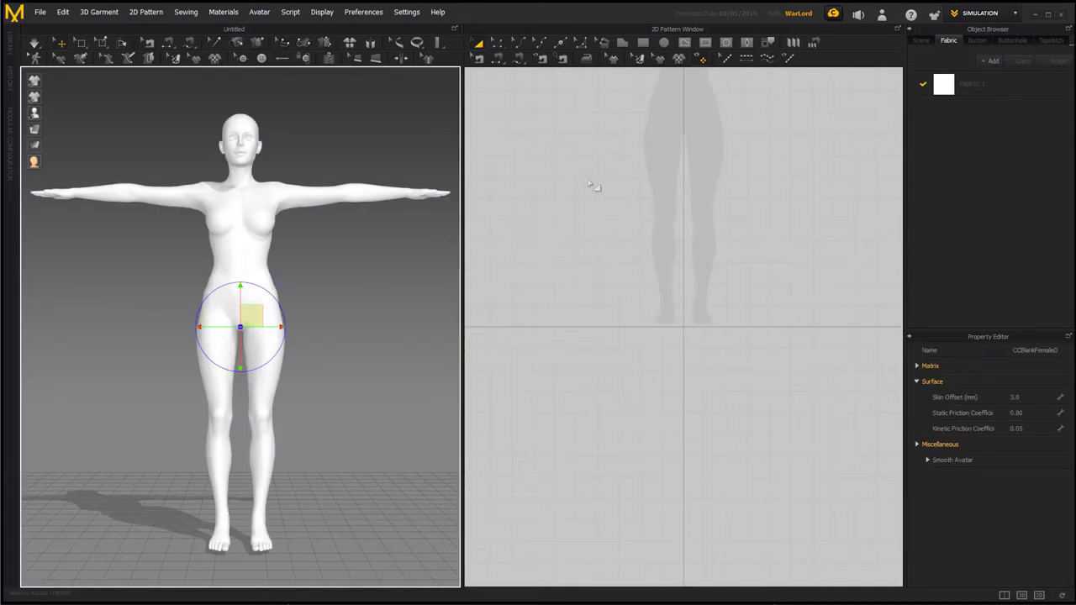
Draw a six-point trouser-leg polygon over one leg of the avatar silhouette, about 15 wide at the waist and 17 at the hem
middle_drag(595, 186, 590, 387)
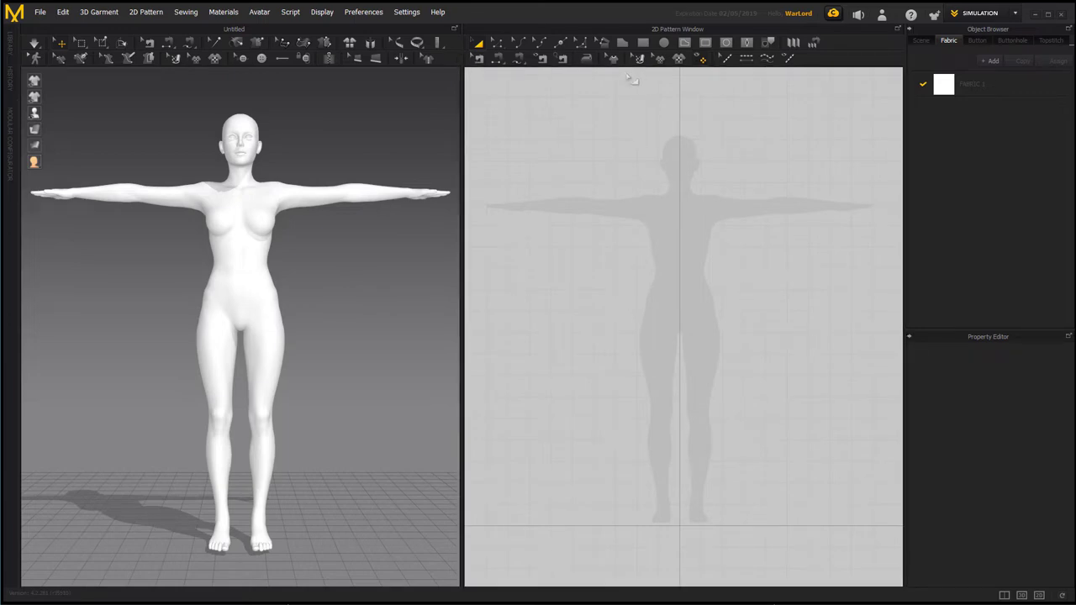
click(622, 42)
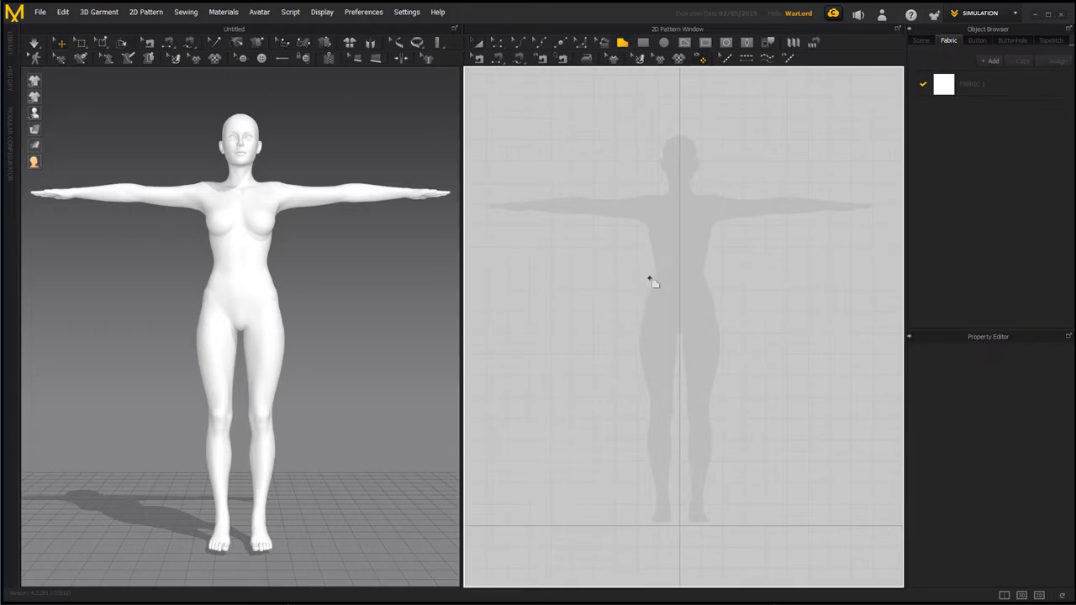
click(679, 278)
click(646, 277)
click(632, 343)
click(639, 483)
click(675, 481)
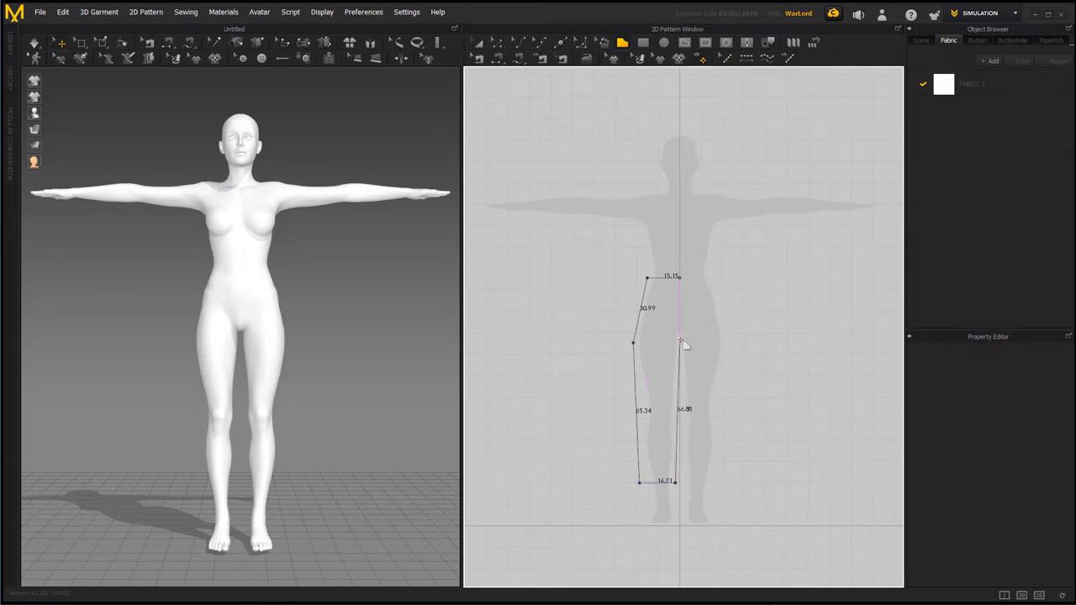
click(679, 338)
click(680, 278)
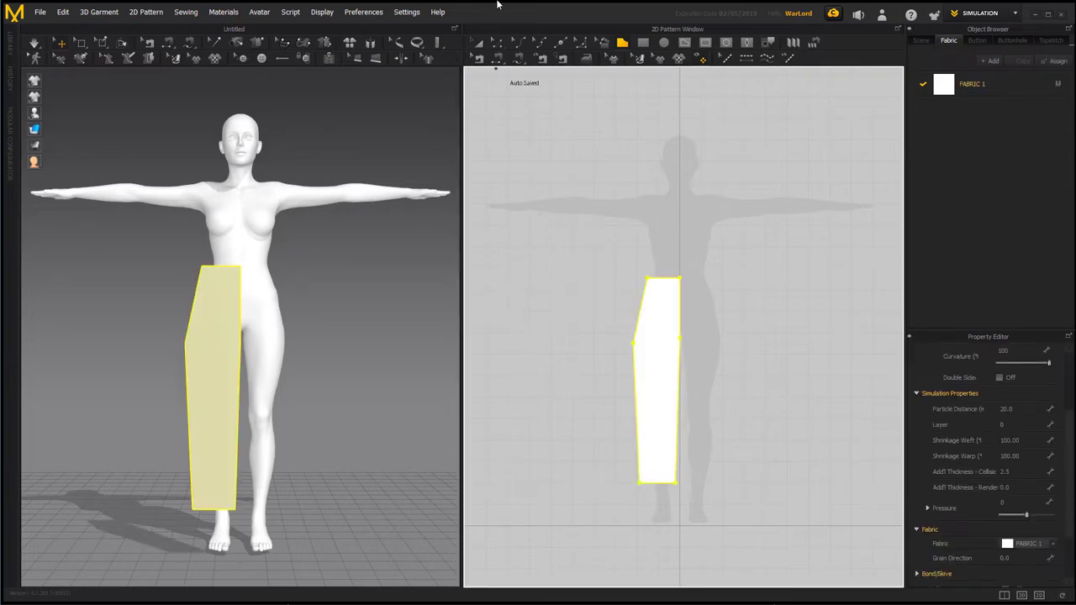
Move the leg pattern's inner waist corner outward from the centre line, shortening the waist edge to about 10.5
click(477, 42)
click(497, 43)
click(553, 312)
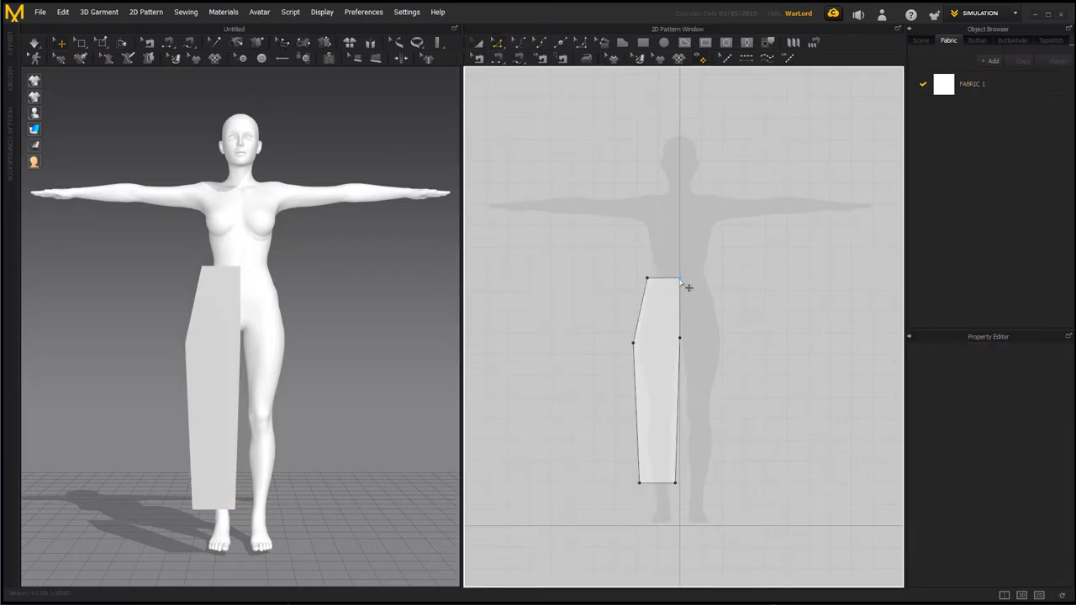
click(679, 279)
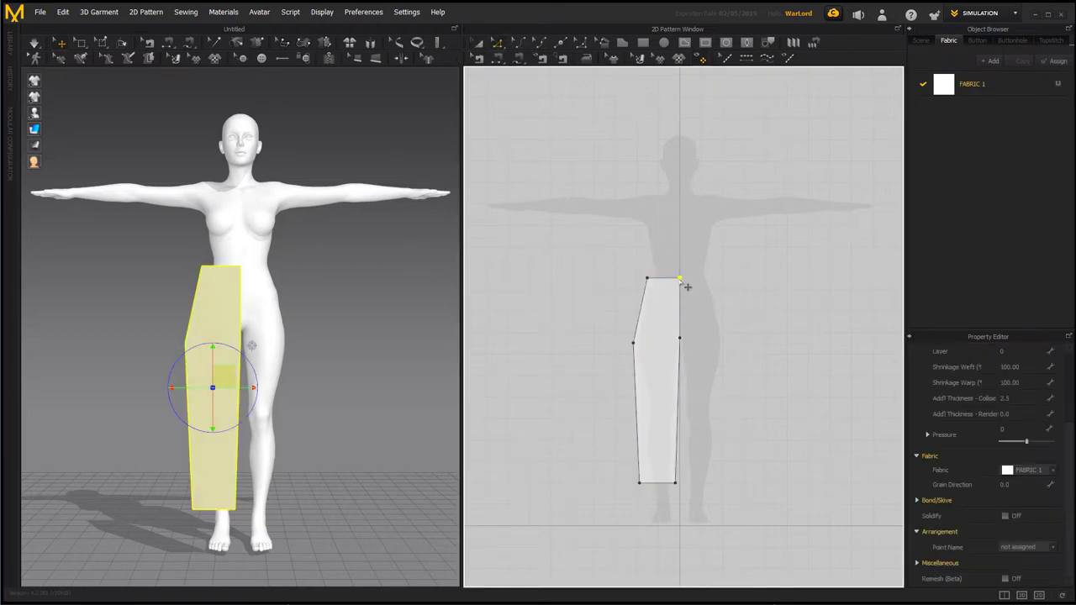
click(497, 43)
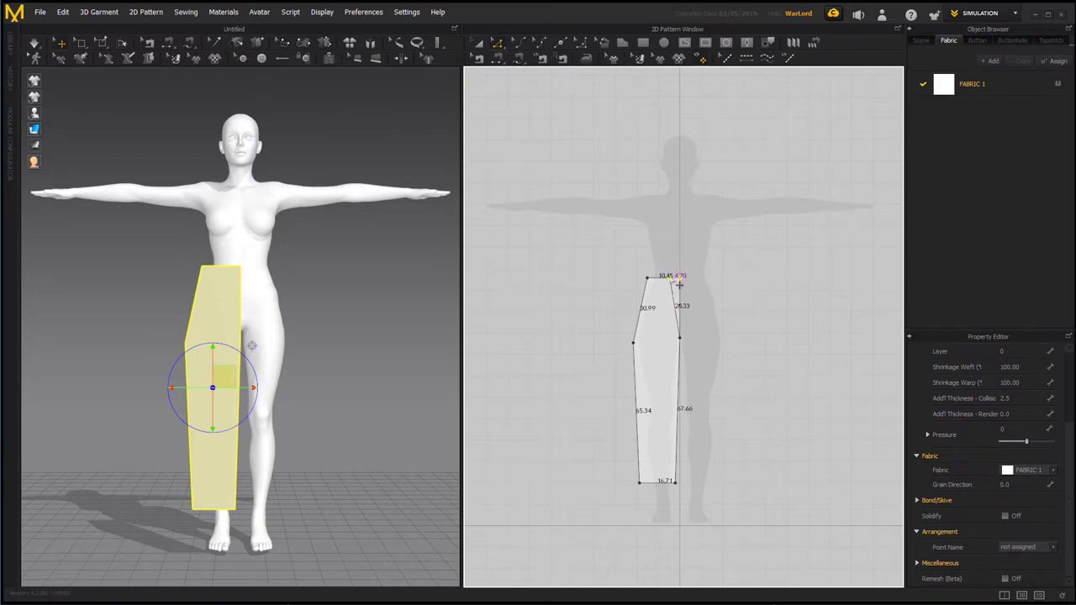
click(678, 285)
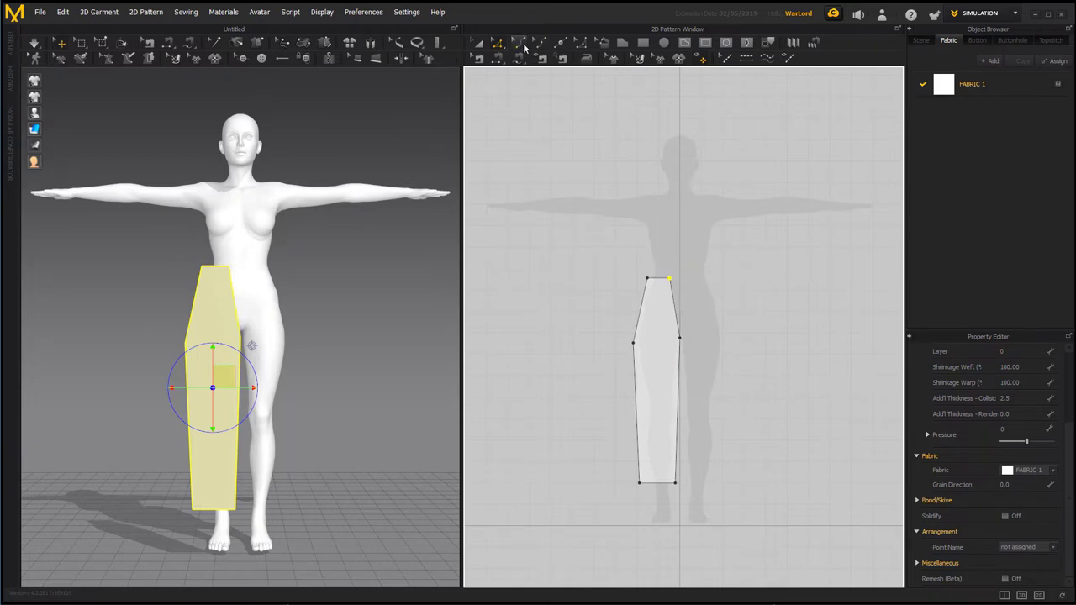
Curve the inner edge between waist and crotch inward into a crotch curve about 32.5 long
click(522, 44)
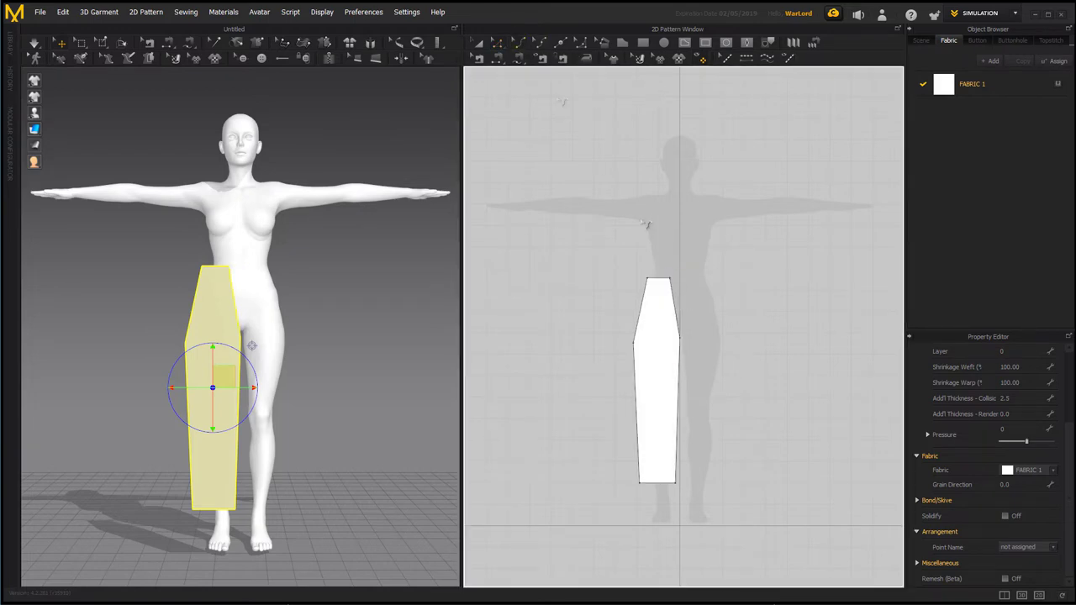
click(677, 337)
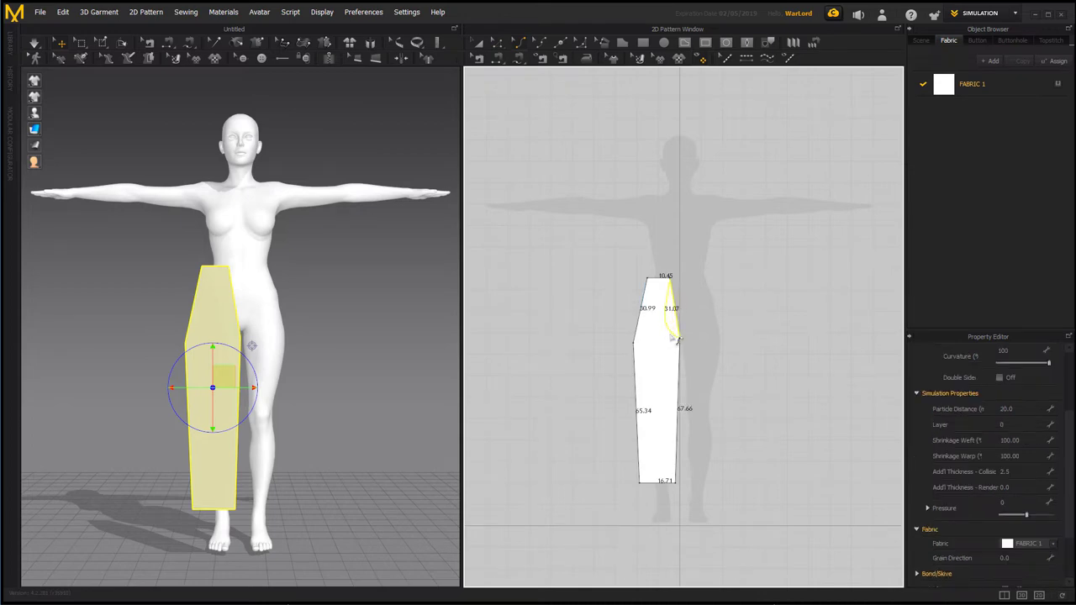
drag(677, 340, 675, 342)
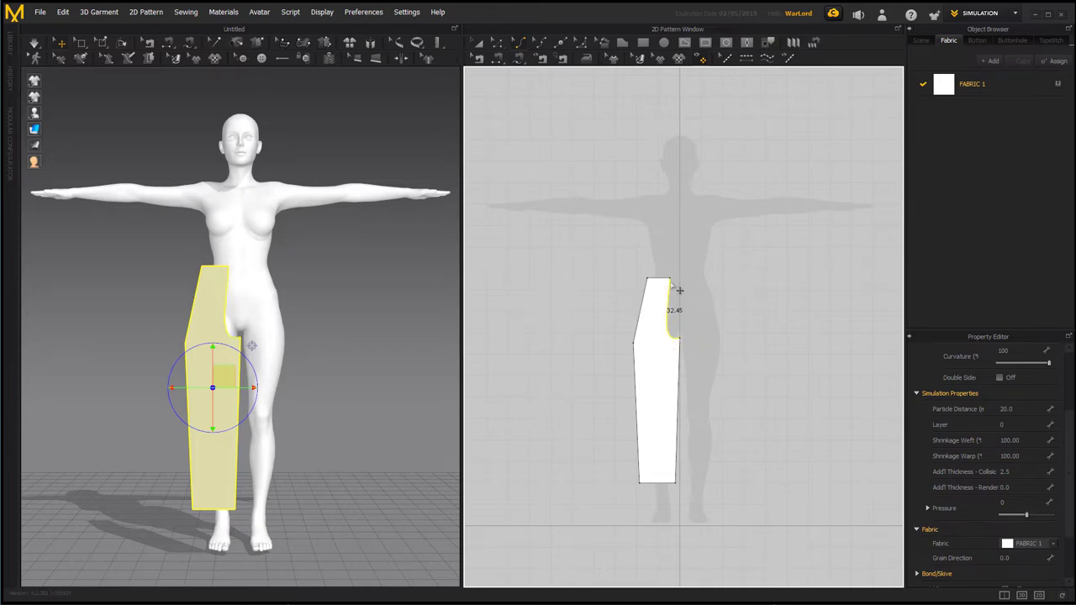
Fine-tune the upper part of the crotch curve by adjusting its control point near the waist
click(499, 47)
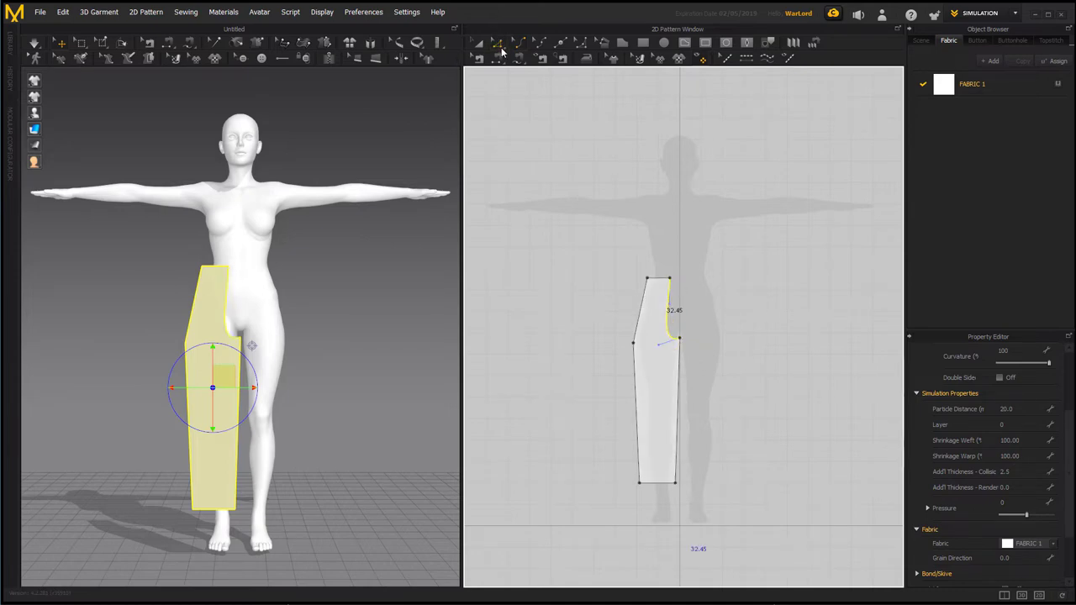
click(679, 286)
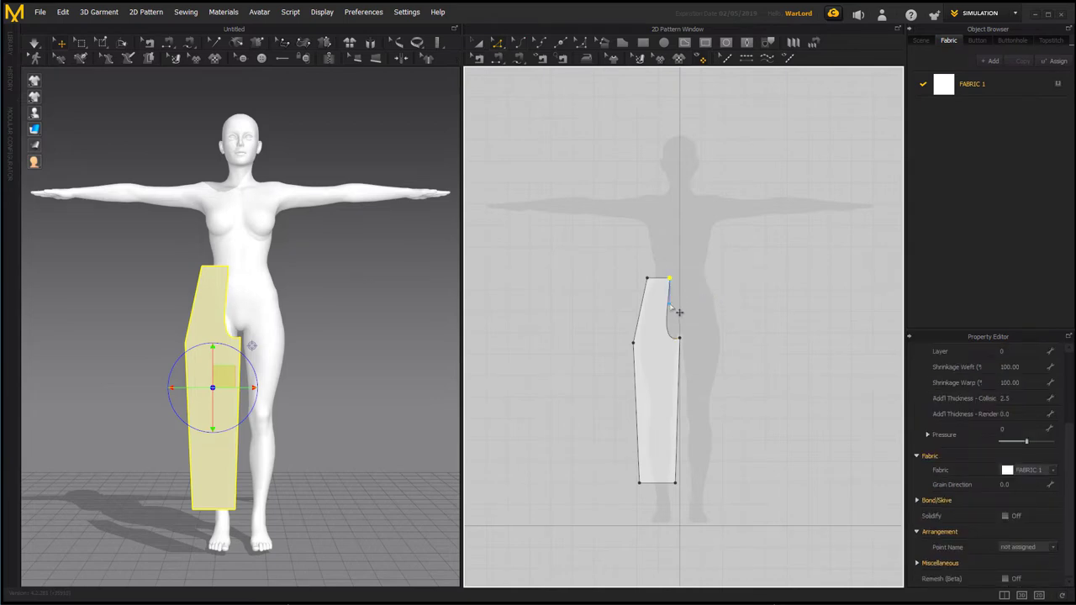
click(681, 311)
click(681, 284)
click(678, 288)
drag(670, 302, 668, 301)
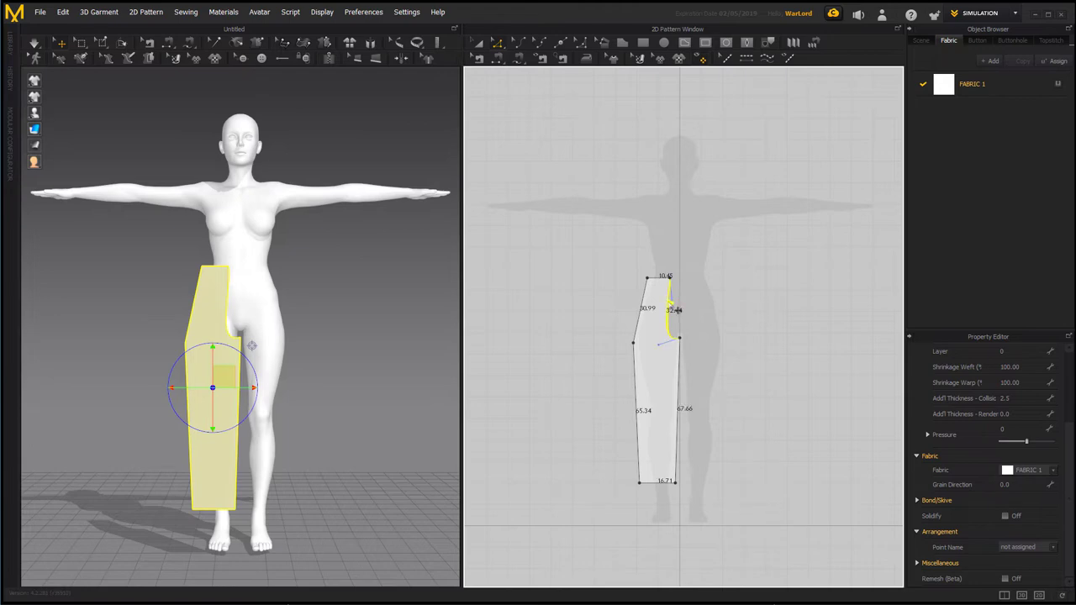
click(699, 309)
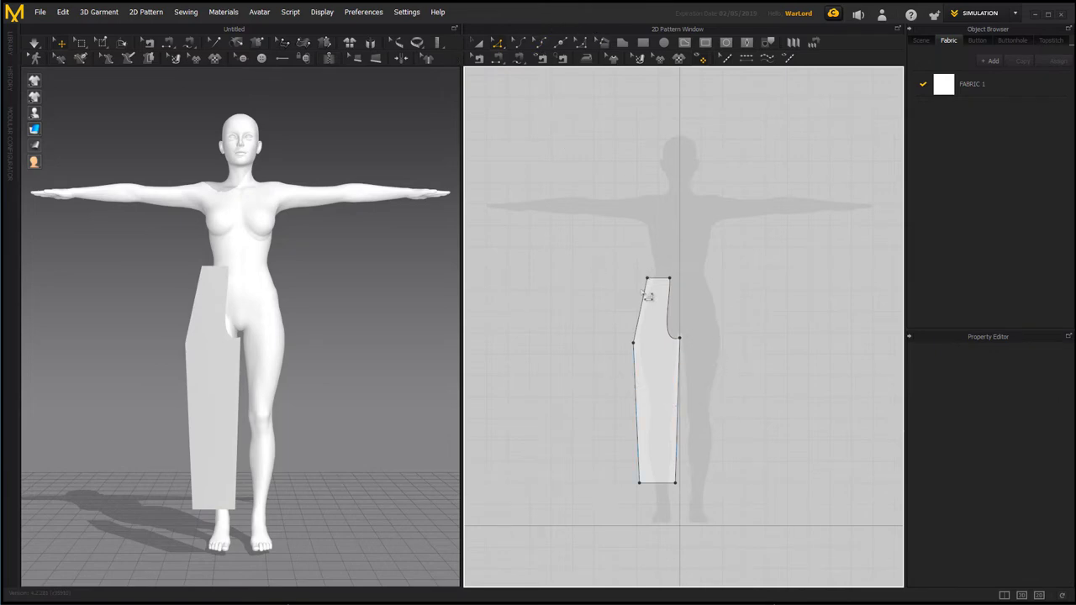
Clone the leg pattern as a symmetric pattern with sewing and place it over the other leg, about 24.4 away
click(479, 44)
click(663, 383)
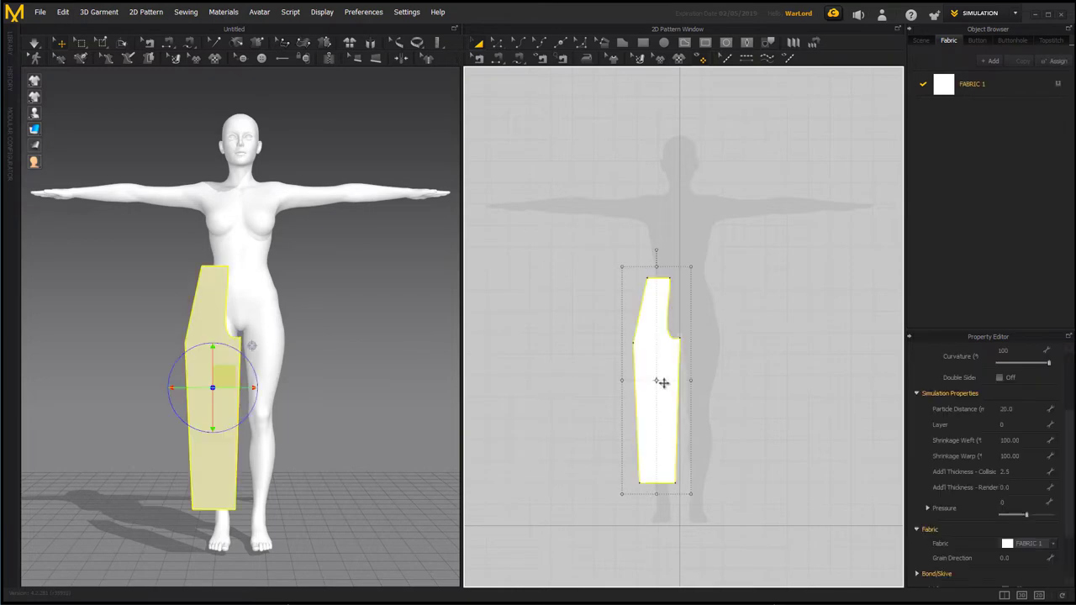
right_click(663, 383)
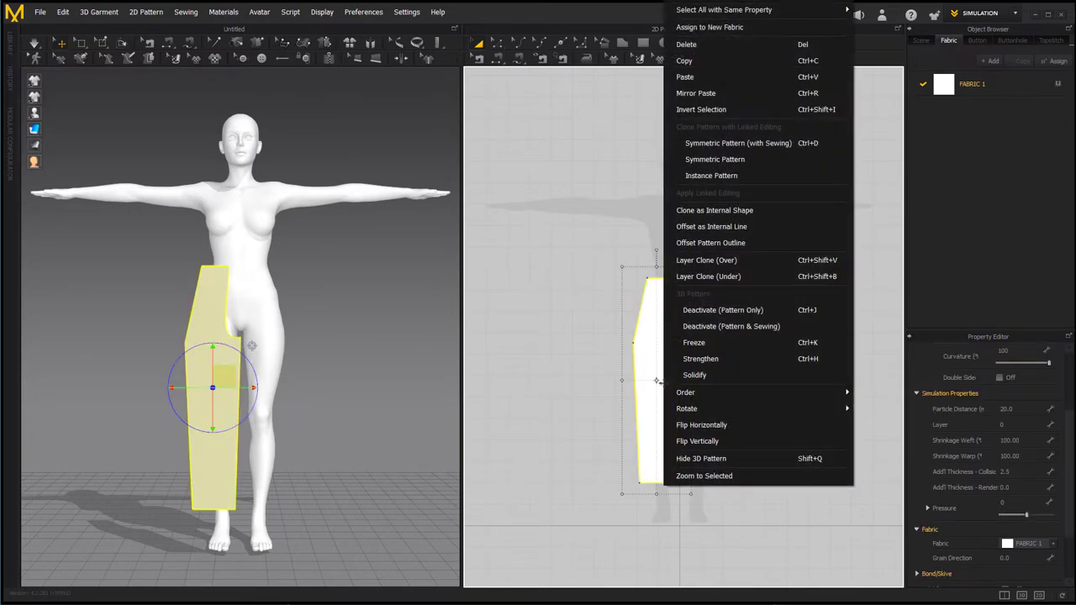
click(731, 145)
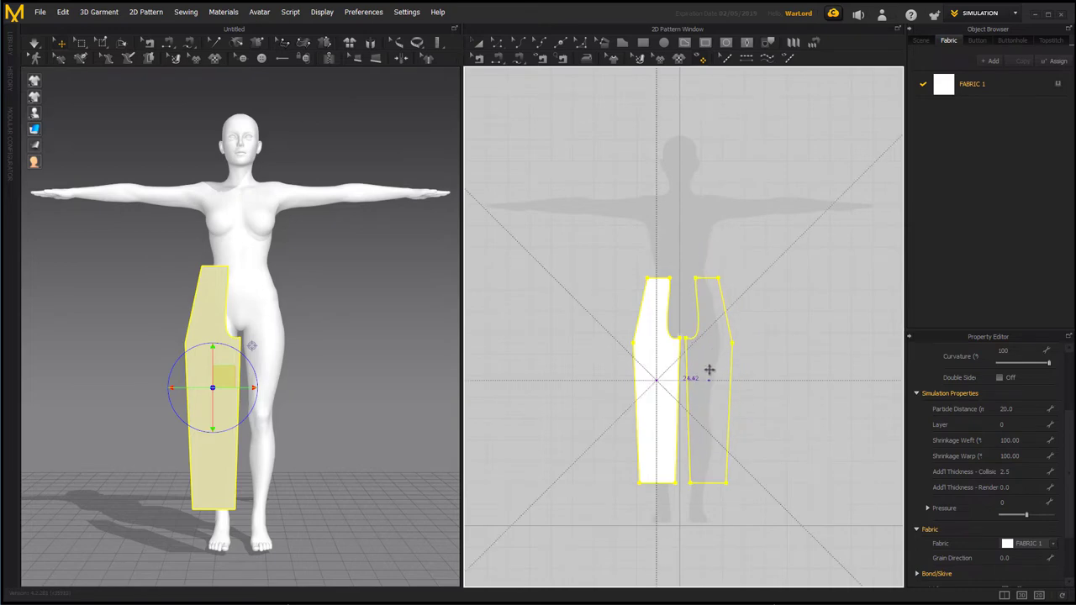
click(712, 378)
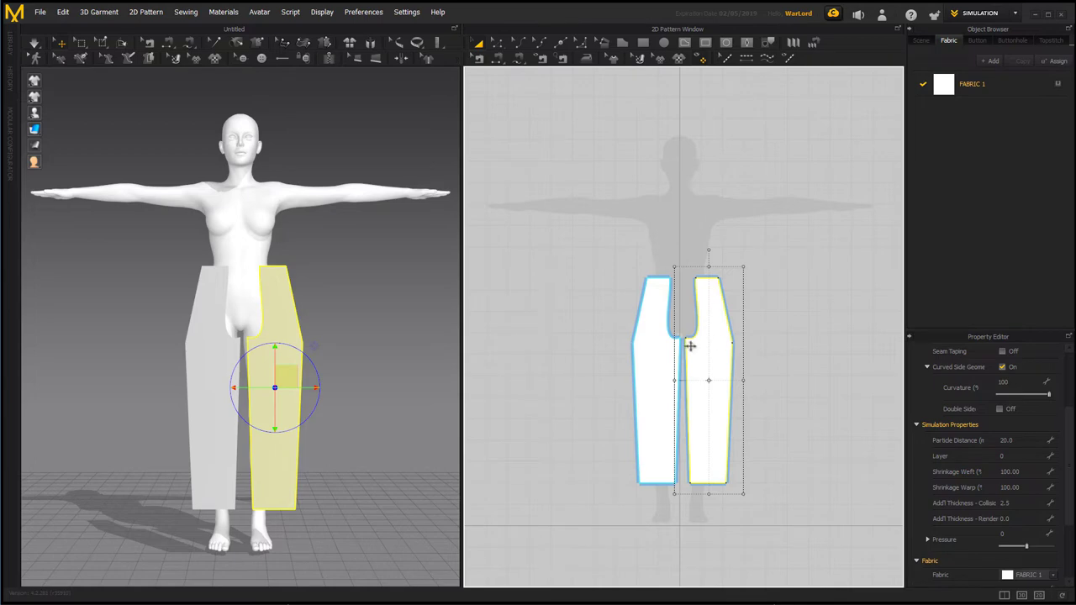
Copy both leg patterns together and paste them beside the originals in the 2D pattern area, about 49.55 away
shift+click(656, 403)
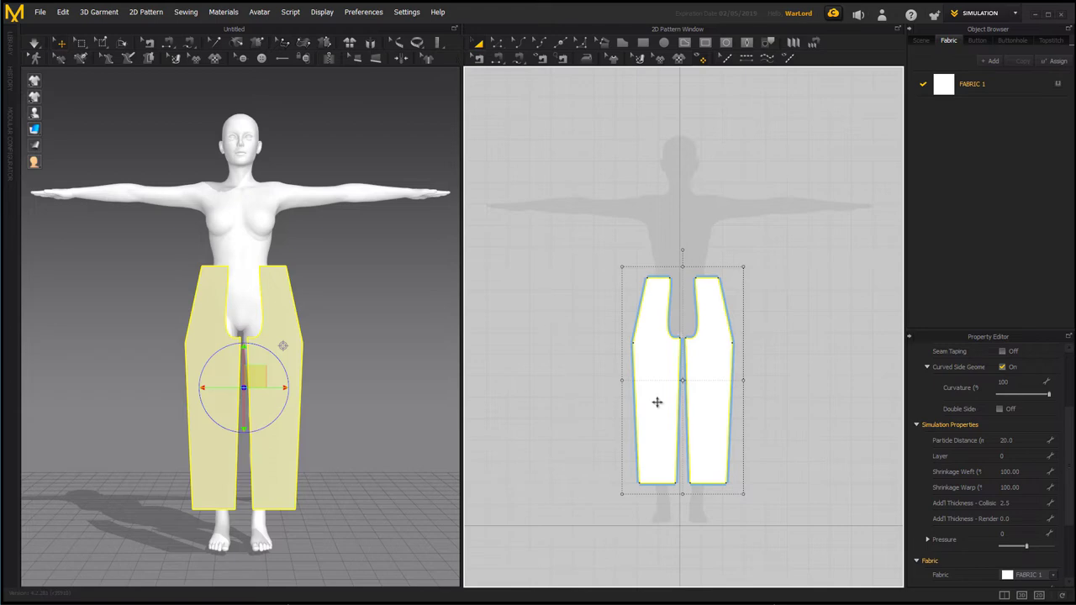
right_click(759, 327)
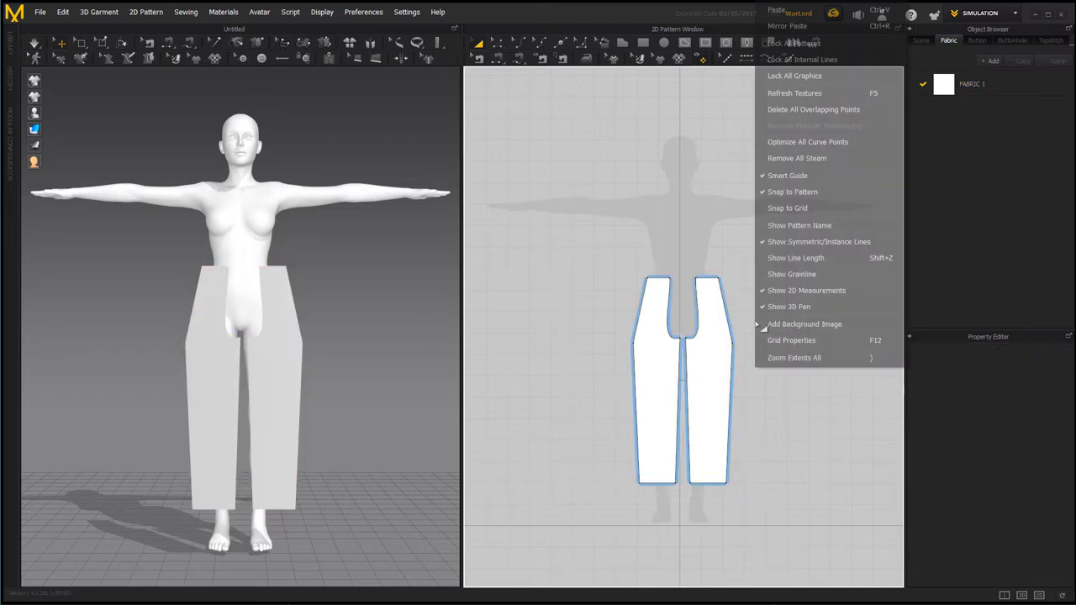
click(811, 44)
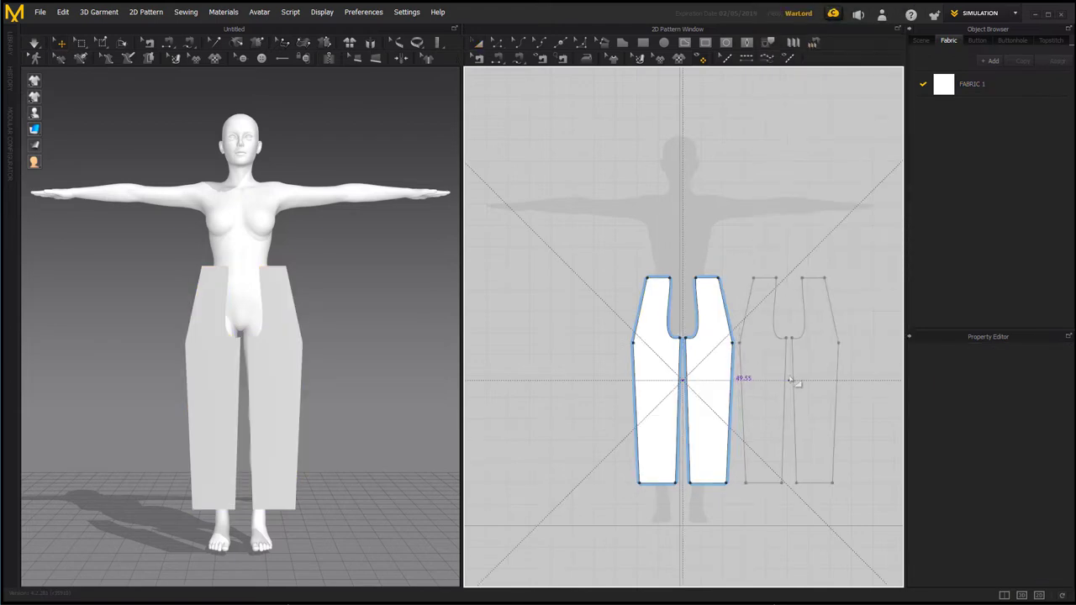
click(793, 383)
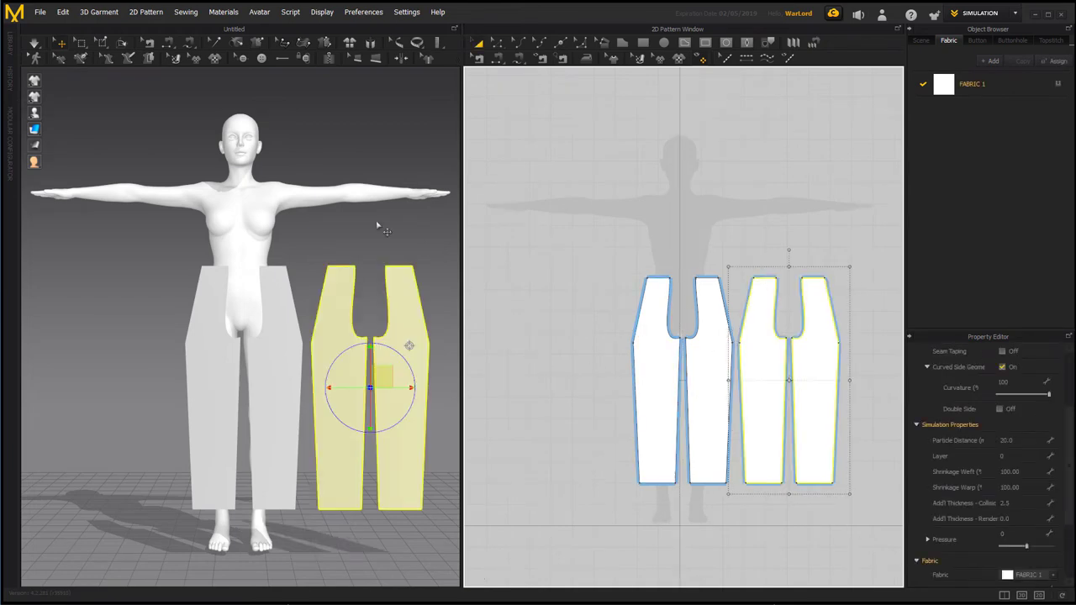
Flip the copied leg patterns horizontally in 3D and place them behind the avatar as the trousers' back panels
right_drag(326, 237, 361, 315)
right_click(341, 343)
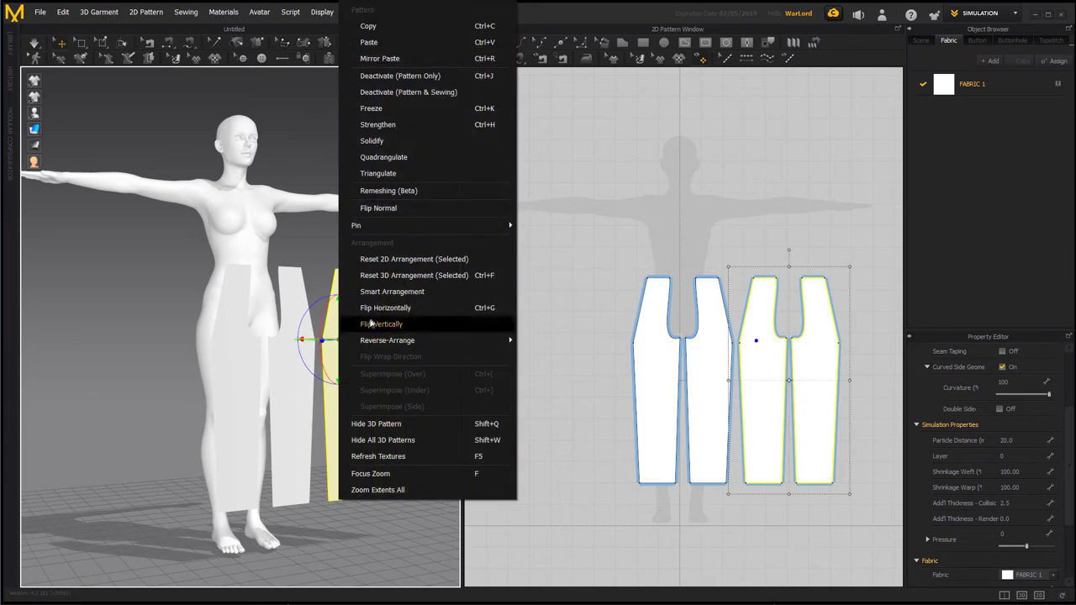
click(389, 311)
right_drag(448, 270, 450, 292)
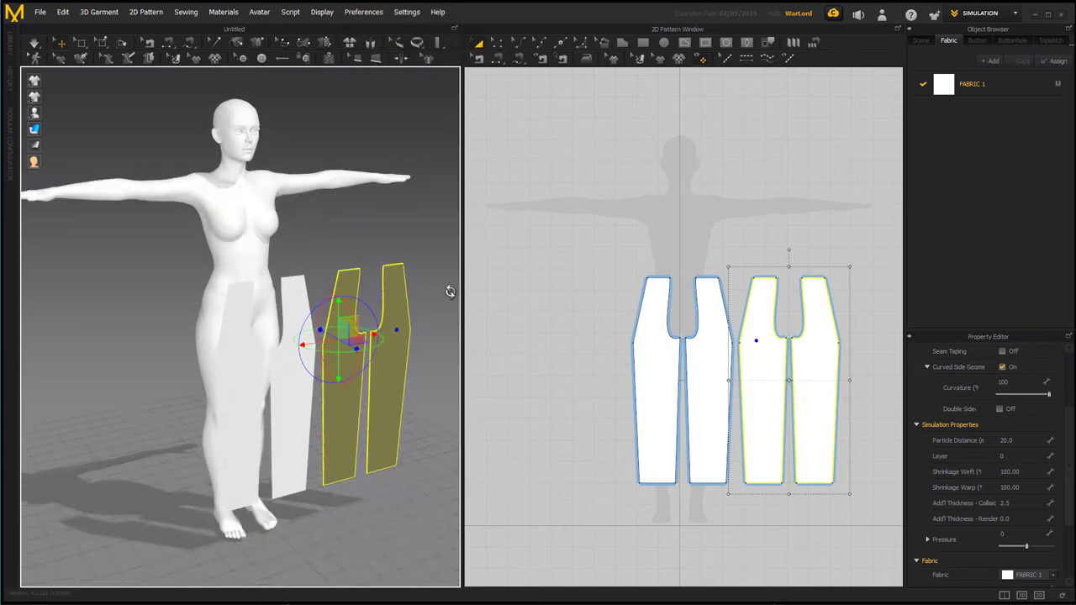
drag(348, 343, 282, 316)
right_drag(381, 281, 346, 302)
drag(346, 300, 253, 315)
right_drag(383, 309, 118, 313)
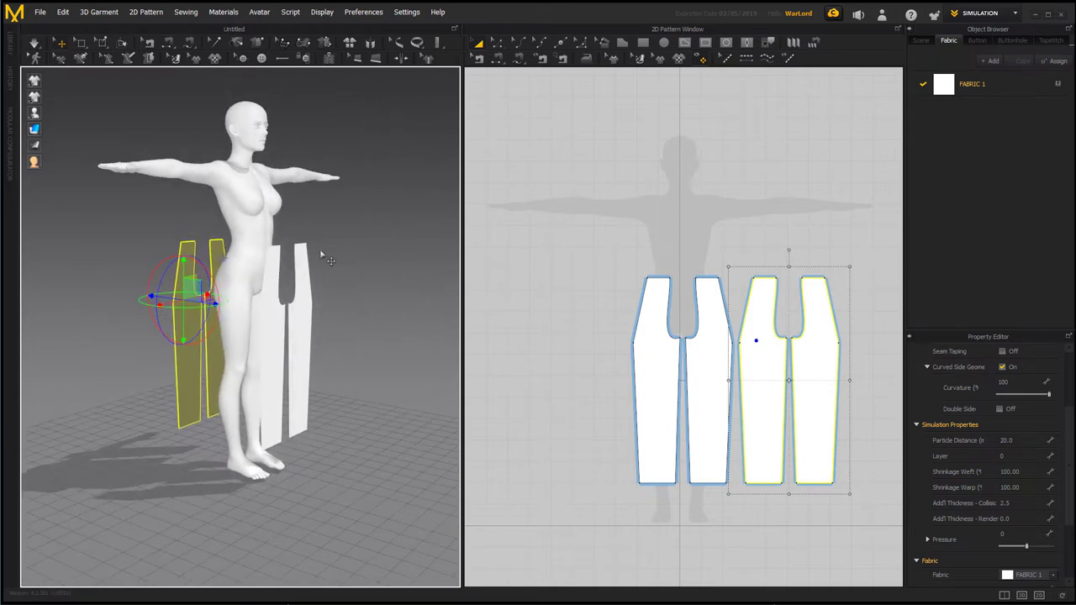
right_drag(348, 247, 325, 244)
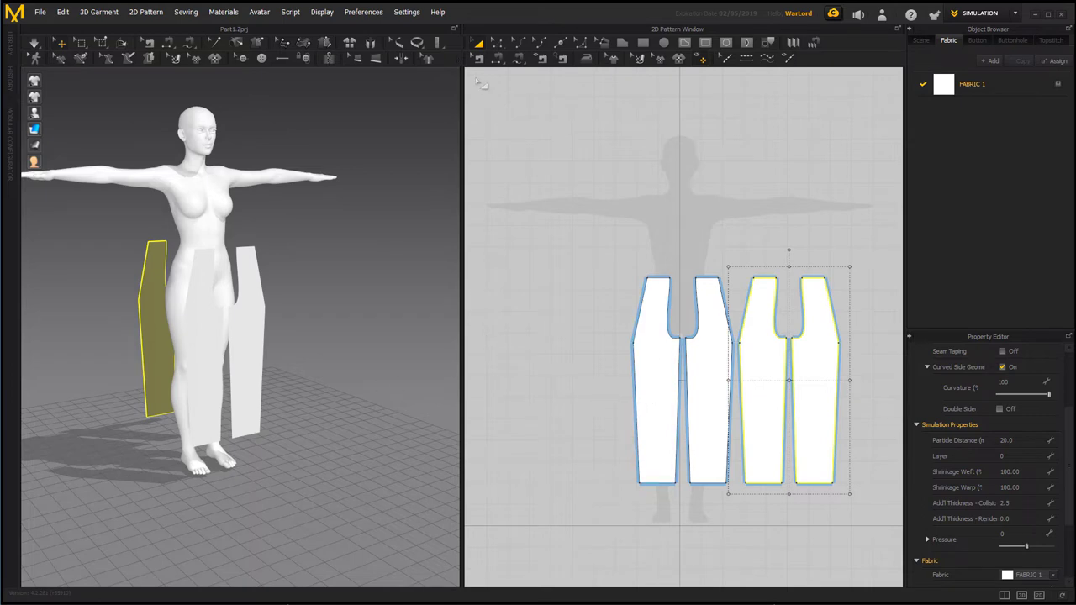
Sew the front patterns' outer side edges to the matching back edges, both below and above the hip point
click(492, 59)
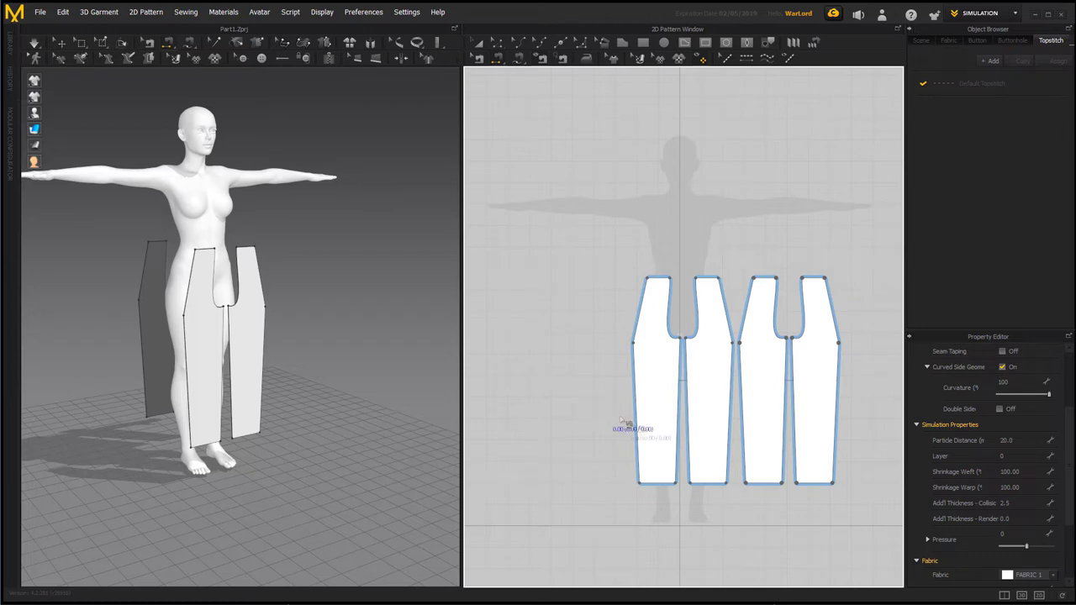
click(653, 472)
click(832, 455)
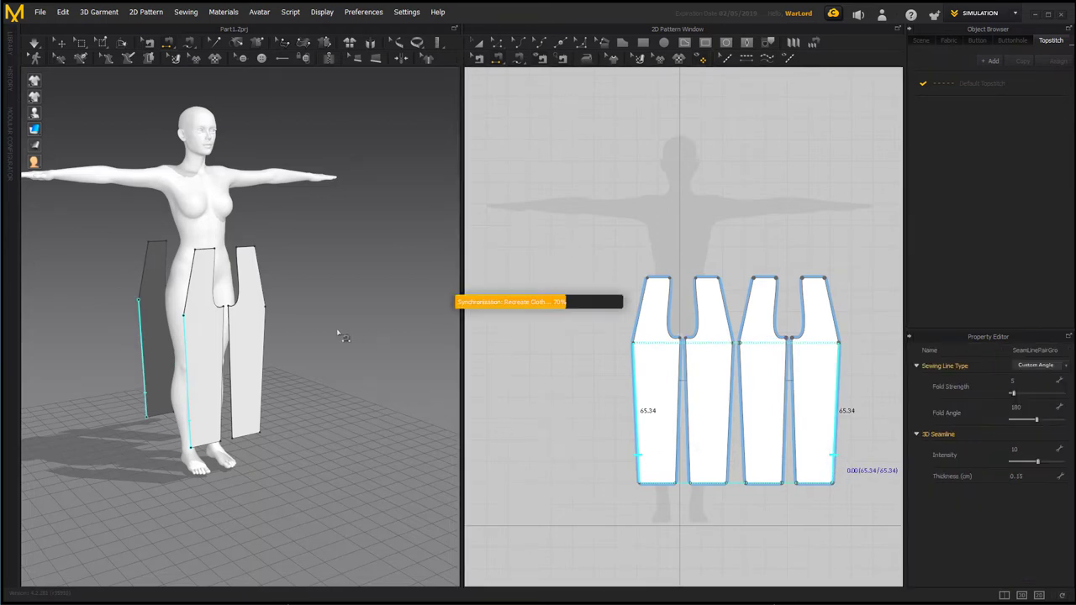
right_drag(334, 334, 228, 348)
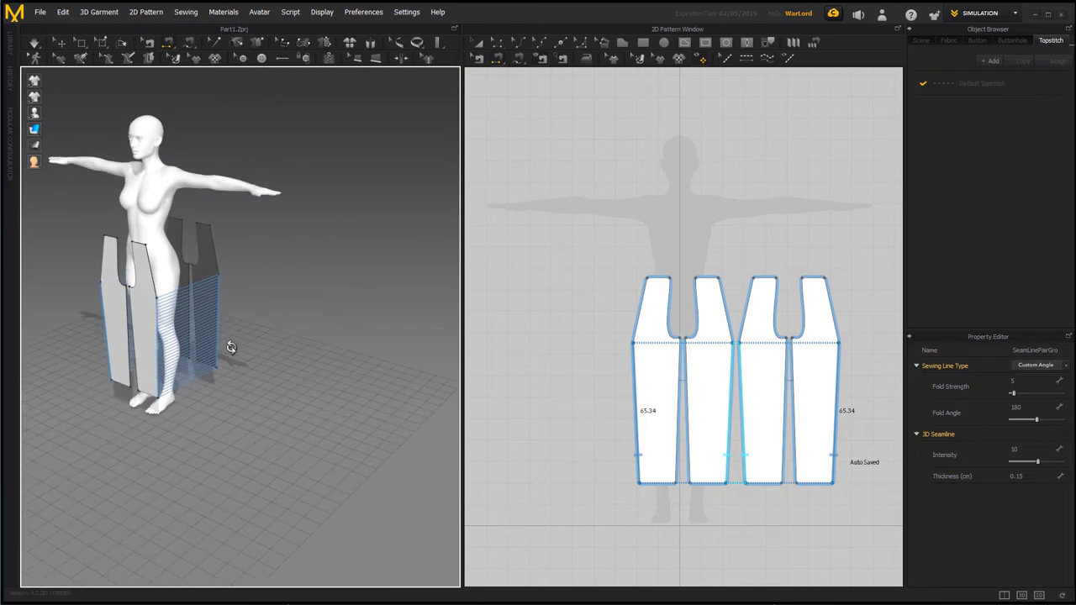
right_drag(271, 276, 394, 265)
right_drag(375, 324, 380, 302)
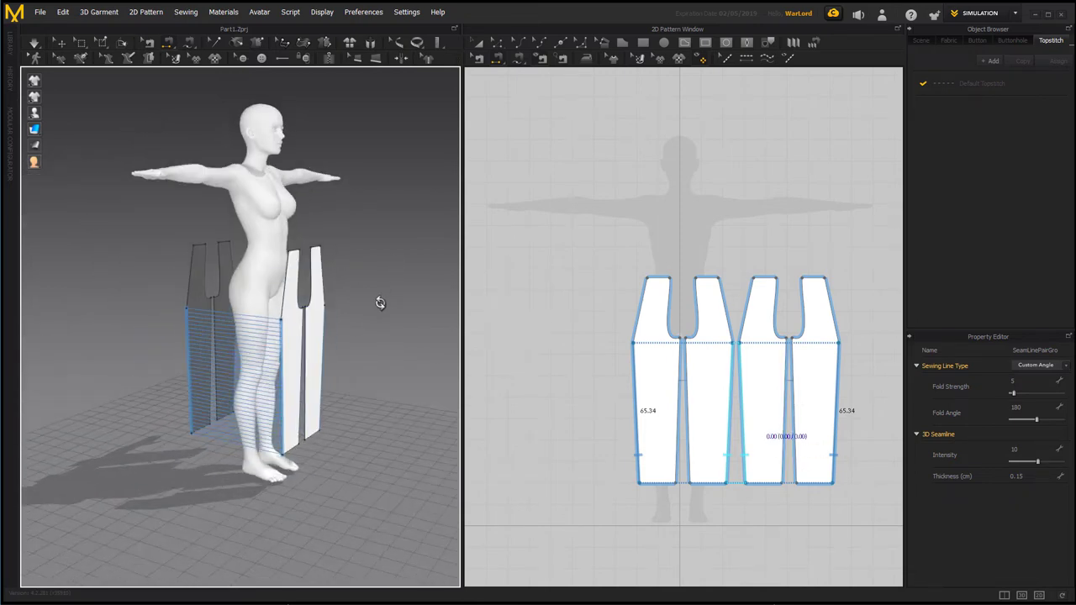
click(192, 296)
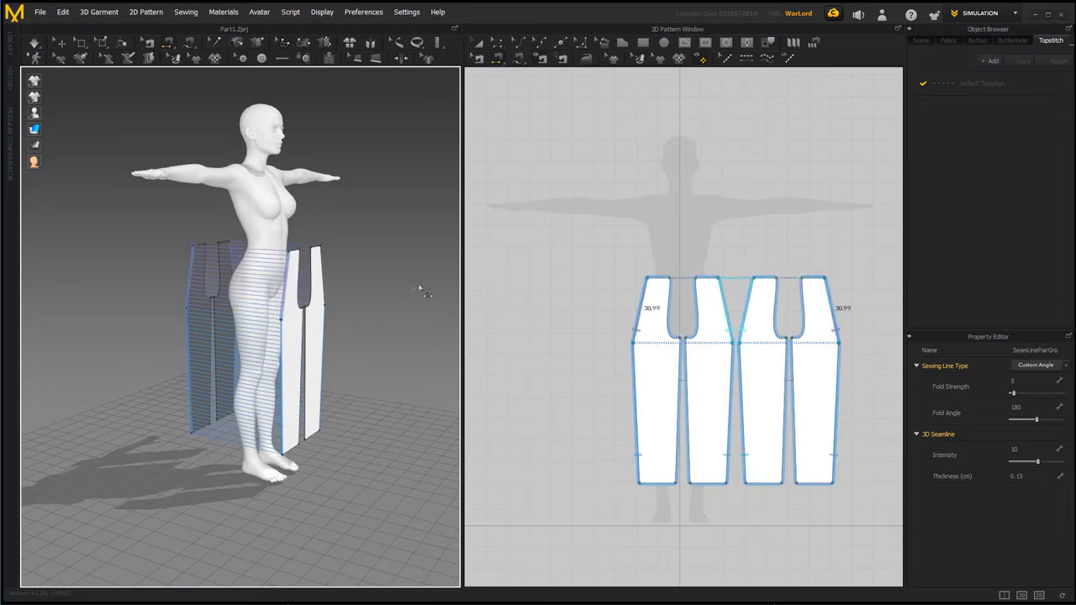
Sew the two front crotch curves together and the two back crotch curves together with Segment Sewing
right_drag(420, 288, 370, 284)
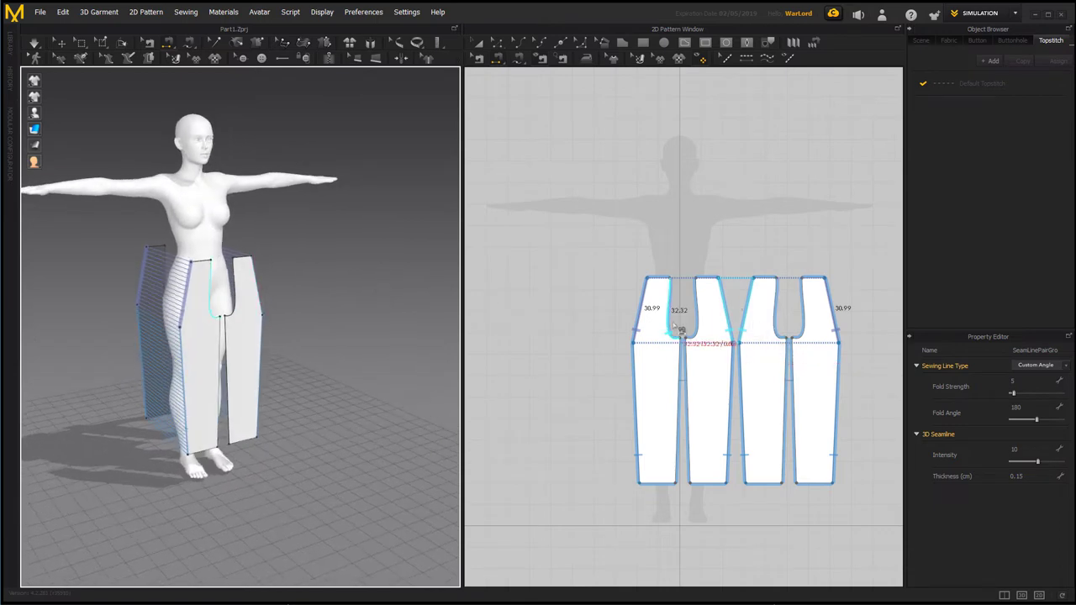
click(680, 334)
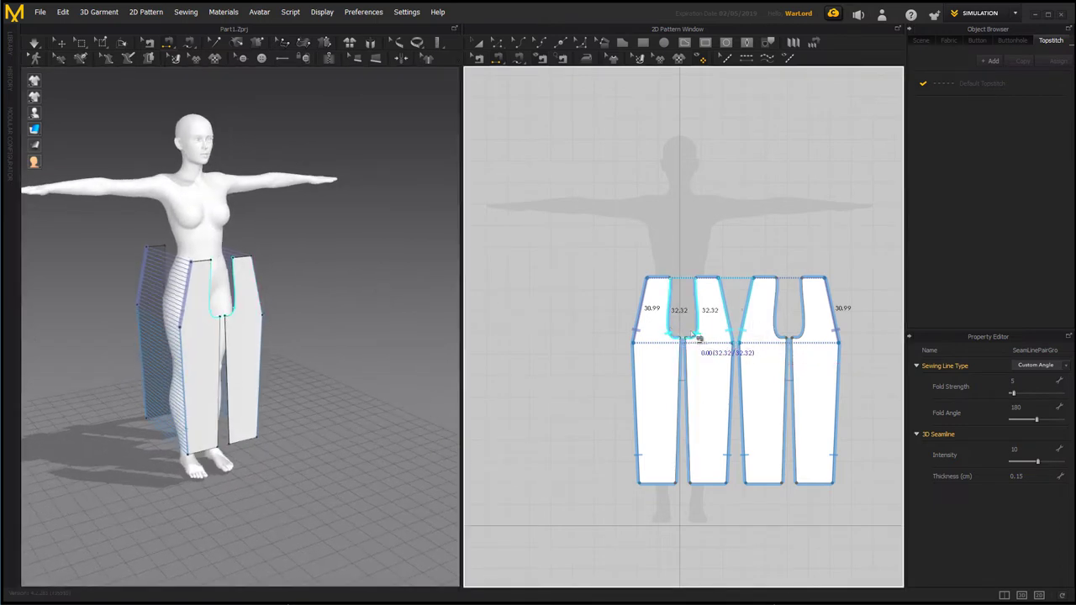
click(695, 336)
click(782, 335)
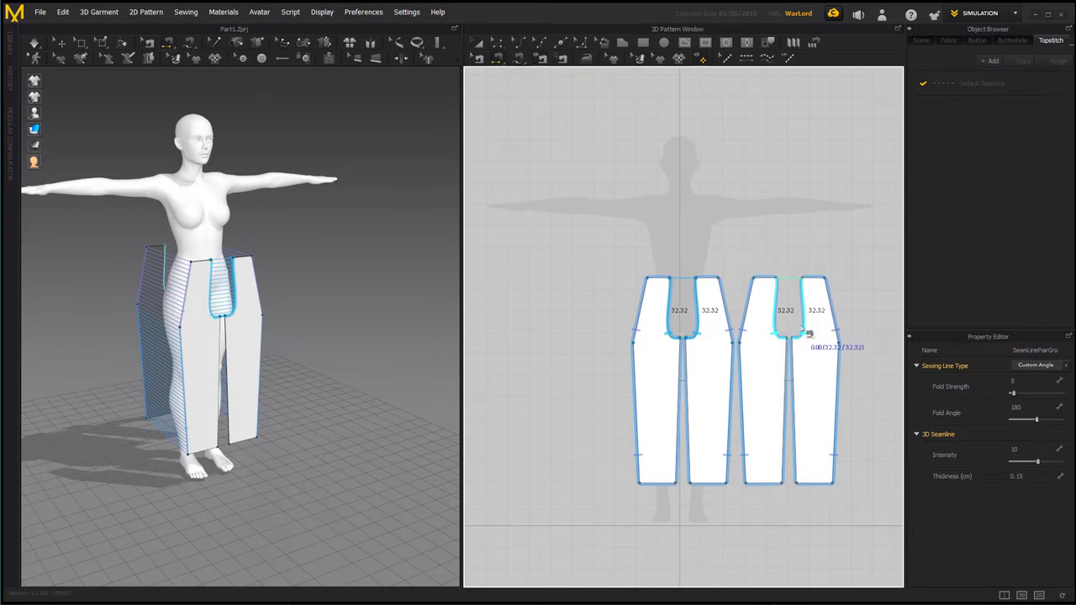
click(809, 335)
mouse_move(345, 295)
right_down()
mouse_move(336, 283)
mouse_move(356, 281)
mouse_move(269, 284)
mouse_move(348, 272)
mouse_move(334, 288)
right_up()
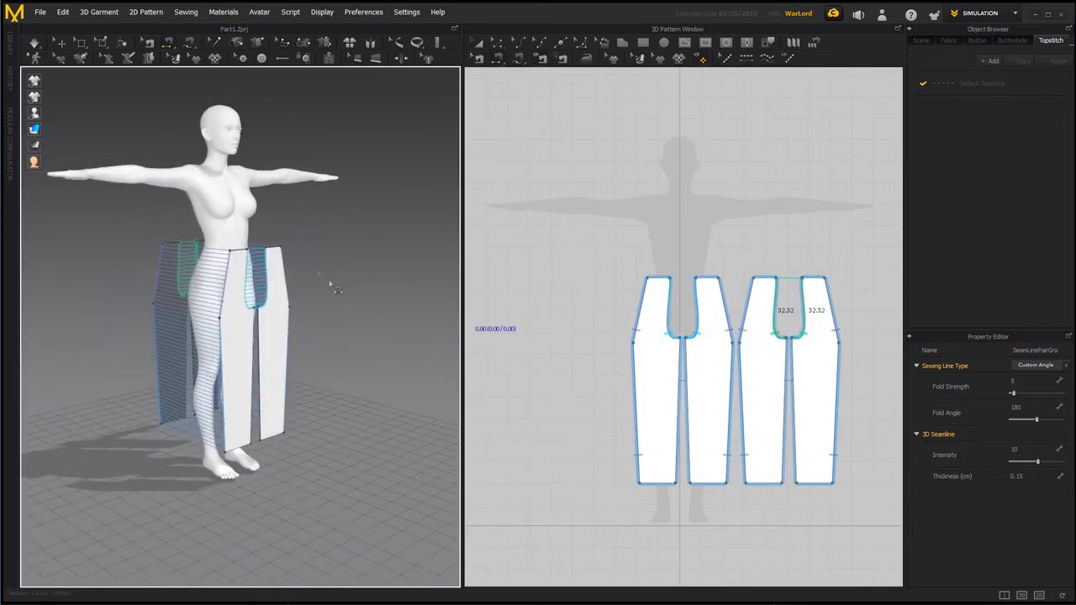
Try simulating the sewn patterns on the avatar twice, undoing the drape after each run
click(35, 46)
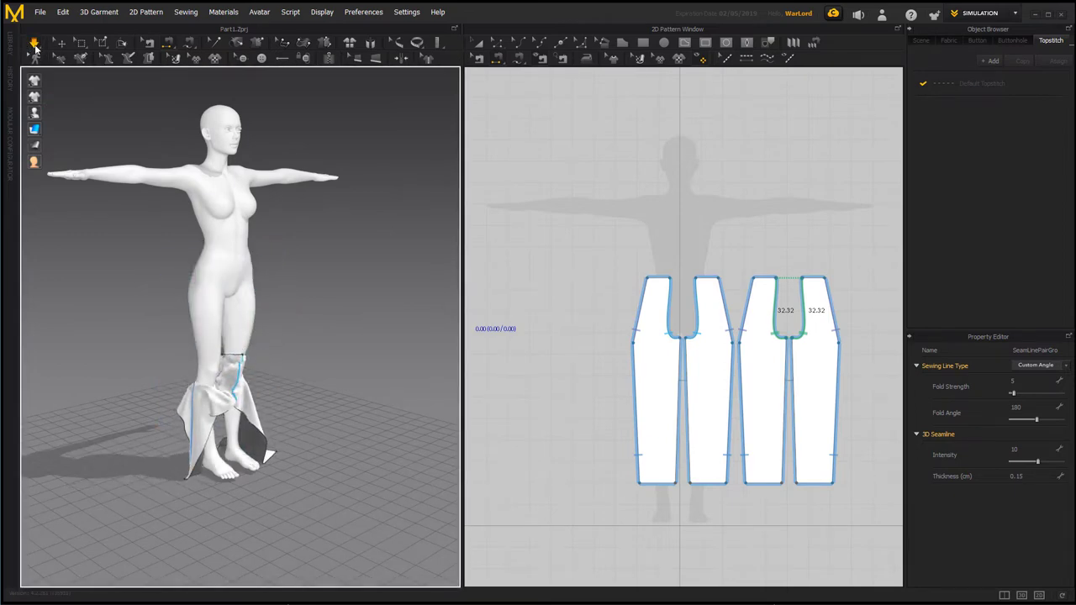
key(ctrl+z)
right_drag(331, 240, 352, 239)
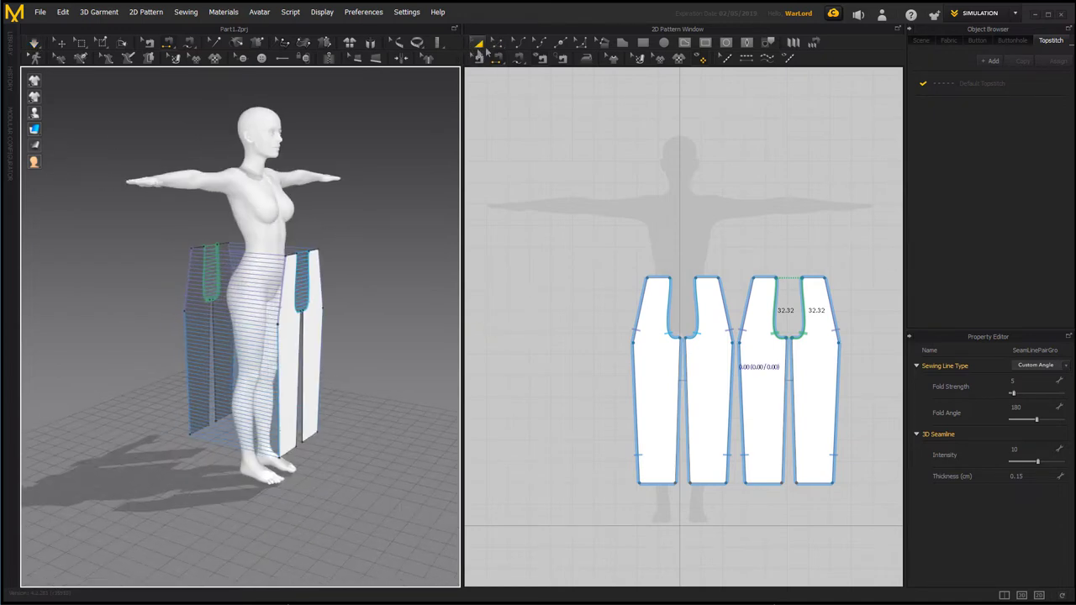
click(35, 44)
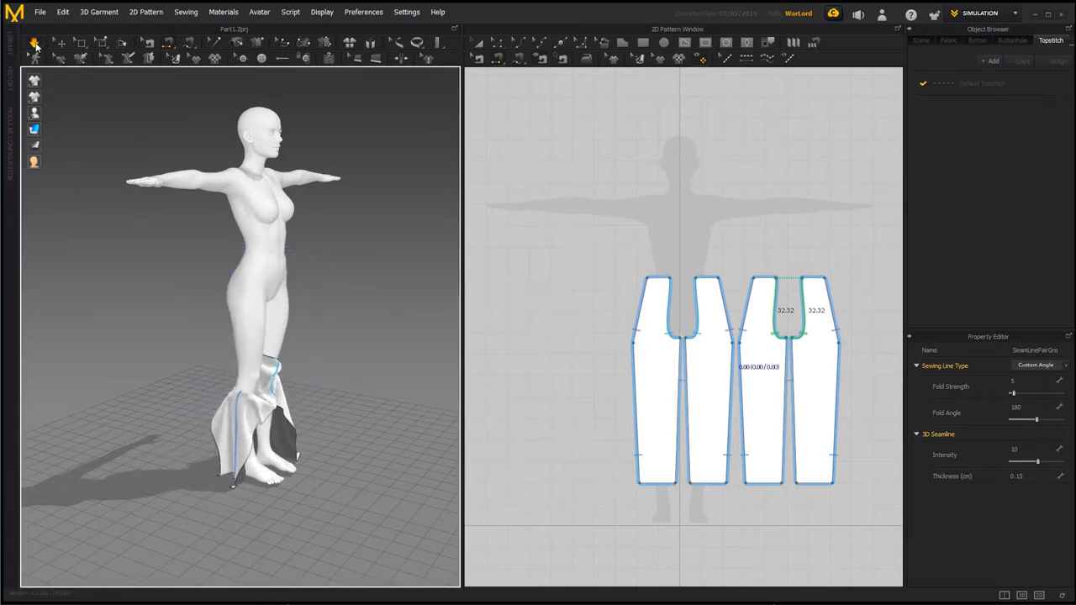
key(ctrl+z)
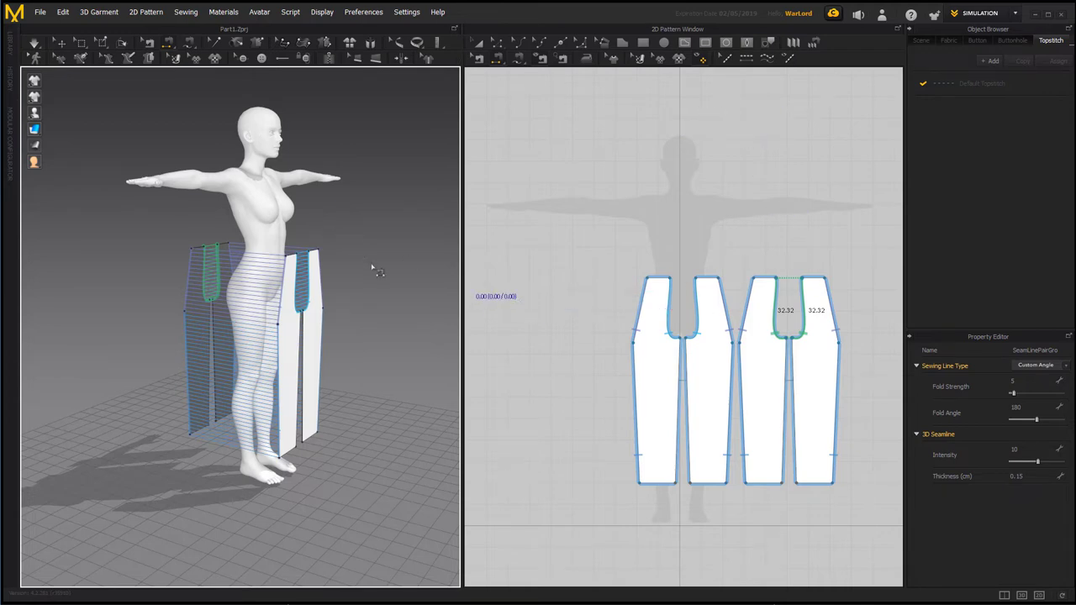
Select the two front leg patterns and move them closer to the front of the avatar in 3D
click(477, 42)
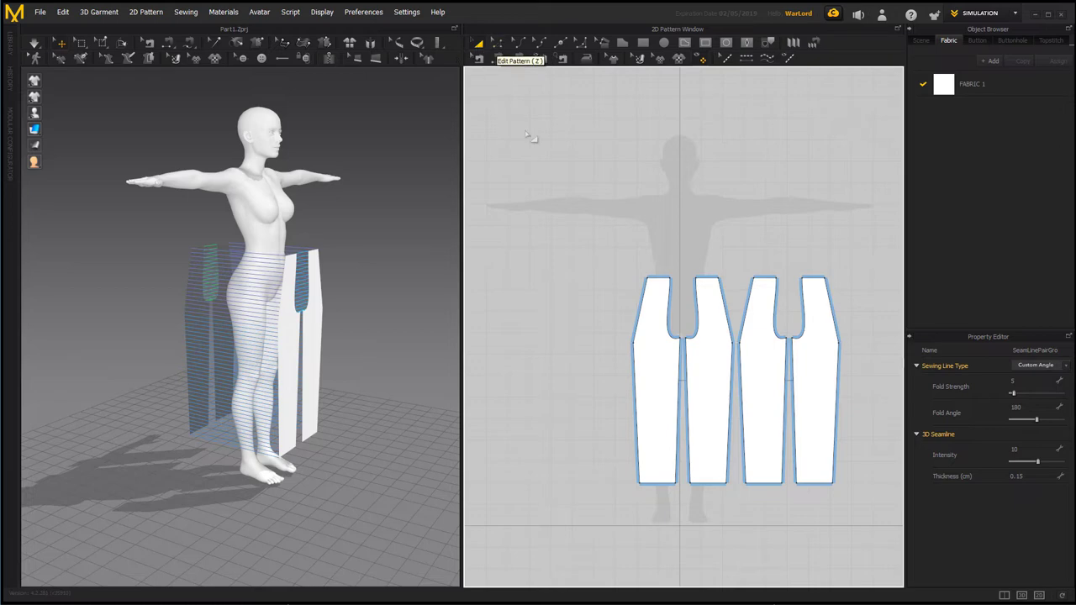
drag(590, 256, 872, 514)
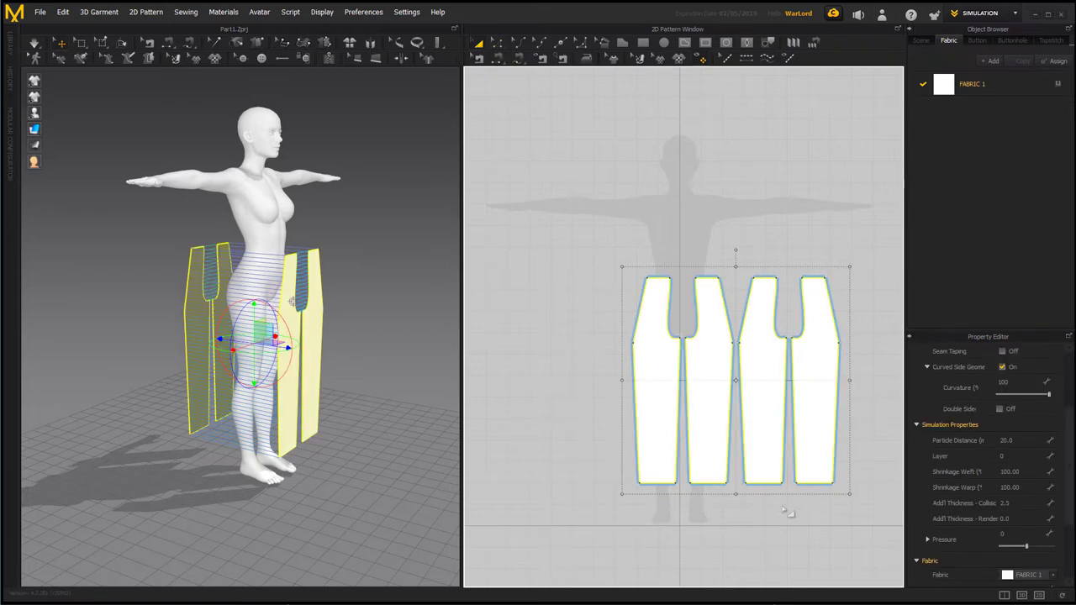
drag(553, 230, 735, 530)
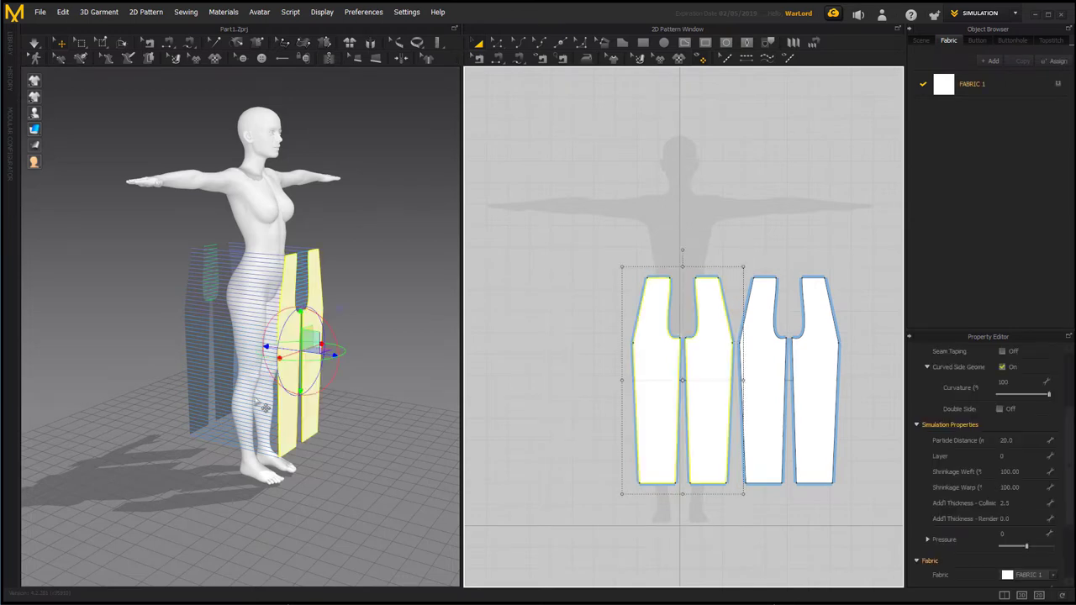
drag(321, 354, 303, 352)
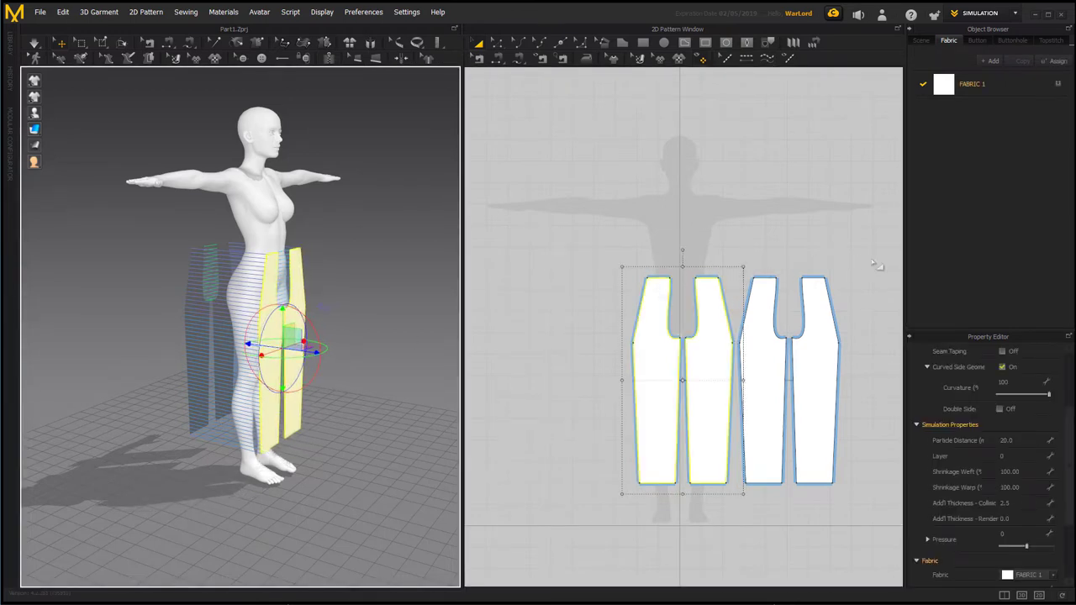
Select the two back leg patterns and move them forward until they sit close behind the avatar
drag(873, 259, 838, 503)
drag(737, 519, 739, 519)
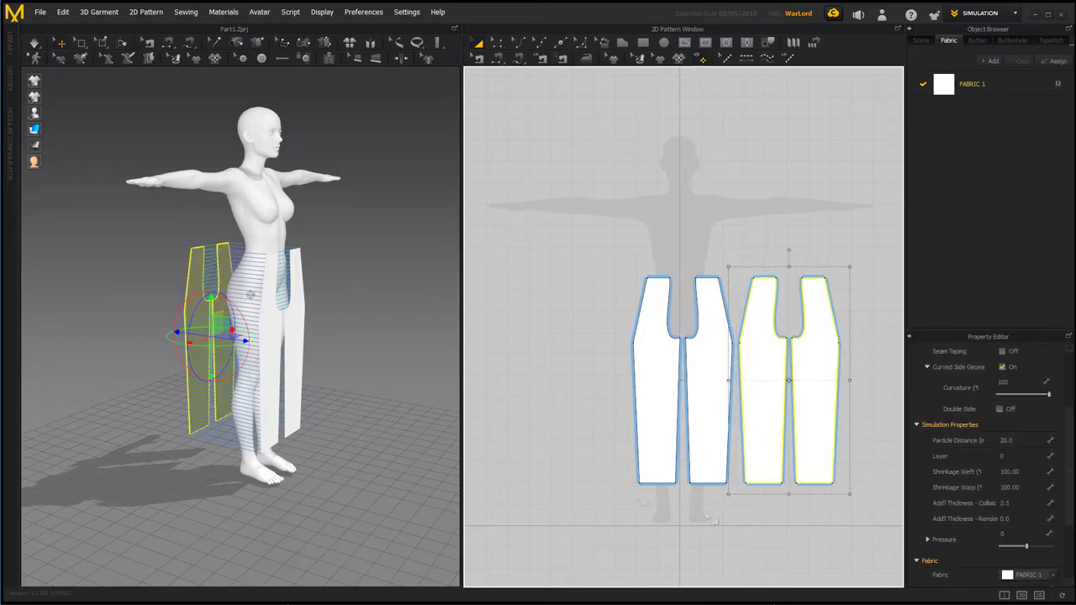
drag(228, 345, 243, 346)
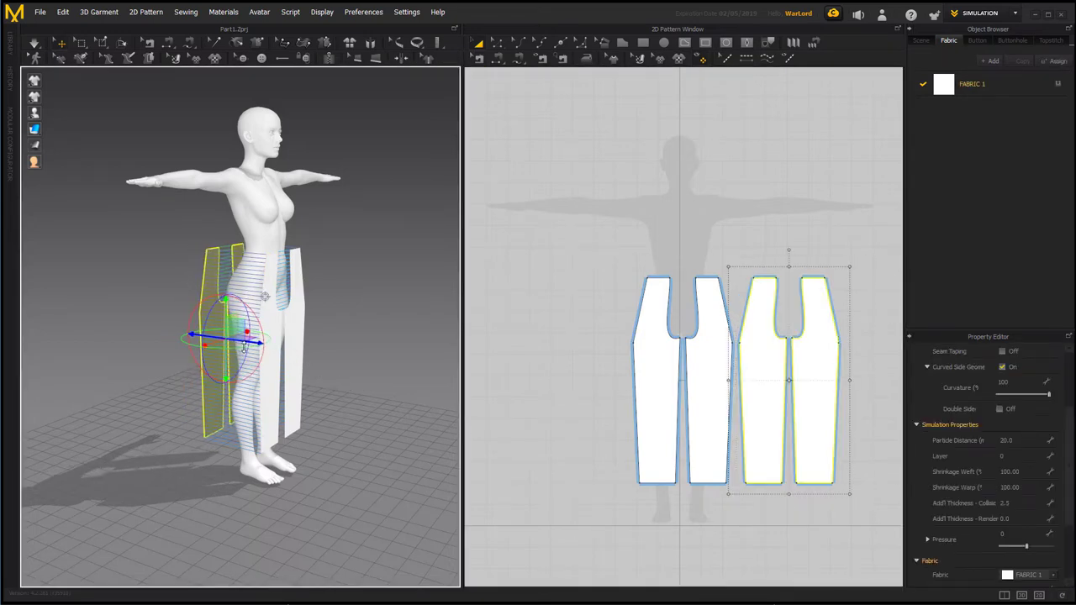
right_drag(340, 265, 378, 267)
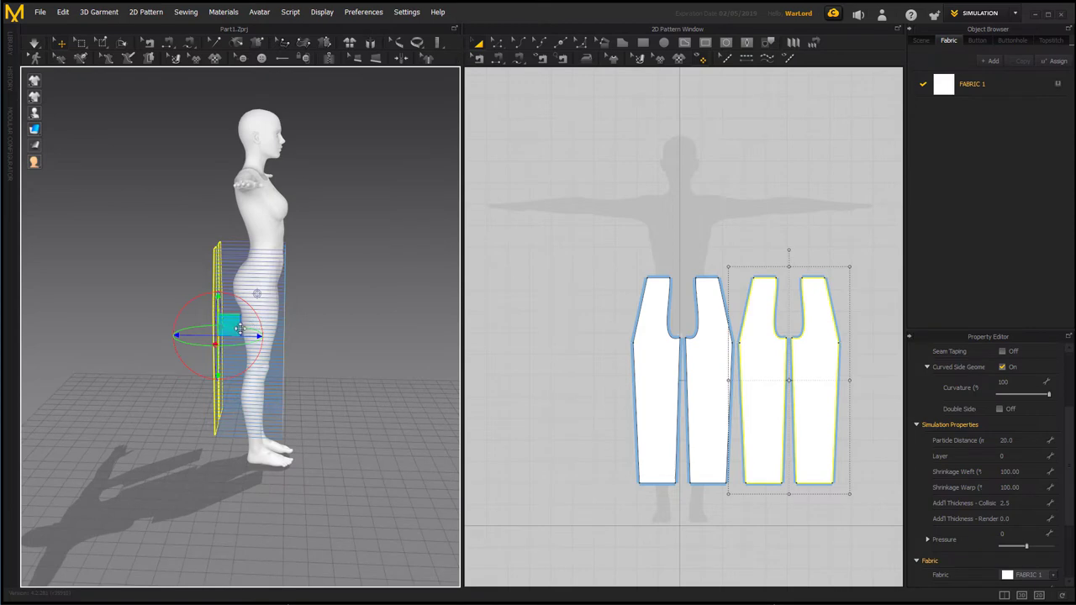
drag(246, 334, 256, 337)
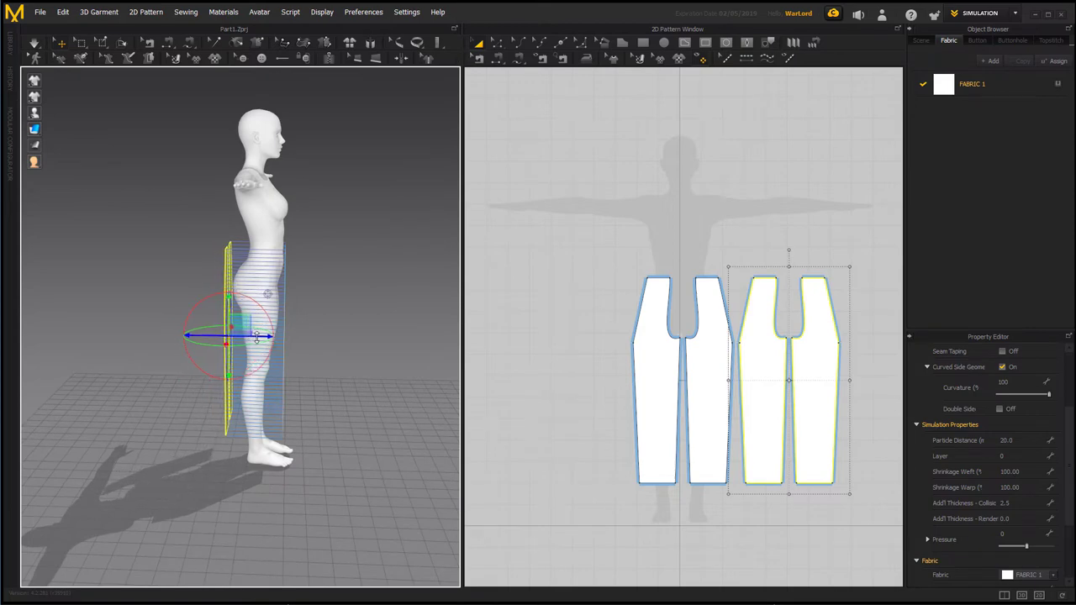
right_drag(349, 296, 266, 282)
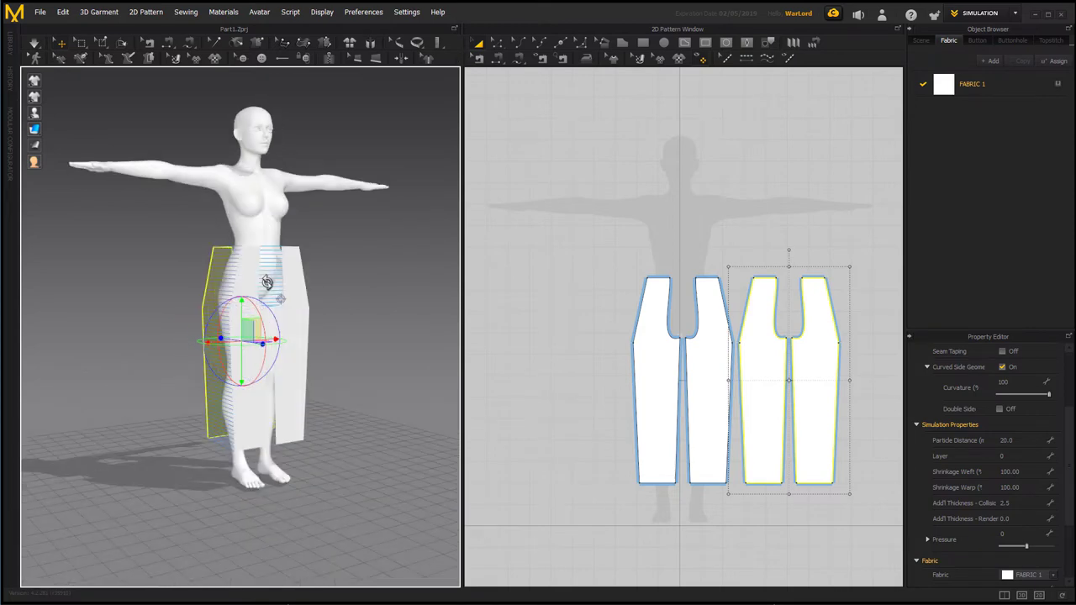
click(373, 252)
Try simulating the drape with the repositioned panels and undo it
click(37, 49)
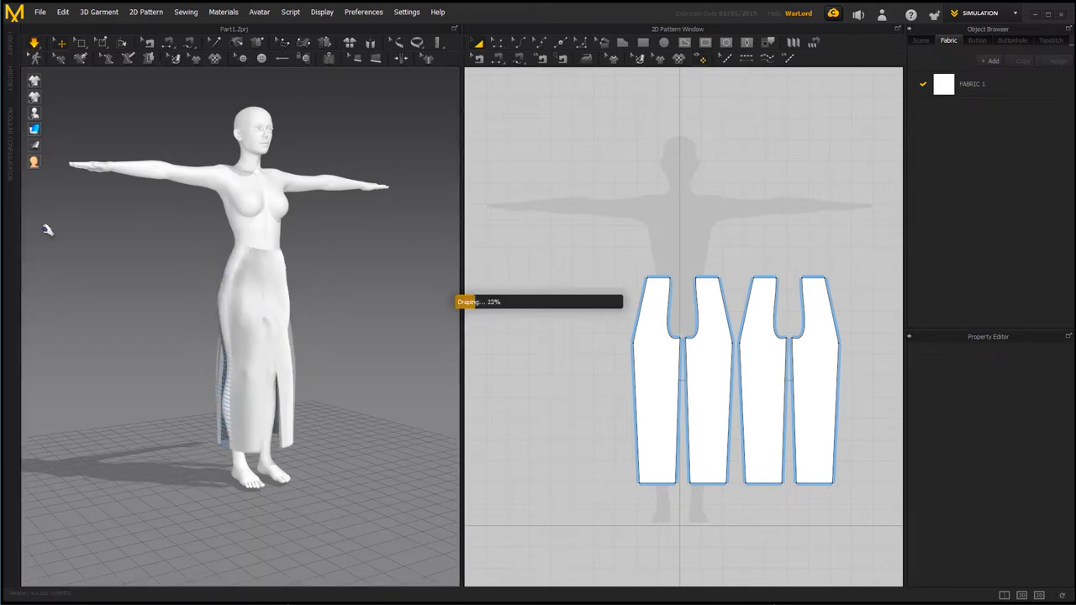
mouse_move(364, 325)
right_down()
mouse_move(259, 253)
mouse_move(91, 322)
mouse_move(361, 328)
right_up()
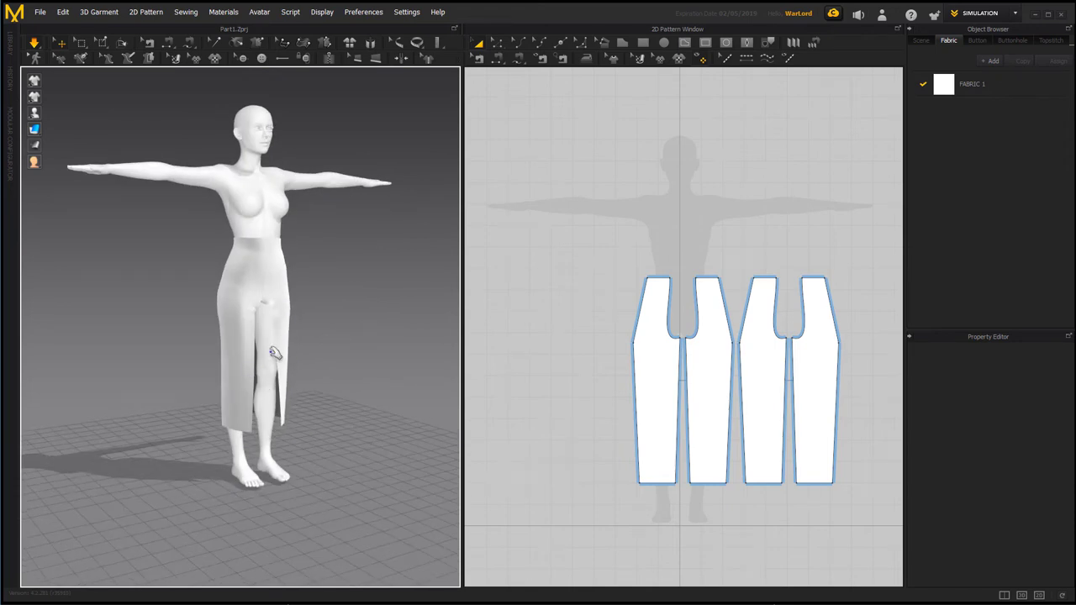
key(ctrl+z)
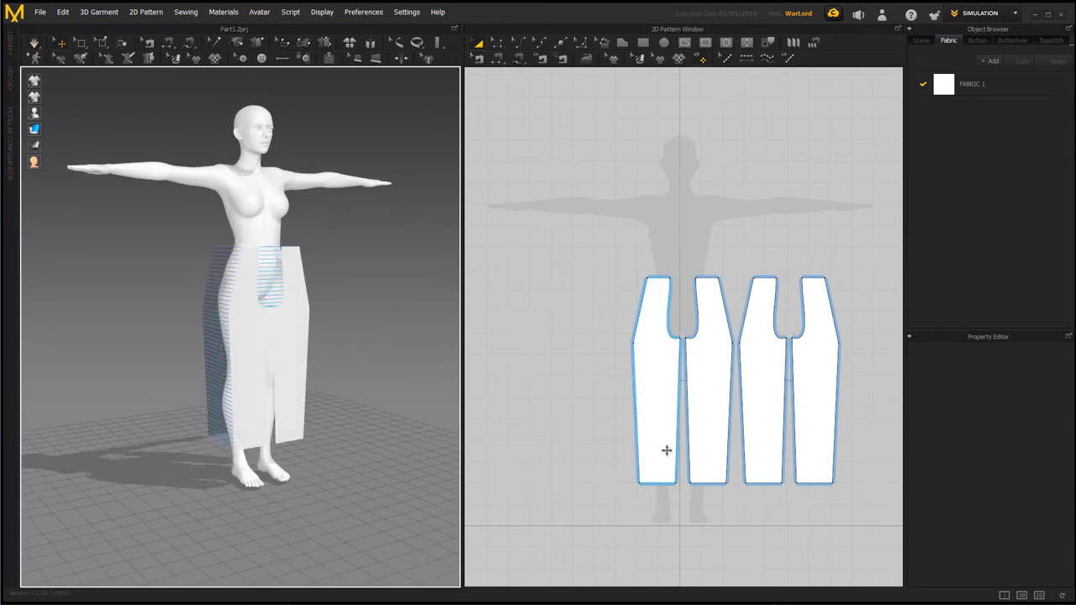
Try sewing the inner leg edges of the two front patterns together, simulate the drape, and undo both the simulation and the seam
right_drag(423, 371, 374, 363)
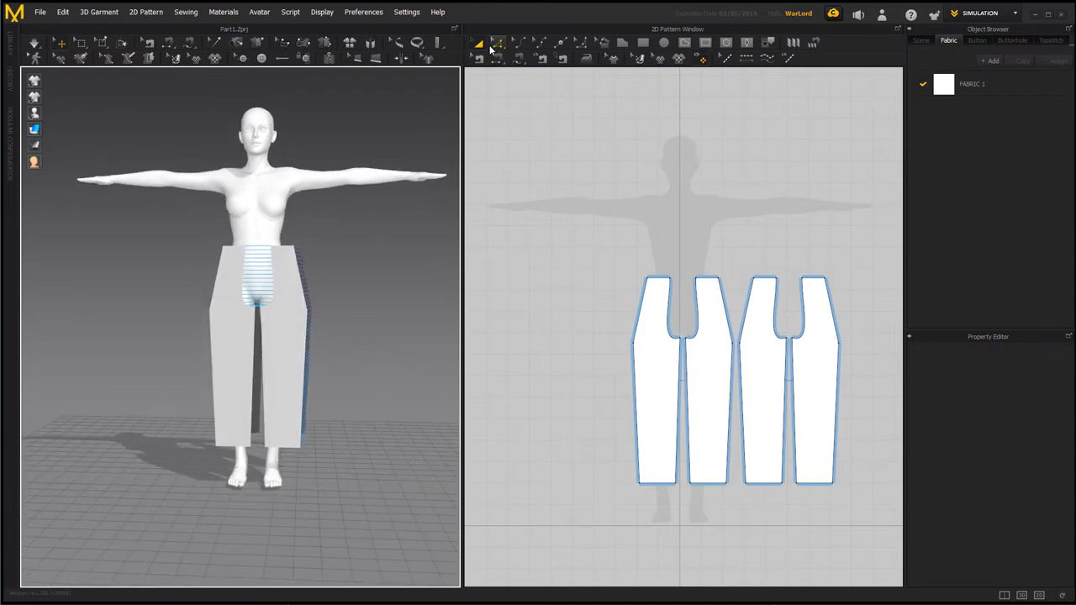
click(500, 45)
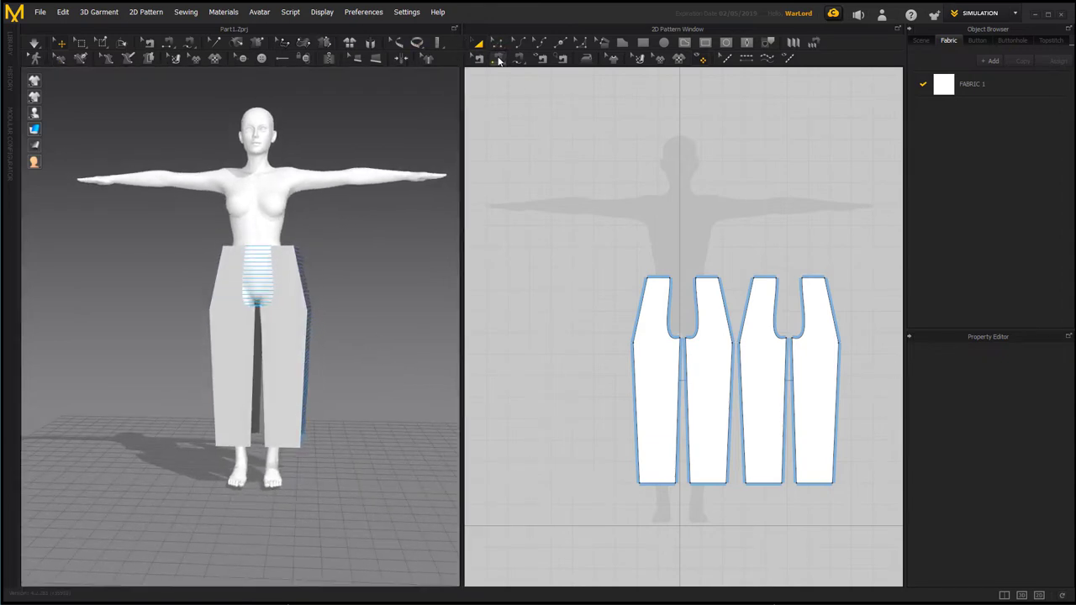
click(692, 426)
click(35, 43)
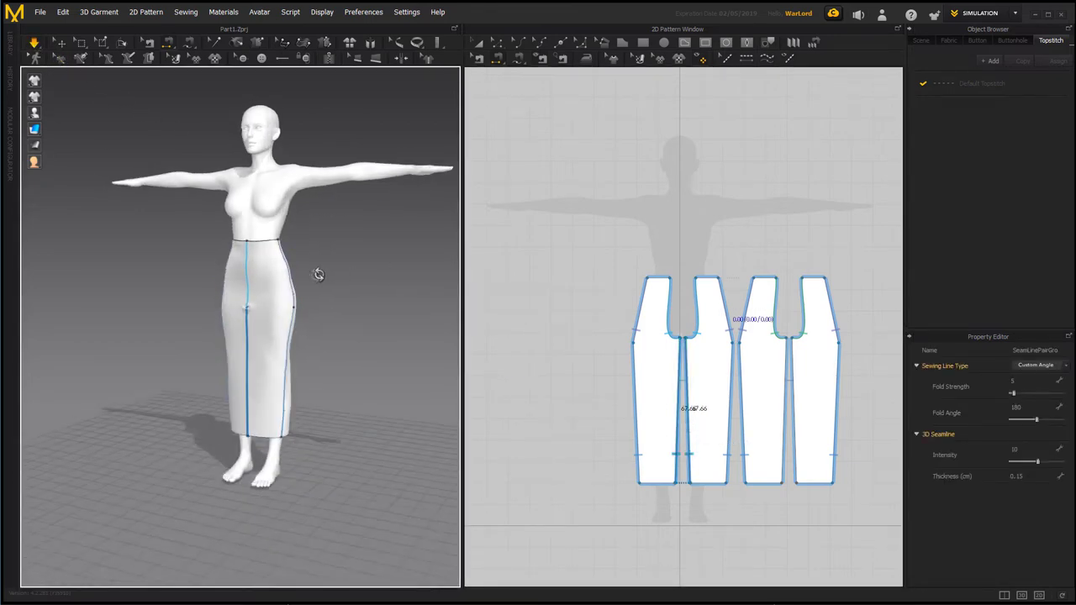
right_drag(384, 277, 334, 269)
key(ctrl+z)
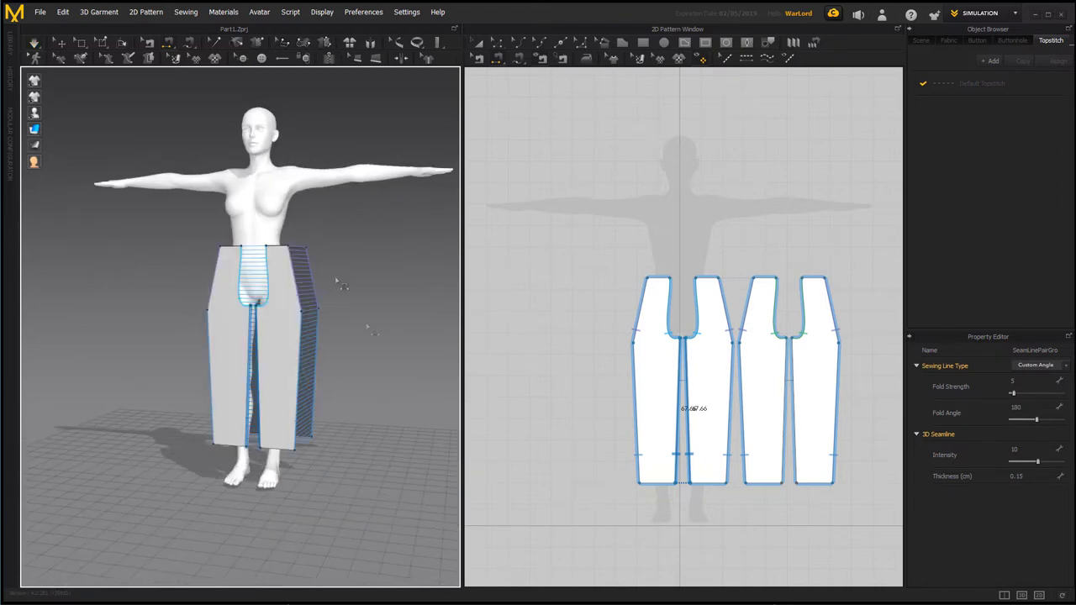
click(599, 273)
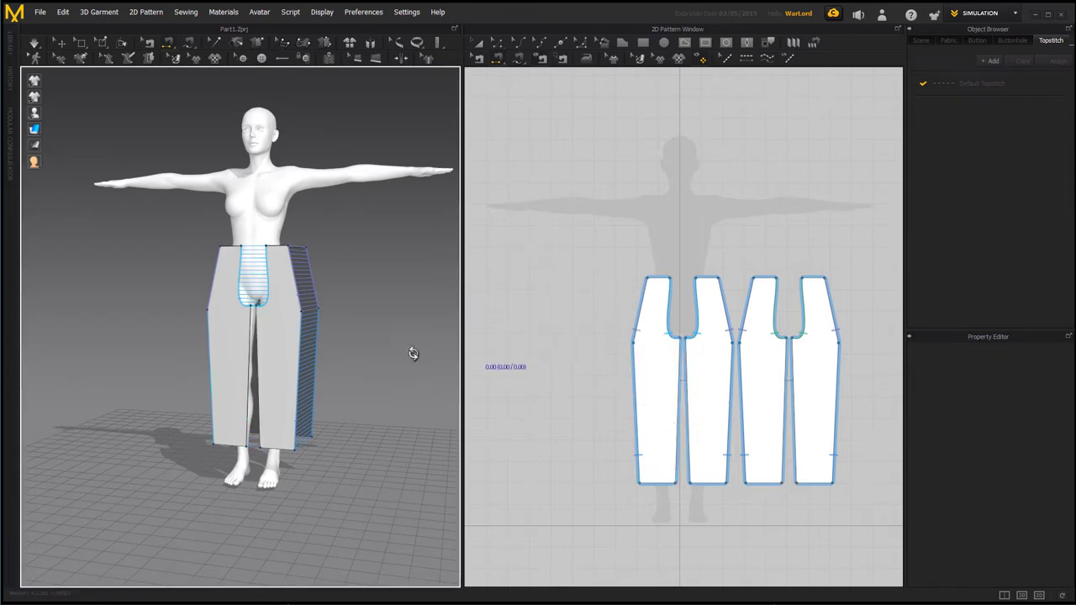
Sew the inner leg edge of each front pattern to the inner leg edge of the matching back pattern with Segment Sewing
scroll(416, 361, up, 4)
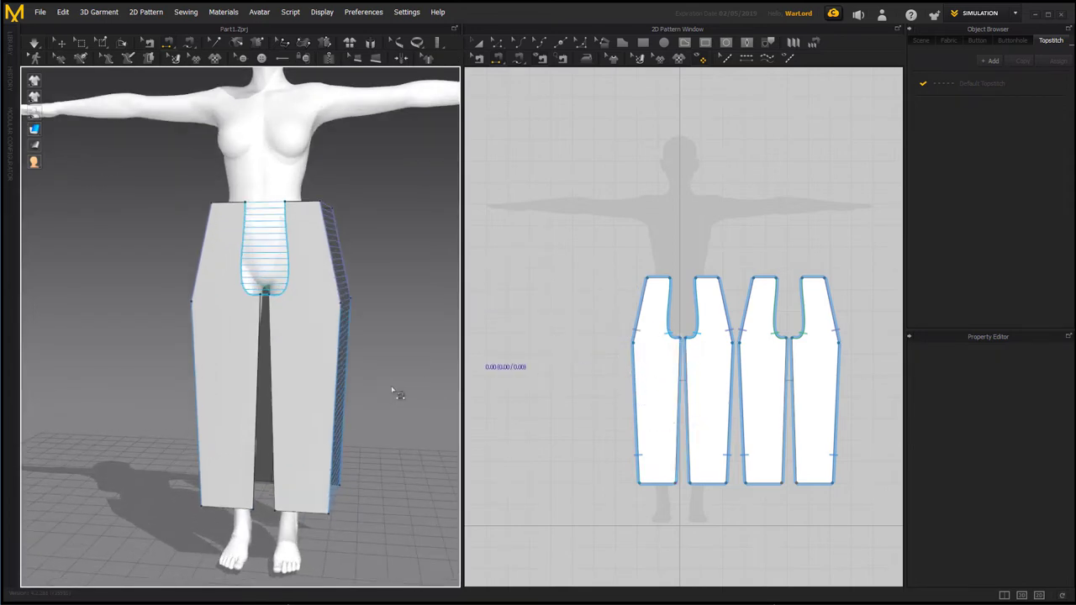
right_drag(392, 392, 395, 384)
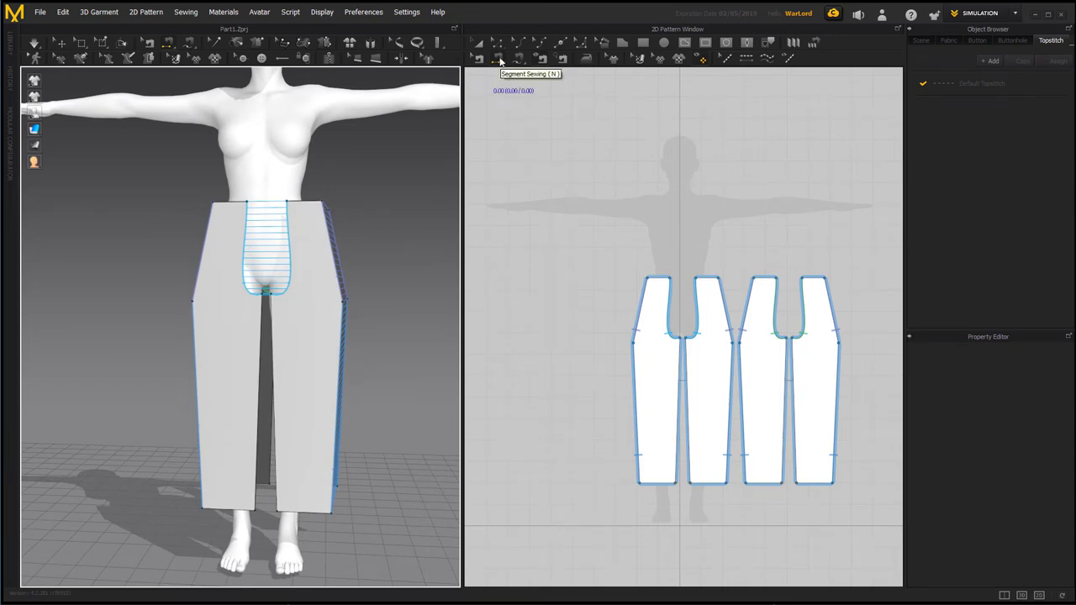
click(499, 60)
click(272, 454)
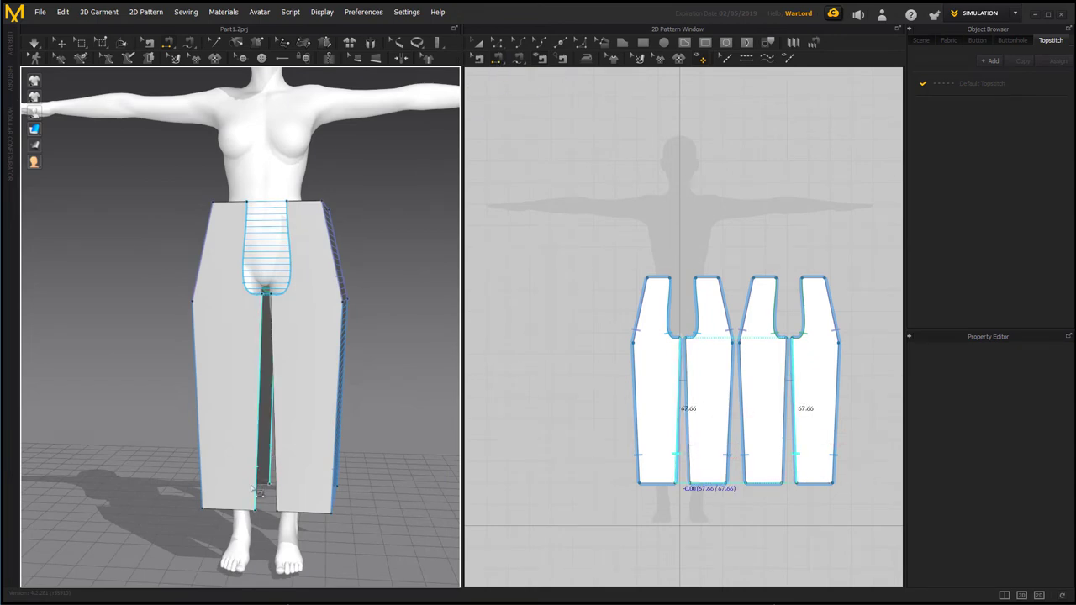
click(256, 477)
mouse_move(407, 338)
right_down()
mouse_move(418, 331)
mouse_move(409, 329)
right_up()
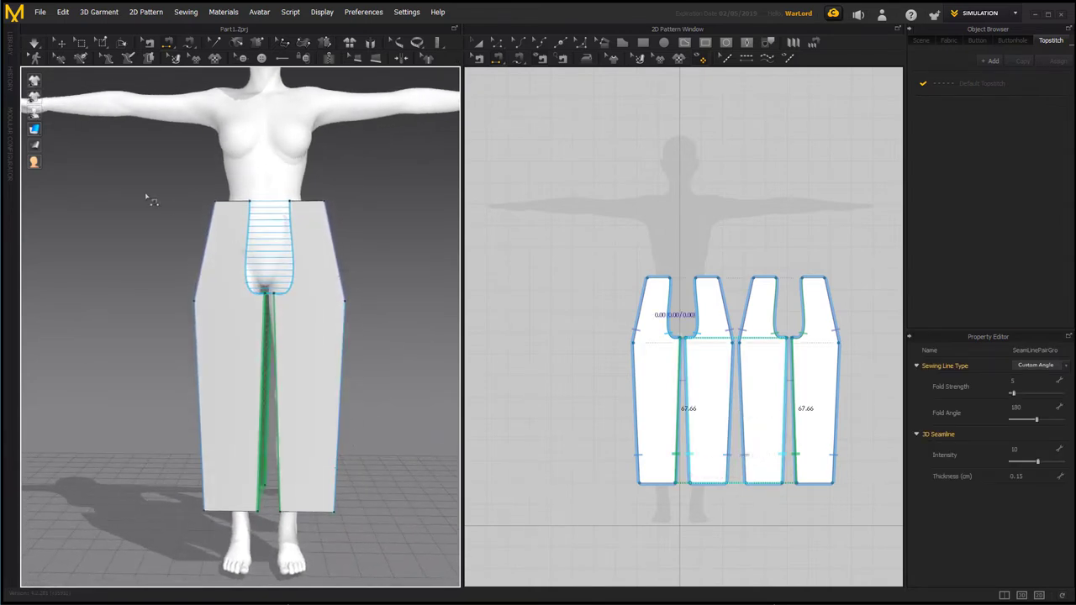
Try simulating the drape with the inner leg seams in place and undo it
click(35, 43)
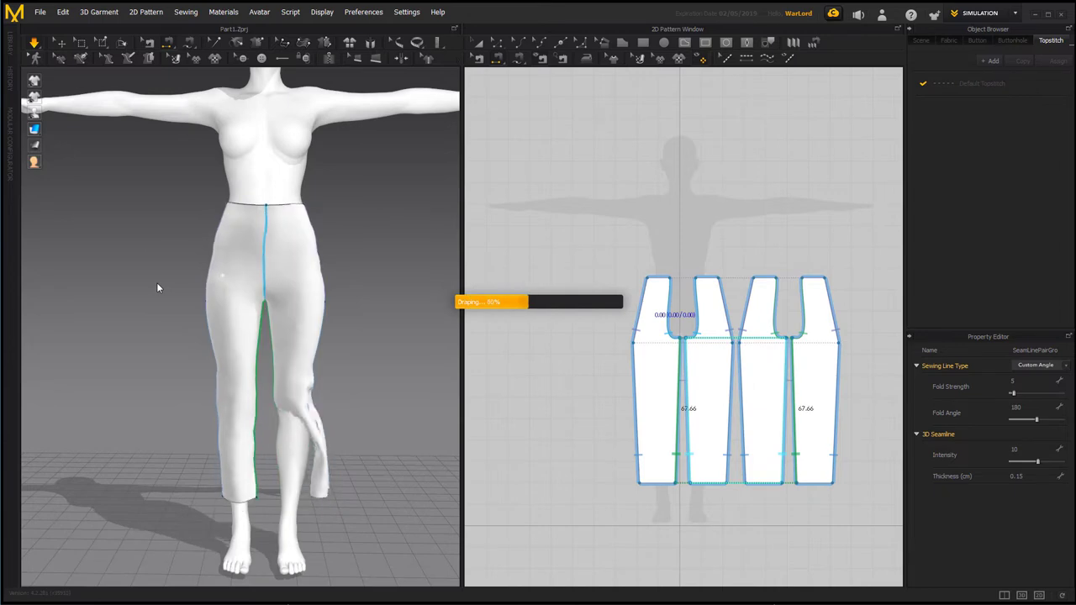
key(ctrl+z)
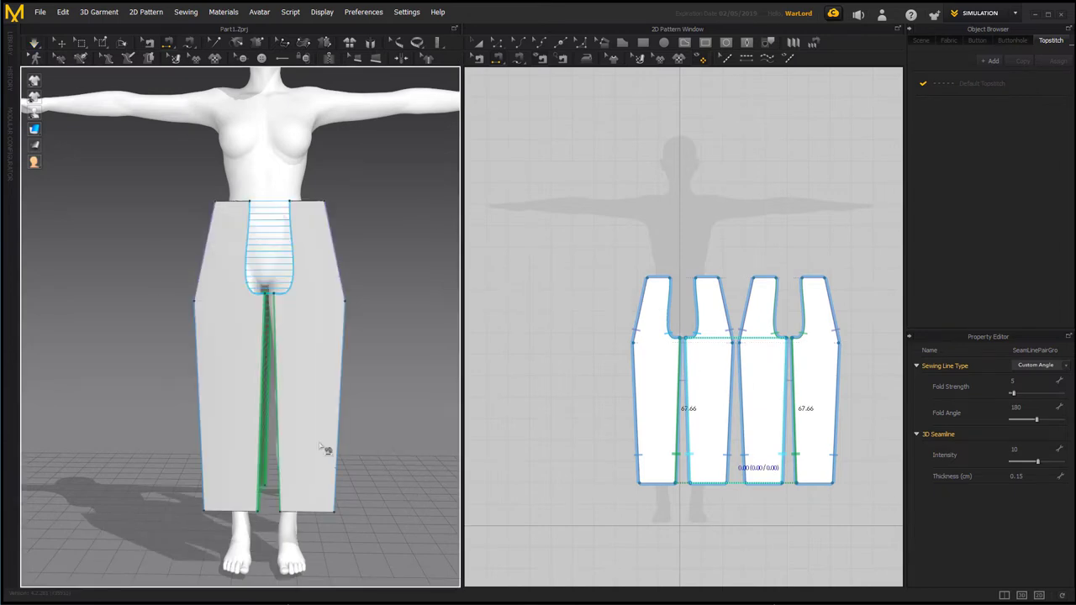
right_drag(375, 436, 144, 428)
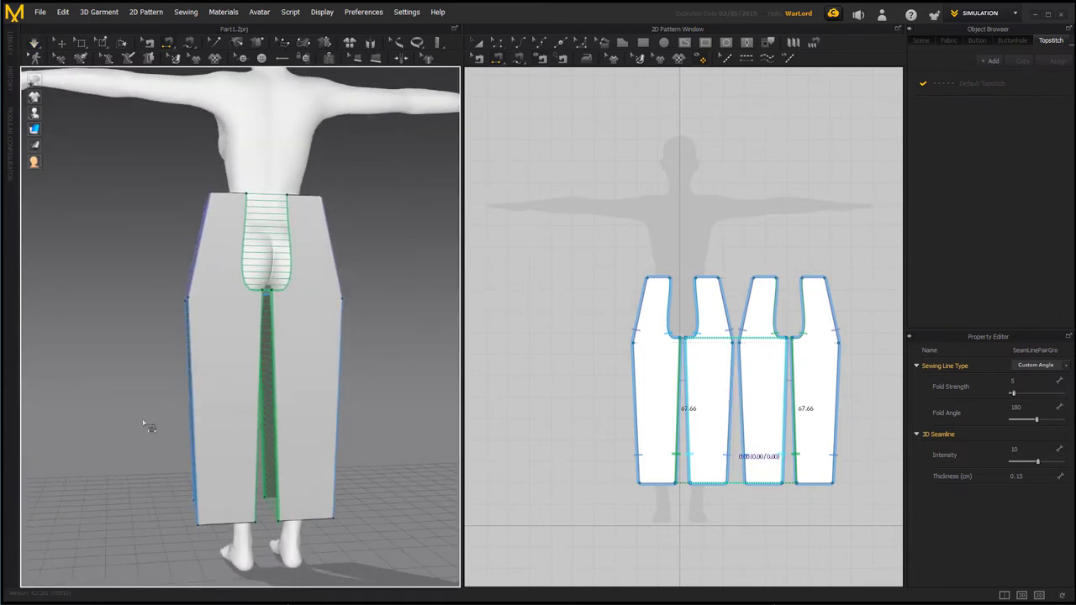
Move the back and front patterns of the avatar's left leg slightly sideways toward the centre of the body in 3D
click(478, 44)
click(217, 454)
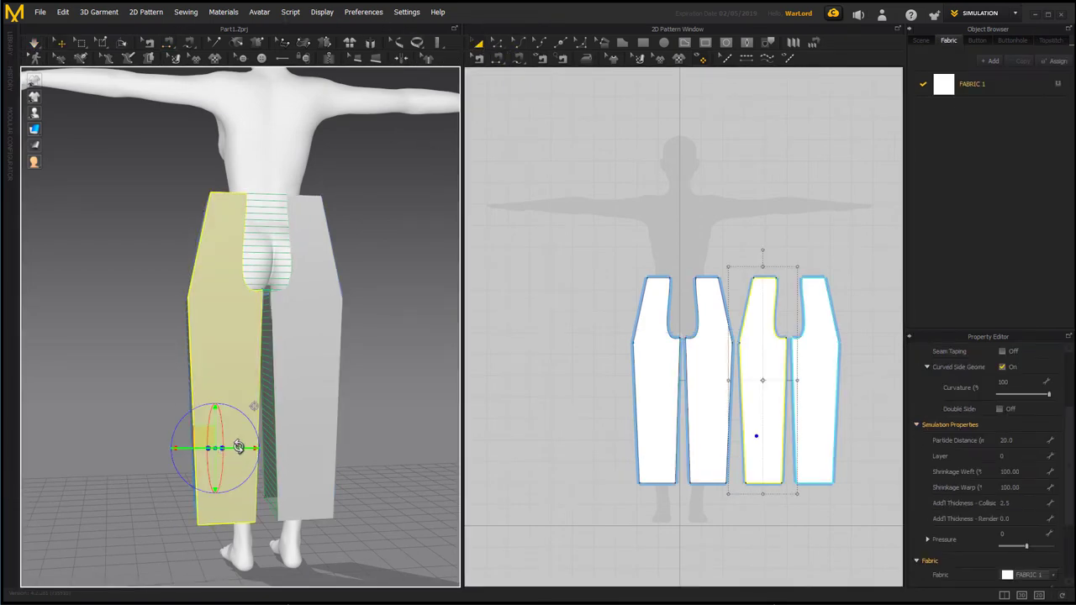
right_drag(420, 405, 416, 416)
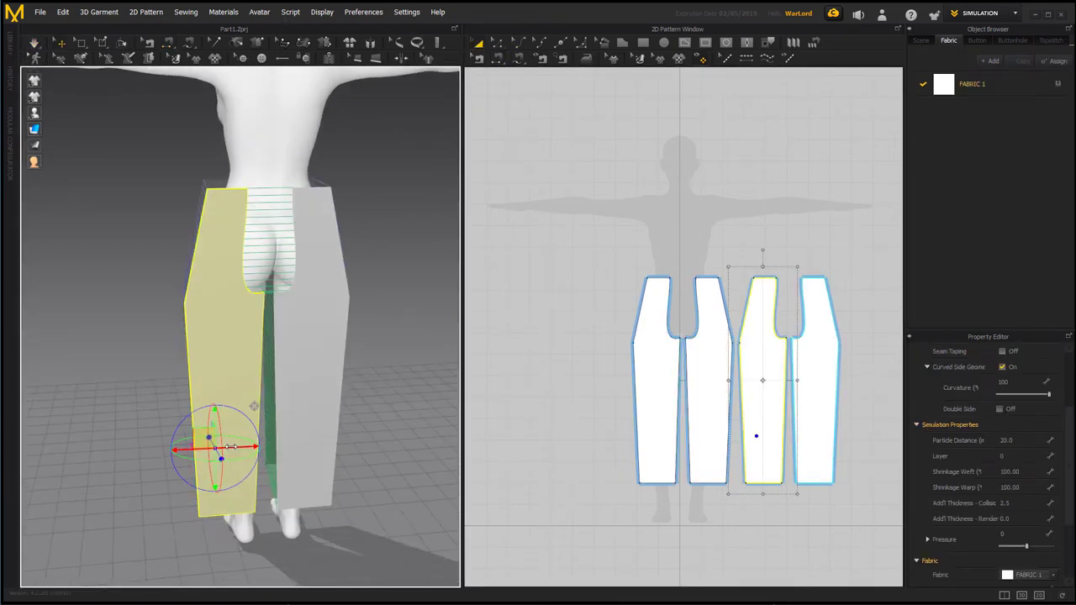
drag(229, 447, 240, 444)
right_drag(371, 351, 402, 347)
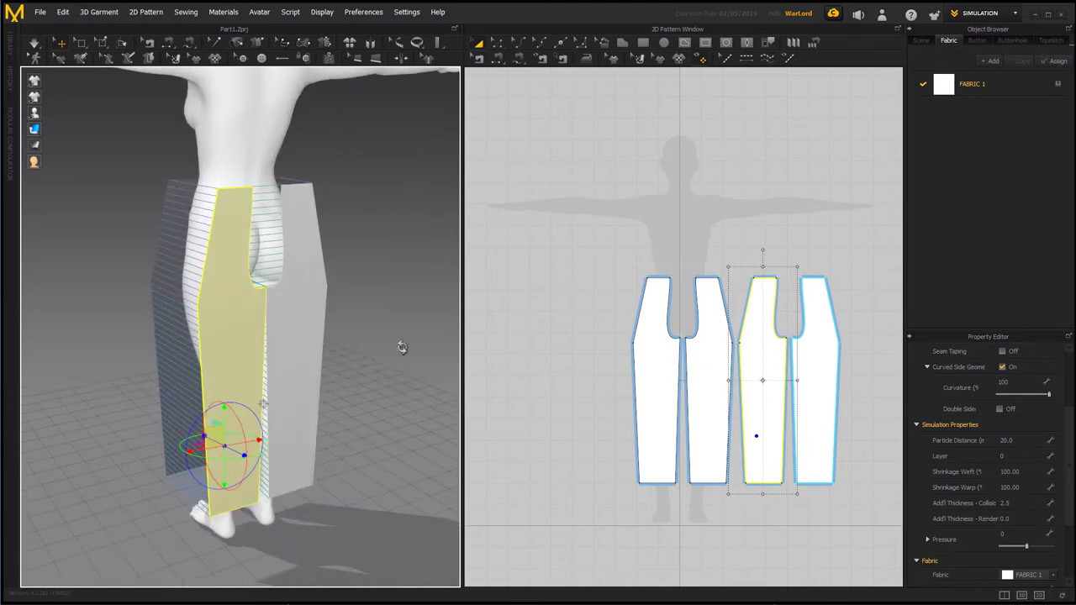
click(168, 390)
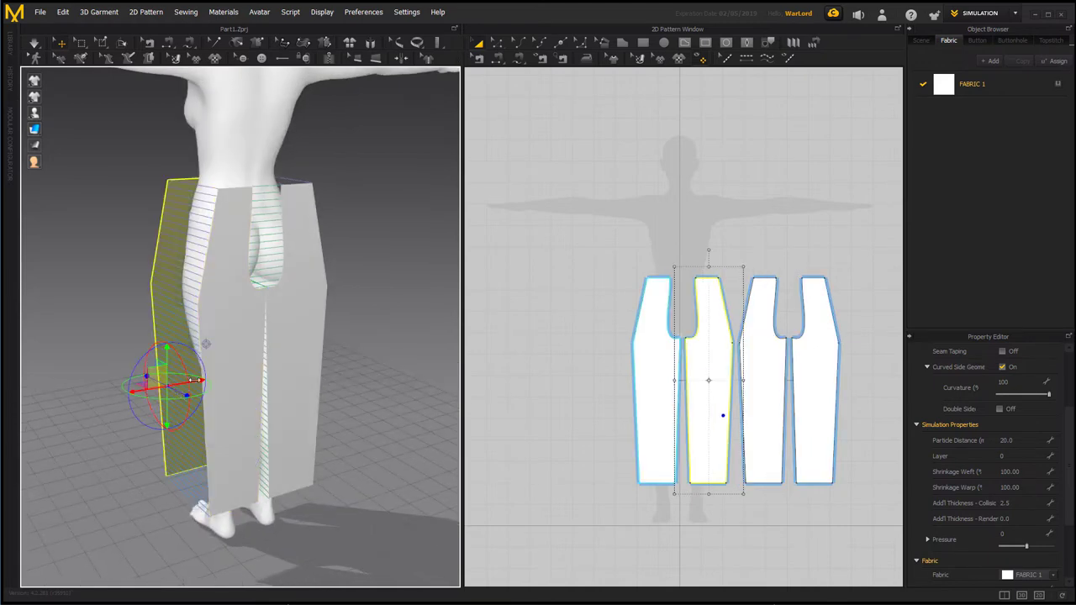
drag(195, 380, 198, 380)
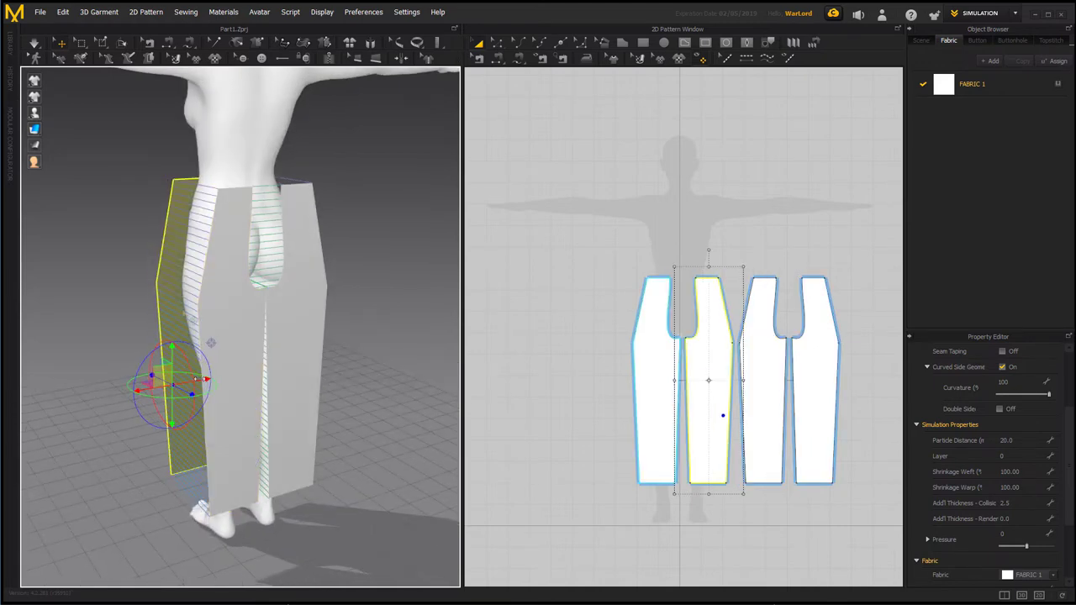
Try simulating the drape with the left leg patterns moved inward and undo it
click(34, 43)
scroll(43, 277, up, 3)
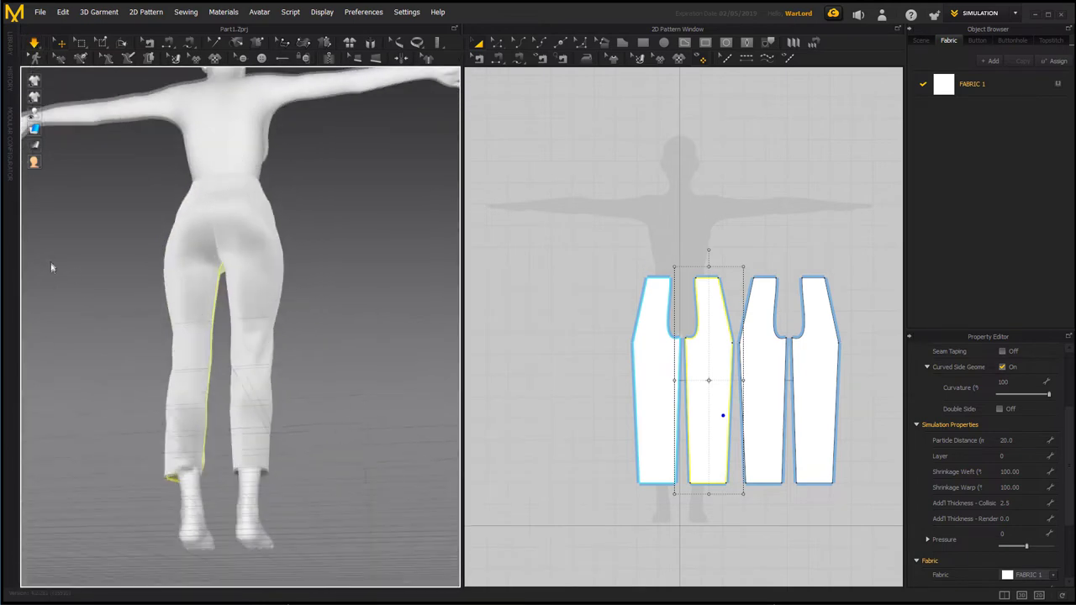
key(ctrl+z)
Simulate the sewn trousers on the avatar and tug the back hem of the right leg to settle it
click(154, 416)
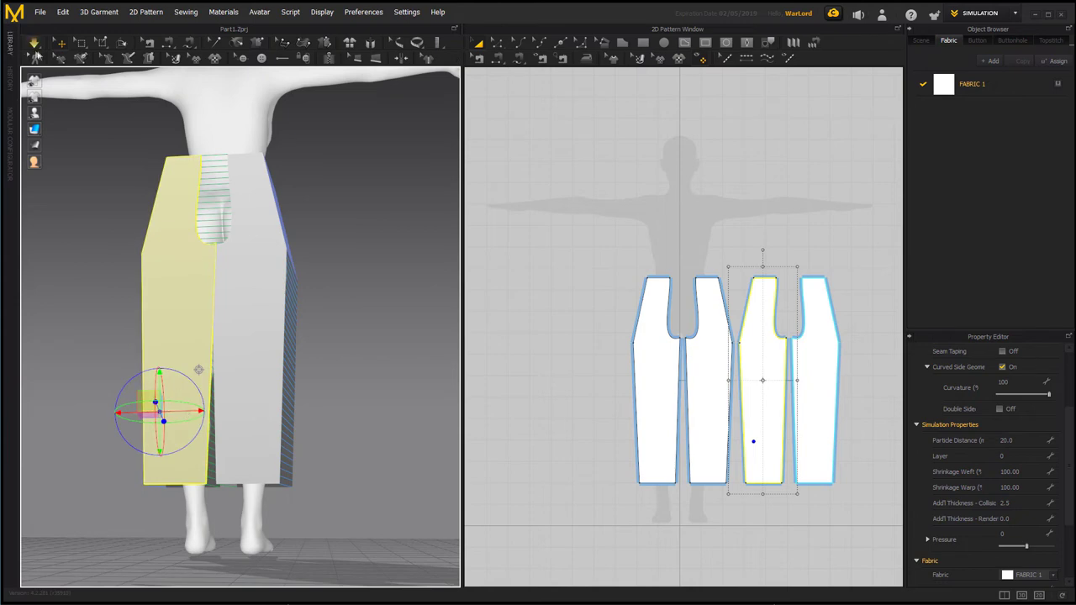
click(34, 43)
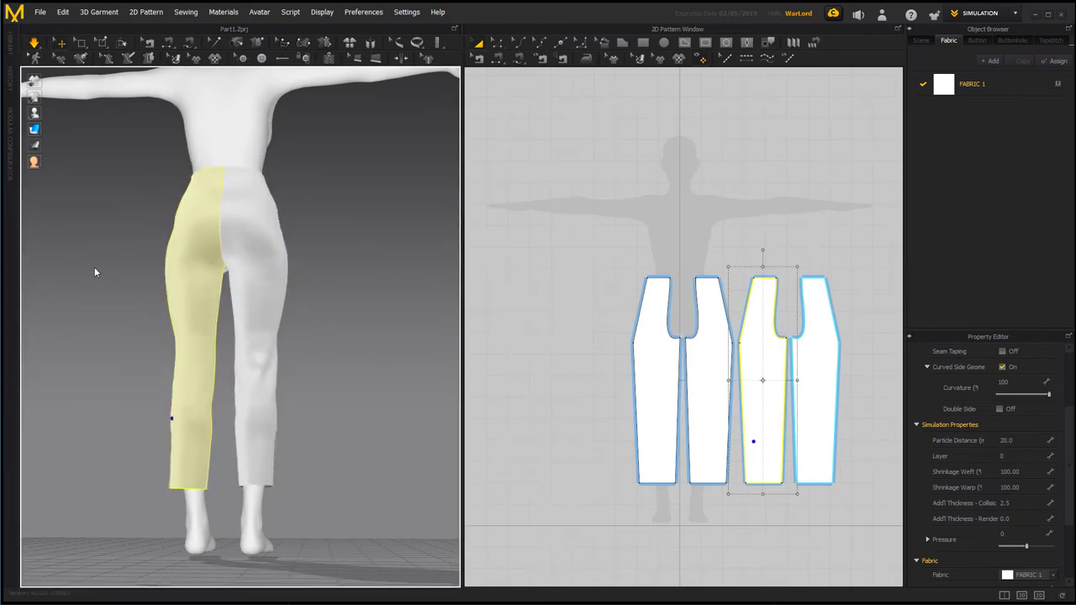
right_drag(94, 266, 211, 460)
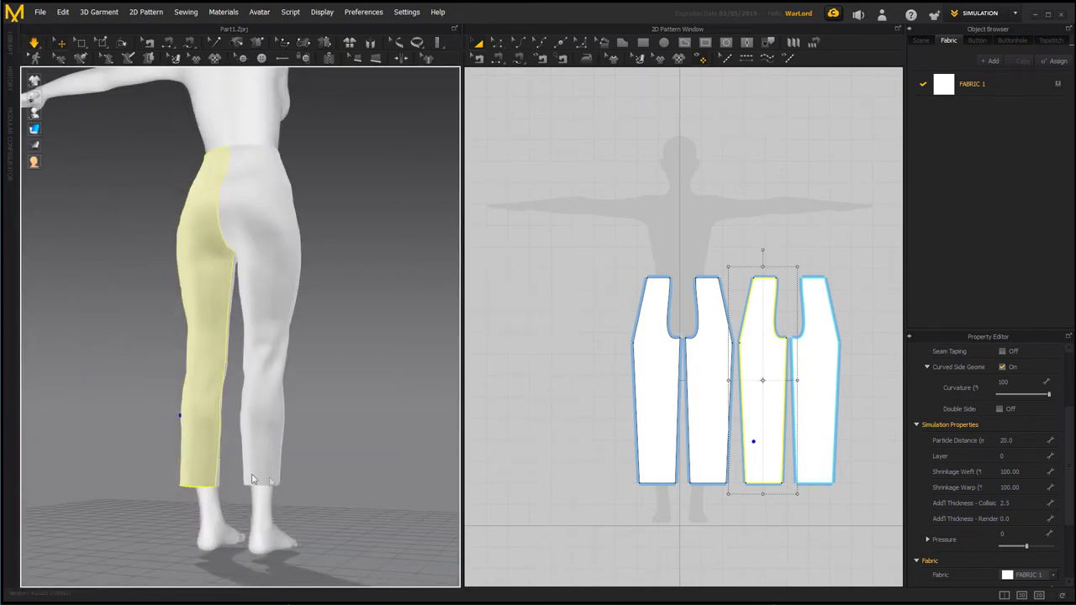
click(280, 484)
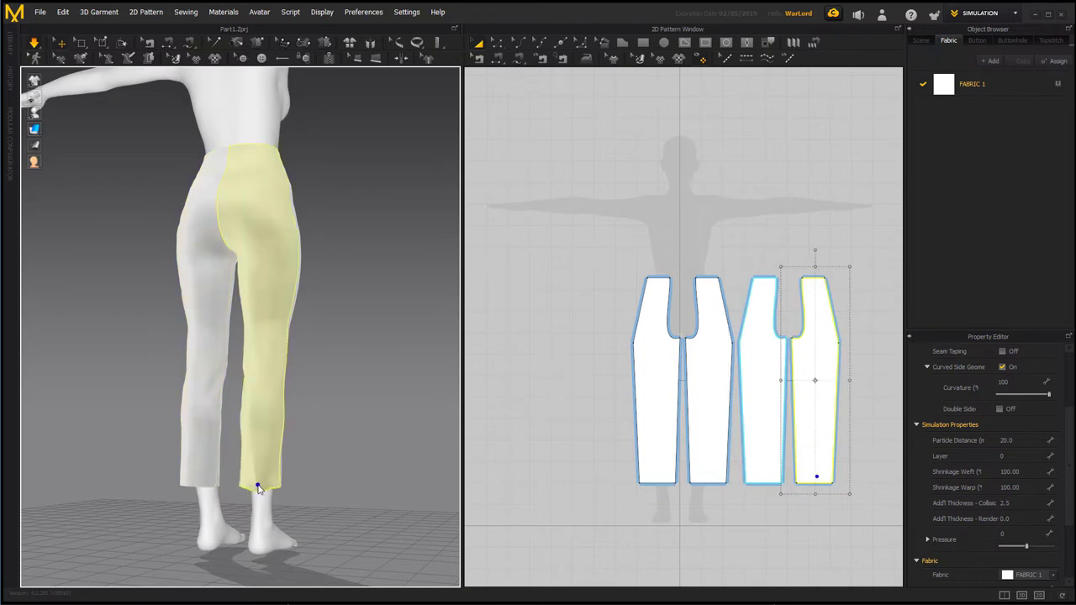
Tug the front pattern at the avatar's right hip while the simulation runs, and deselect the pattern
right_drag(253, 492, 242, 356)
right_drag(221, 261, 175, 265)
right_drag(249, 226, 160, 280)
click(208, 253)
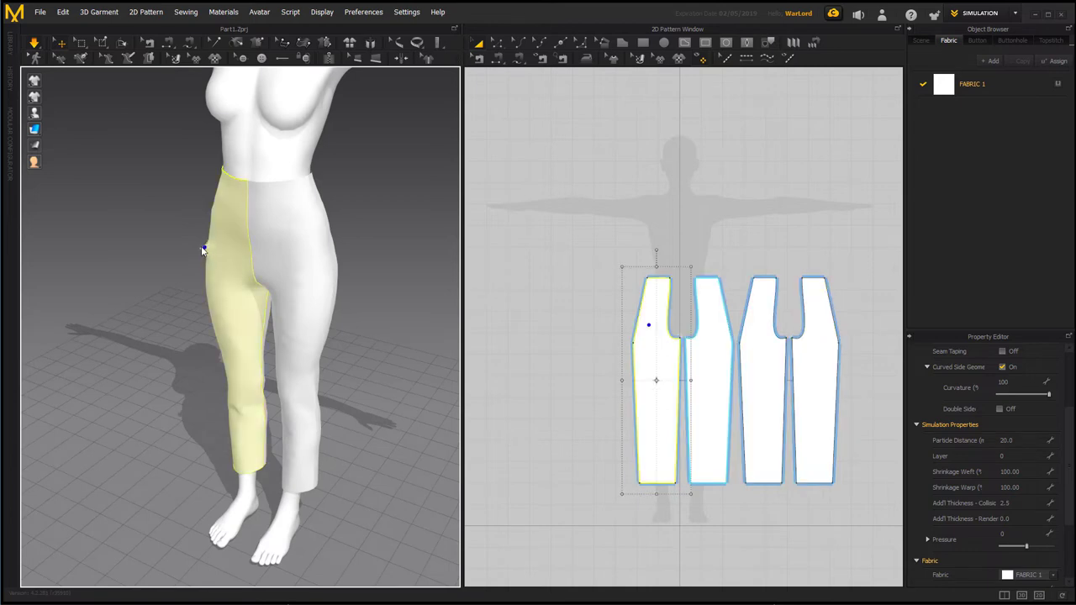
click(132, 264)
right_drag(133, 264, 98, 326)
scroll(137, 305, up, 1)
scroll(139, 306, up, 1)
scroll(141, 311, down, 3)
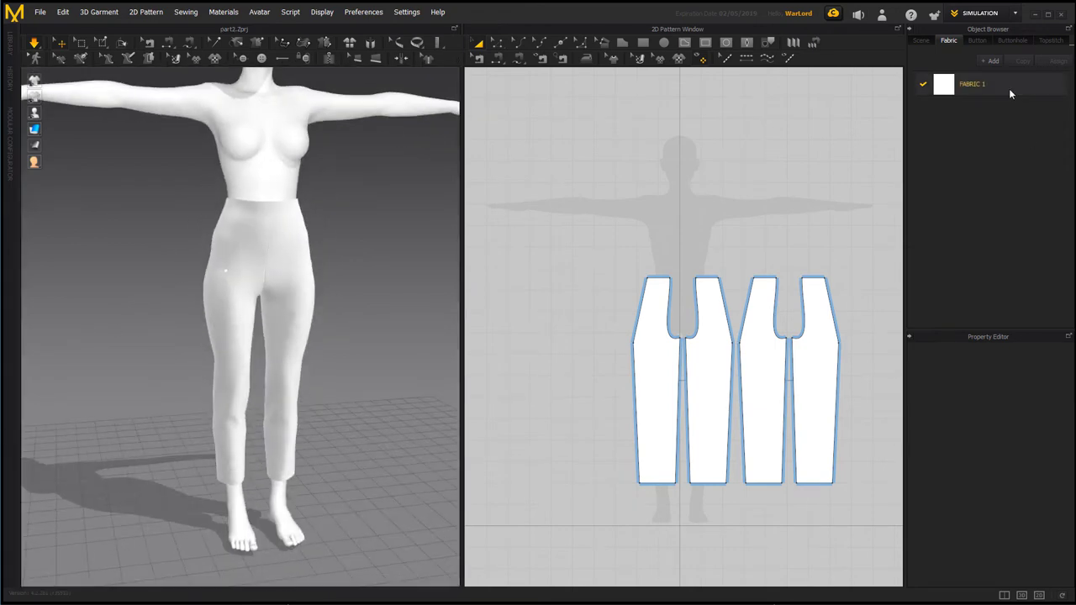
Set the color of the trousers' fabric, FABRIC 1, to Blue 2
click(1008, 86)
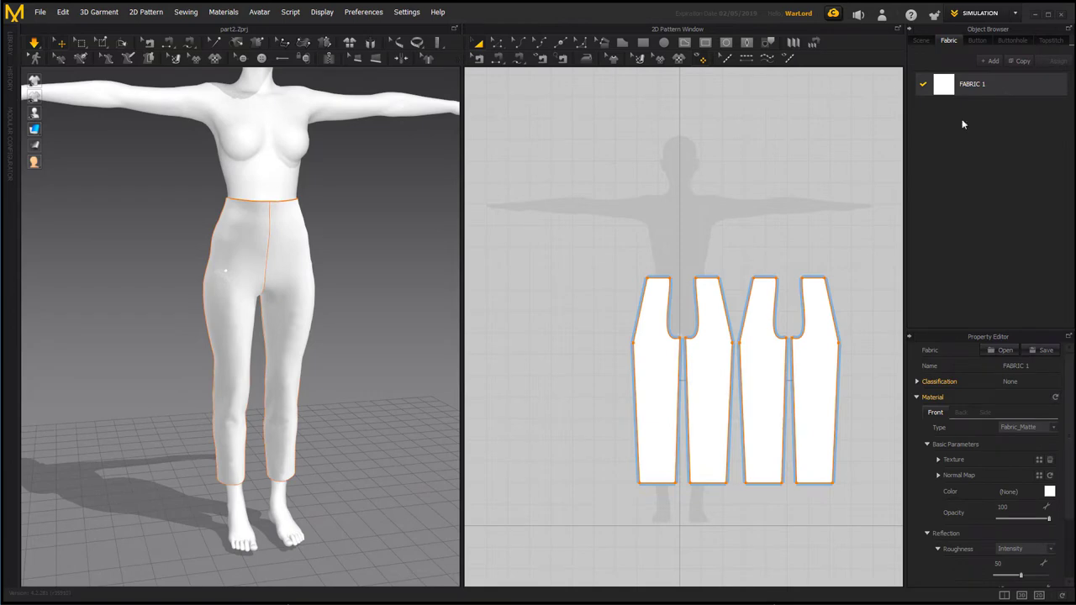
click(1048, 491)
click(588, 346)
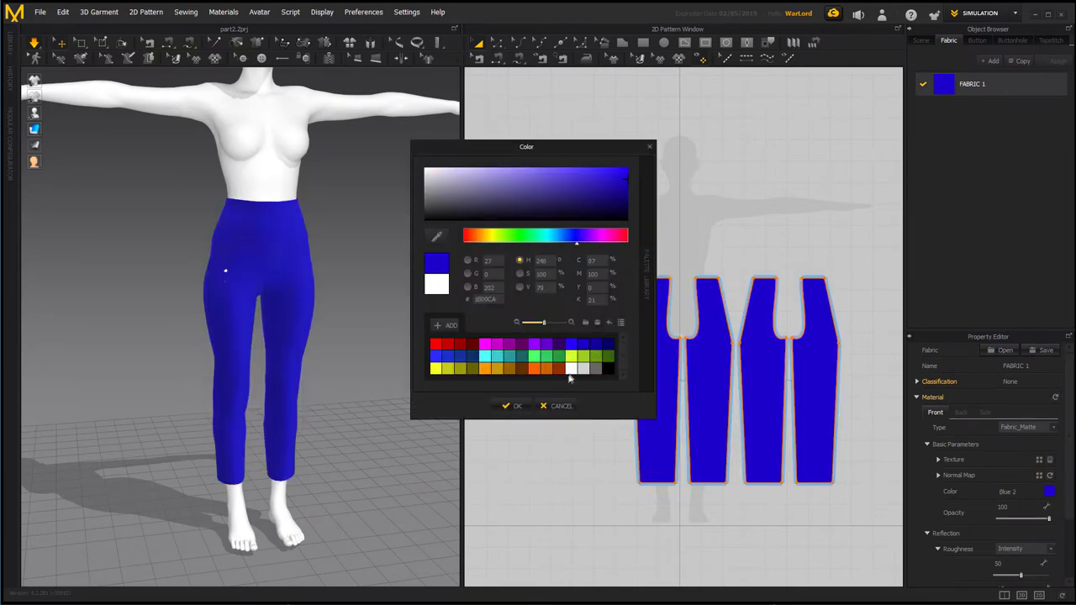
click(515, 406)
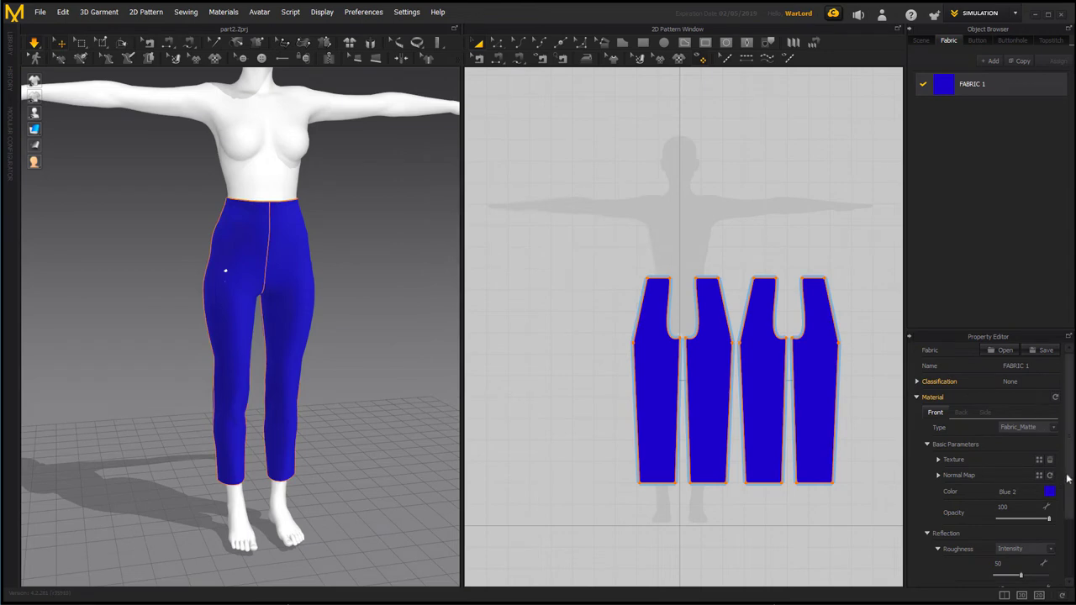
Examine the blue fabric's name, material settings and Physical Property preset, and deselect the fabric
double_click(1000, 87)
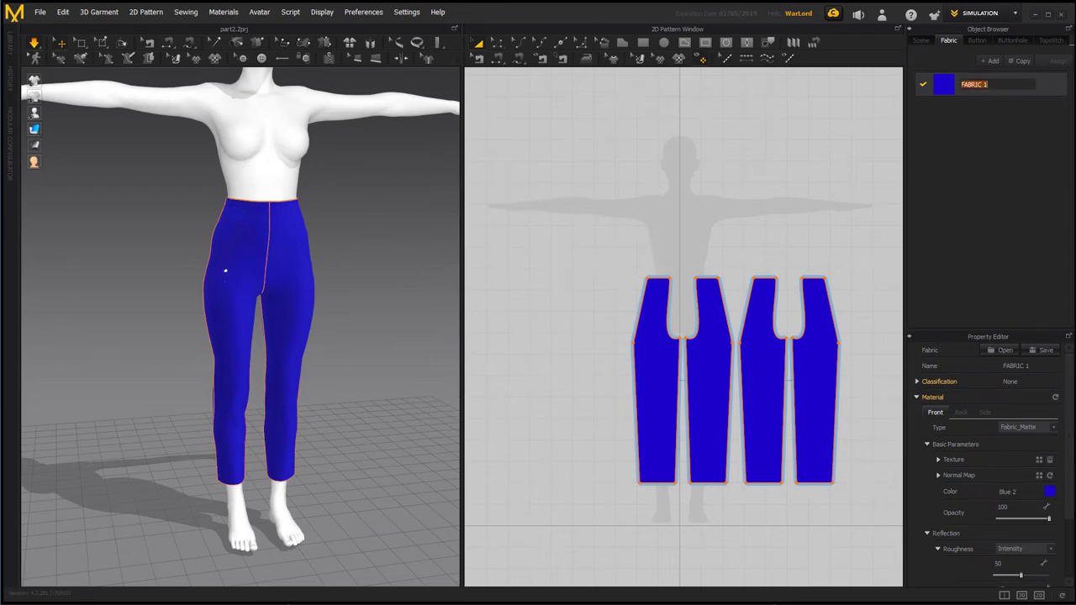
click(1003, 215)
click(1016, 93)
drag(1070, 408, 1070, 461)
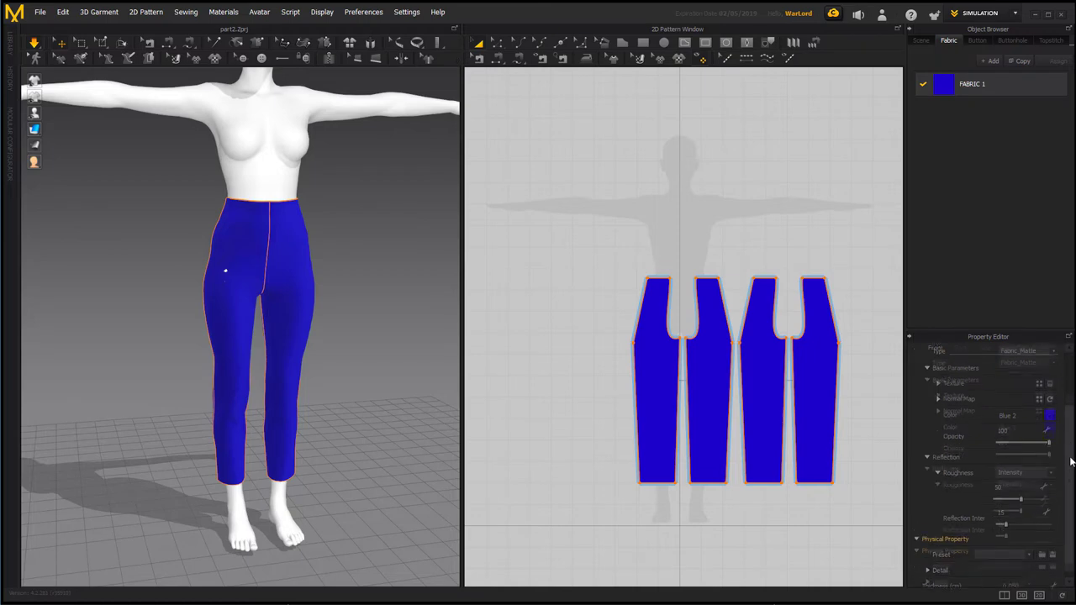
click(1029, 544)
click(942, 226)
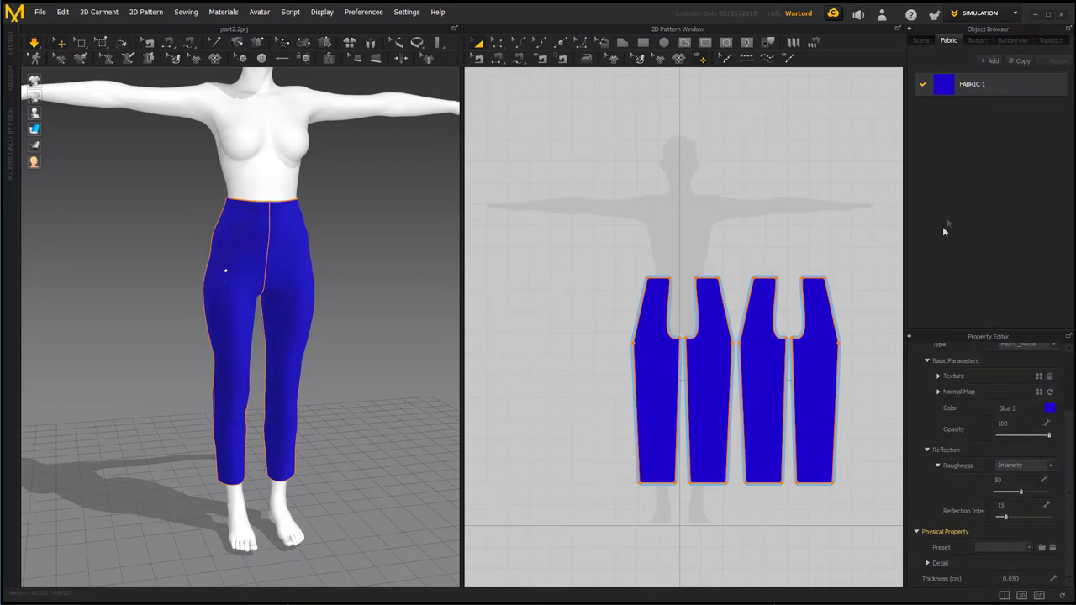
click(1071, 520)
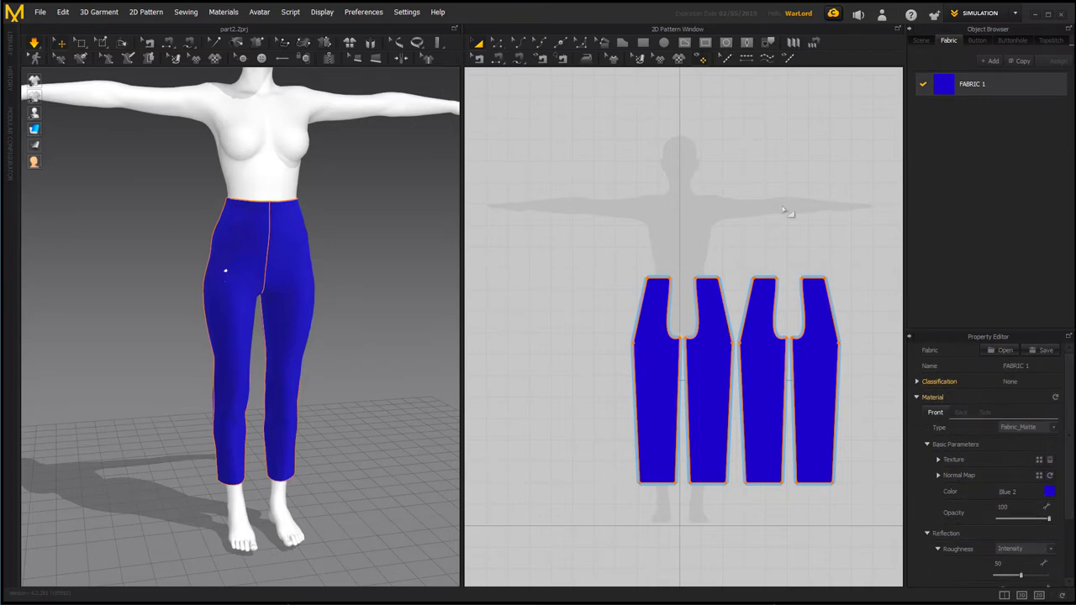
right_click(766, 212)
click(634, 173)
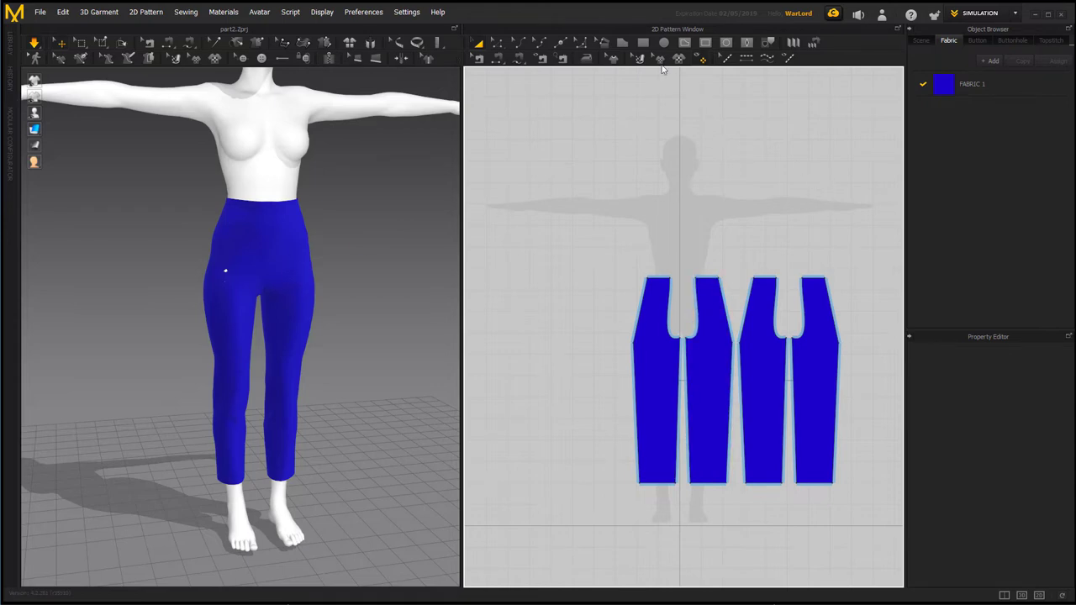
Add a second fabric and draw a thin waistband rectangle with it above the two front leg patterns in the 2D window
click(991, 63)
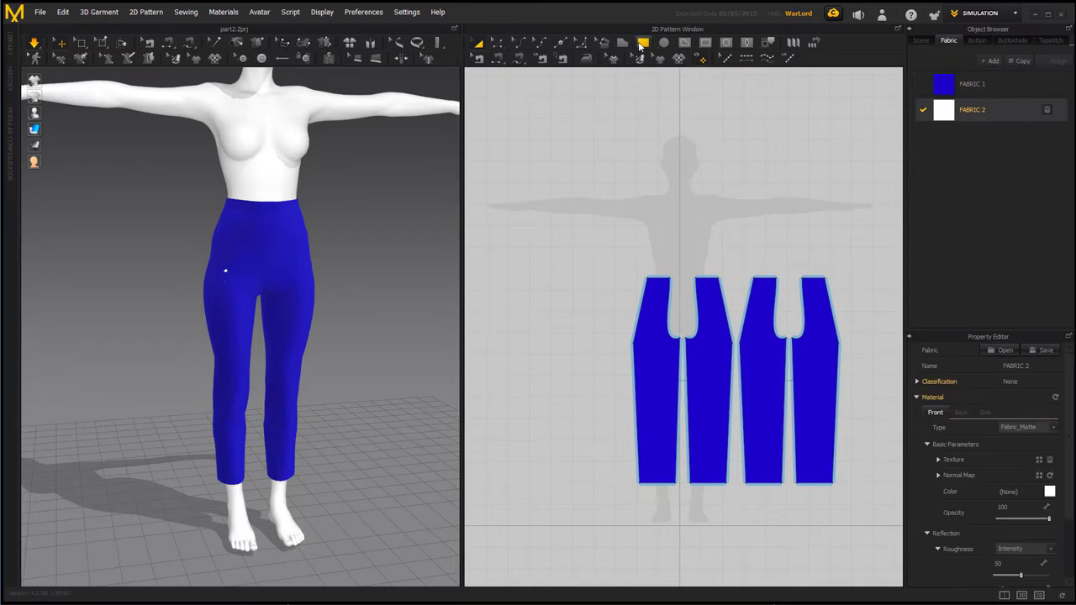
click(641, 44)
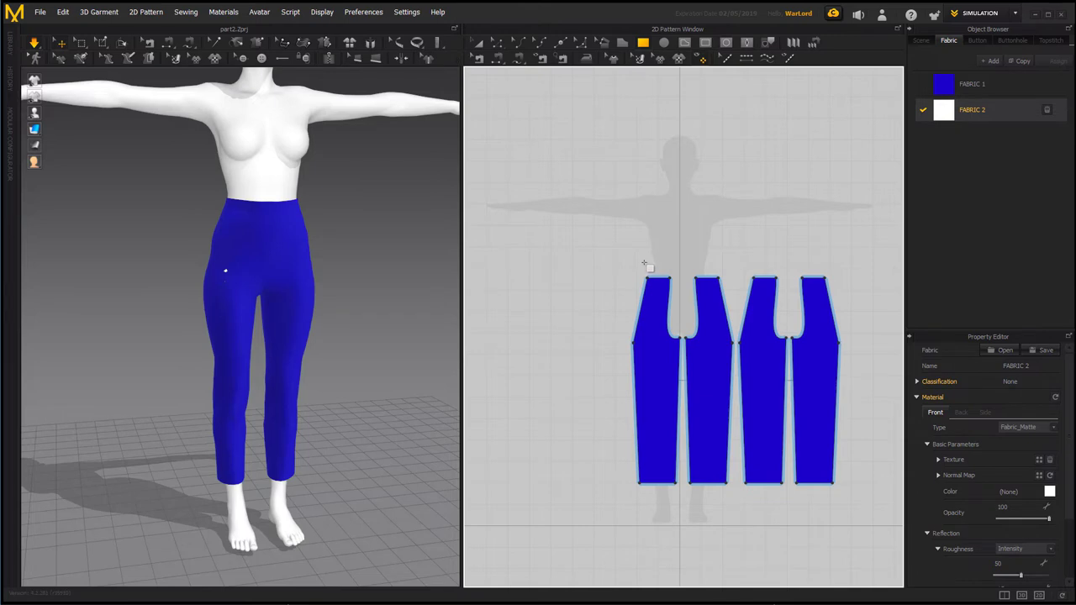
drag(644, 260, 727, 279)
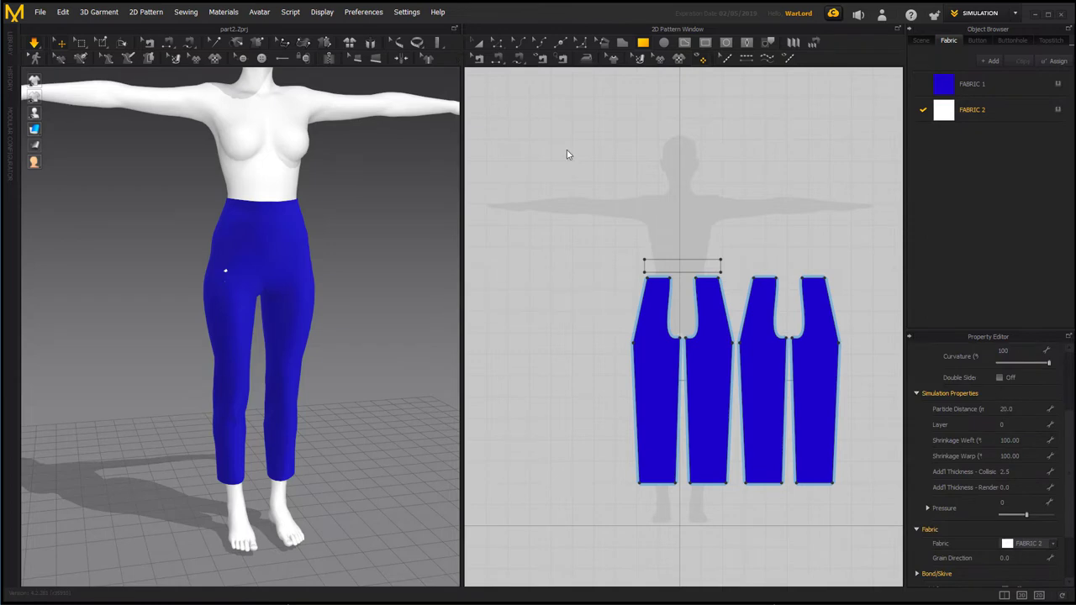
Mirror-paste a copy of the waistband rectangle level with the original, above the two back leg patterns in the 2D window
click(476, 42)
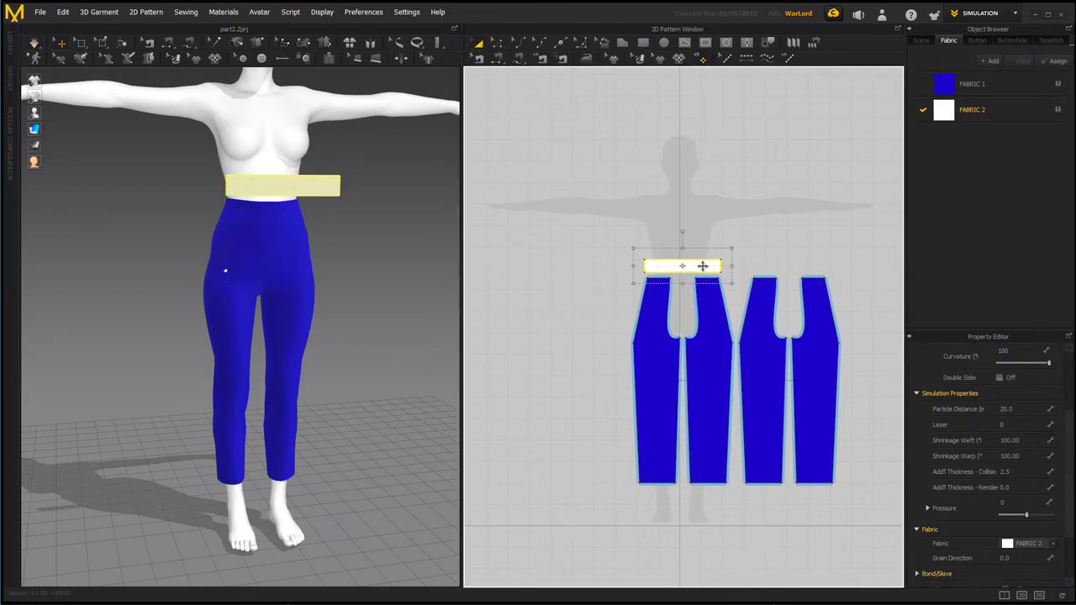
right_click(731, 238)
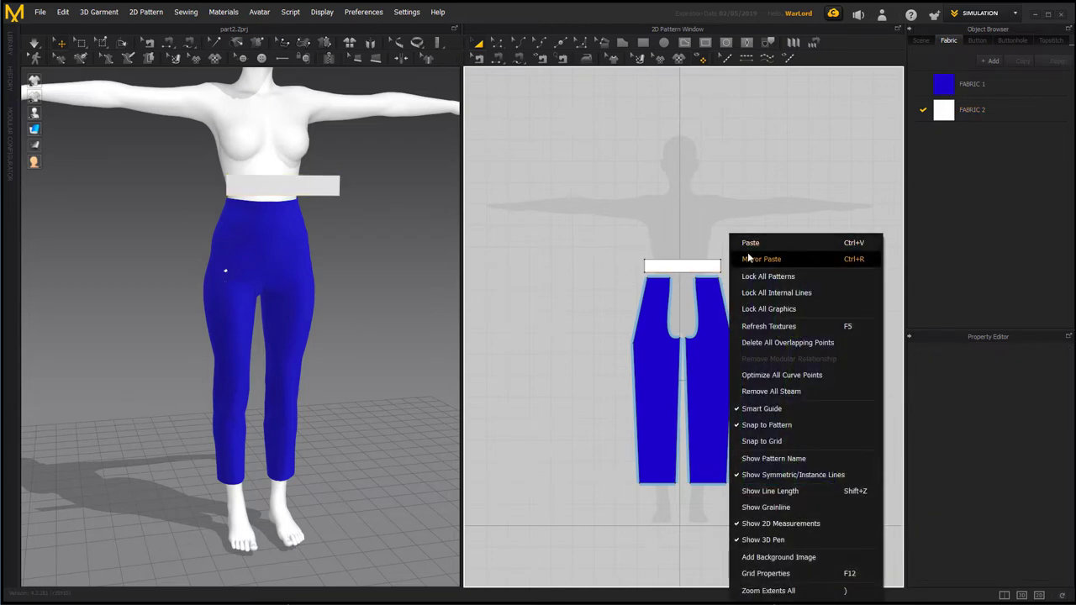
click(746, 259)
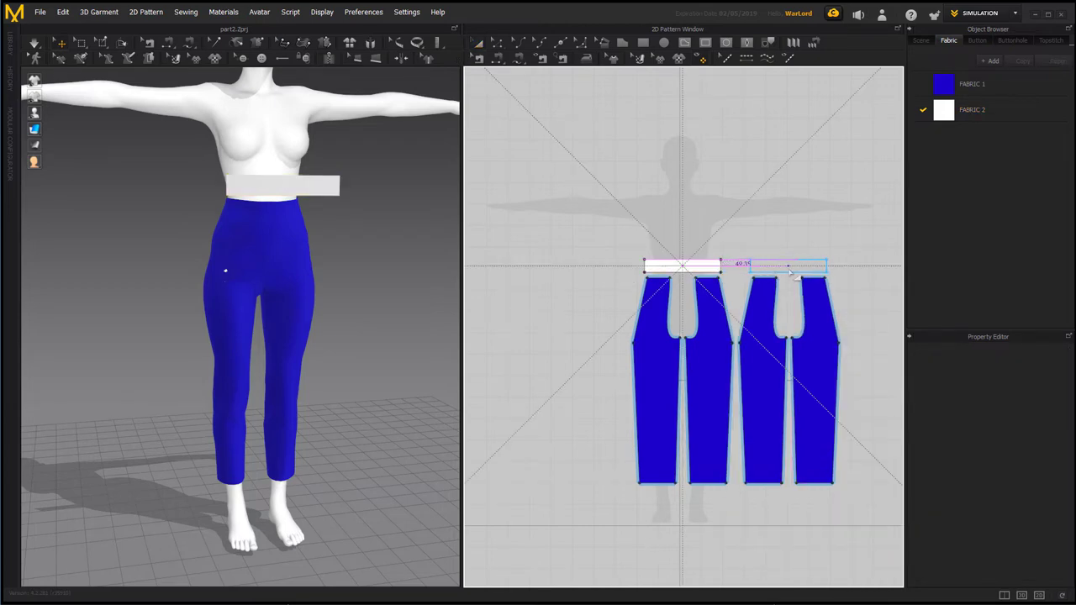
click(790, 269)
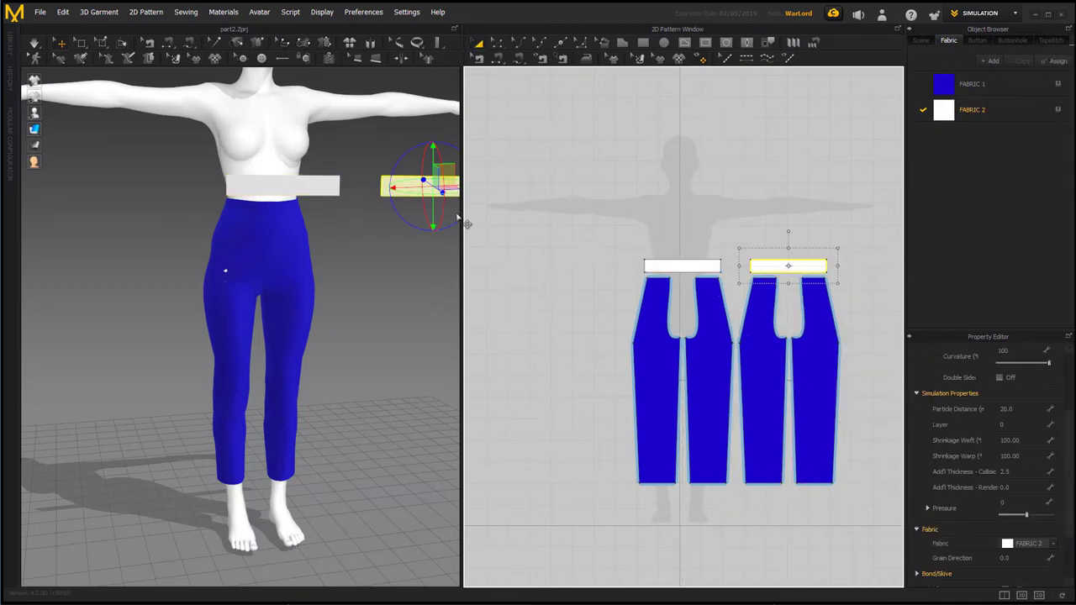
Flip the copied waistband horizontally in the 3D window and position it upright behind the avatar's waist
right_click(403, 191)
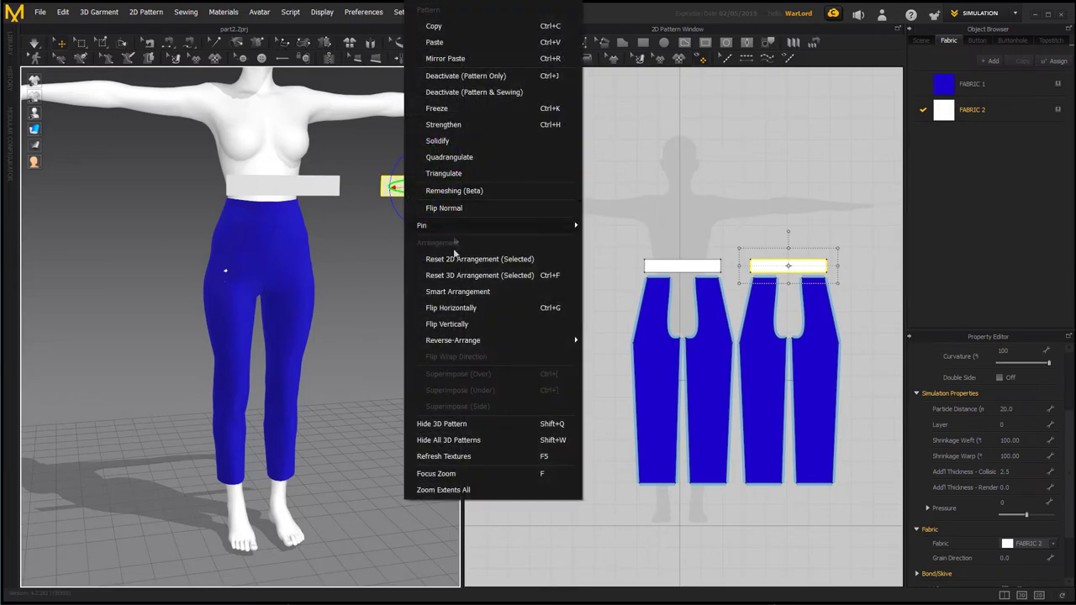
click(458, 309)
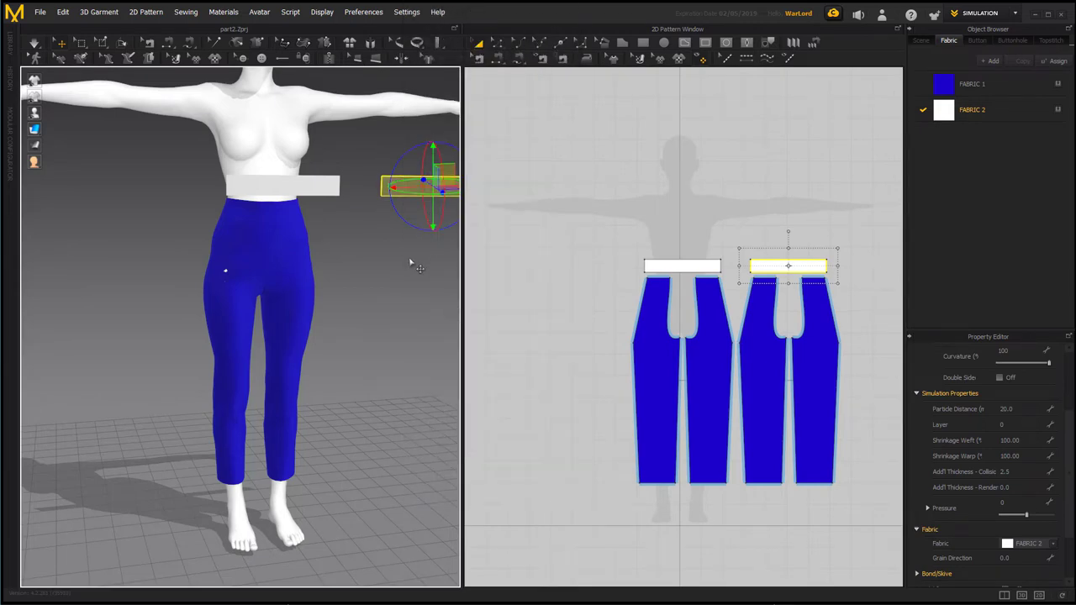
middle_drag(419, 267, 385, 300)
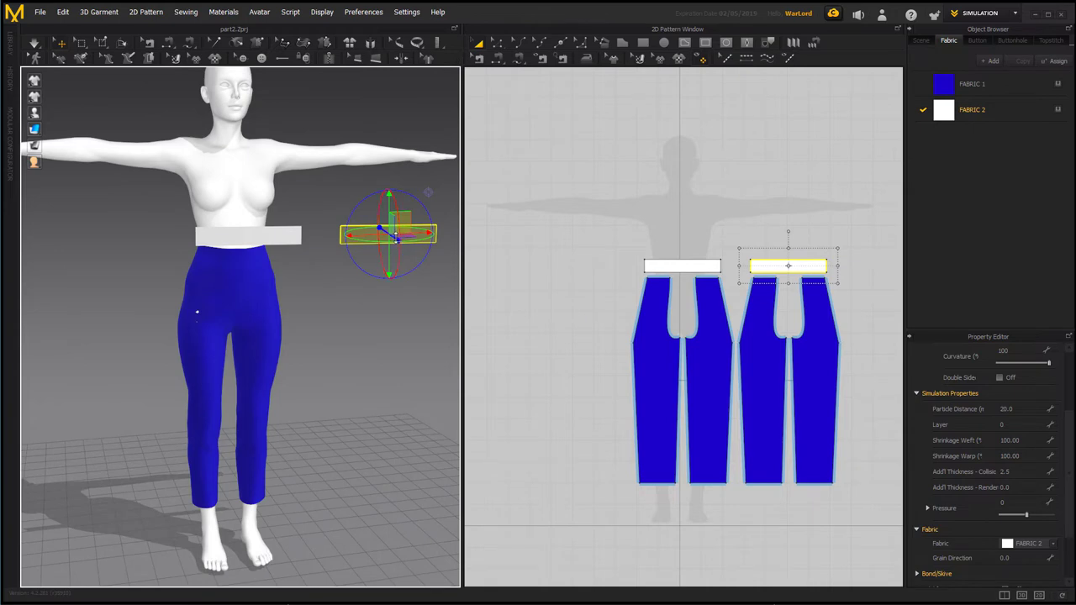
drag(395, 236, 327, 228)
right_drag(417, 279, 399, 259)
drag(373, 180, 269, 181)
right_drag(353, 216, 435, 199)
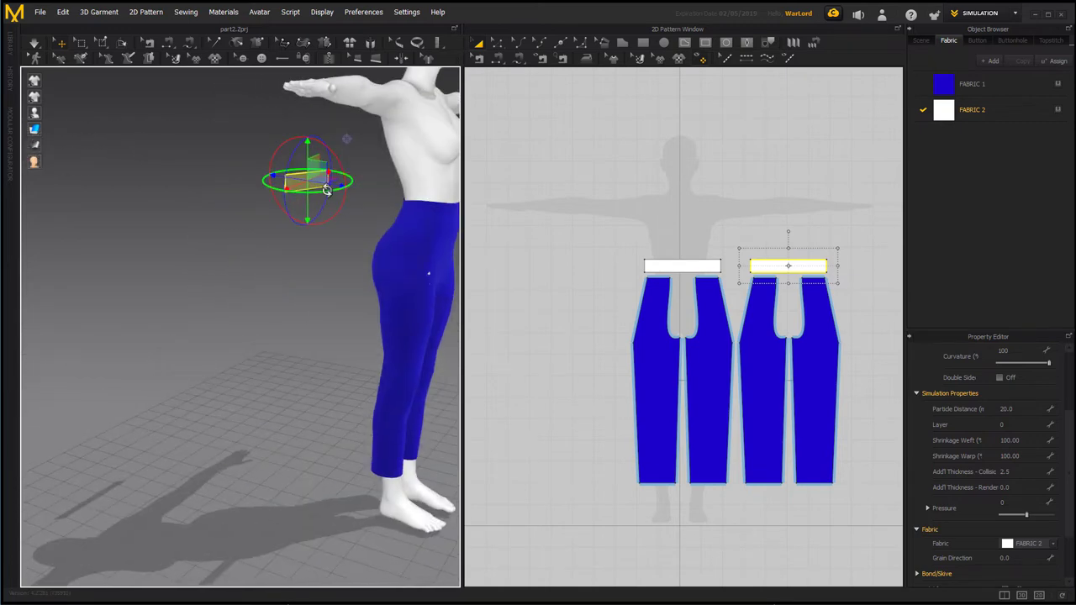
drag(327, 190, 402, 189)
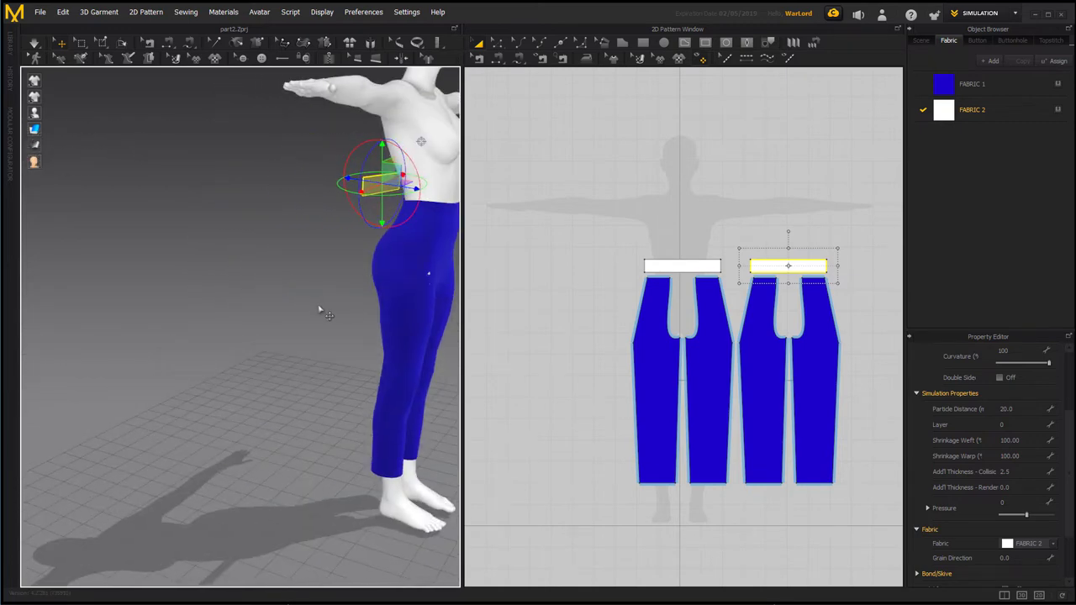
click(321, 312)
right_drag(321, 312, 238, 333)
click(391, 227)
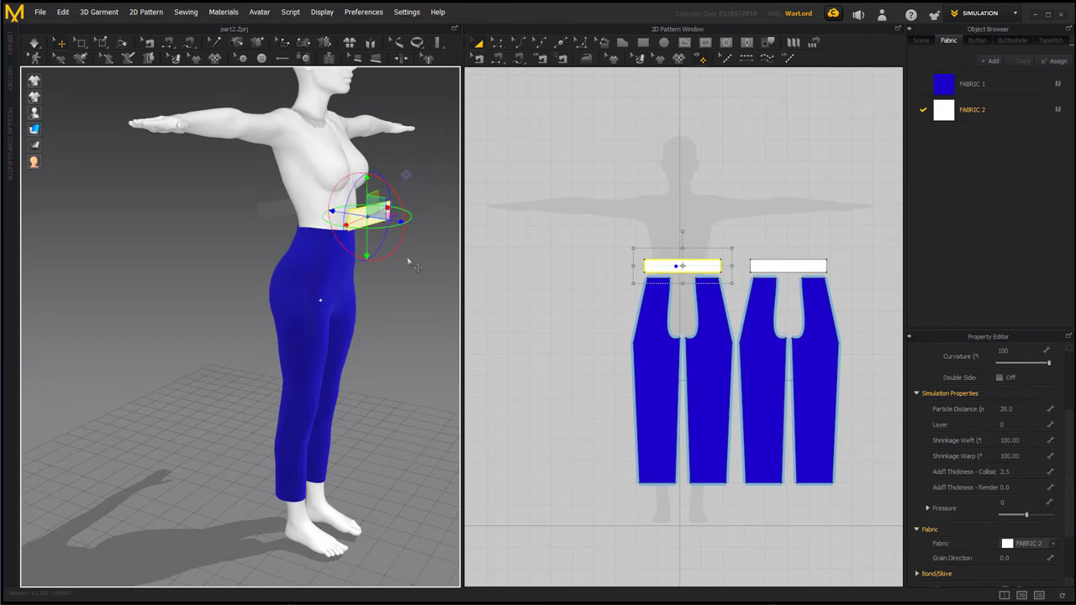
right_drag(410, 265, 336, 257)
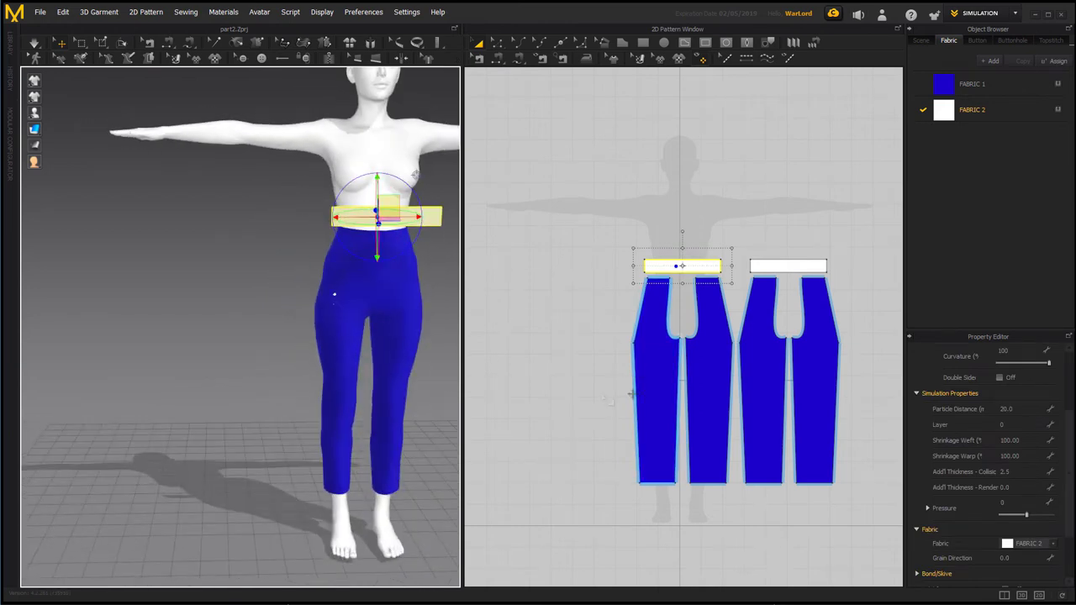
Split the lower edge of the front waistband rectangle uniformly into 2 segments in the 2D window
scroll(583, 379, down, 1)
scroll(582, 382, up, 3)
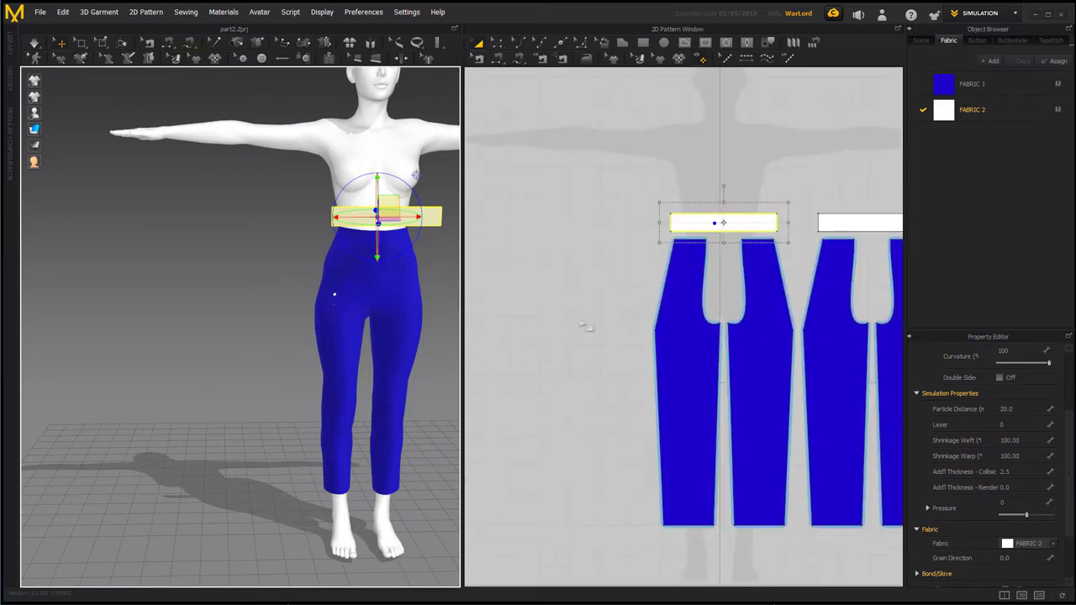
scroll(510, 342, down, 2)
scroll(832, 299, up, 1)
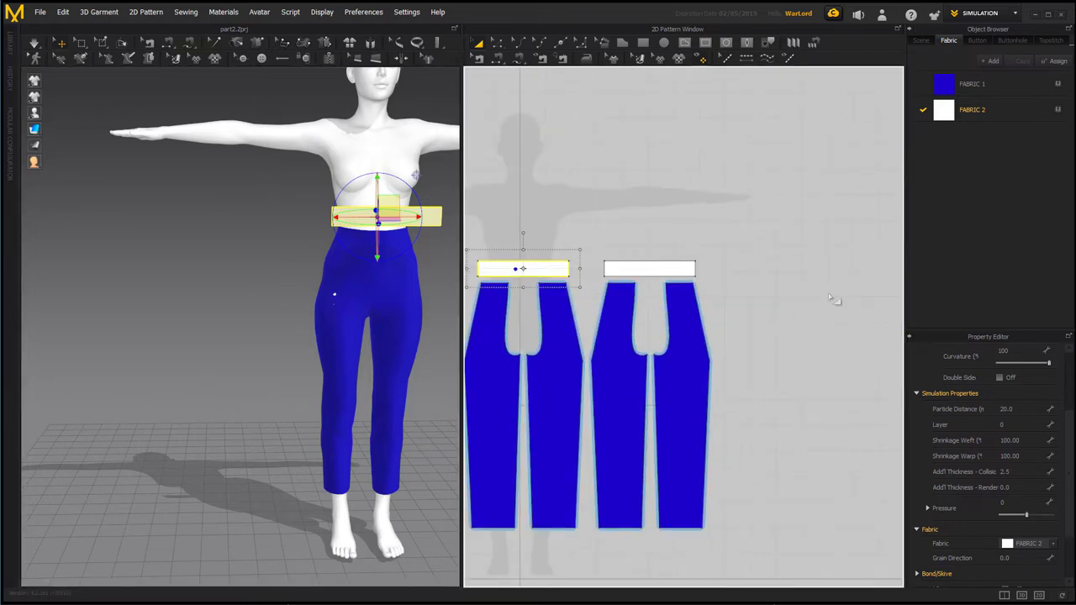
scroll(829, 362, down, 1)
scroll(828, 359, up, 2)
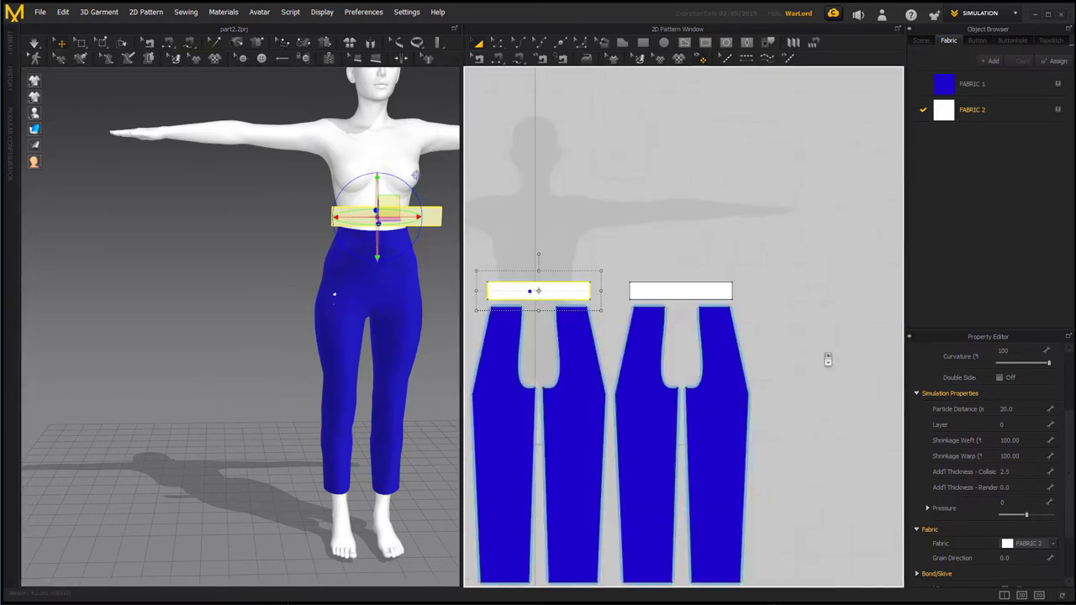
click(667, 246)
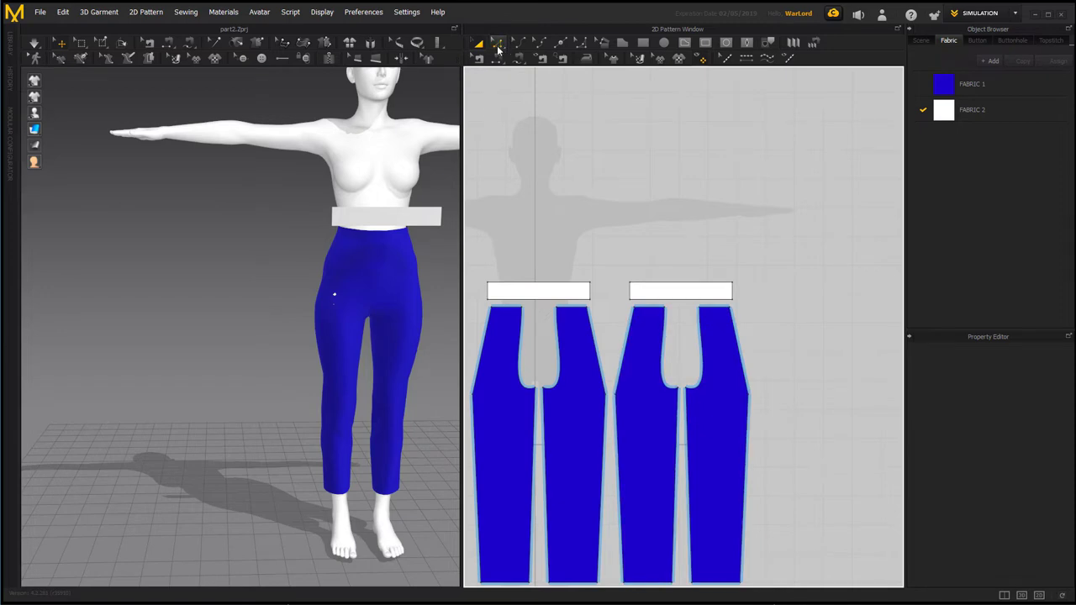
key(ctrl+a)
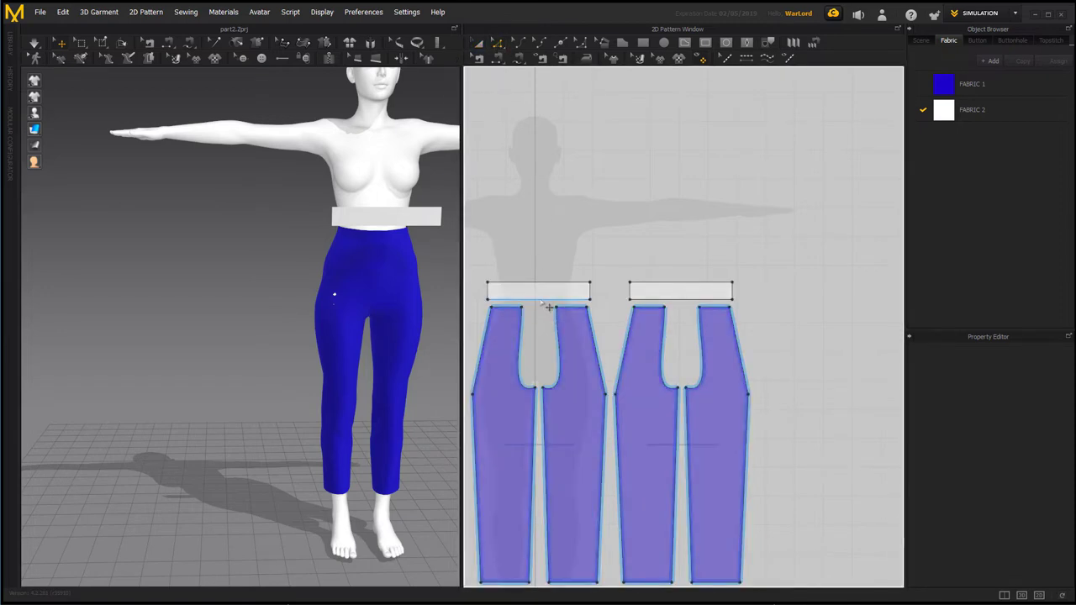
right_click(543, 300)
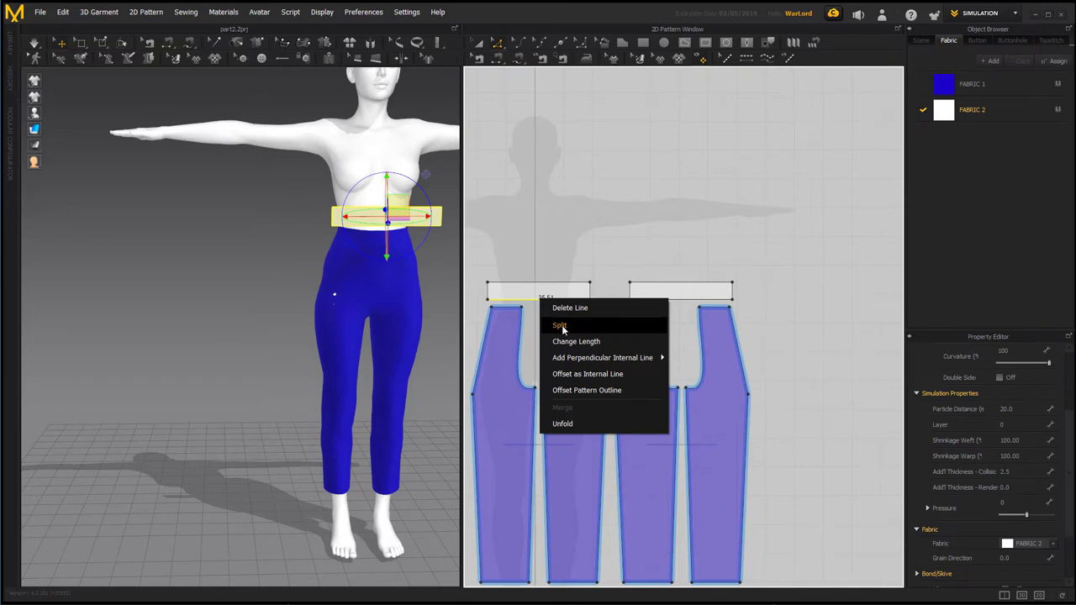
click(561, 328)
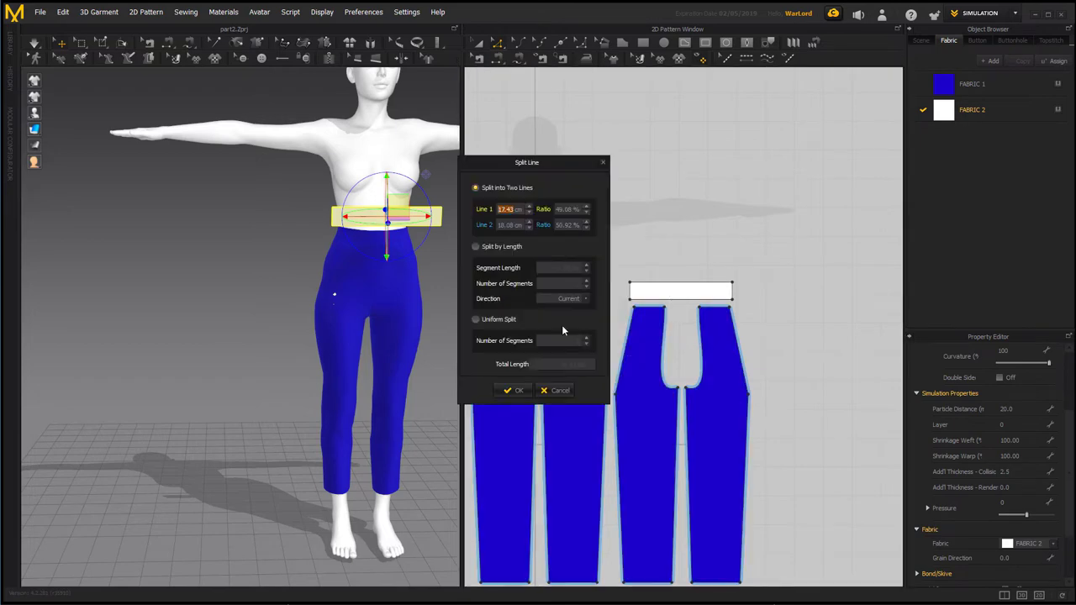
click(476, 319)
click(516, 390)
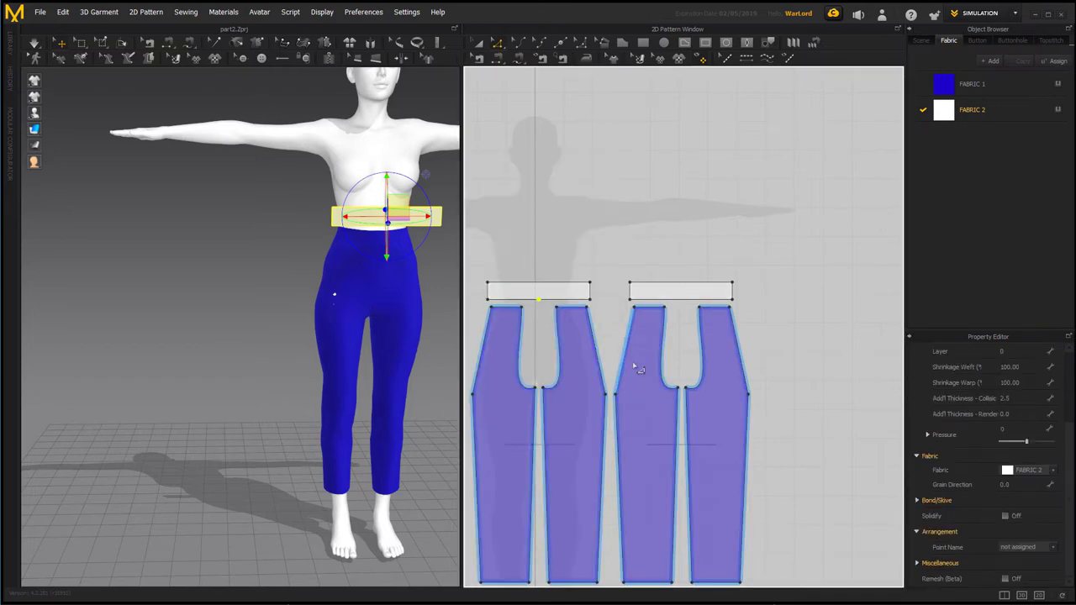
Split the lower edge of the back waistband rectangle uniformly into 2 segments
right_click(686, 303)
click(699, 334)
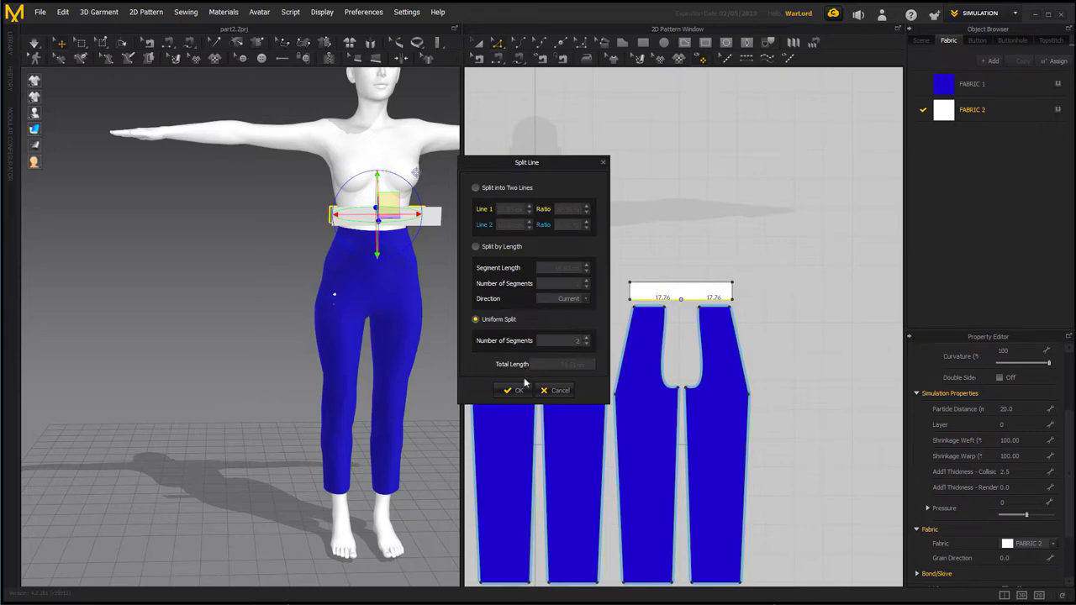
click(514, 390)
key(ctrl+a)
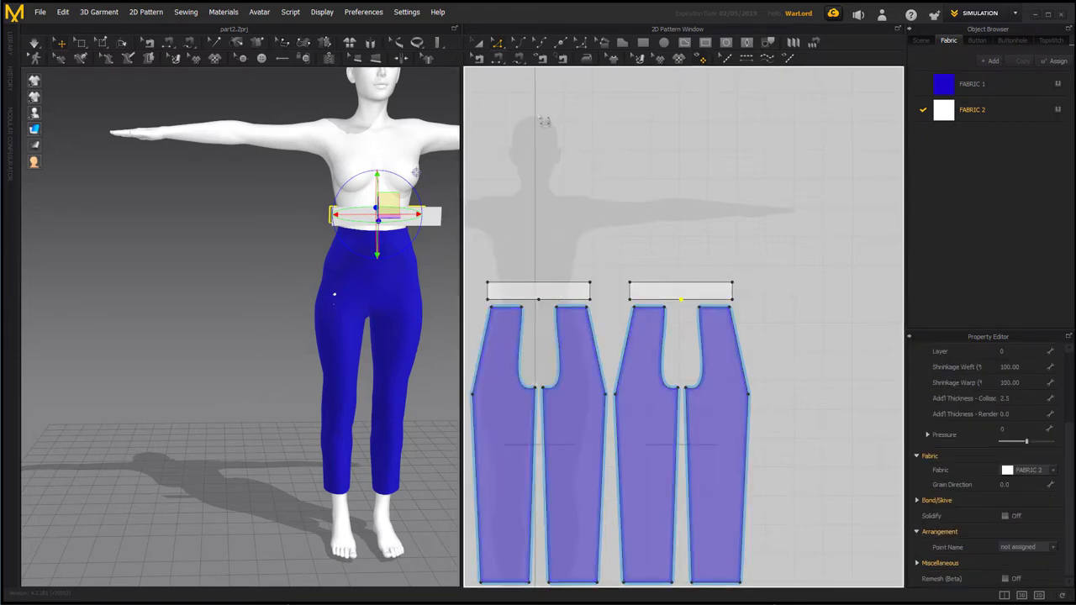
Sew the two lower halves of the front waistband to the top edges of the two front leg patterns with Segment Sewing
click(498, 58)
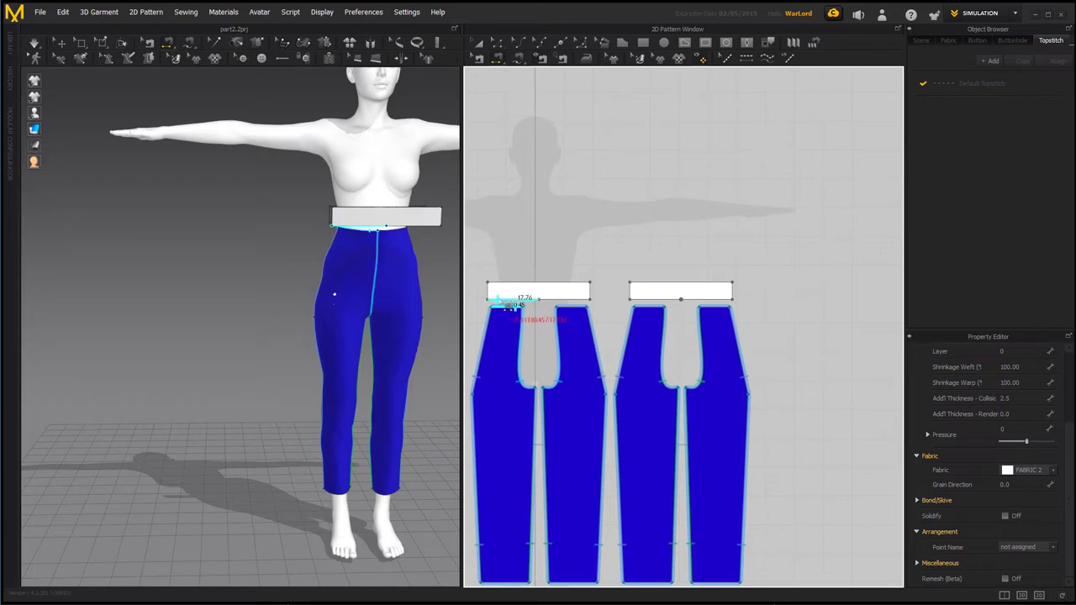
click(531, 307)
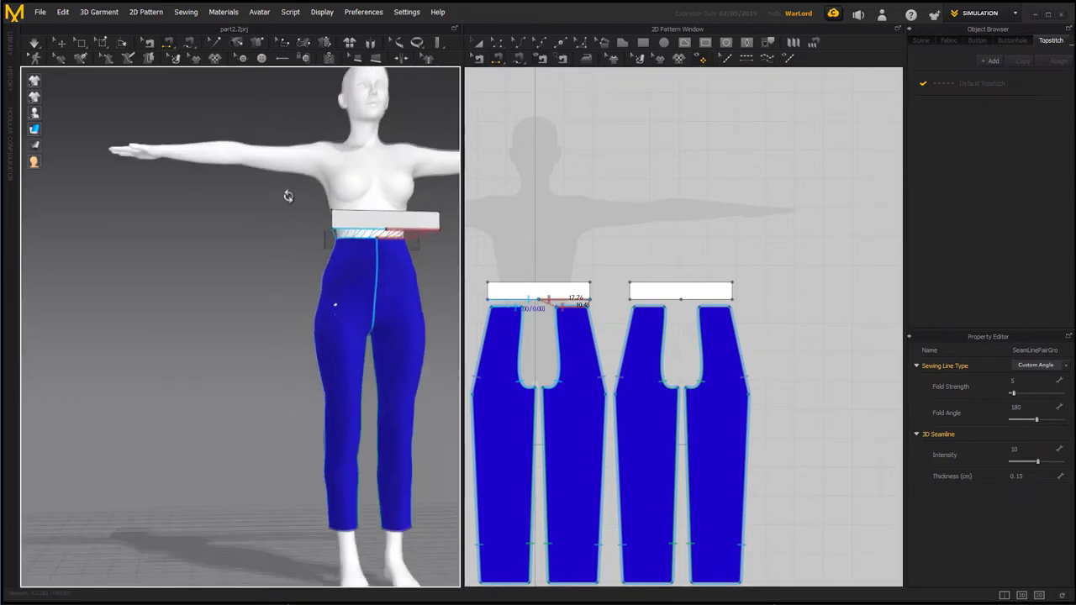
right_drag(289, 193, 413, 202)
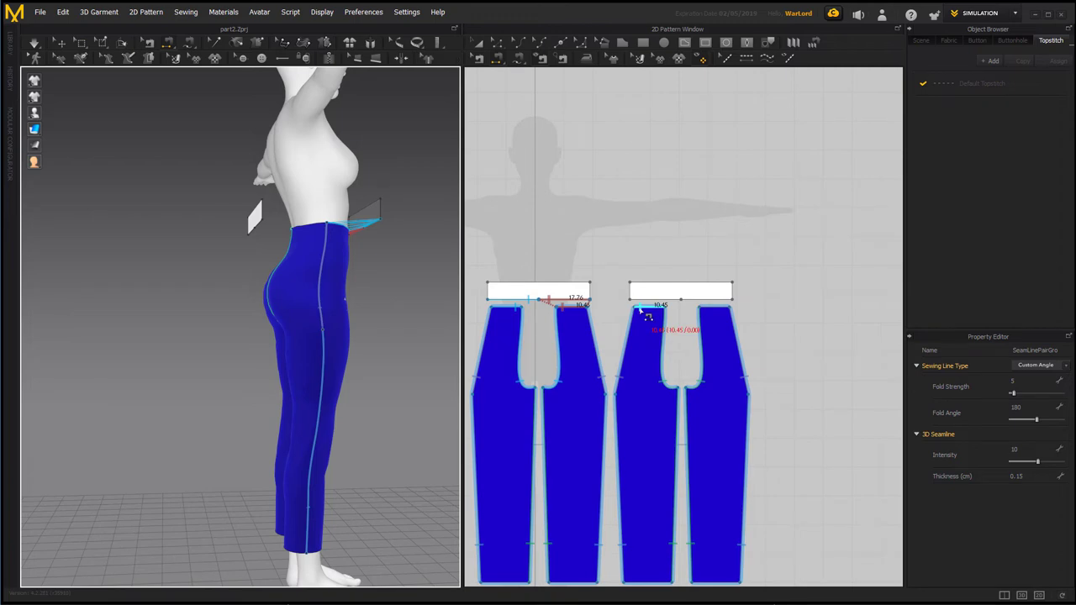
Move the back waistband slightly higher above the back leg patterns in the 2D window and activate Segment Sewing
click(477, 42)
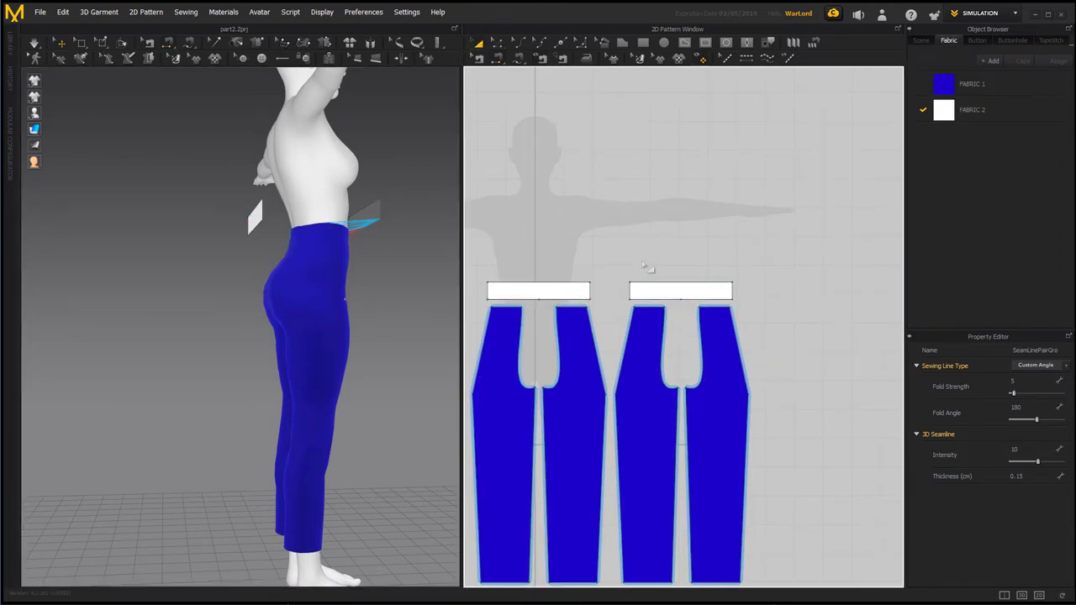
click(674, 289)
drag(674, 288, 672, 273)
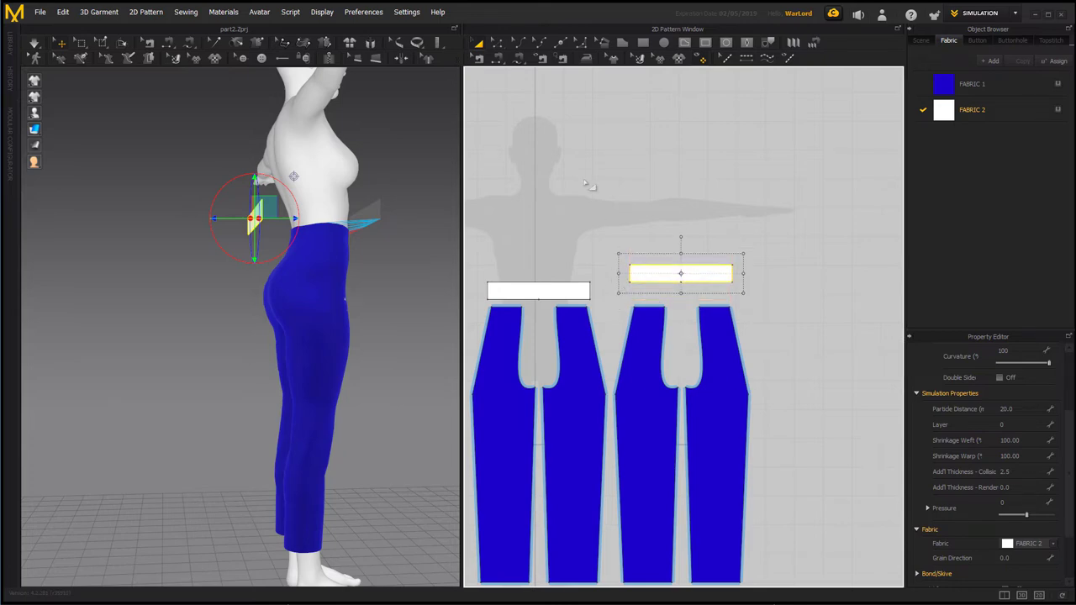
click(498, 43)
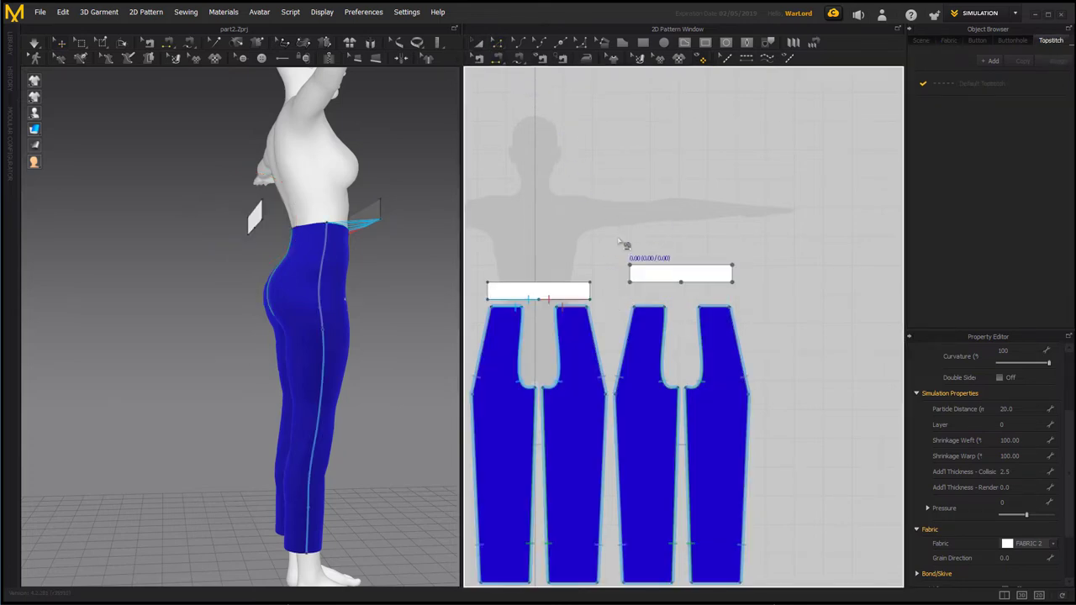
Try to sew the first back leg pattern's top edge to the back waistband half above it, and undo the seam
click(644, 308)
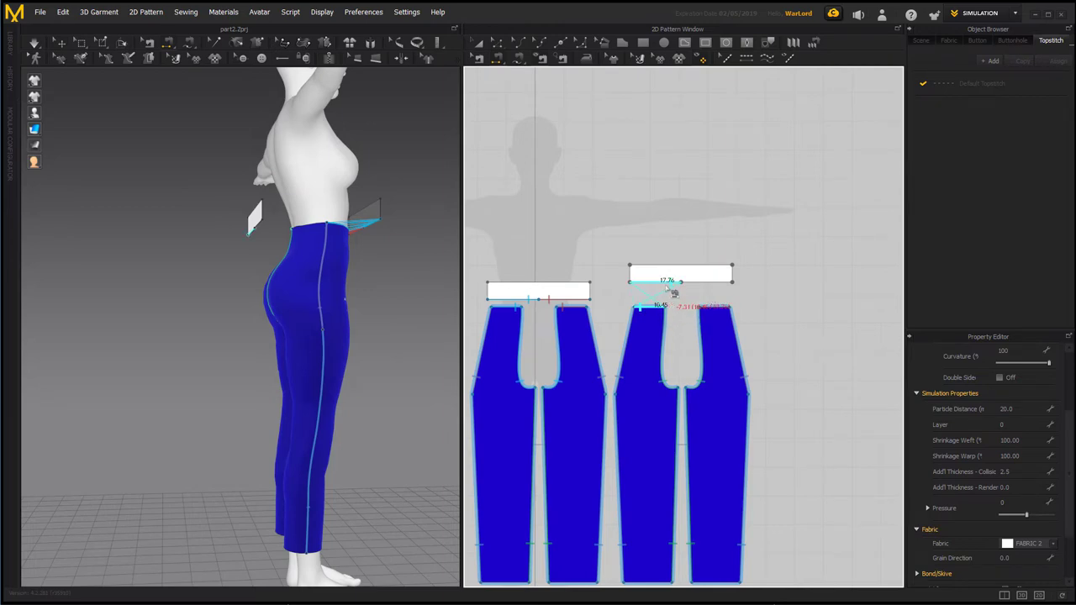
click(675, 289)
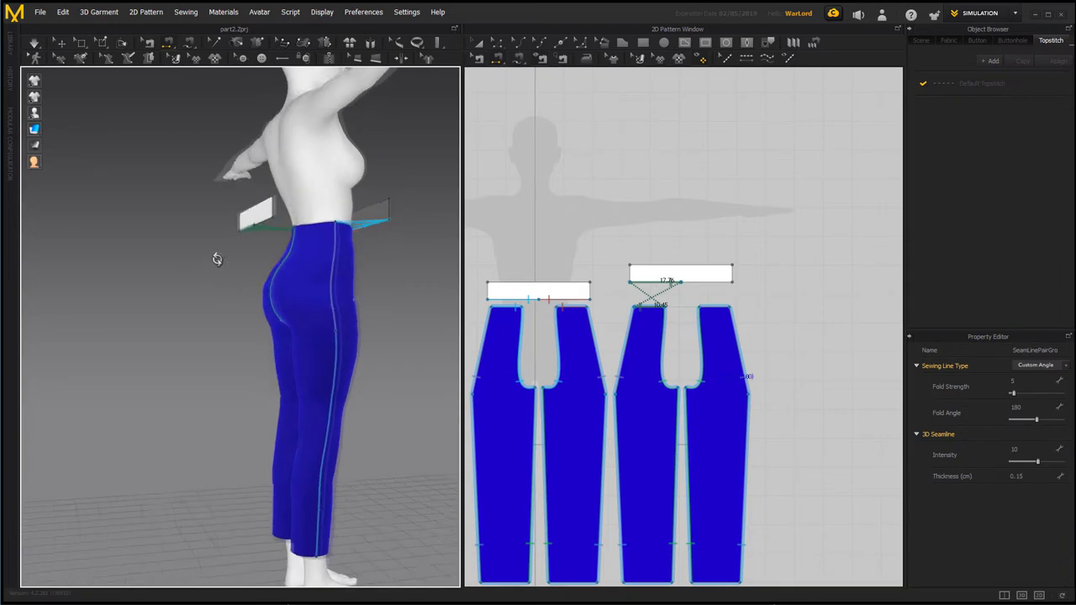
right_drag(216, 257, 237, 235)
right_drag(135, 186, 218, 177)
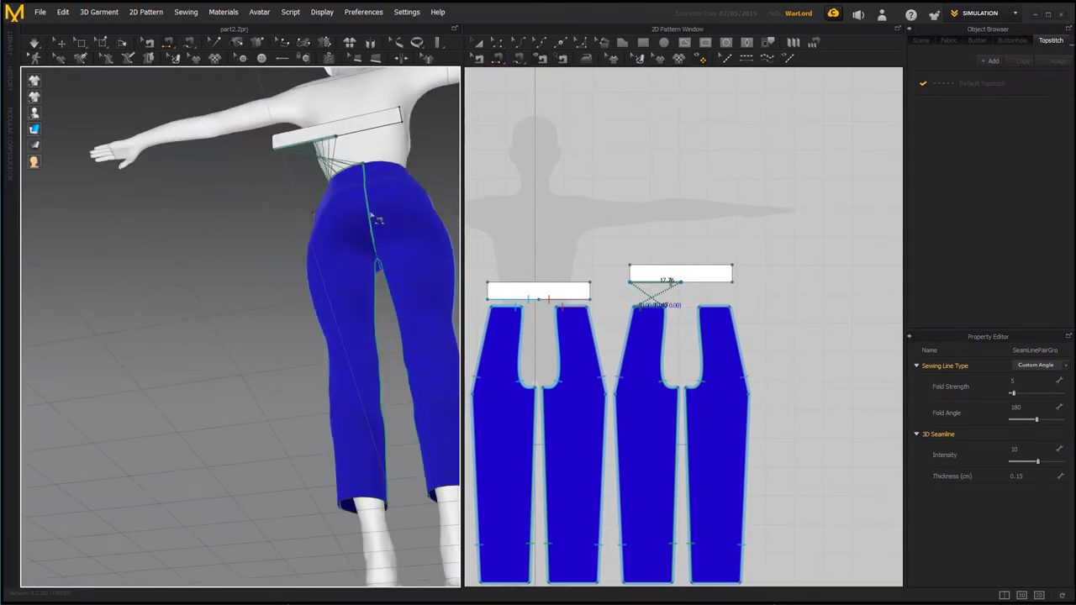
key(ctrl+z)
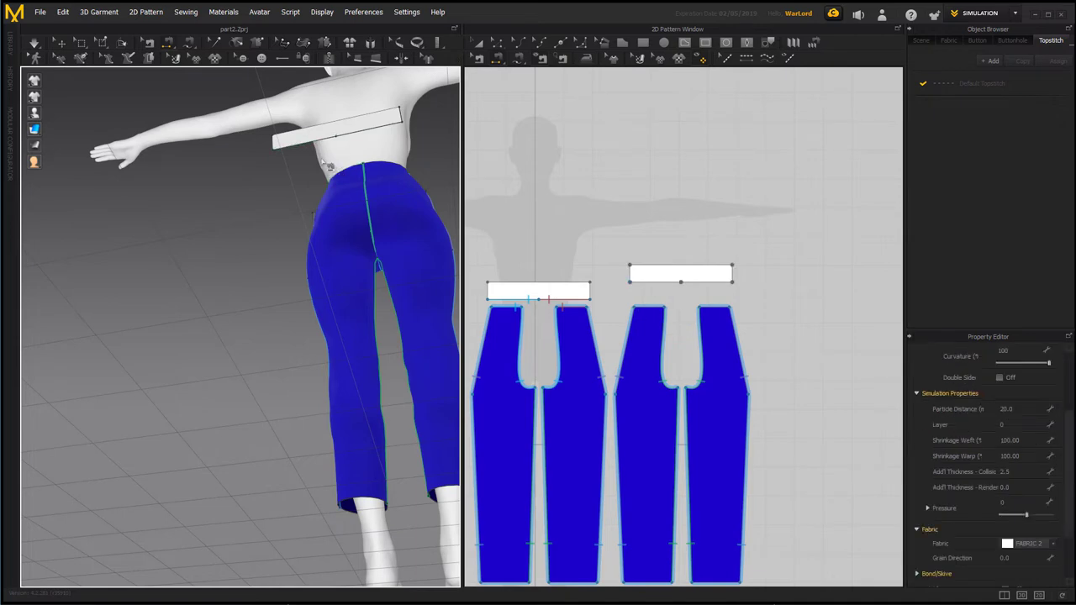
Sew the two lower halves of the back waistband to the top edges of the two back leg patterns without crossing the seams
click(645, 310)
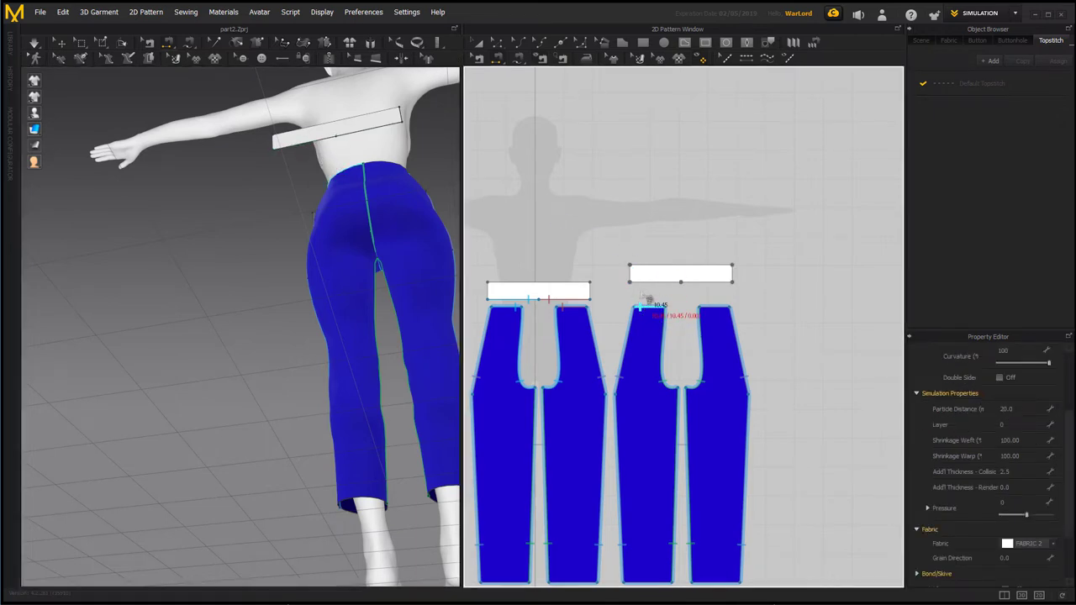
click(643, 284)
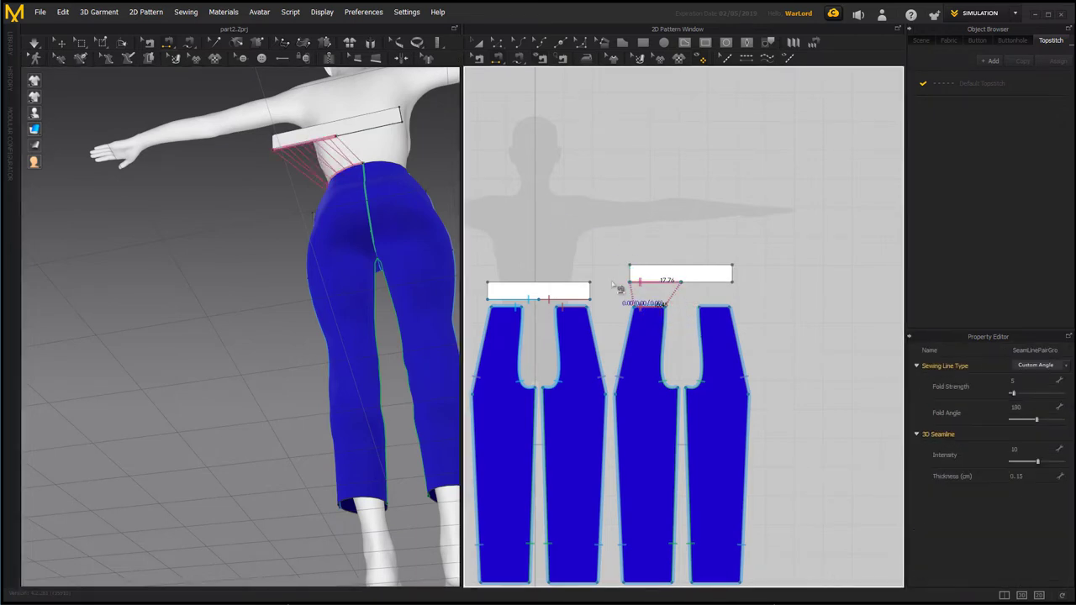
right_drag(240, 216, 195, 218)
click(690, 283)
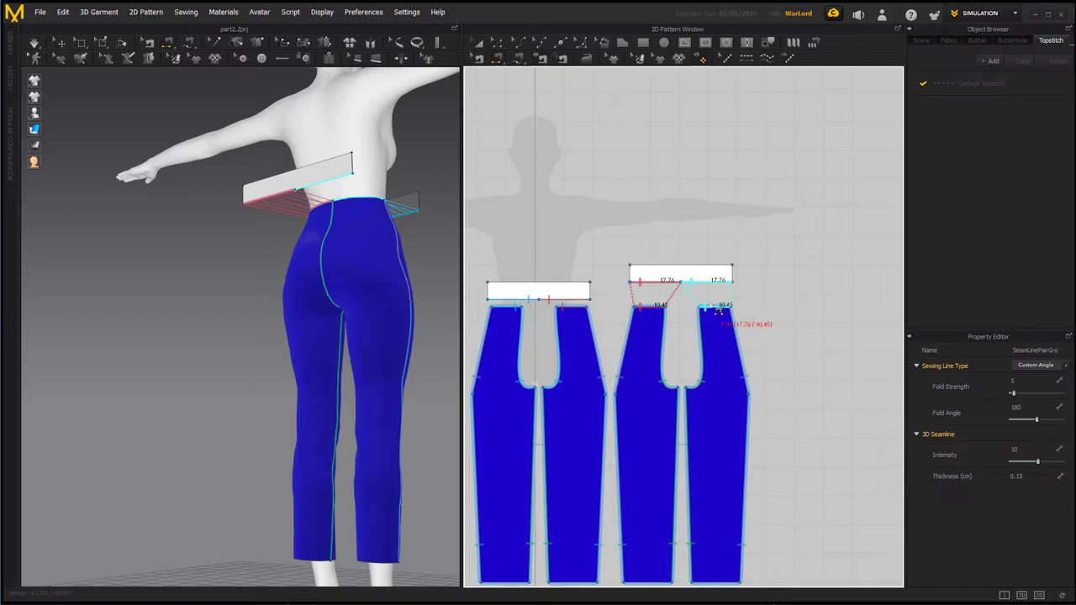
click(717, 310)
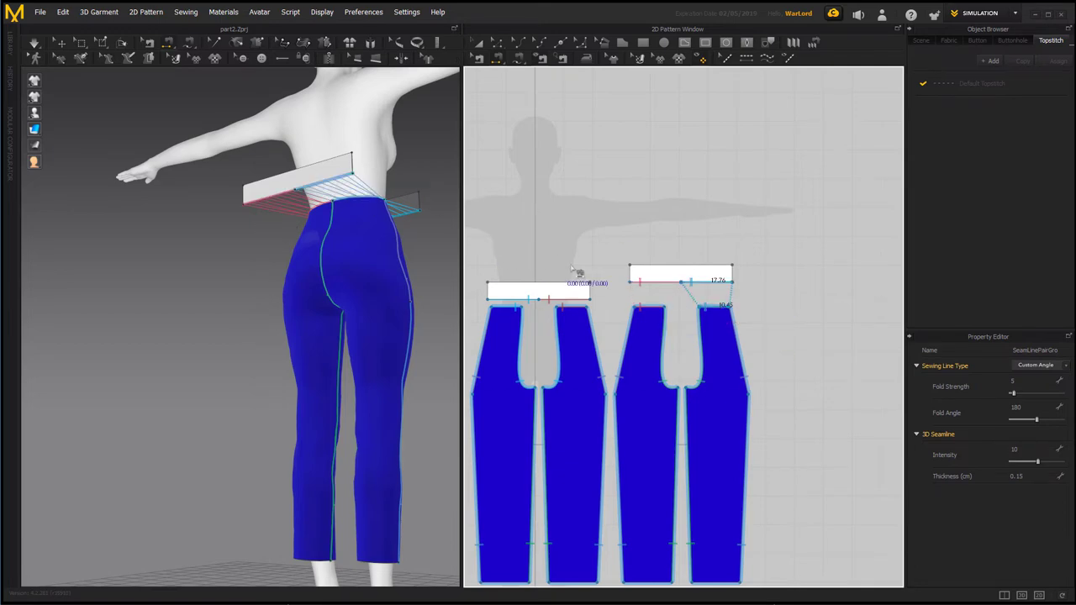
Sew the front and back waistbands together along their short side edges on both sides of the avatar, and simulate the garment
right_drag(224, 223, 190, 245)
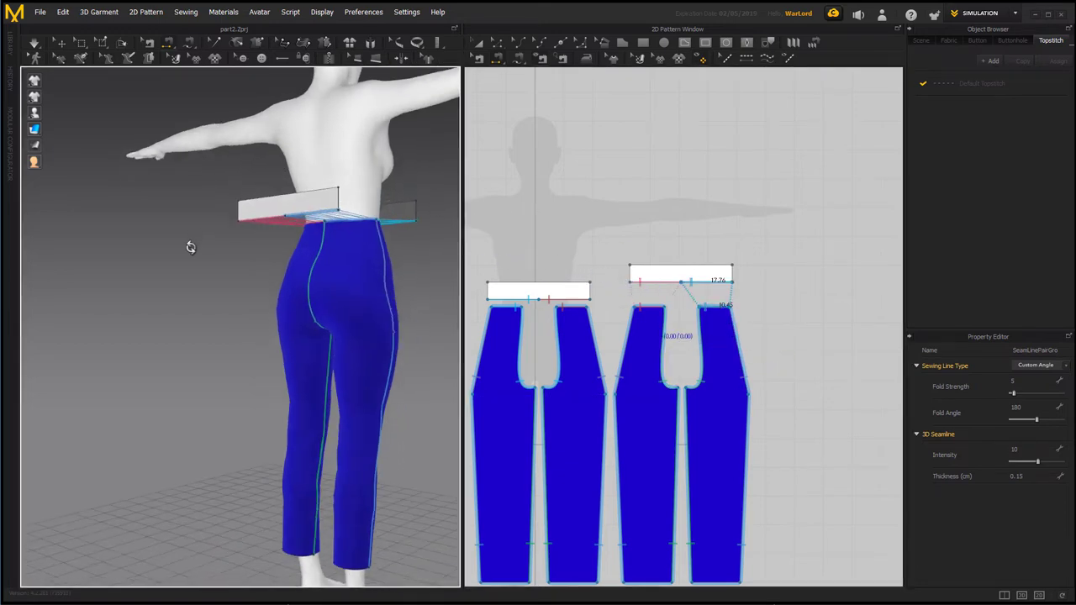
click(364, 203)
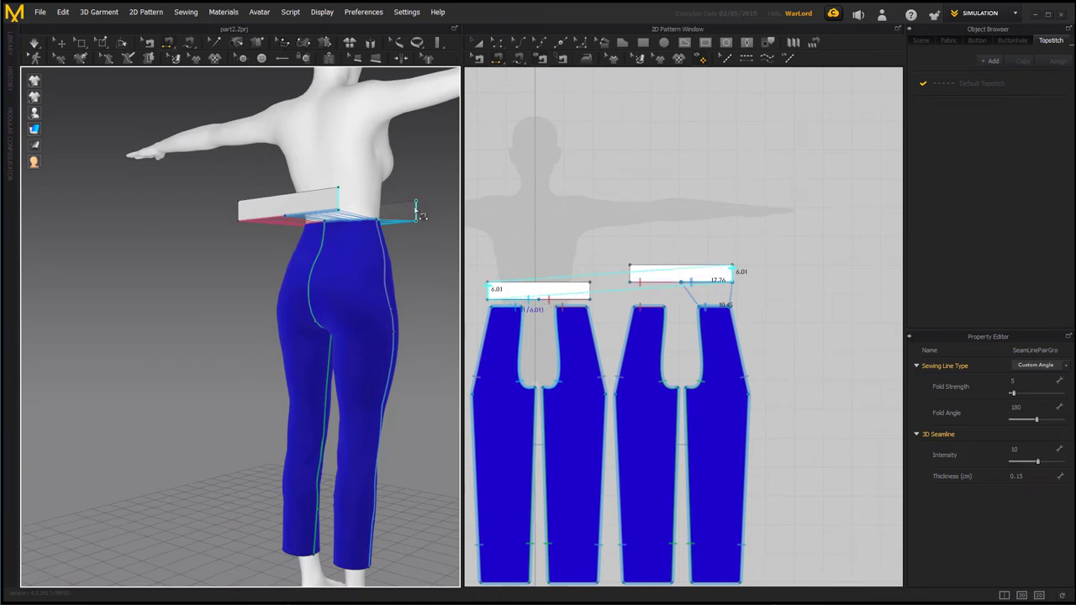
click(416, 210)
right_drag(190, 235, 317, 228)
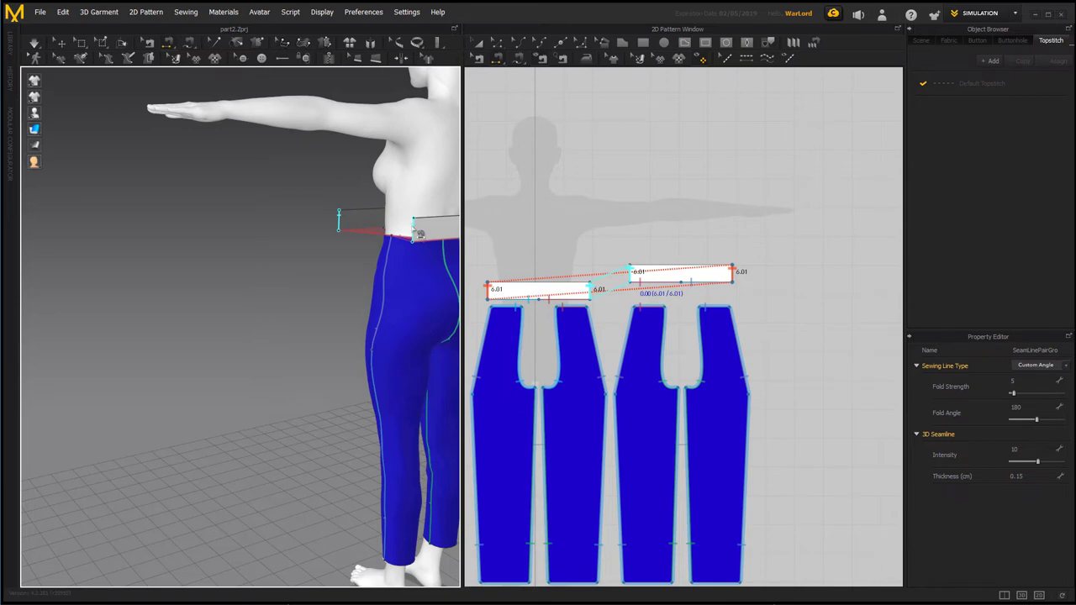
click(340, 223)
right_drag(173, 233, 372, 283)
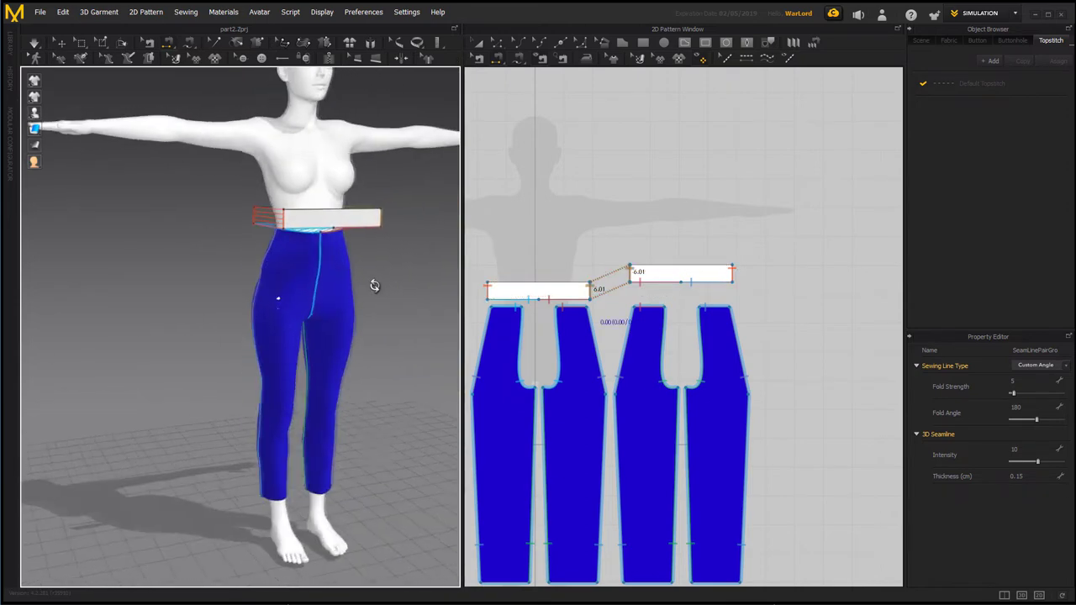
click(38, 47)
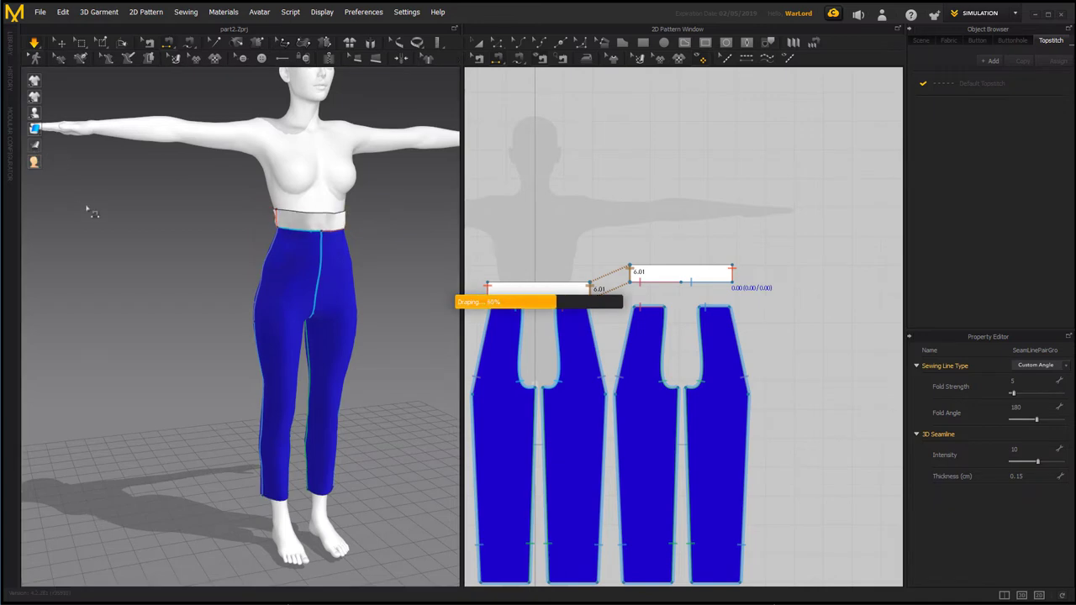
right_drag(89, 204, 166, 300)
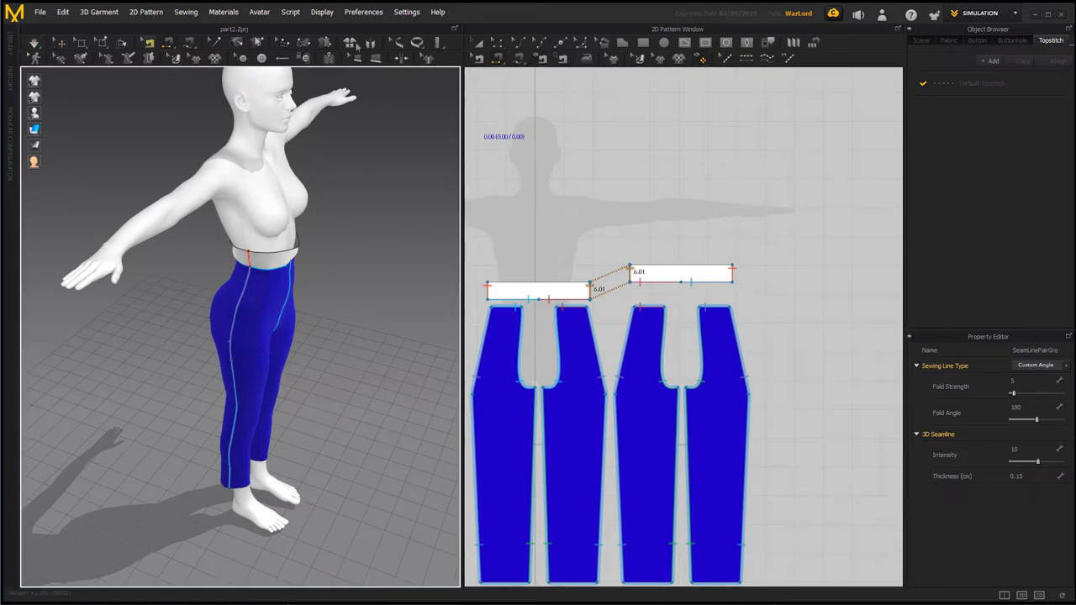
Move the back waistband down in the 2D window until it is level with the front waistband
click(480, 43)
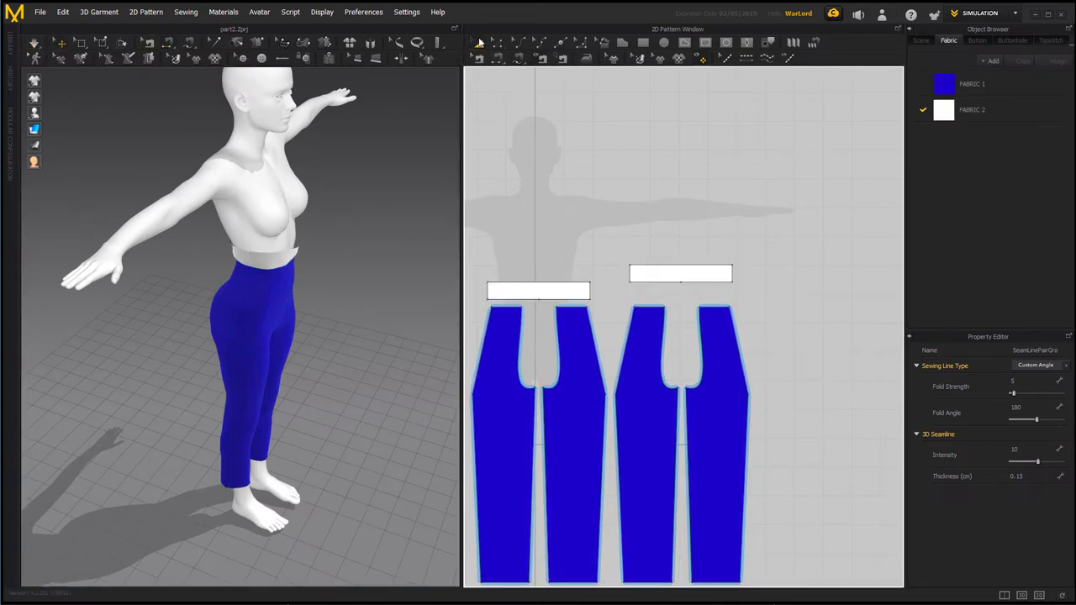
click(497, 43)
key(ctrl+a)
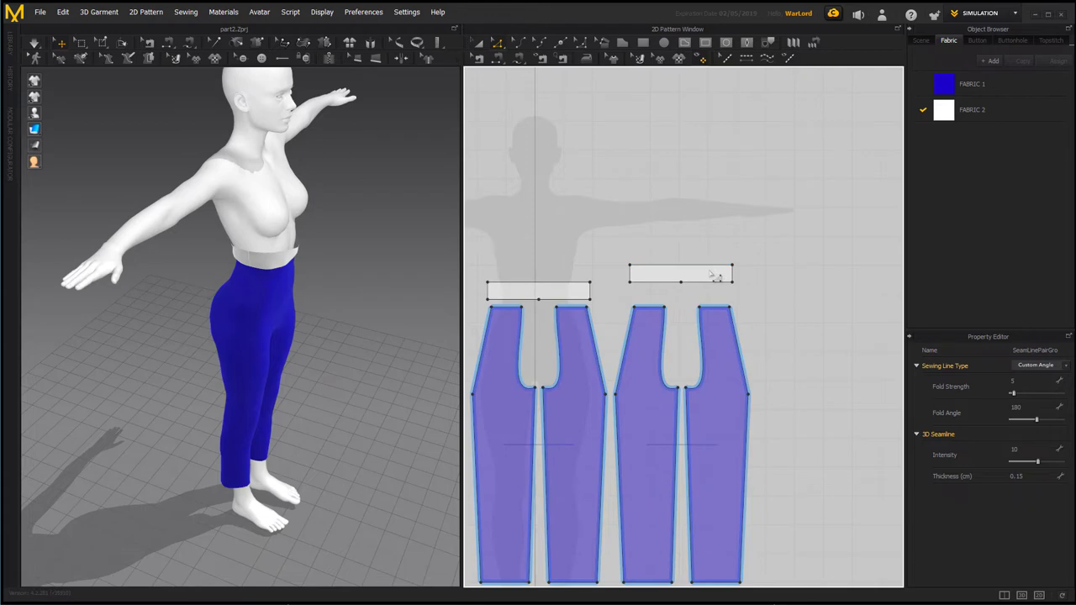
click(476, 43)
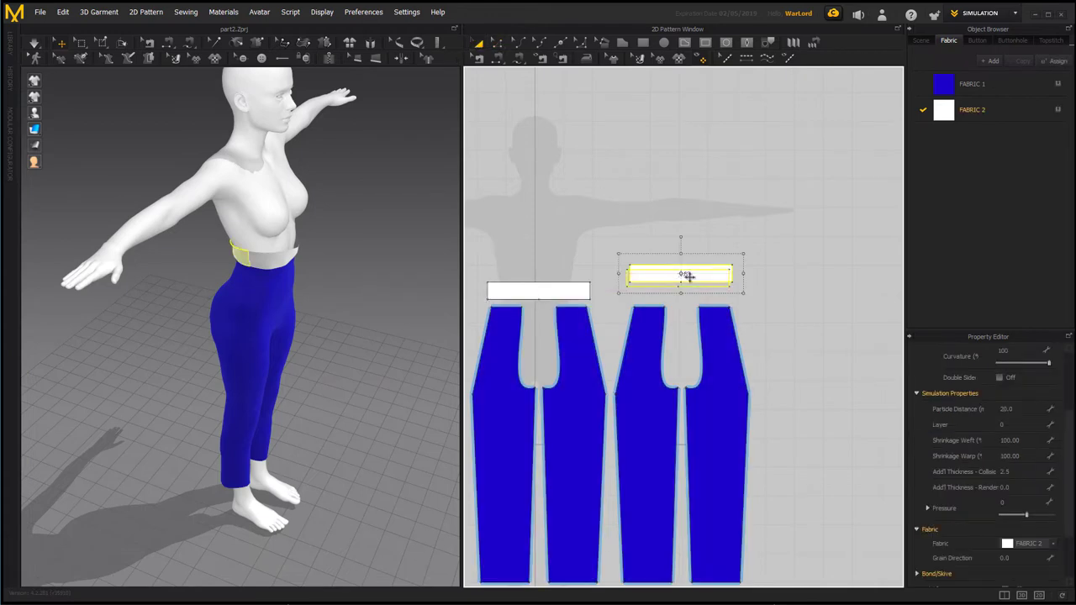
drag(687, 276, 684, 292)
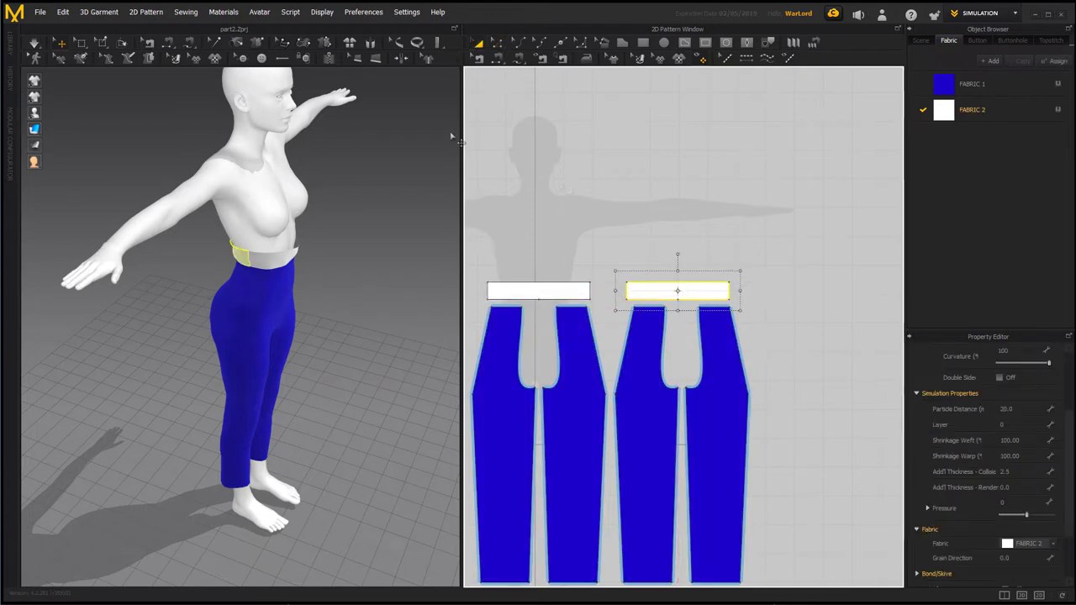
Lower the top edges of both waistbands together, making the bands about 4.5 cm high
click(496, 44)
drag(767, 261, 529, 293)
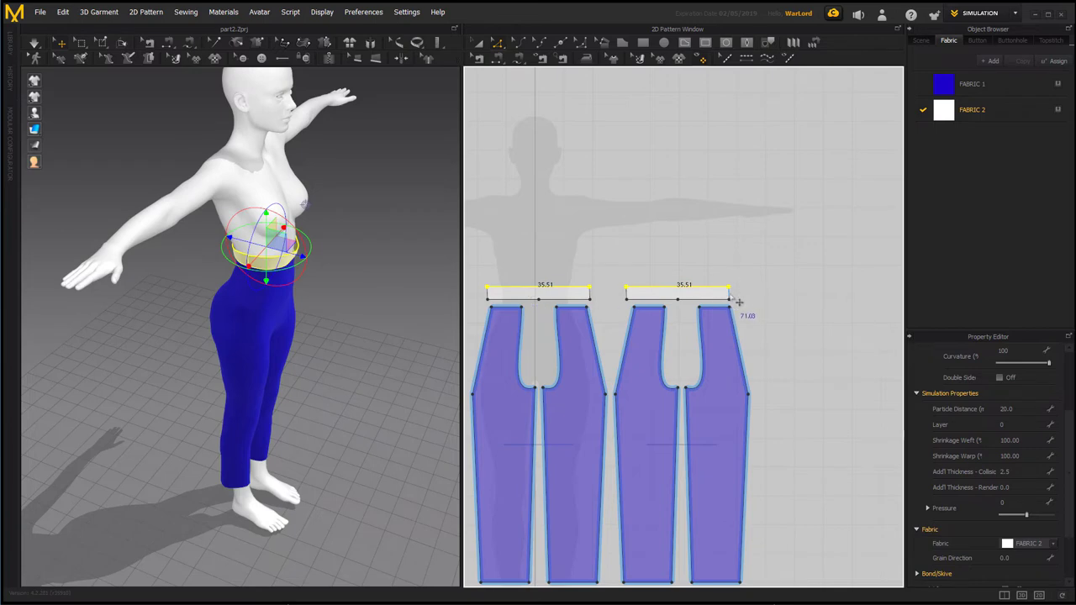
click(508, 271)
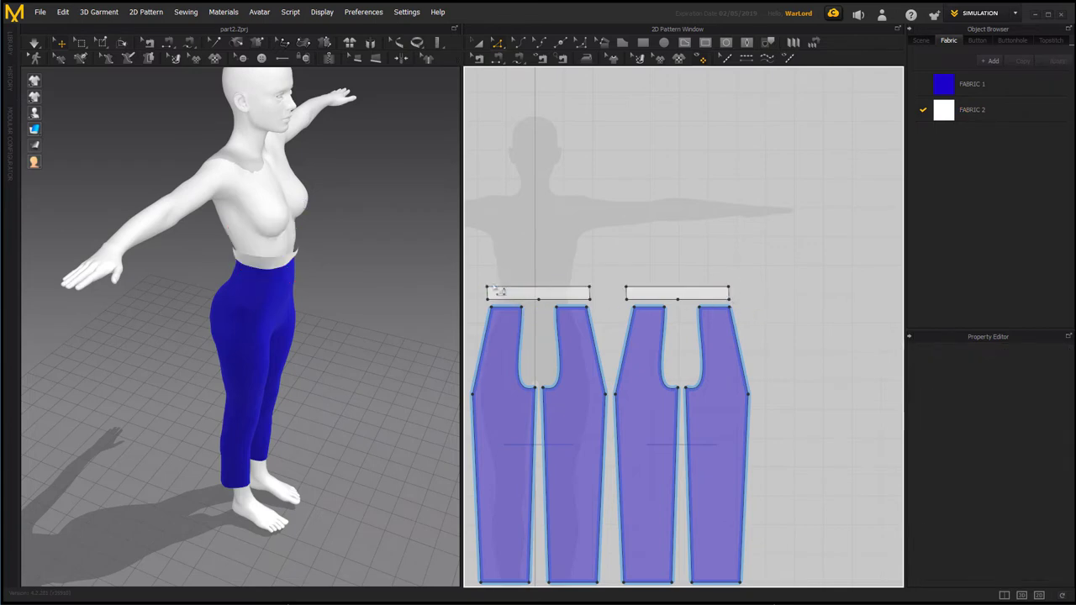
Move the left short edges of both waistbands inward together to narrow the bands, and simulate the fit
click(489, 293)
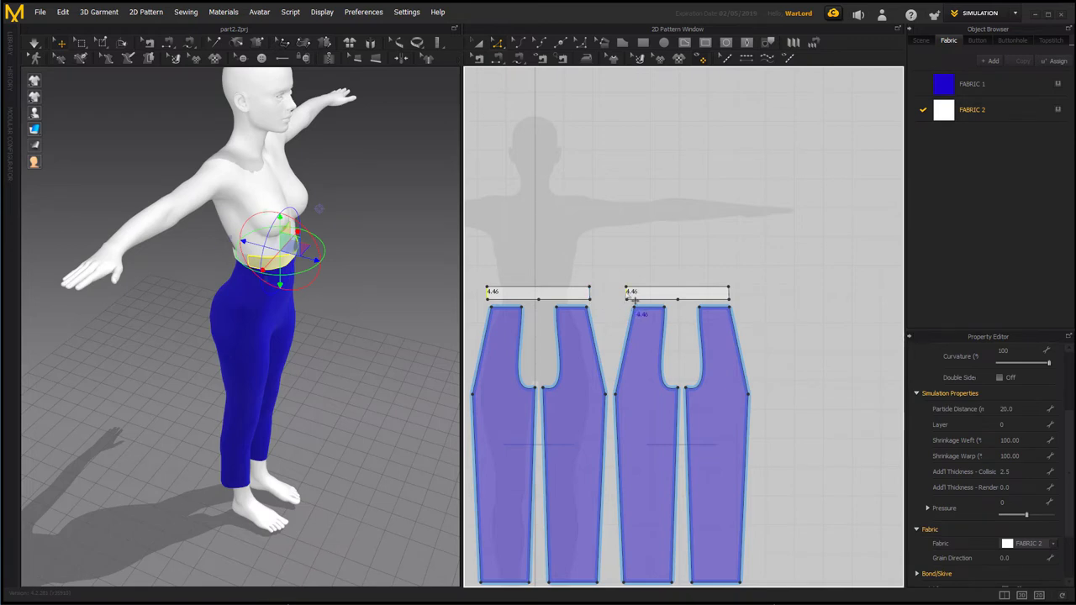
shift+click(632, 300)
drag(627, 293, 632, 294)
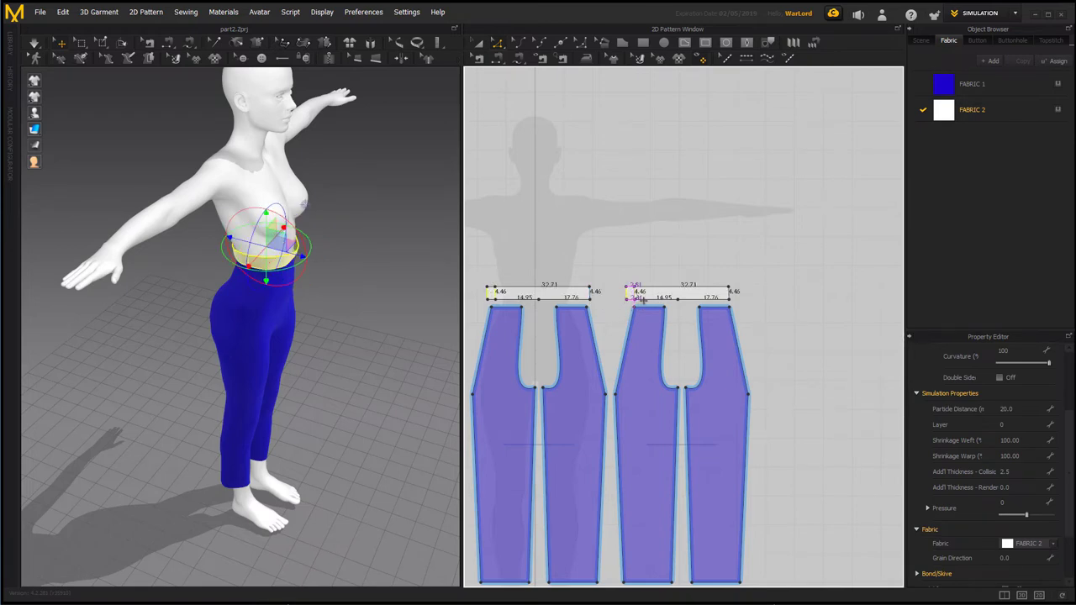
click(33, 42)
right_drag(337, 233, 288, 210)
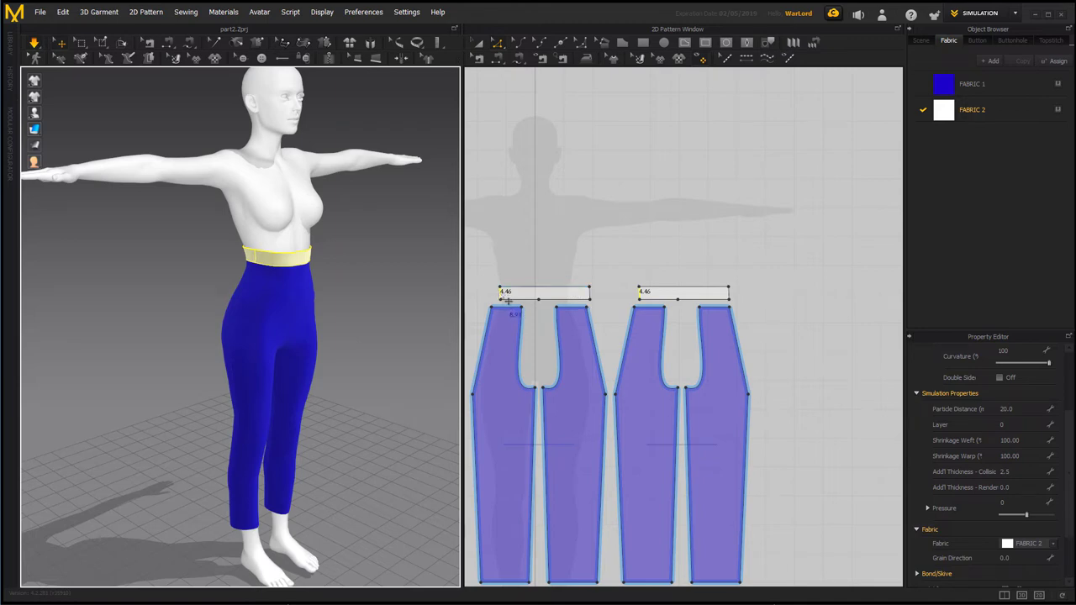
Narrow both waistbands further by moving their left short edges inward again, and simulate the tighter fit
drag(500, 293, 510, 293)
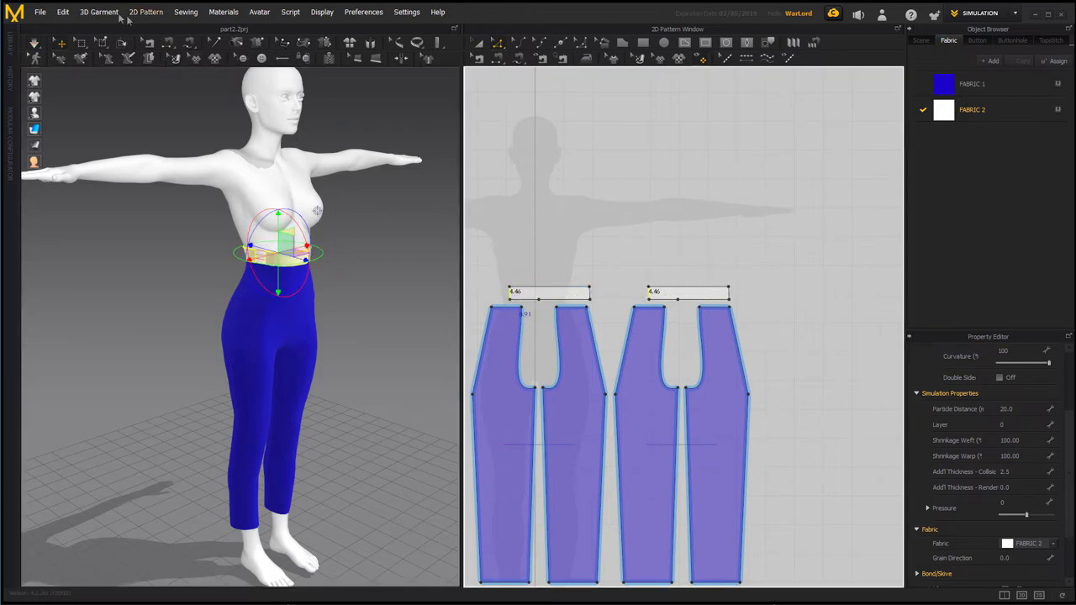
click(34, 42)
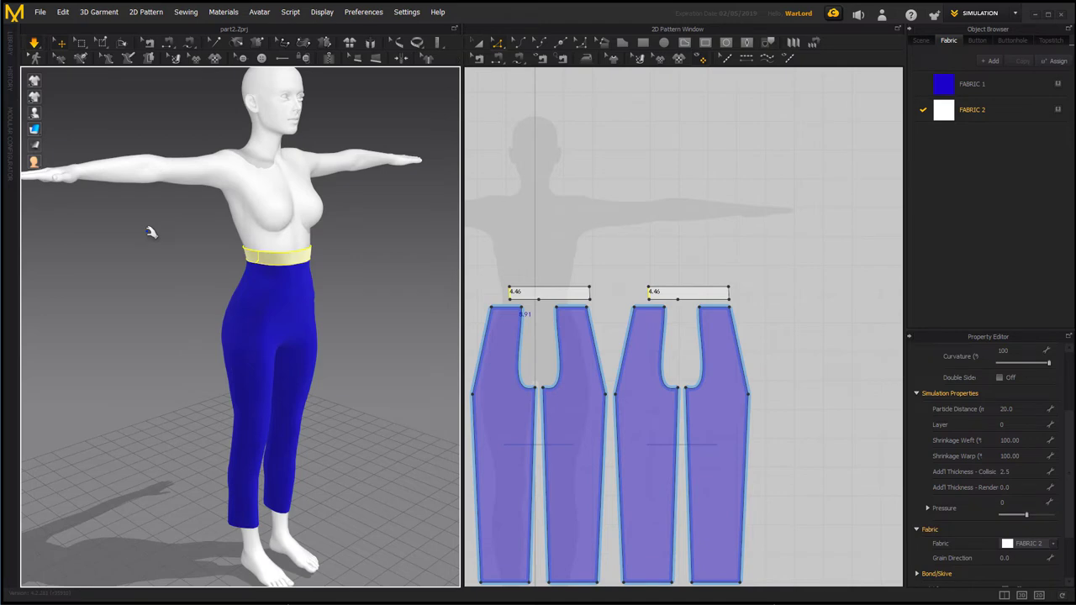
right_drag(162, 230, 83, 221)
right_drag(116, 265, 150, 276)
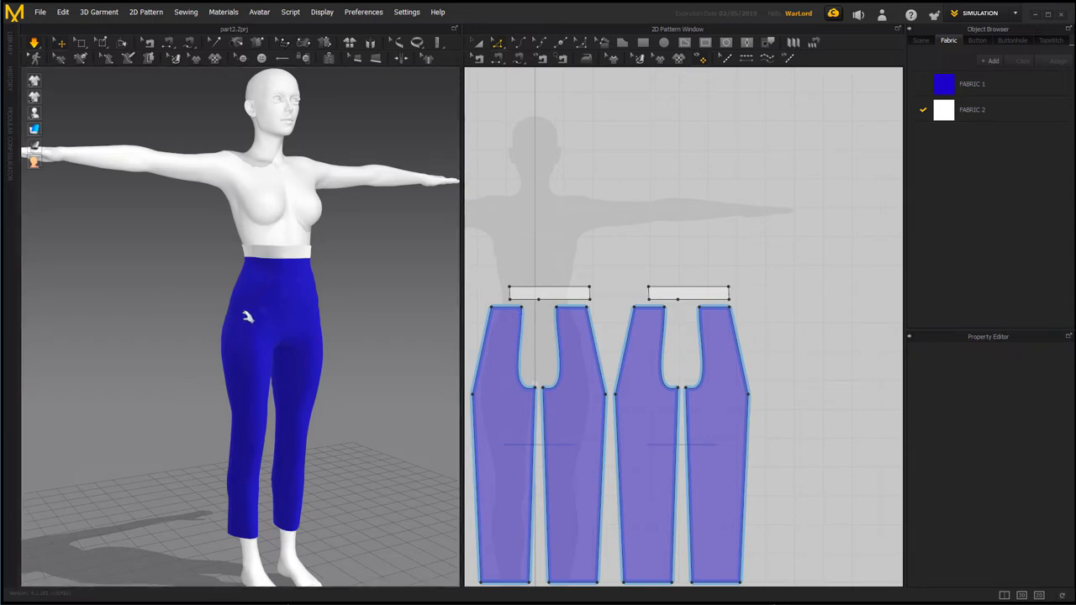
Lower the top edges of all four leg patterns together for a lower rise, and simulate the trousers
scroll(681, 254, down, 3)
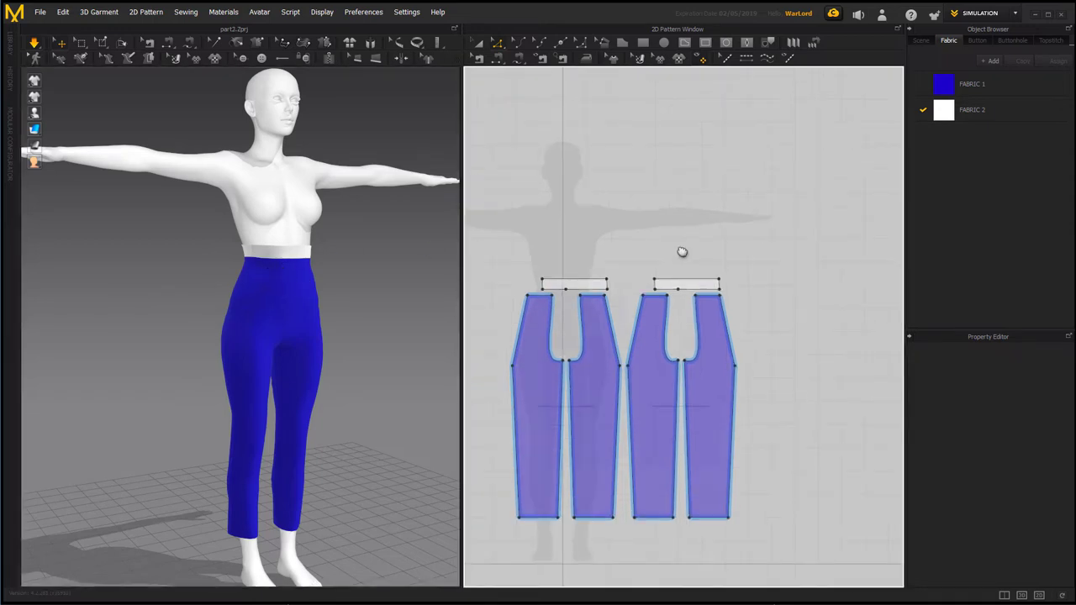
click(680, 145)
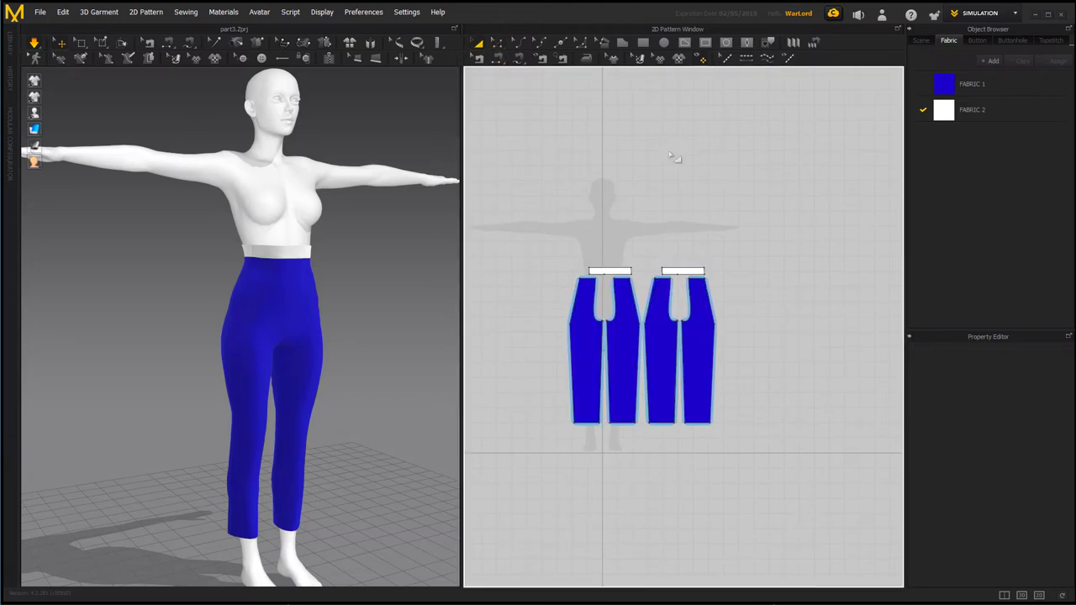
scroll(676, 187, up, 3)
scroll(692, 186, down, 3)
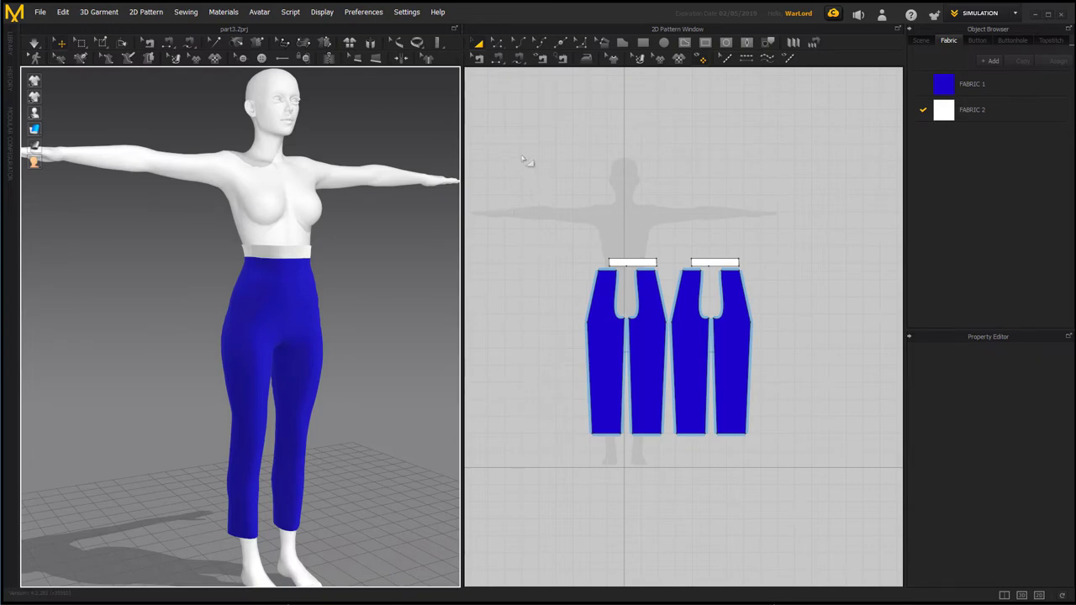
scroll(598, 245, up, 3)
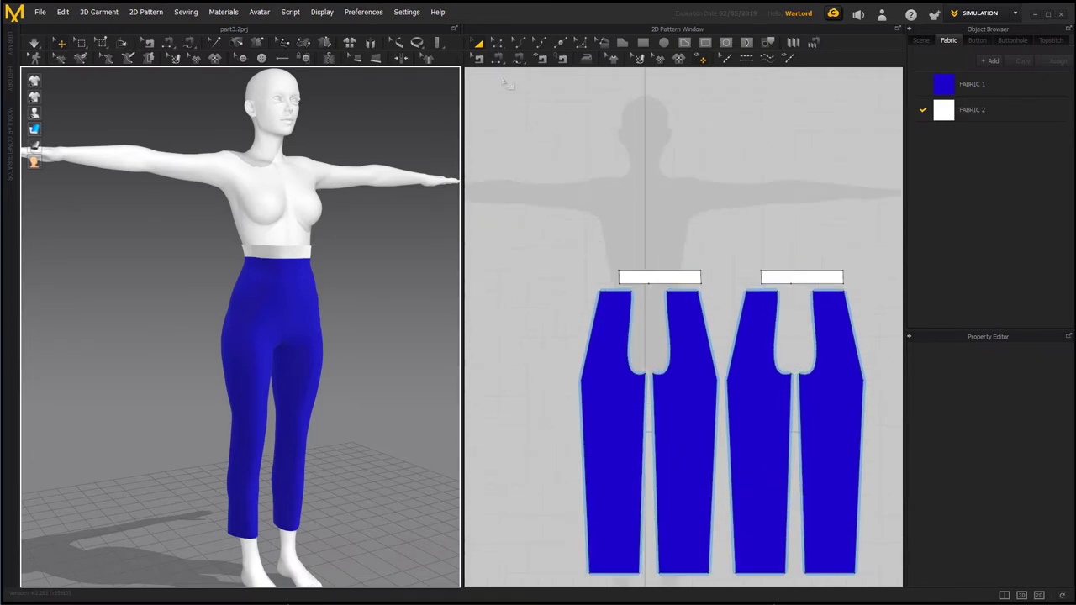
click(497, 42)
key(ctrl+a)
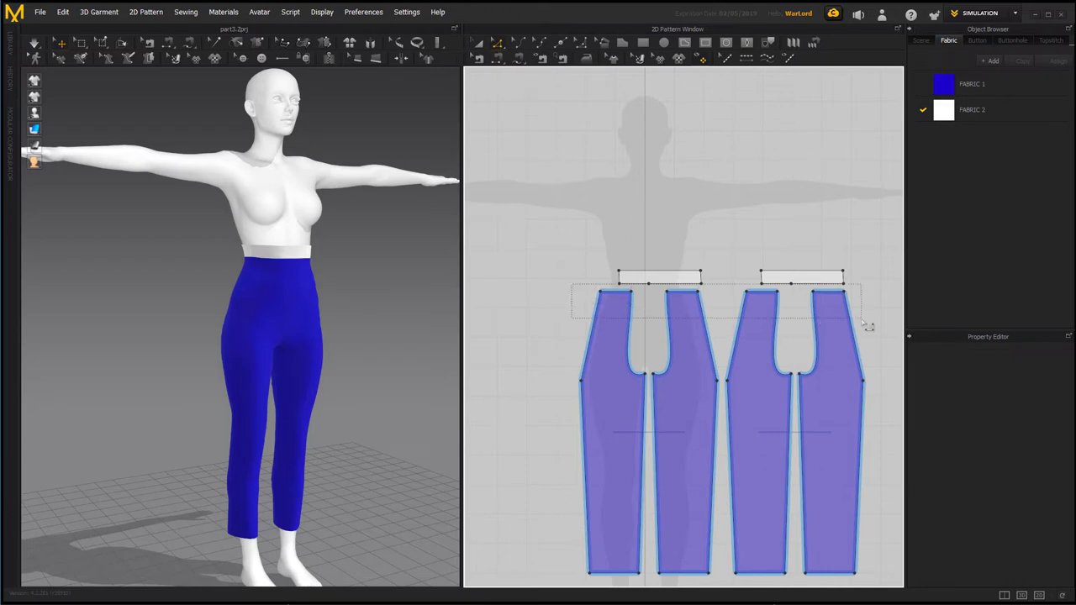
drag(868, 326, 869, 327)
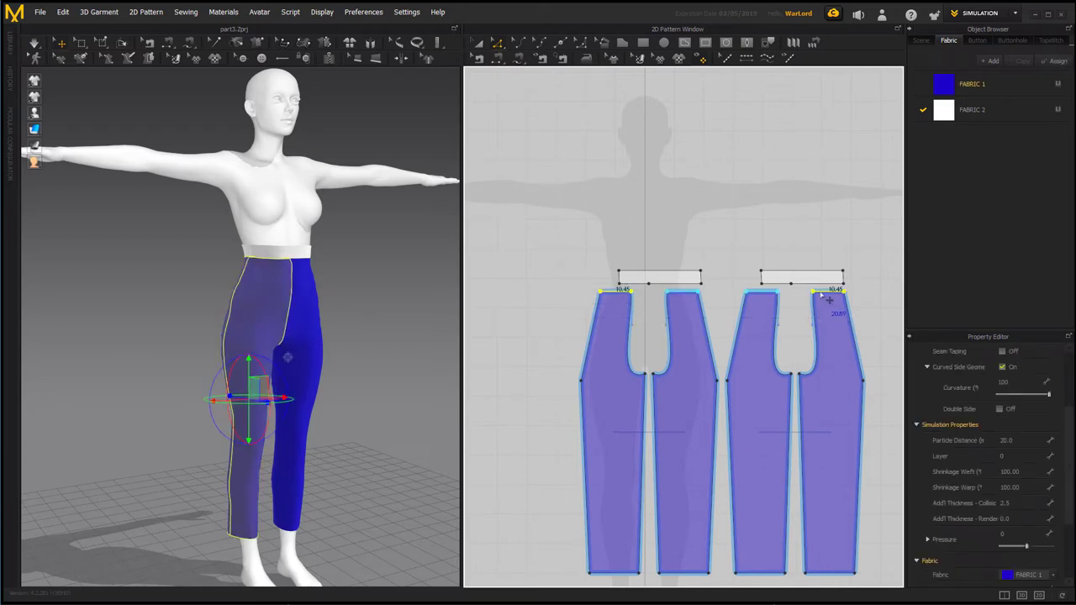
ctrl+drag(828, 298, 830, 319)
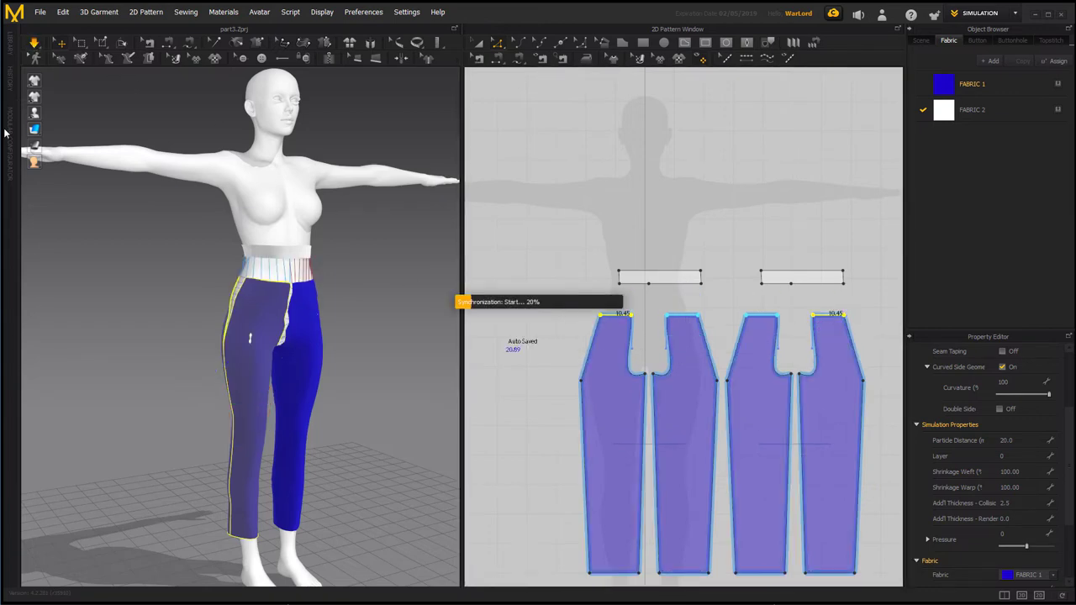
click(110, 279)
mouse_move(111, 278)
right_down()
mouse_move(161, 269)
mouse_move(305, 281)
mouse_move(113, 276)
right_up()
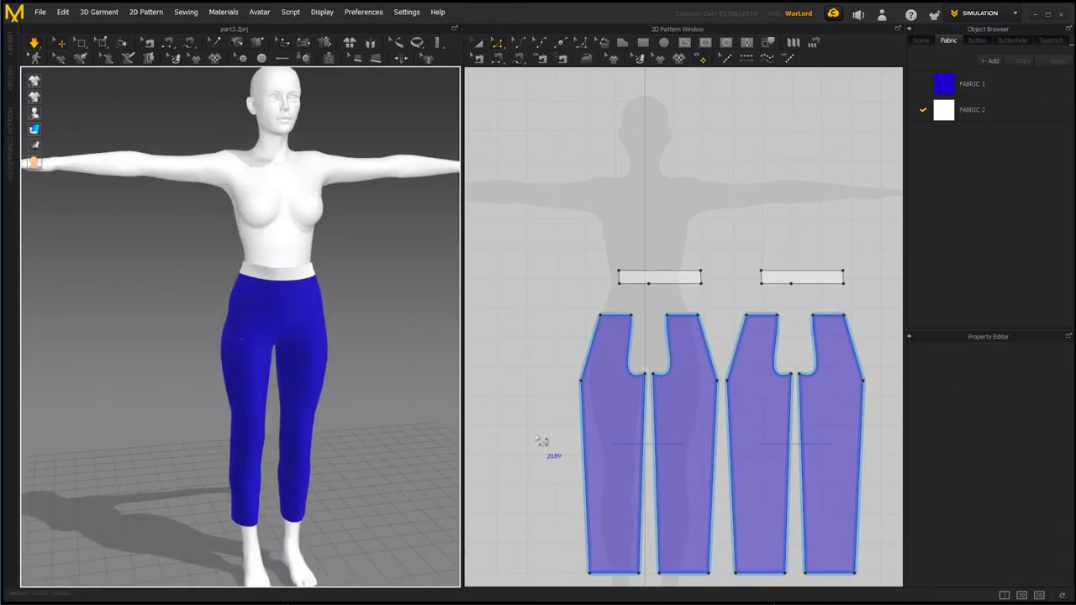
Raise the hem edges of all four leg patterns together to above the knee, and simulate the garment as shorts
right_drag(538, 314, 541, 282)
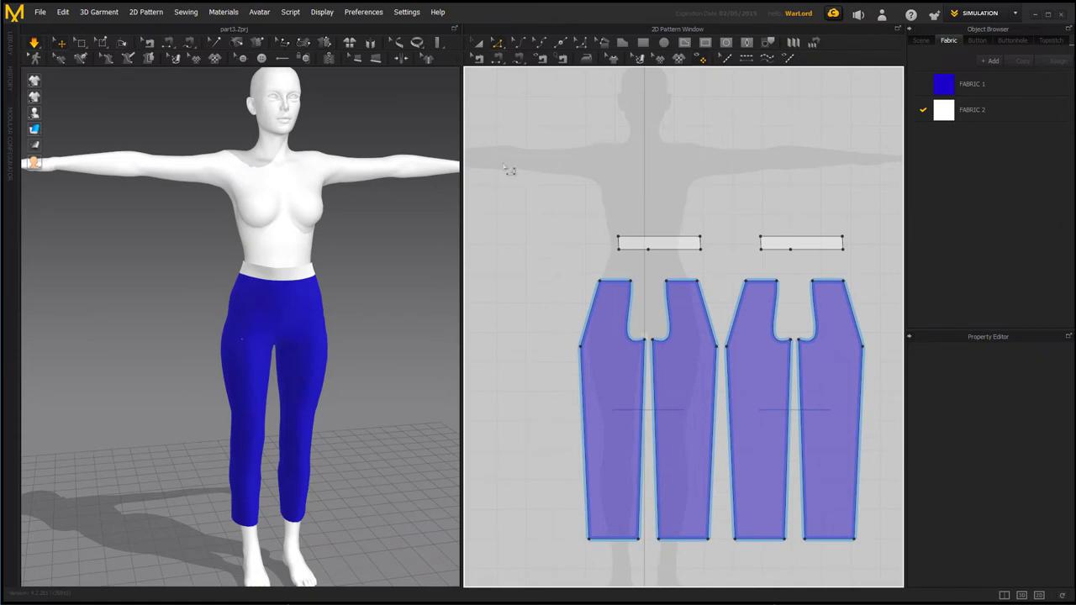
drag(554, 522, 876, 565)
drag(629, 544, 627, 404)
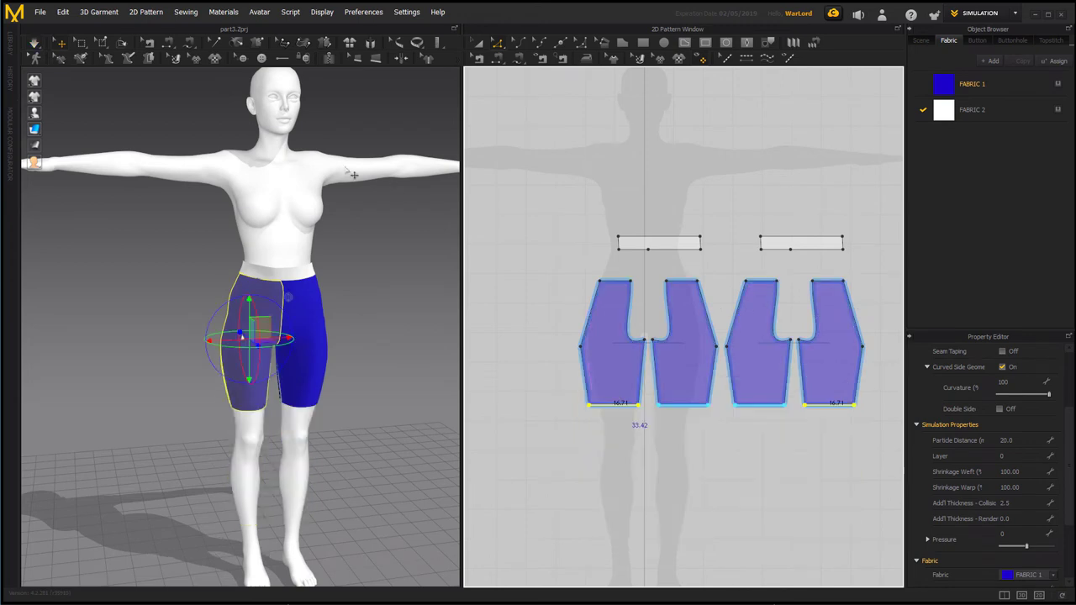
click(33, 42)
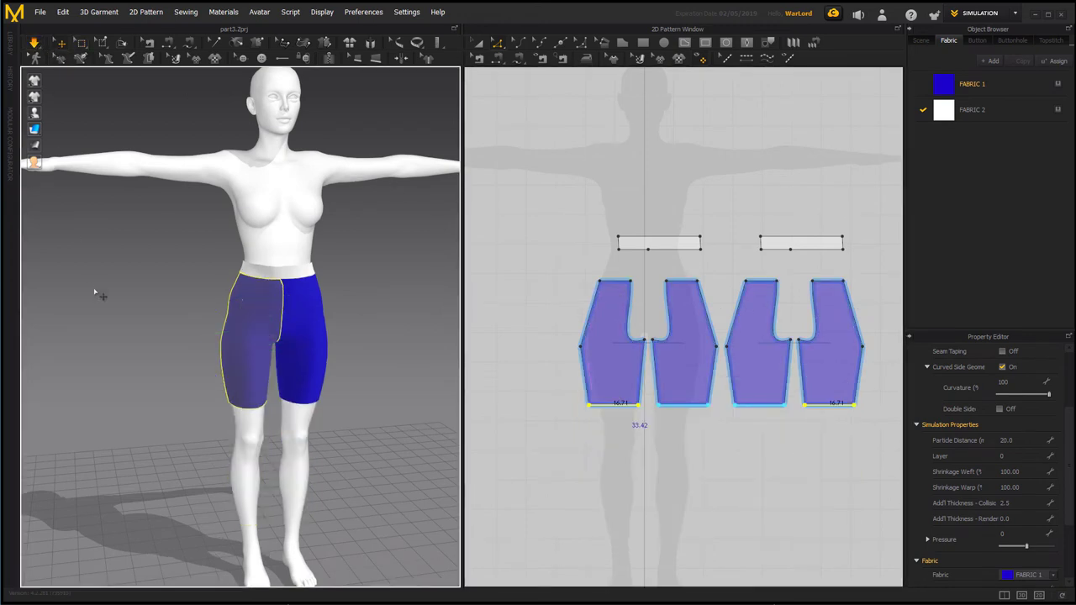
right_drag(109, 307, 84, 309)
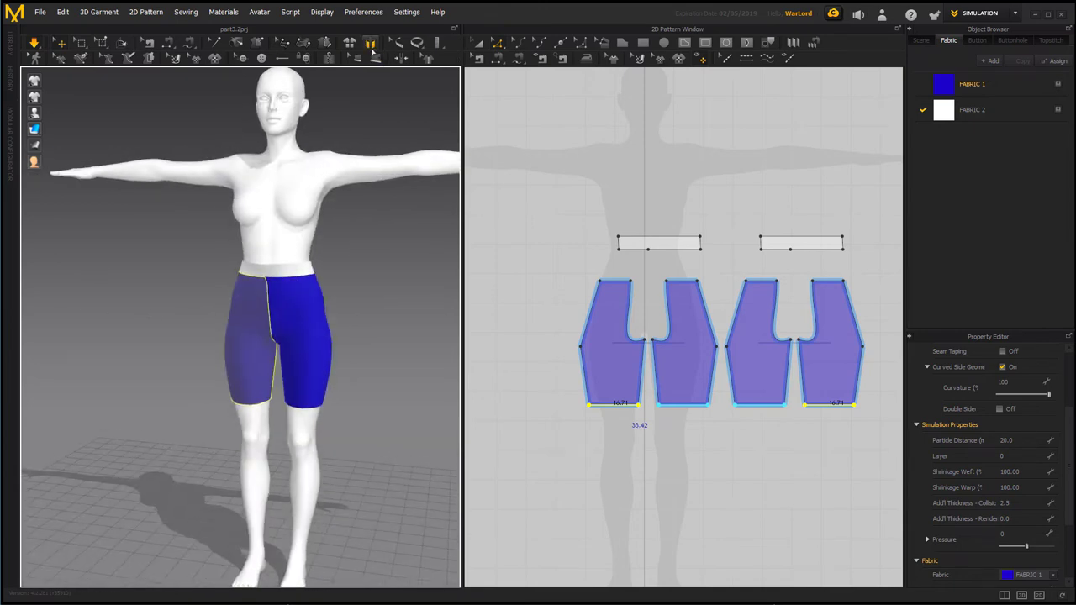
Reset the 3D arrangement of all patterns and simulate the shorts from there
click(375, 58)
right_drag(369, 287, 338, 310)
click(34, 42)
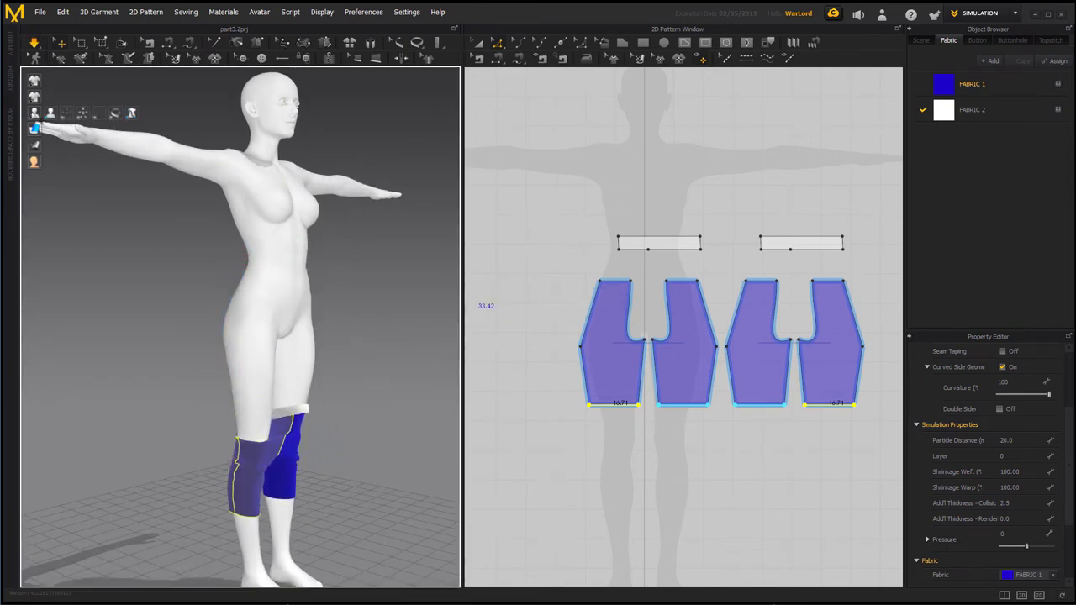
Reset the patterns to their flat 3D arrangement and raise all four leg patterns to hip height, just below the waistbands
click(35, 128)
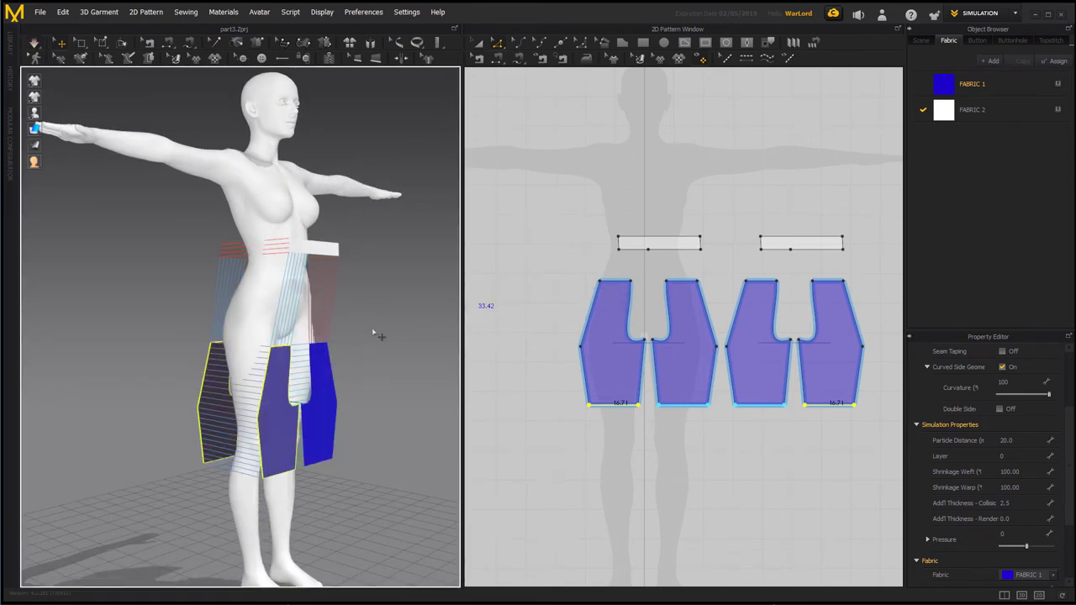
click(330, 406)
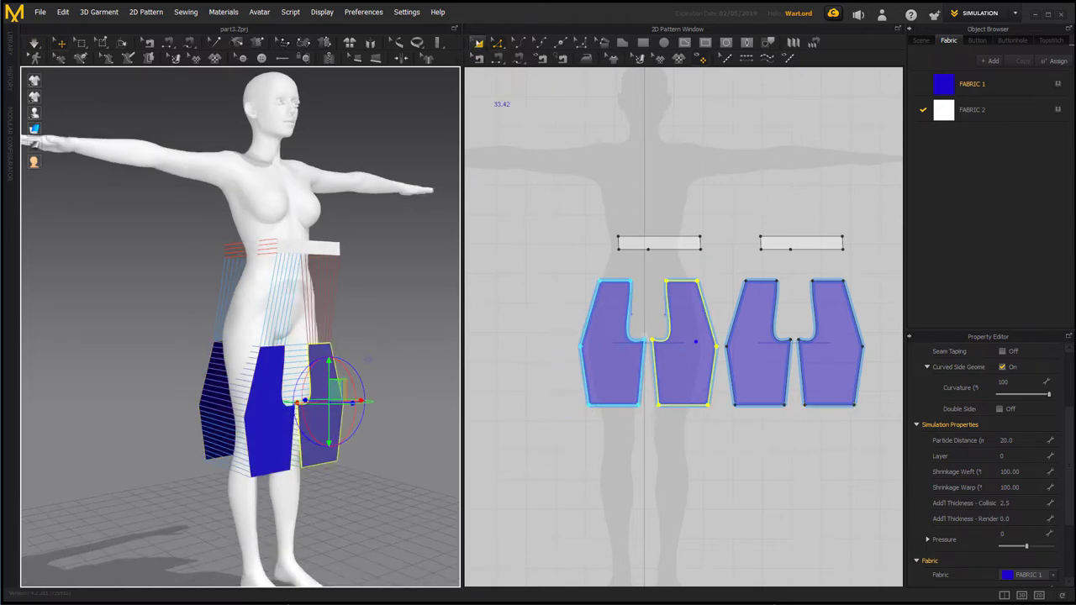
drag(538, 271, 884, 471)
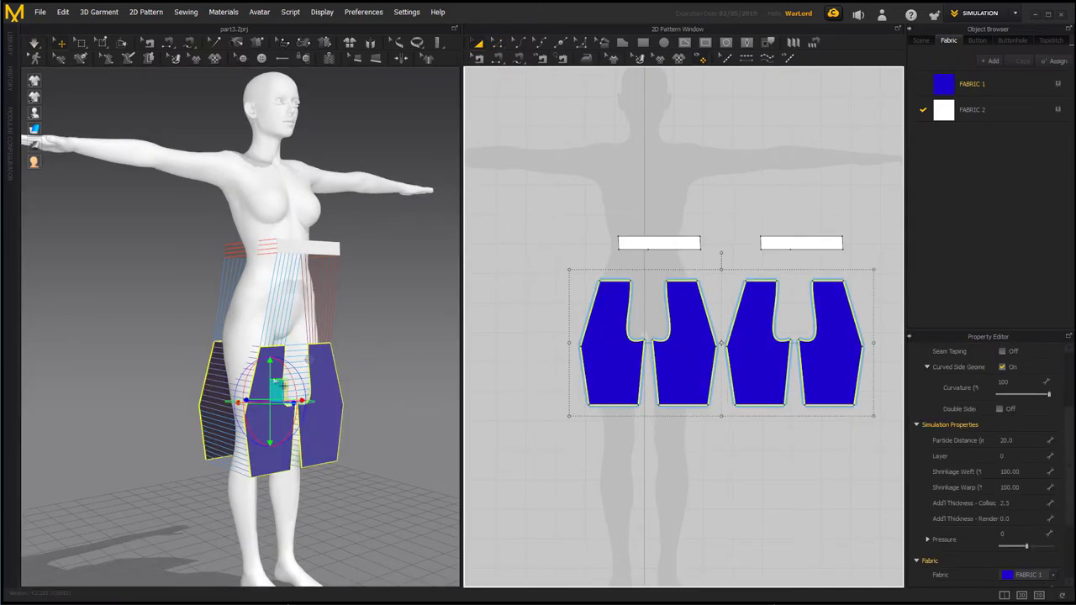
drag(272, 373, 273, 308)
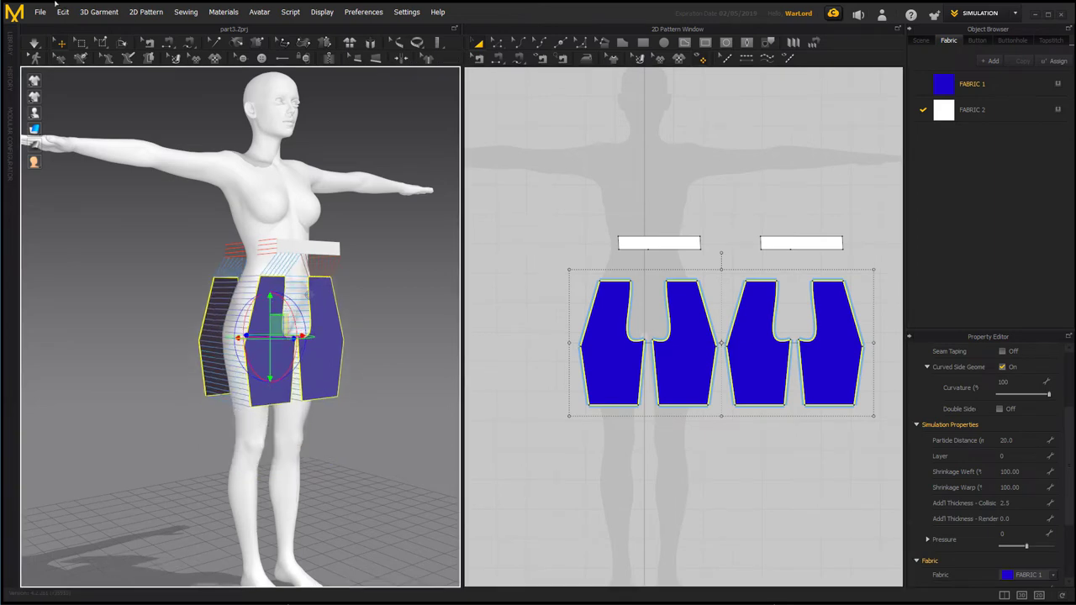
Simulate the shorts from the new leg arrangement and inspect the drape from the back, sides and front
click(34, 42)
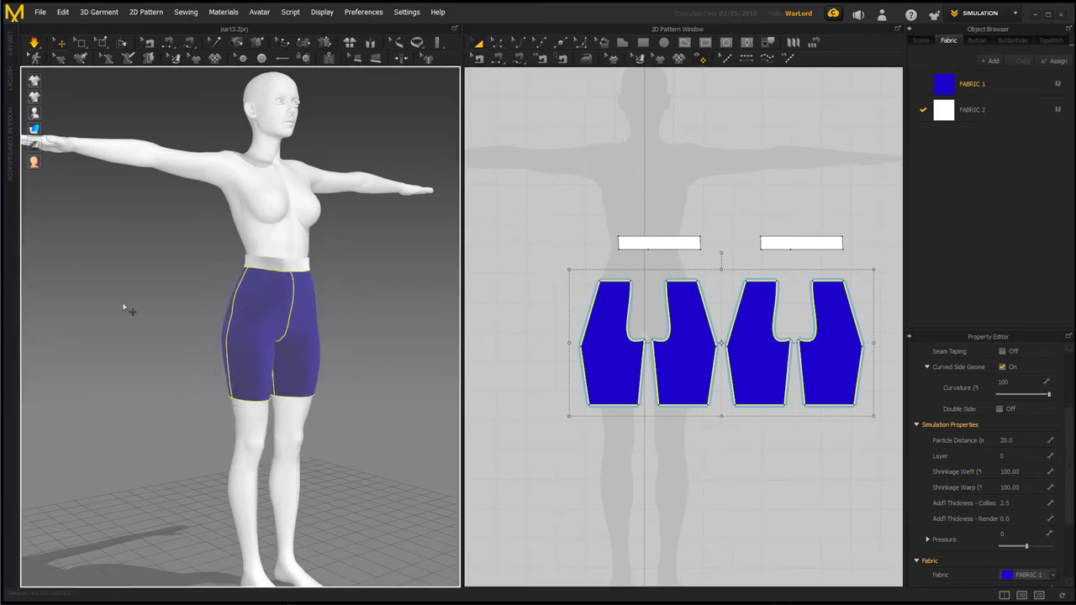
click(180, 319)
right_drag(180, 320, 226, 338)
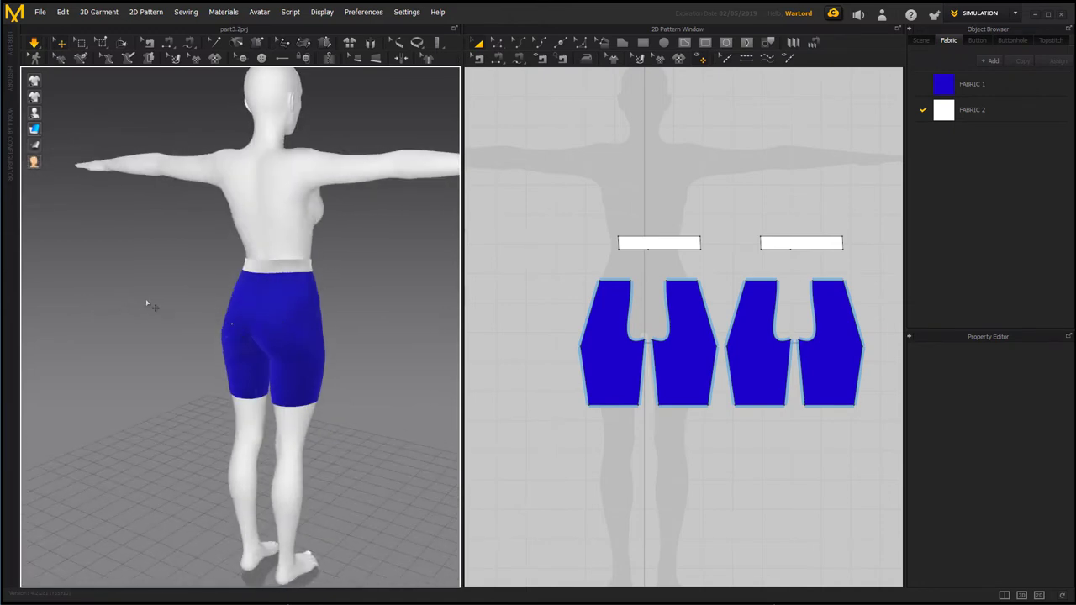
right_drag(146, 303, 152, 292)
right_drag(87, 304, 197, 328)
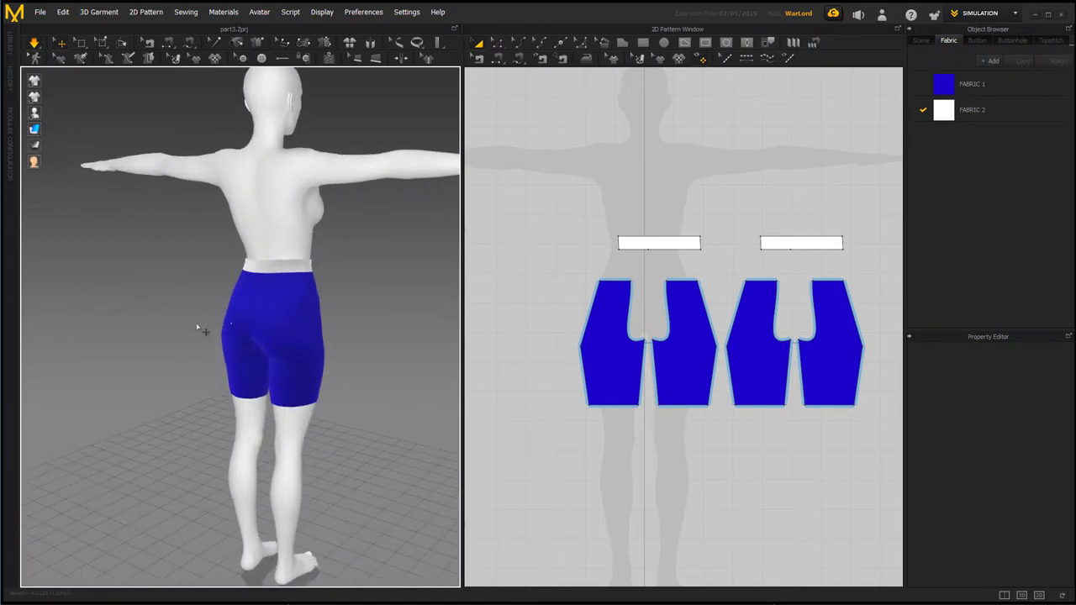
click(230, 328)
click(136, 332)
right_drag(144, 333, 291, 325)
right_drag(355, 314, 60, 302)
right_drag(344, 278, 413, 271)
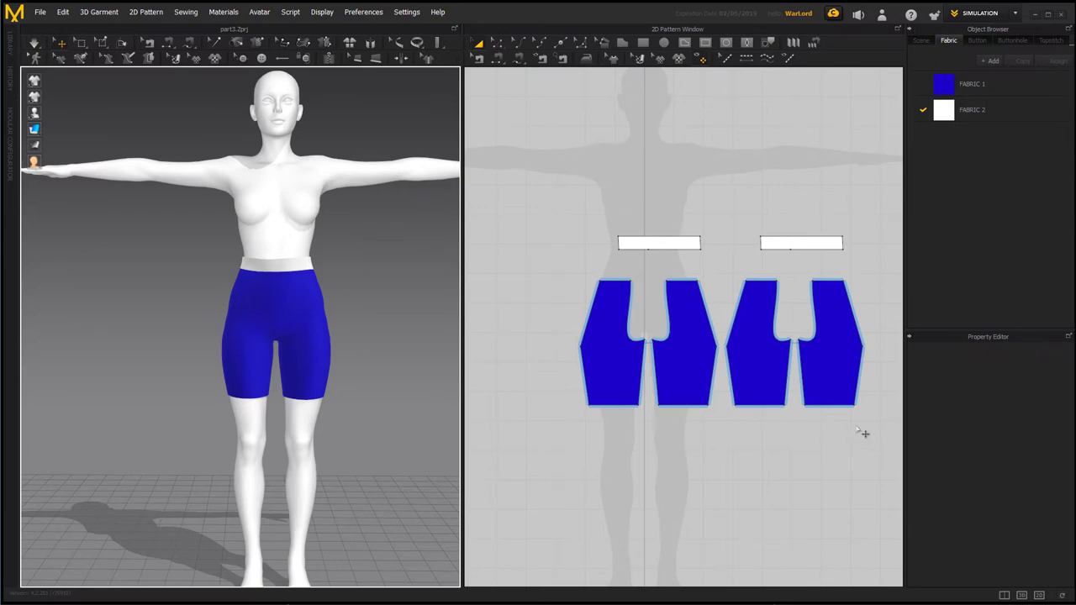
Lower the hem edges of all four leg patterns together to just above the ankles, and simulate the garment as long trousers
drag(865, 431, 797, 412)
drag(575, 391, 574, 389)
click(629, 411)
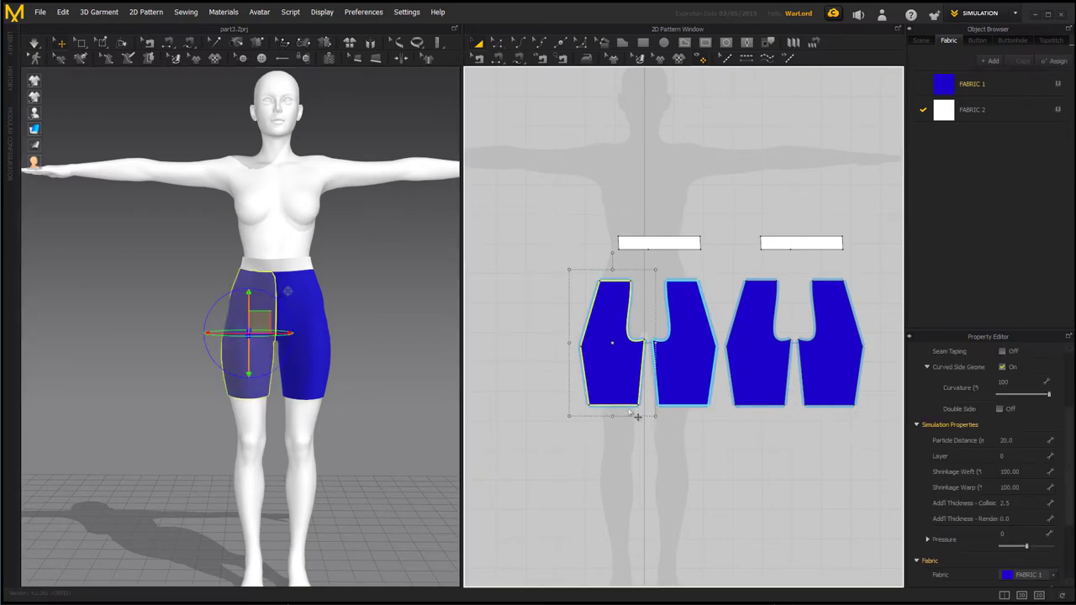
click(486, 284)
click(495, 42)
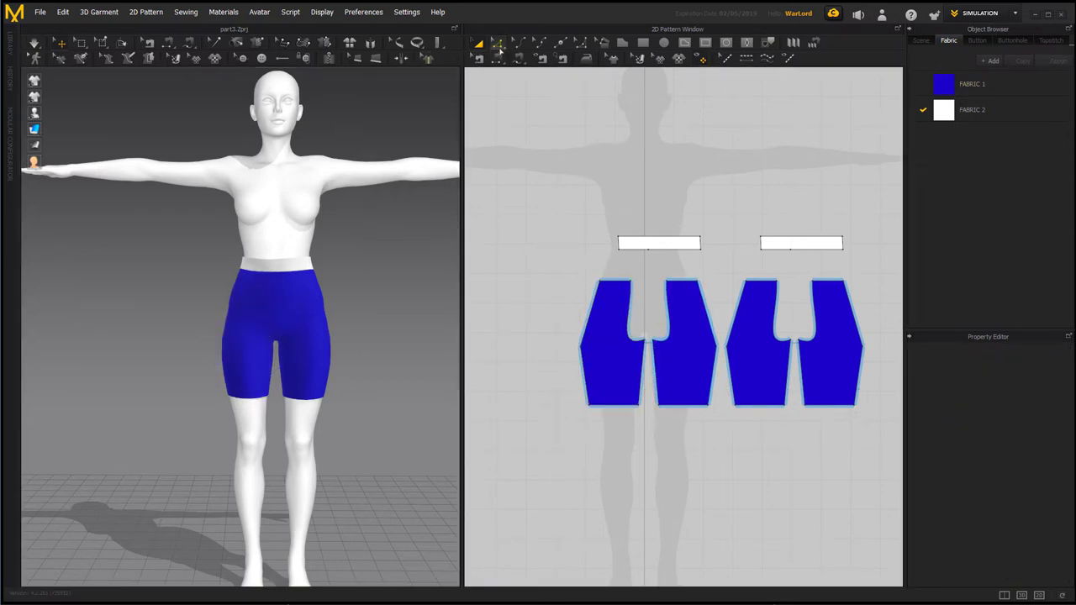
key(ctrl+a)
drag(701, 423, 889, 443)
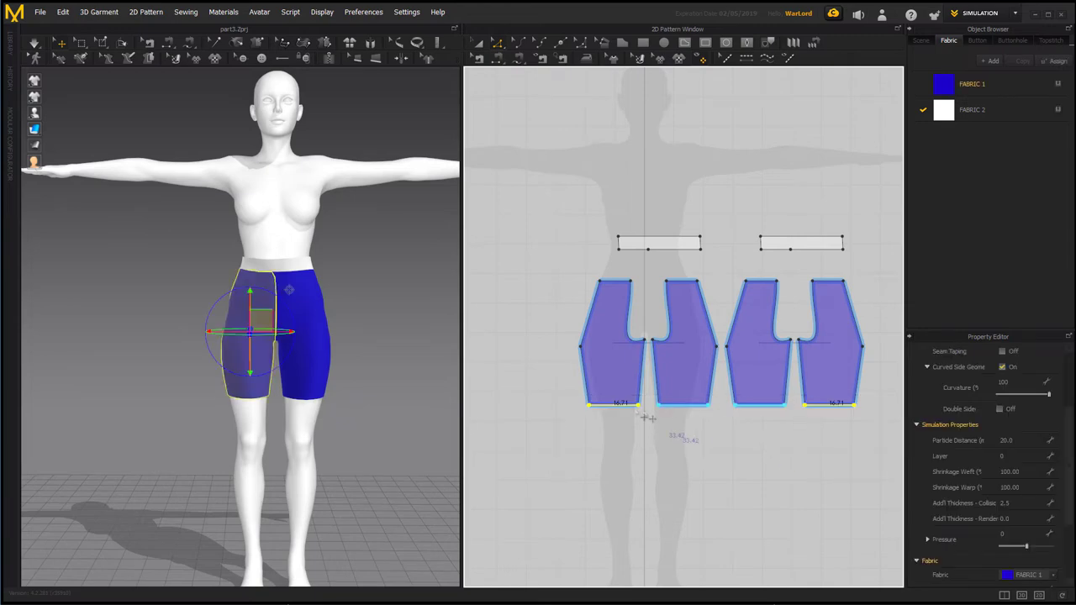
drag(626, 407, 624, 546)
key(space)
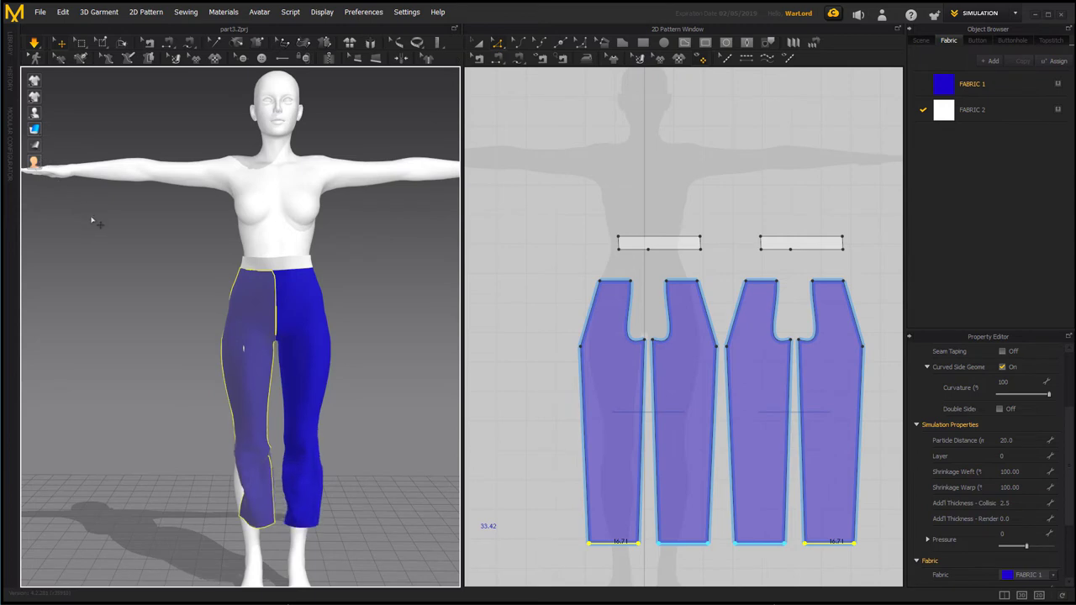
Reset the 3D arrangement, move all four leg patterns down to just below the waistbands, and simulate the trousers
click(371, 42)
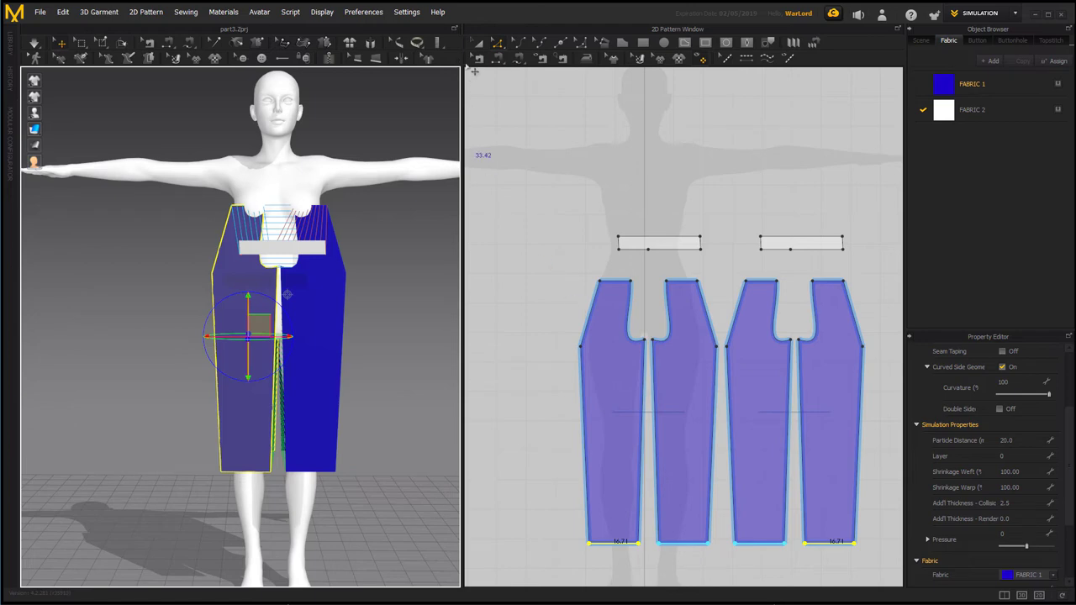
click(477, 43)
drag(485, 256, 879, 573)
right_drag(367, 312, 309, 306)
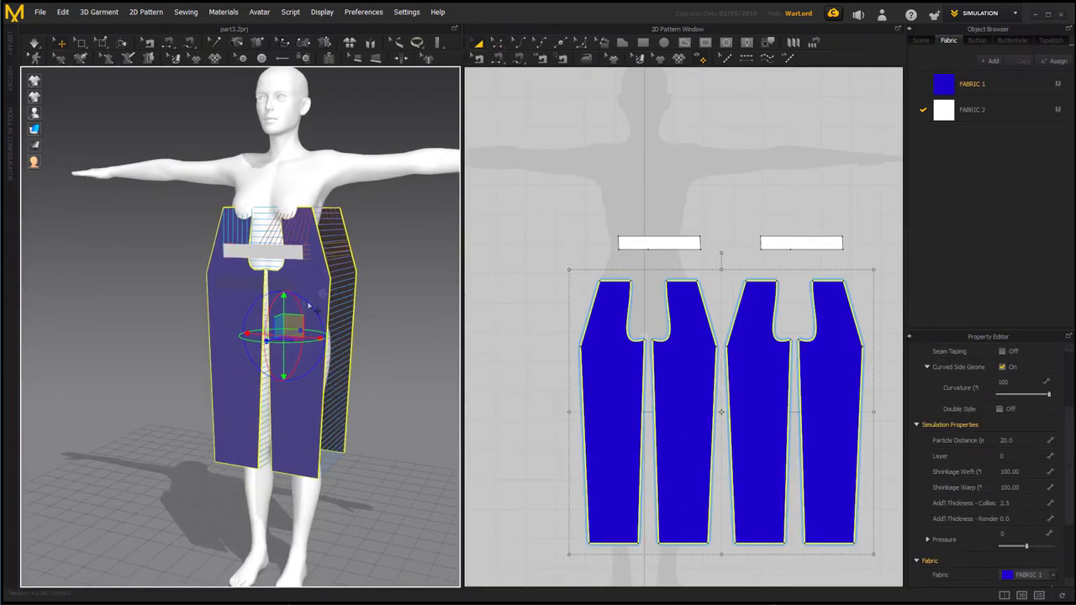
drag(293, 309, 293, 360)
key(space)
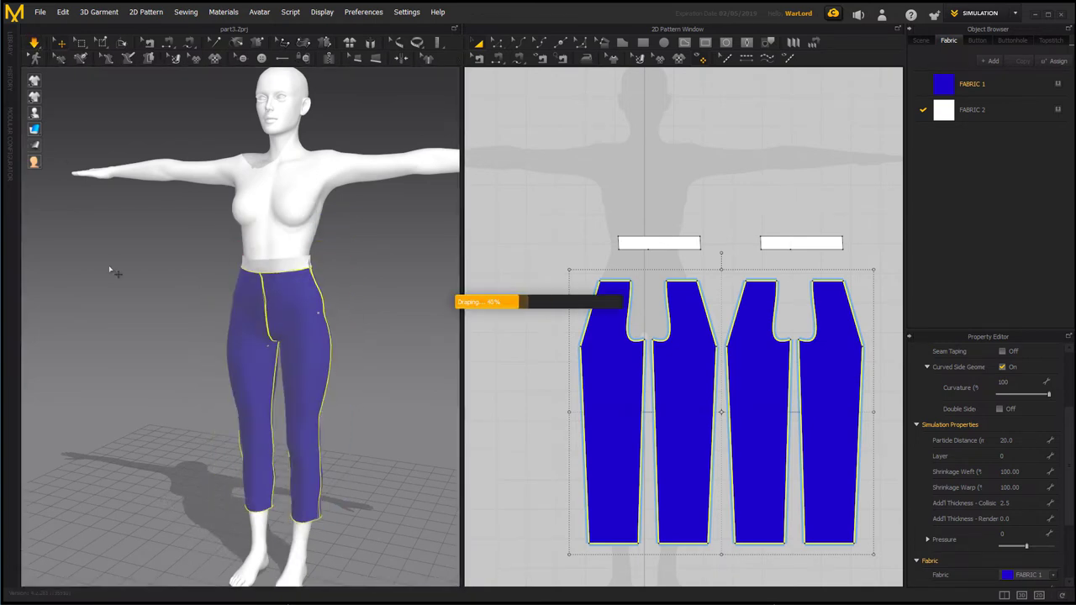
right_drag(125, 311, 107, 288)
Reset the 3D arrangement again, move all patterns including the waistbands slightly down together, and simulate the garment
click(372, 43)
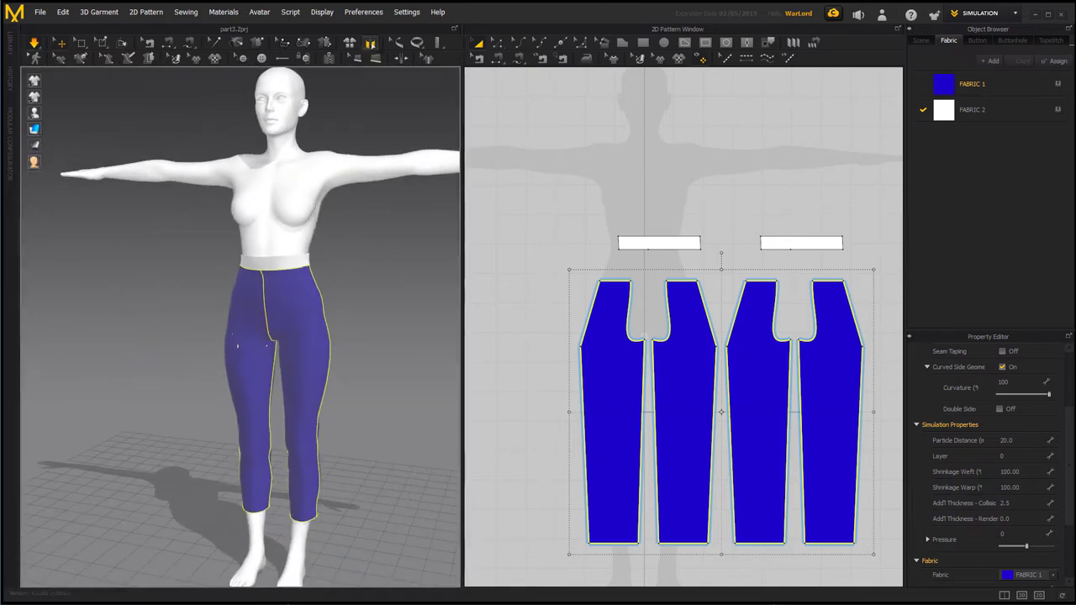
click(547, 217)
key(ctrl+a)
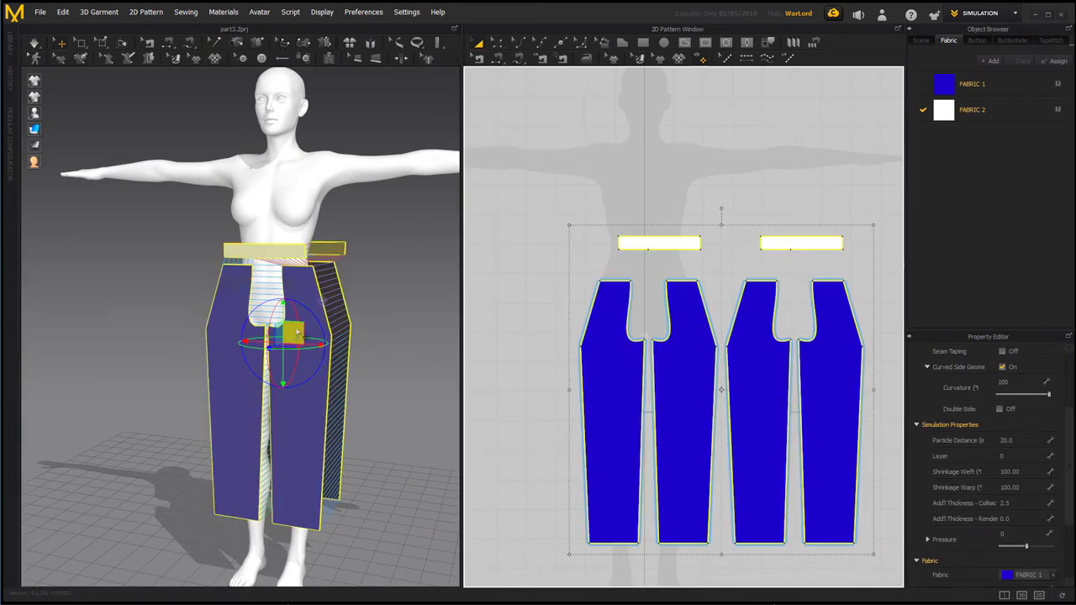
drag(294, 329, 293, 339)
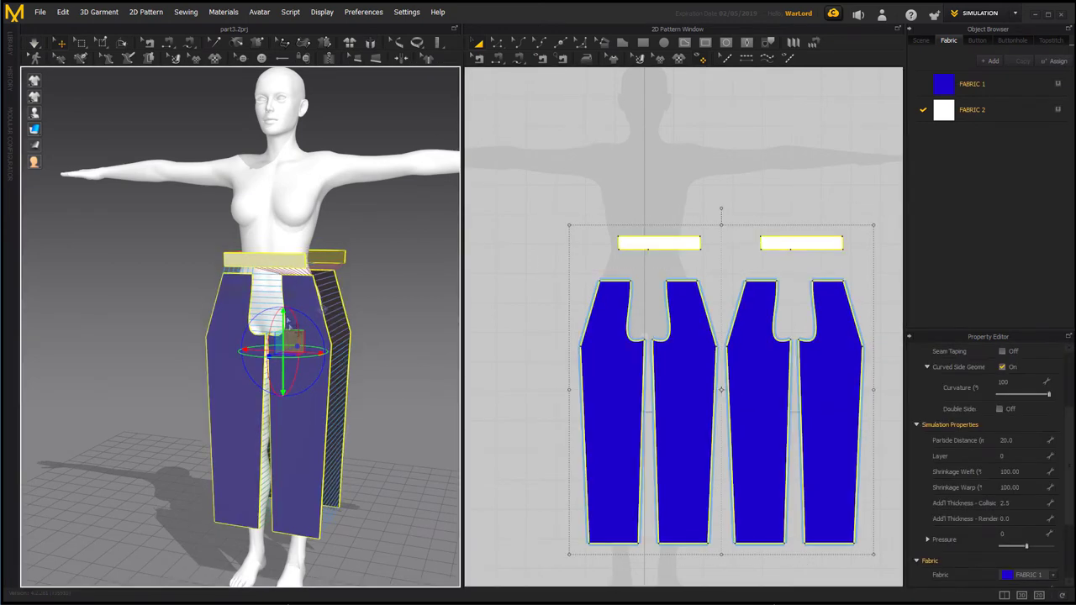
click(33, 42)
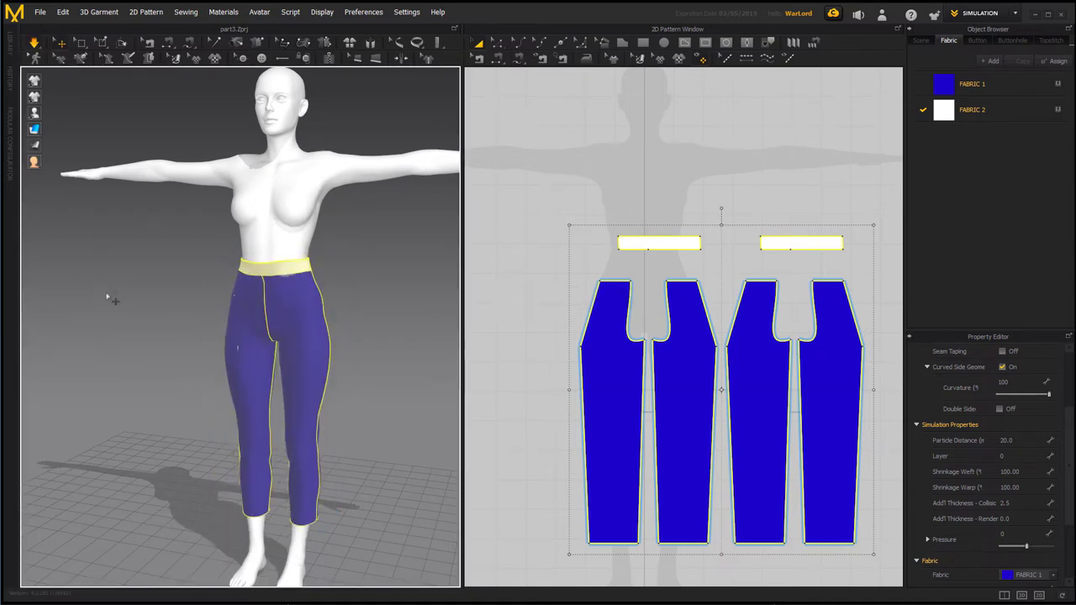
mouse_move(107, 301)
right_down()
mouse_move(227, 293)
mouse_move(316, 332)
mouse_move(159, 300)
mouse_move(42, 299)
mouse_move(105, 302)
right_up()
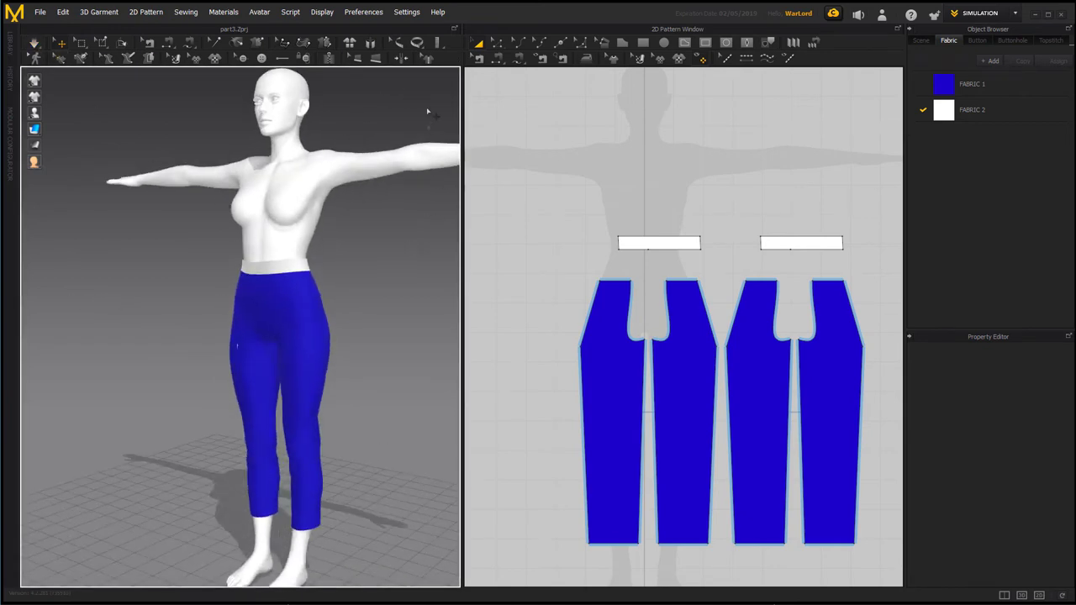
Lengthen all four leg patterns together by about 5.2 at the hem edges, and simulate the longer trousers
key(ctrl+a)
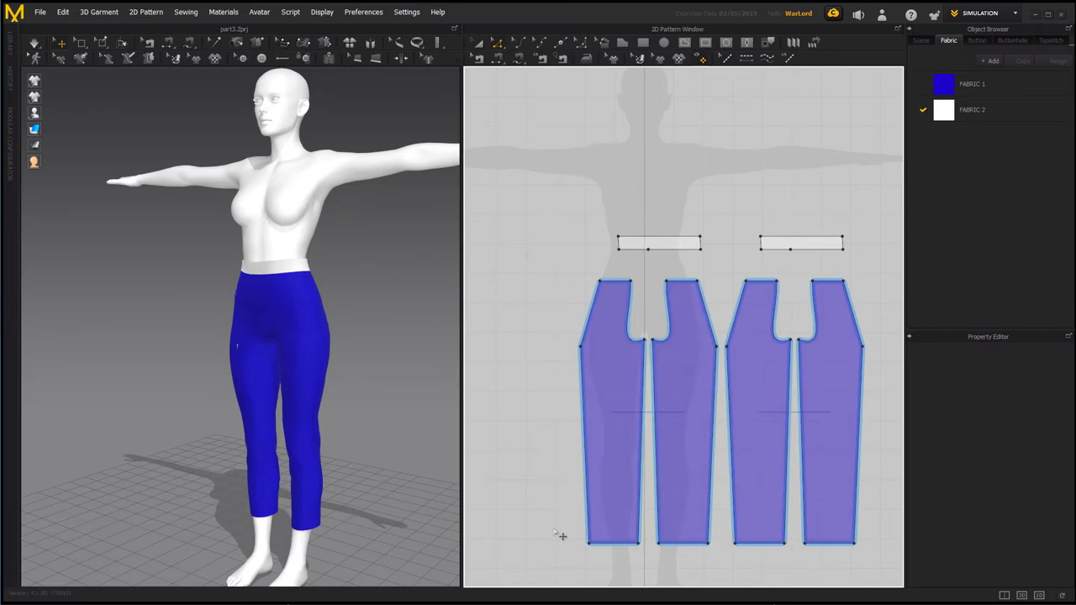
drag(557, 531, 884, 576)
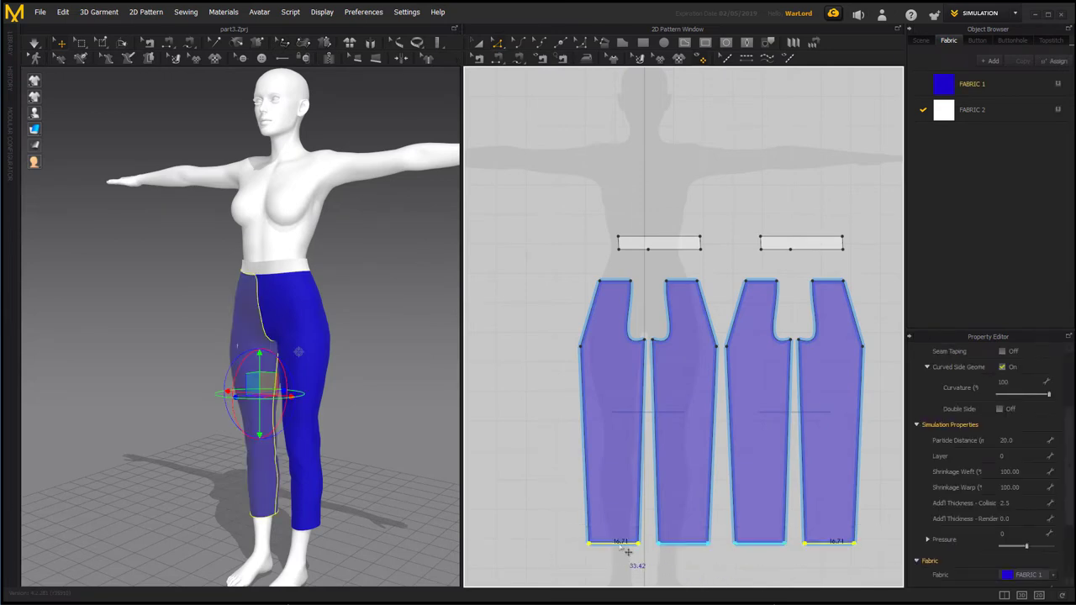
drag(627, 549, 630, 566)
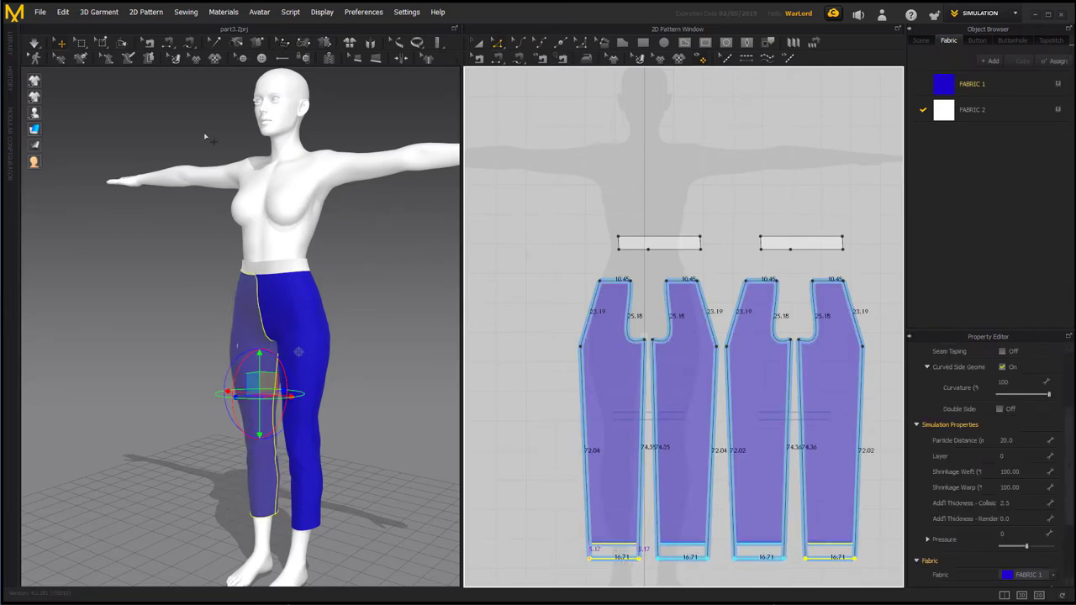
click(35, 43)
click(165, 312)
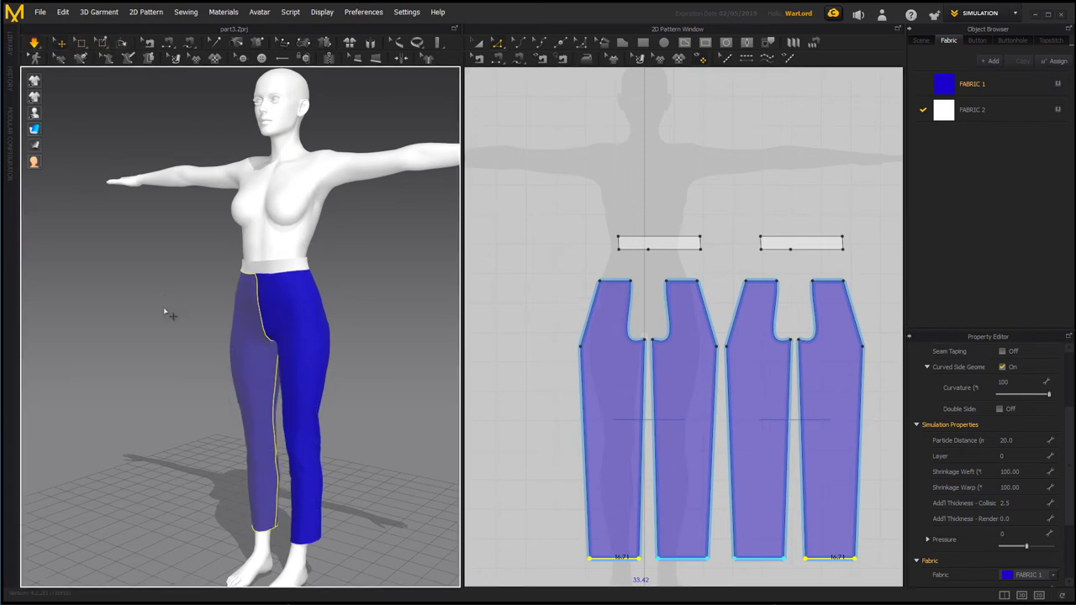
click(146, 320)
right_drag(146, 319, 187, 316)
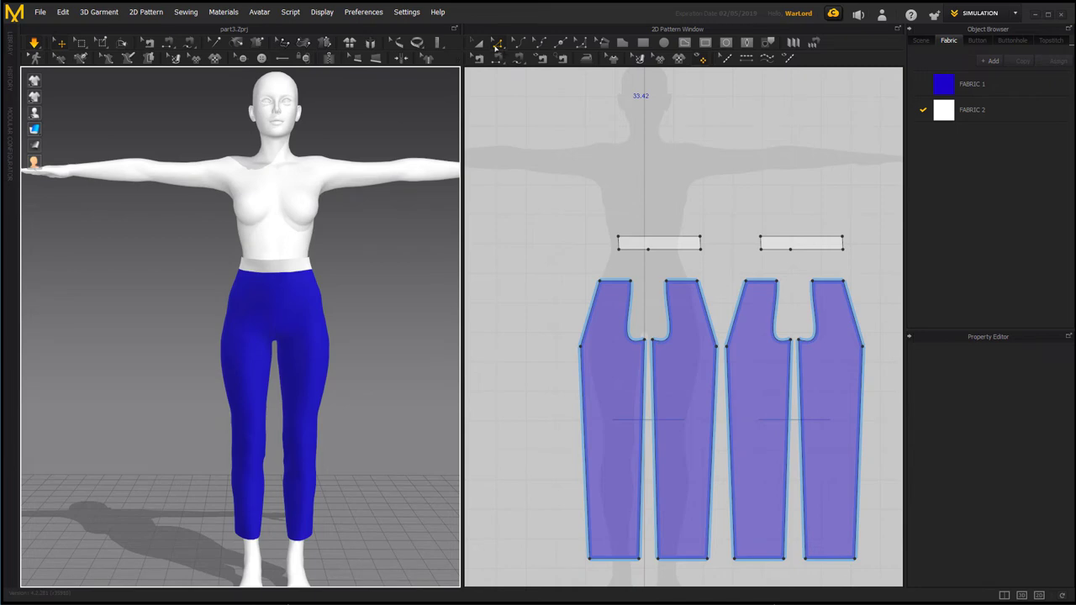
Move the outer hem corner points of all four leg patterns outward to widen the hems, and inspect the simulated trousers
click(589, 560)
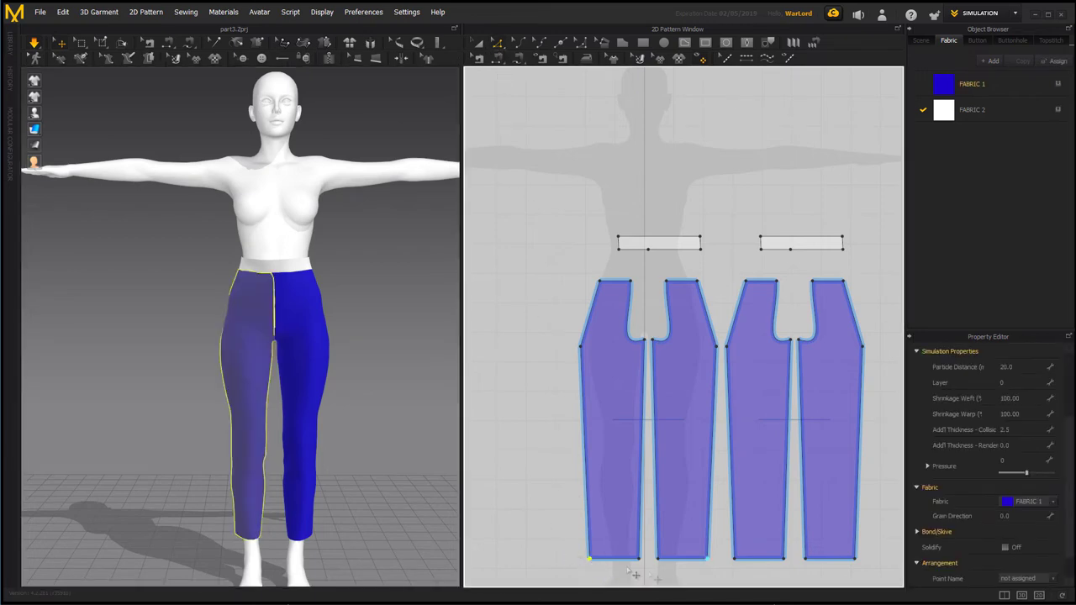
shift+click(742, 566)
drag(735, 561, 727, 561)
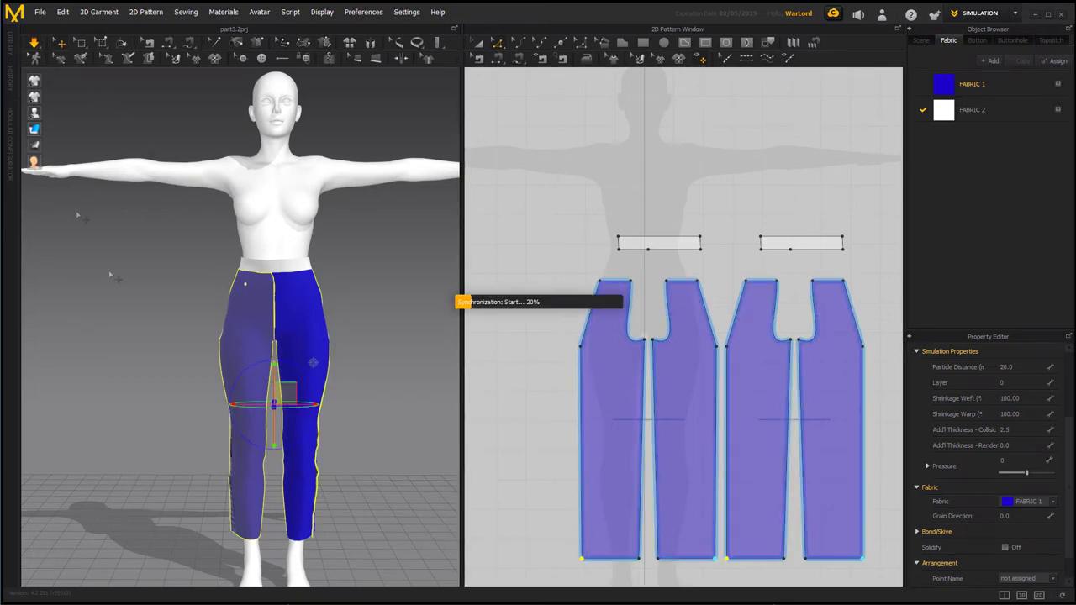
click(203, 340)
right_drag(202, 341, 176, 310)
key(2)
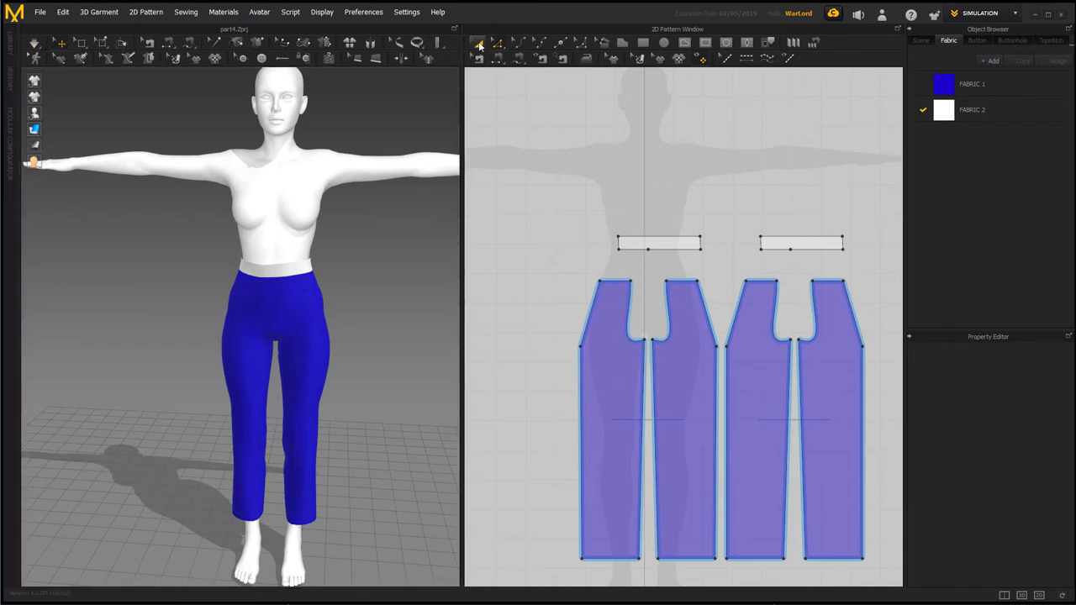
Draw a narrow rectangular cuff pattern directly below the hem of the first leg pattern, matching its hem width
click(511, 405)
right_drag(511, 405, 514, 394)
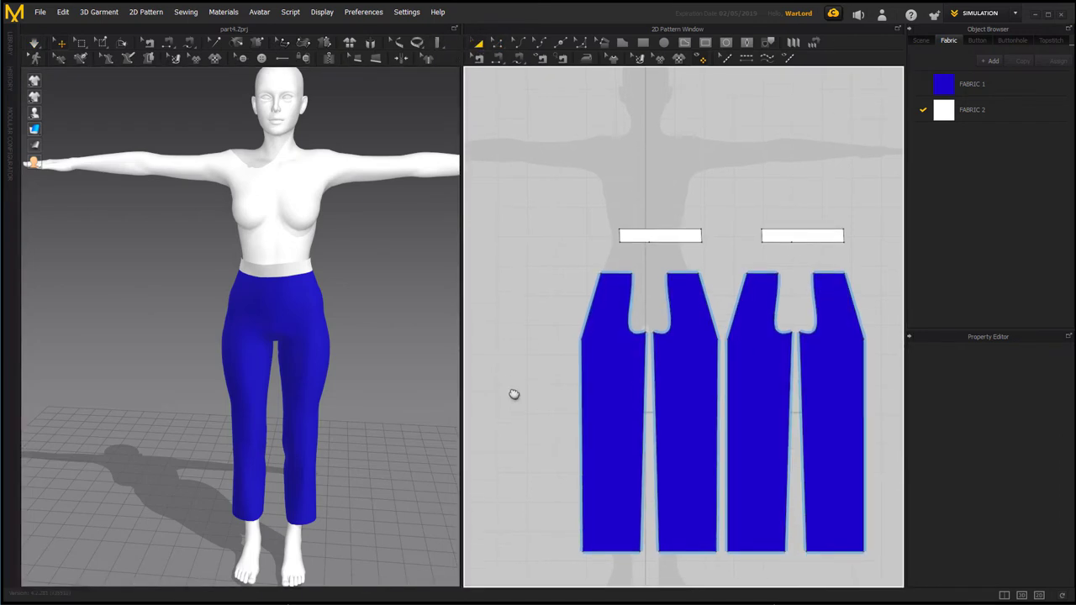
middle_drag(514, 394, 504, 297)
scroll(504, 297, down, 4)
scroll(503, 308, up, 5)
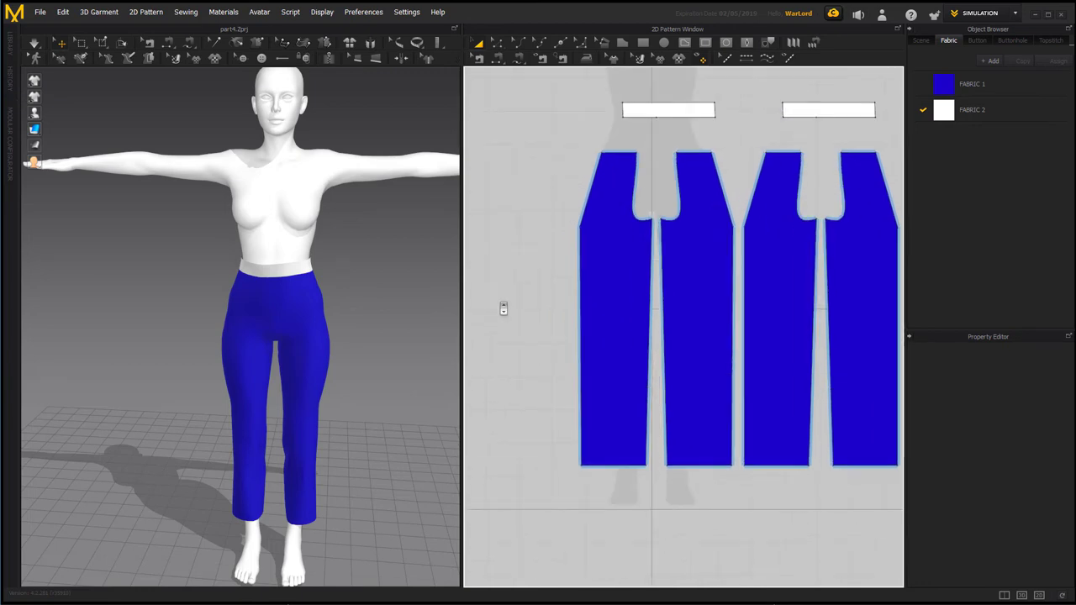
scroll(522, 353, down, 2)
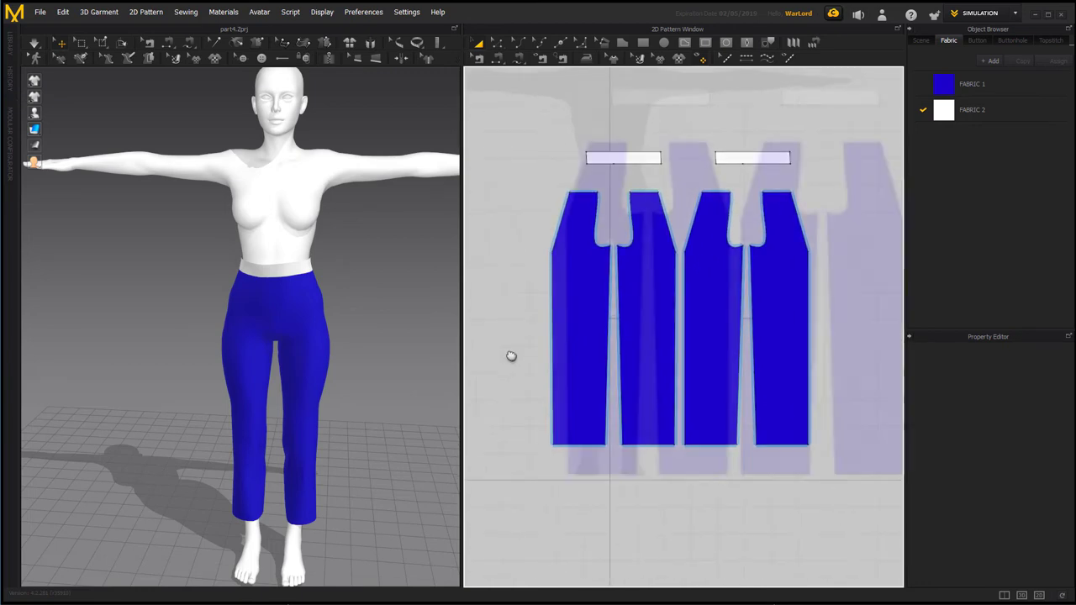
scroll(511, 356, up, 2)
scroll(508, 372, down, 3)
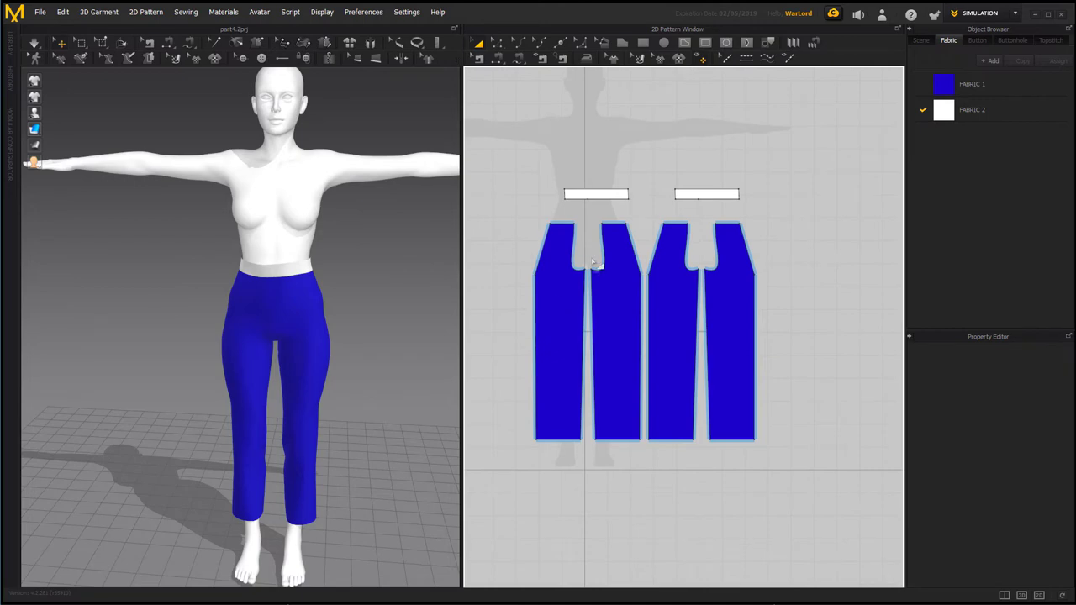
scroll(504, 334, up, 1)
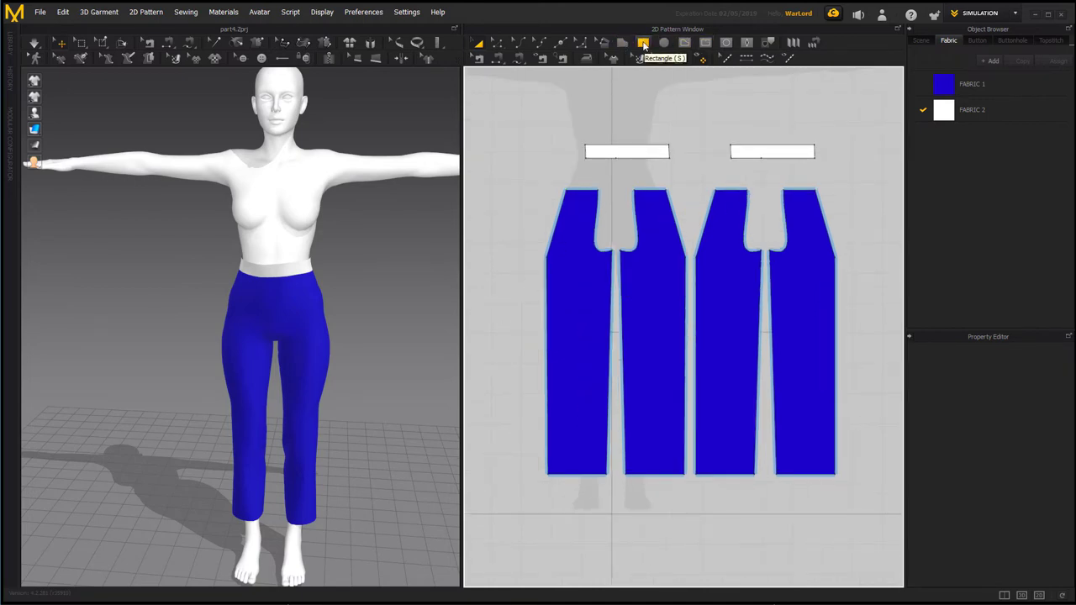
click(643, 44)
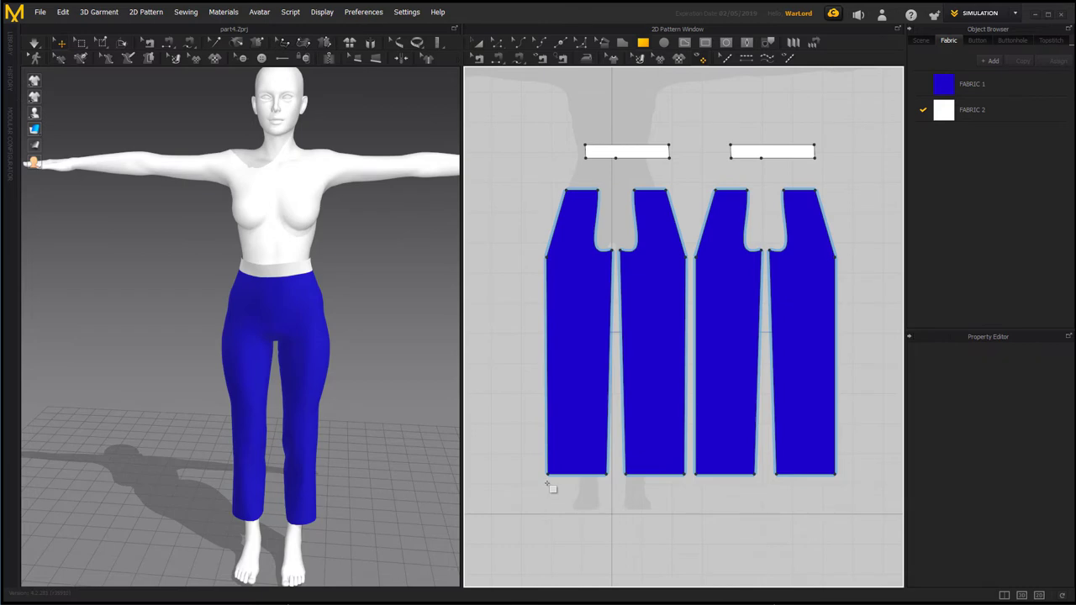
drag(546, 482, 615, 502)
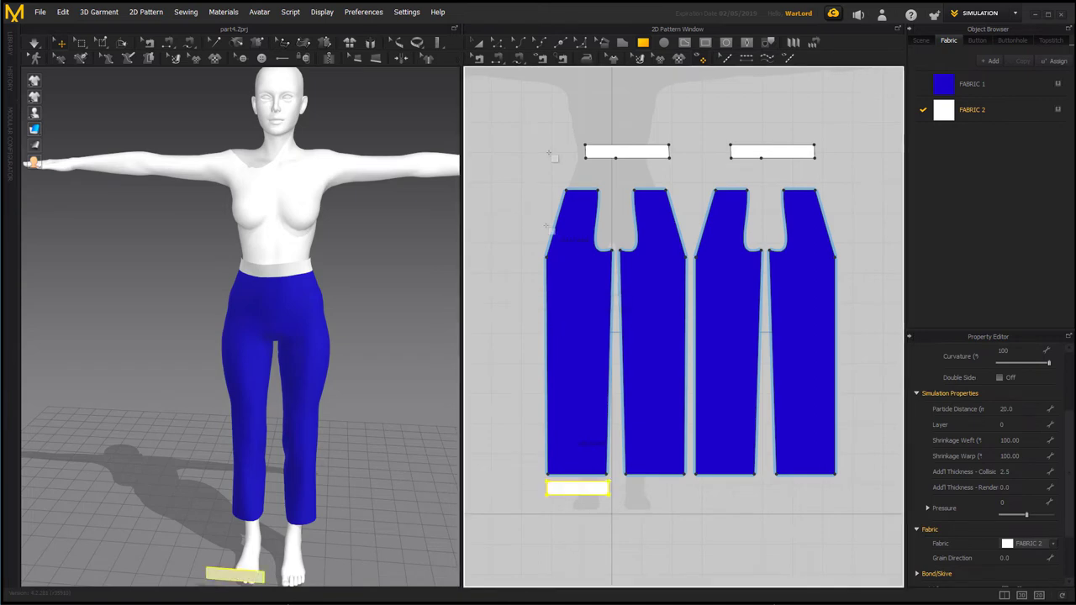
Clone the cuff as a symmetric pattern with sewing and place the copy below the second leg pattern's hem
click(478, 43)
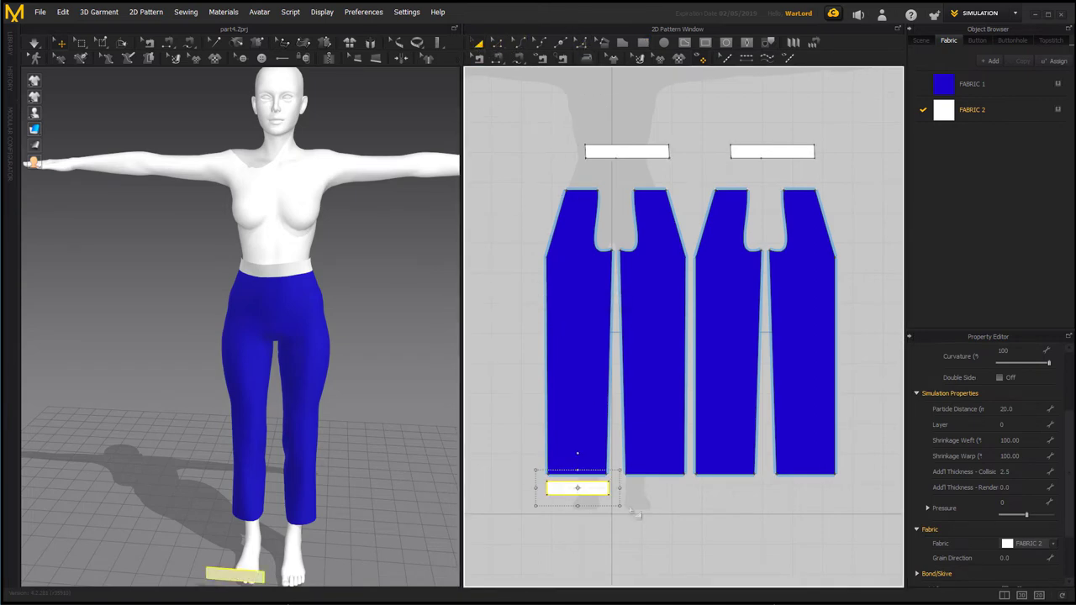
right_click(596, 488)
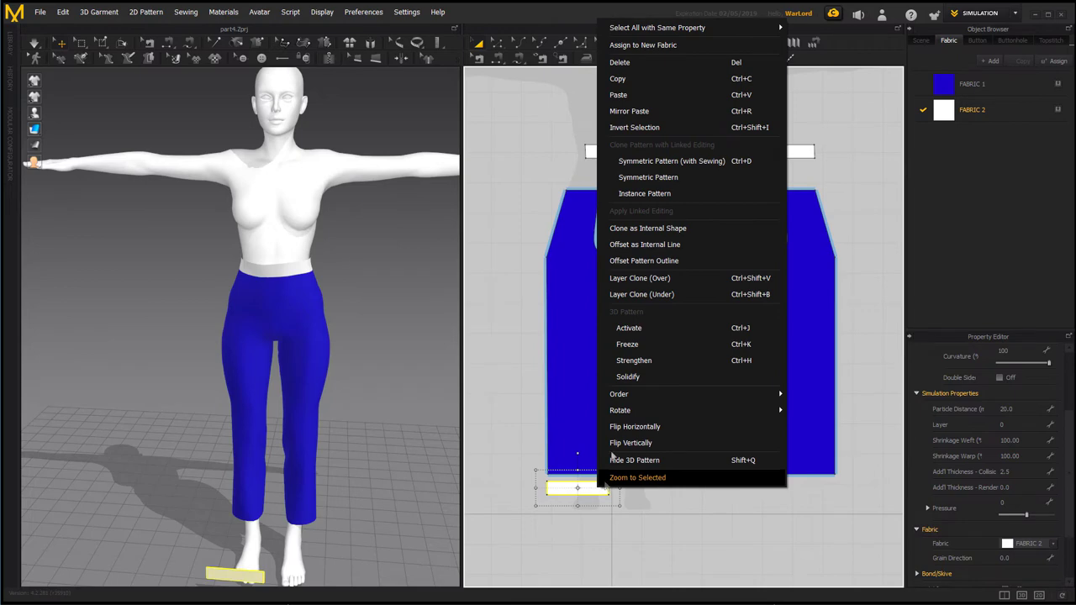
click(648, 161)
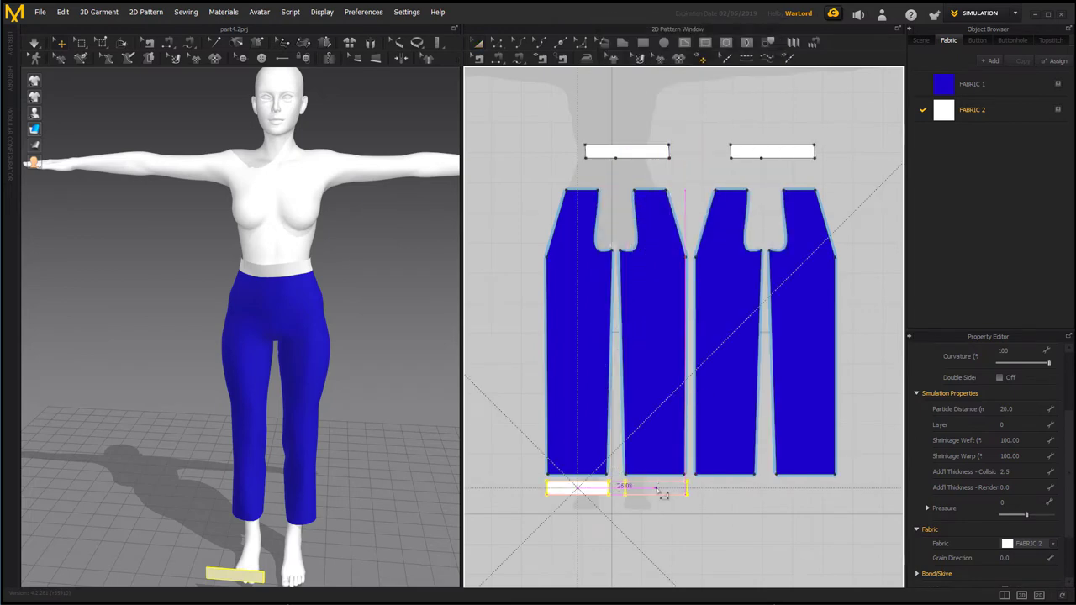
click(656, 490)
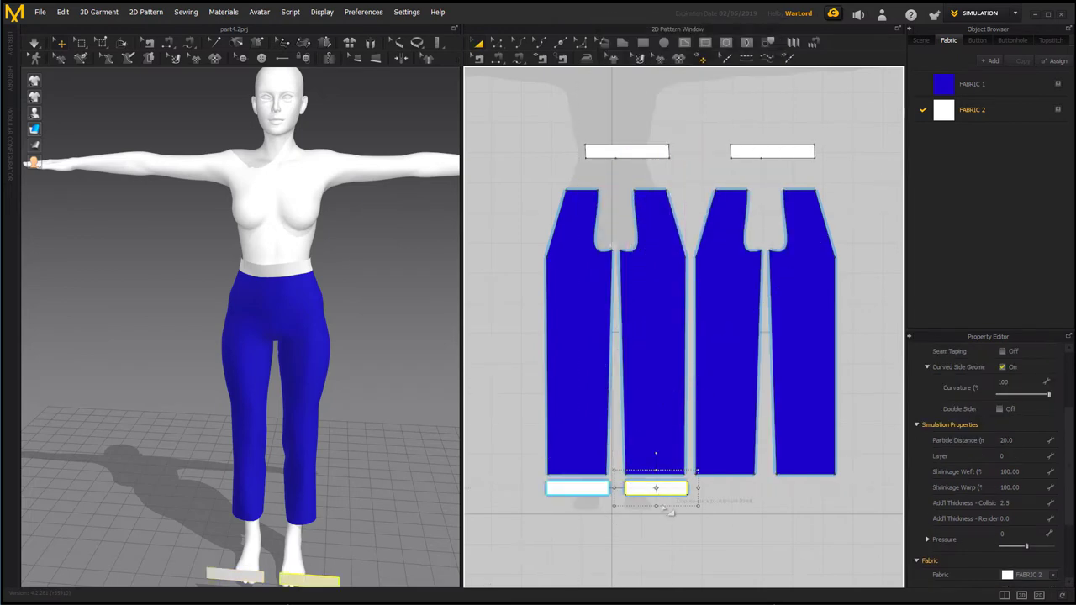
Copy the two cuff patterns together and paste the copies directly below the hems of the third and fourth leg patterns
shift+click(594, 488)
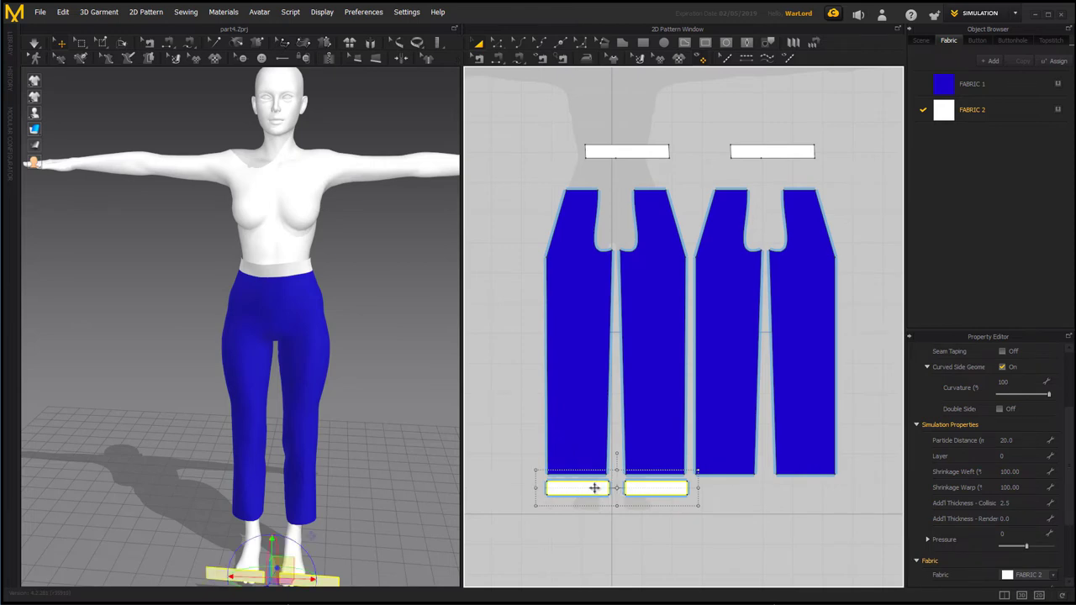
click(658, 547)
right_click(656, 546)
click(705, 200)
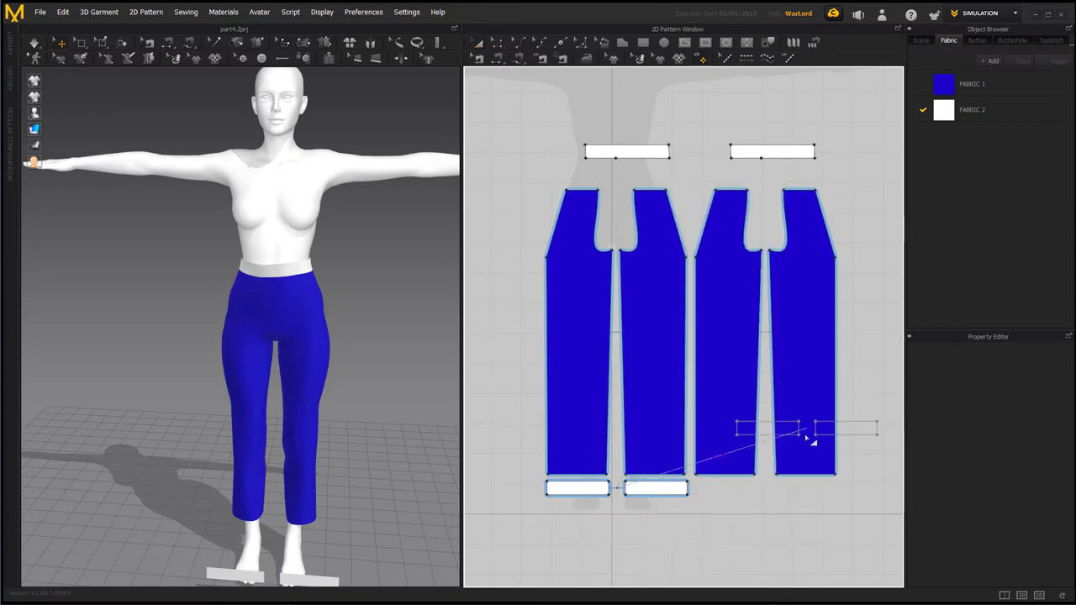
click(772, 496)
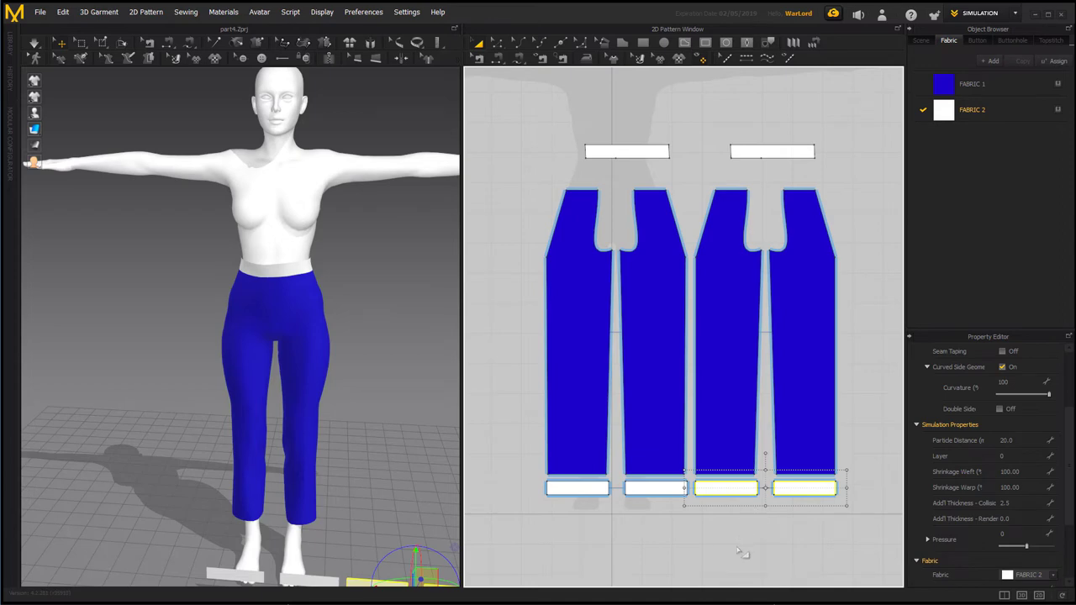
click(696, 529)
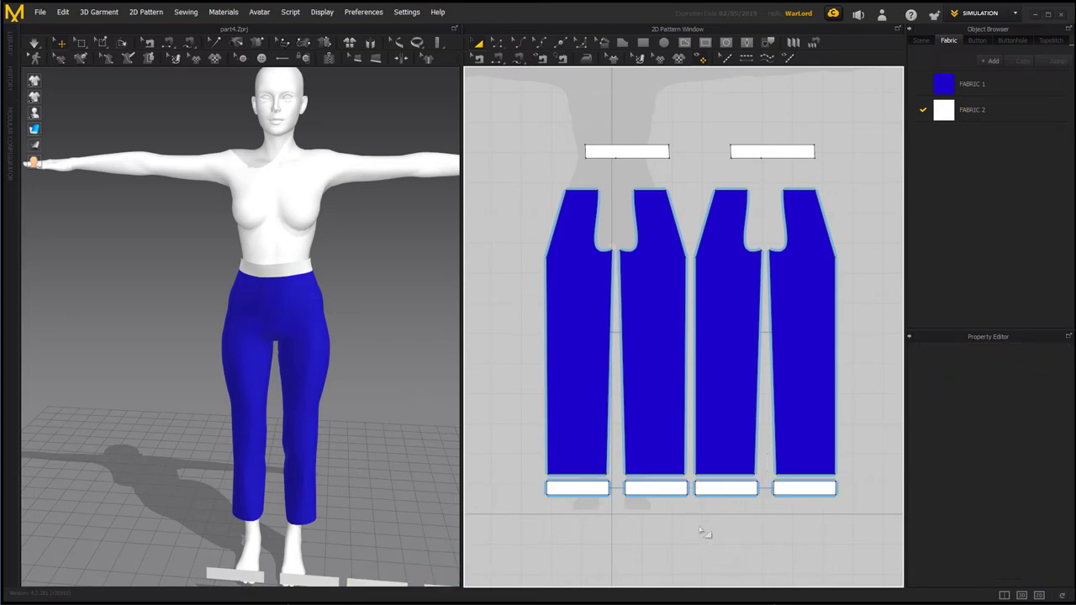
Flip the two pasted cuffs horizontally in the 3D view so they face backward
scroll(404, 492, up, 3)
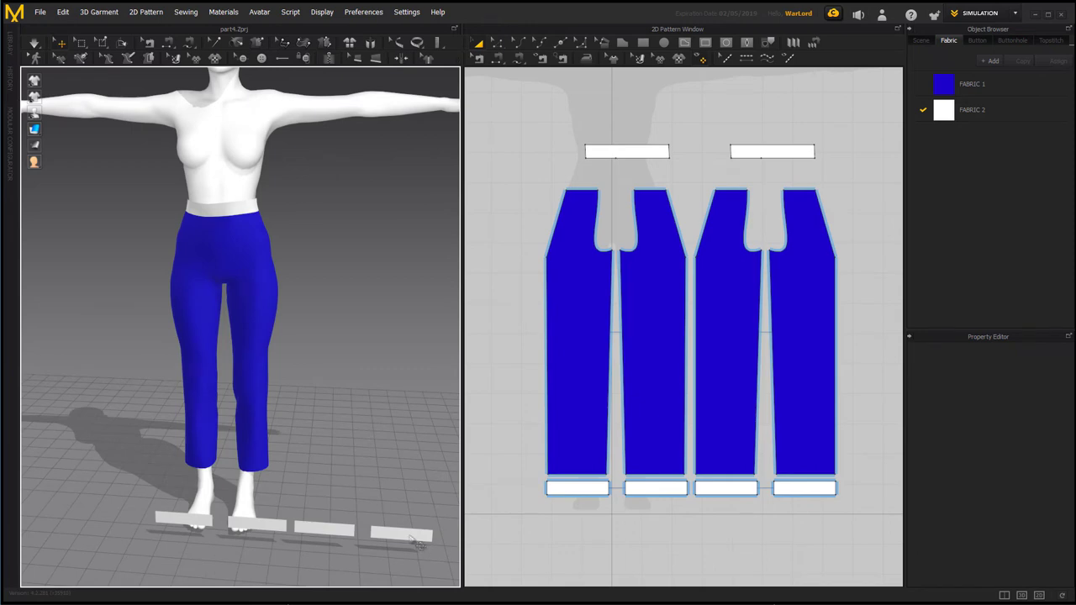
click(409, 536)
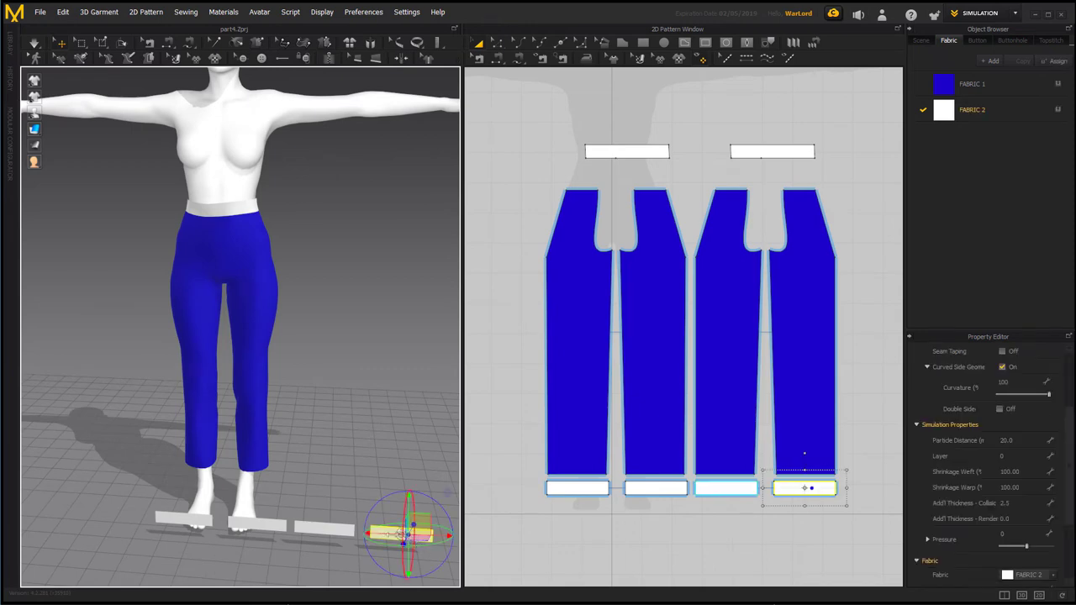
shift+click(339, 532)
right_click(340, 534)
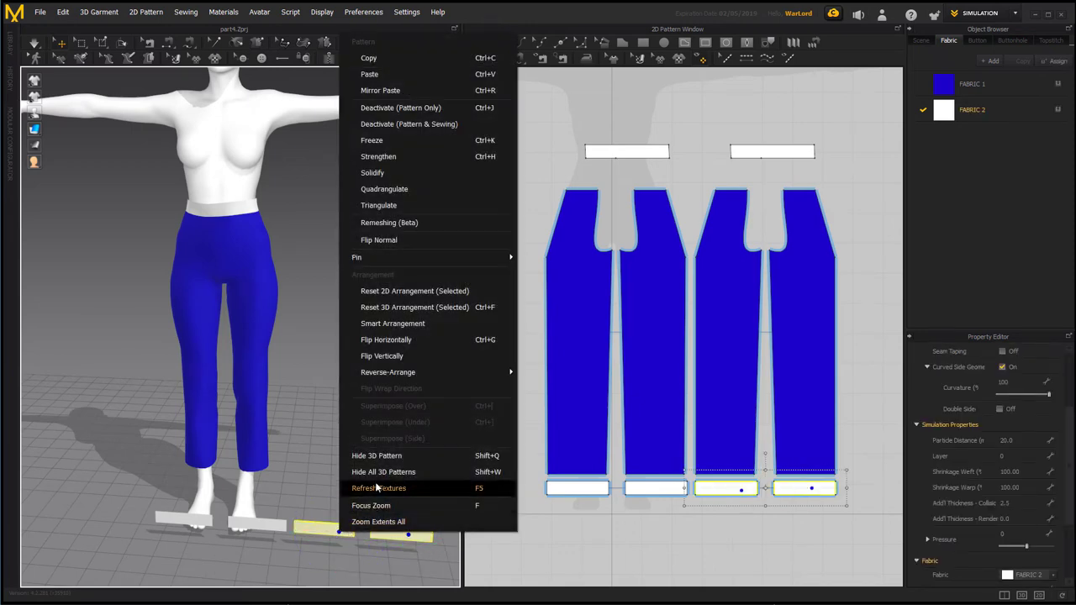
click(376, 341)
Move the two flipped cuffs together backward and sideways in 3D to sit closely behind the avatar's feet
right_drag(386, 437, 337, 487)
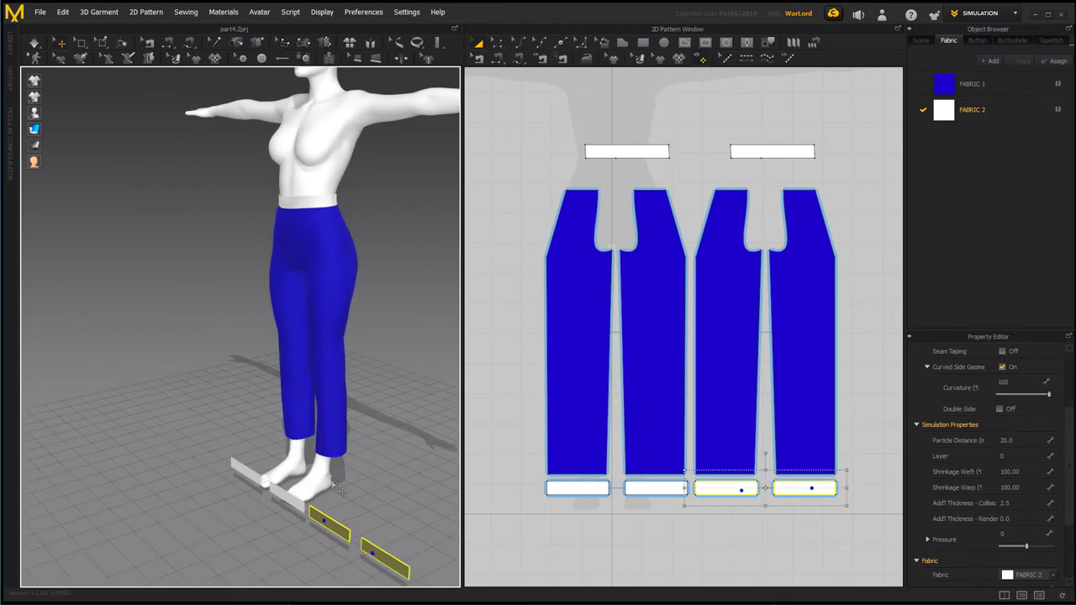
click(336, 534)
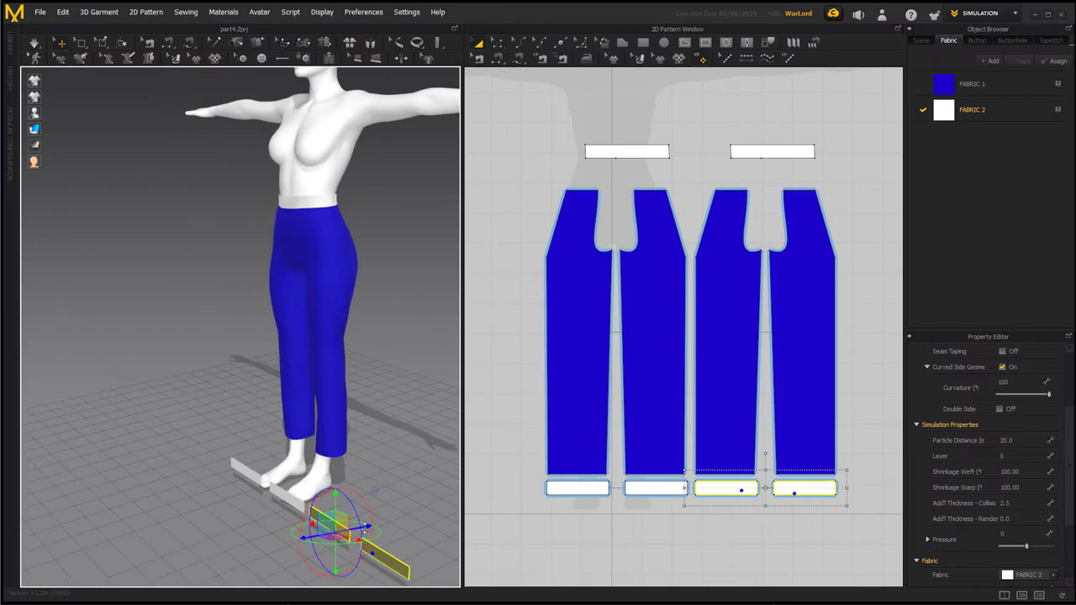
drag(367, 527, 466, 478)
right_drag(331, 573, 385, 461)
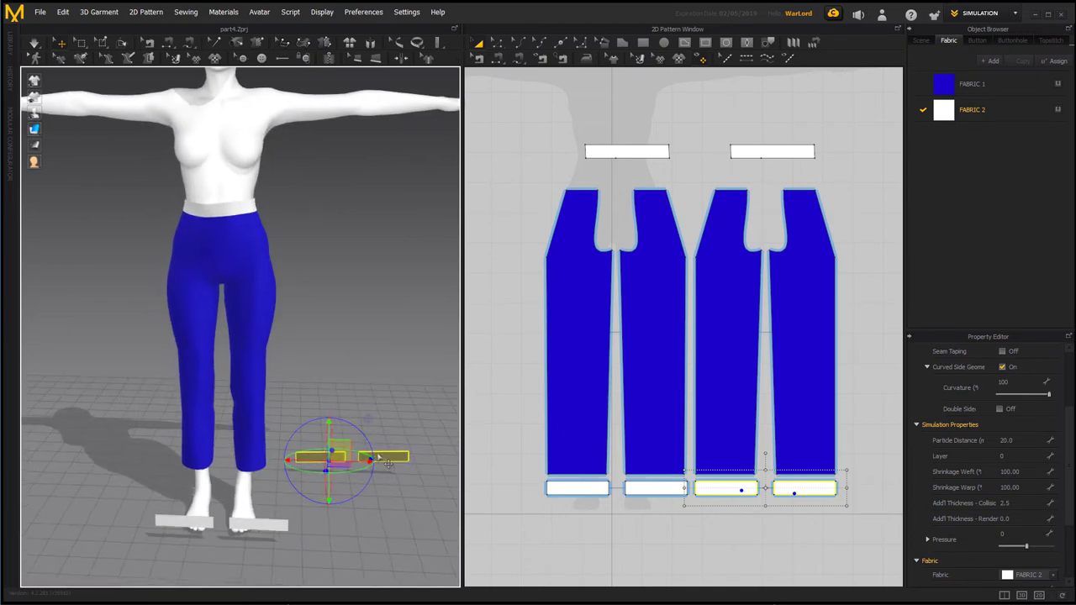
right_drag(368, 545, 360, 461)
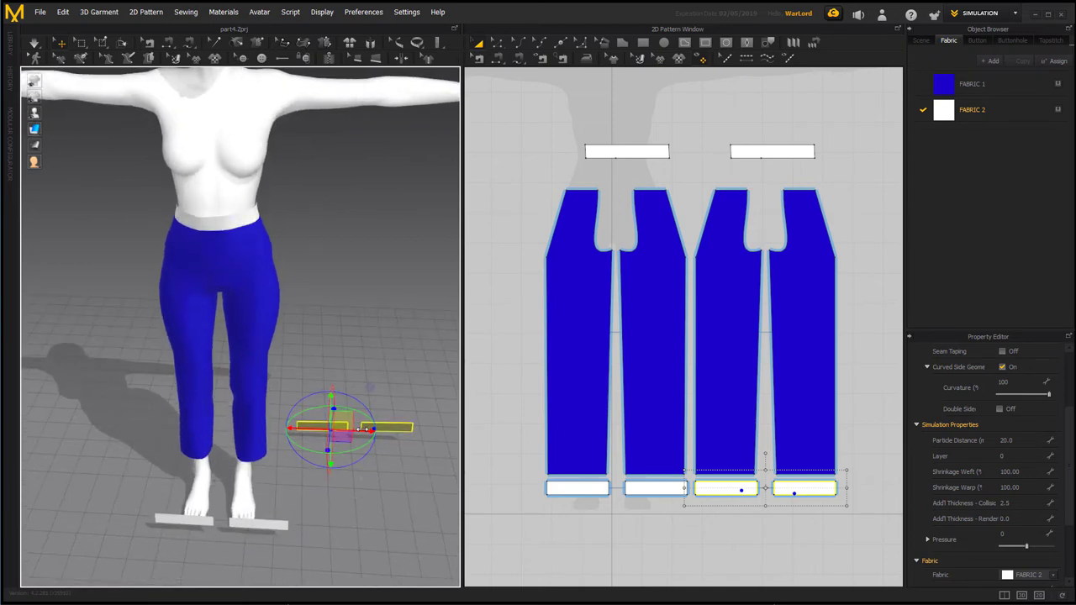
drag(368, 430, 252, 430)
right_drag(360, 509, 267, 483)
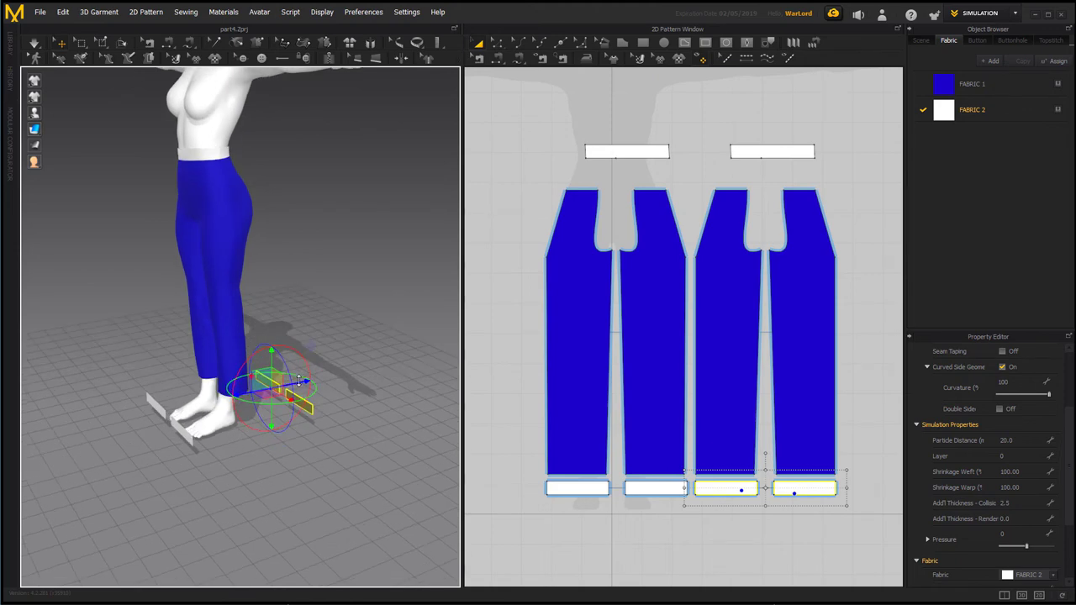
drag(299, 382, 252, 384)
right_drag(261, 472, 237, 452)
click(128, 363)
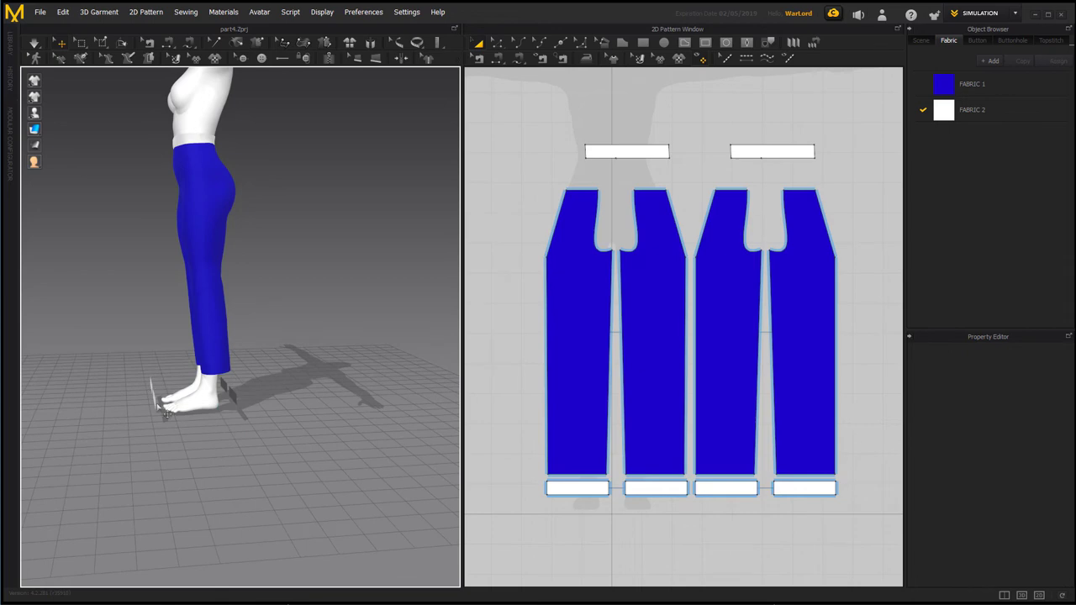
Move the two front cuffs together closer to the avatar's ankles in the 3D view
click(797, 493)
click(597, 488)
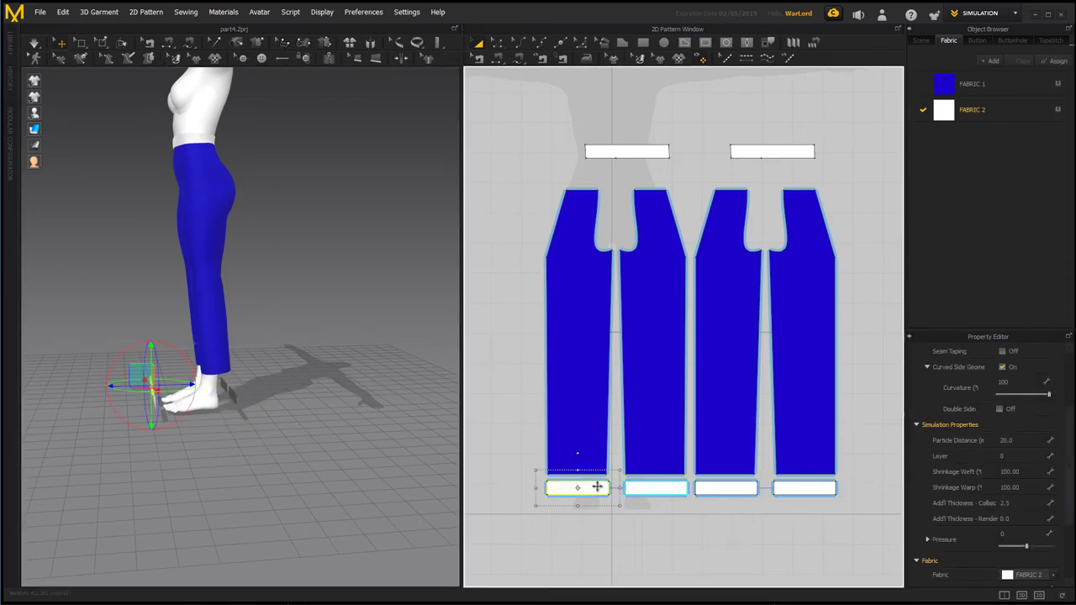
shift+click(639, 489)
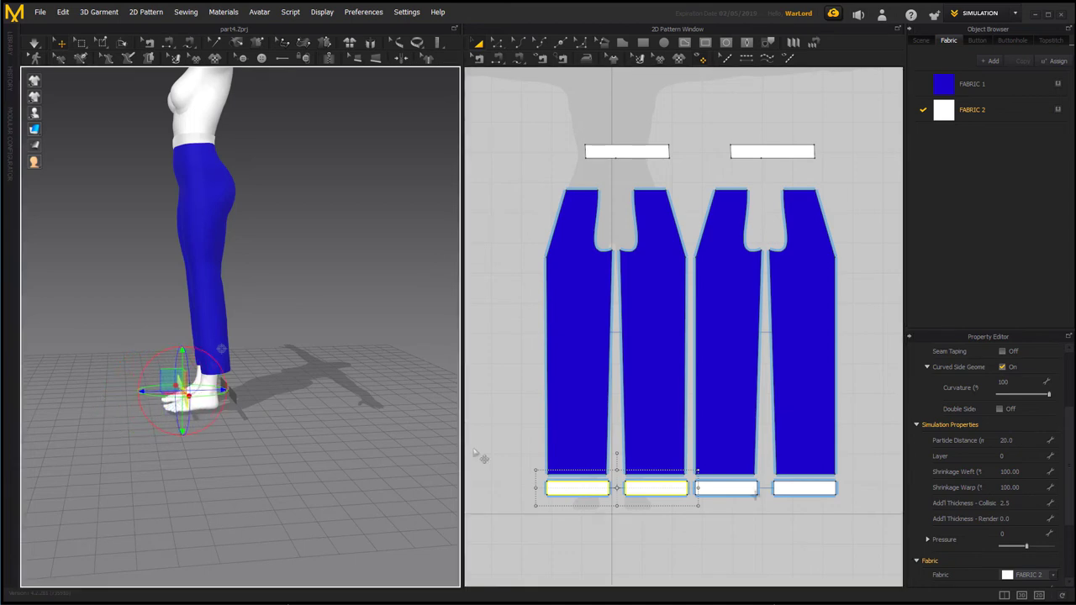
click(848, 521)
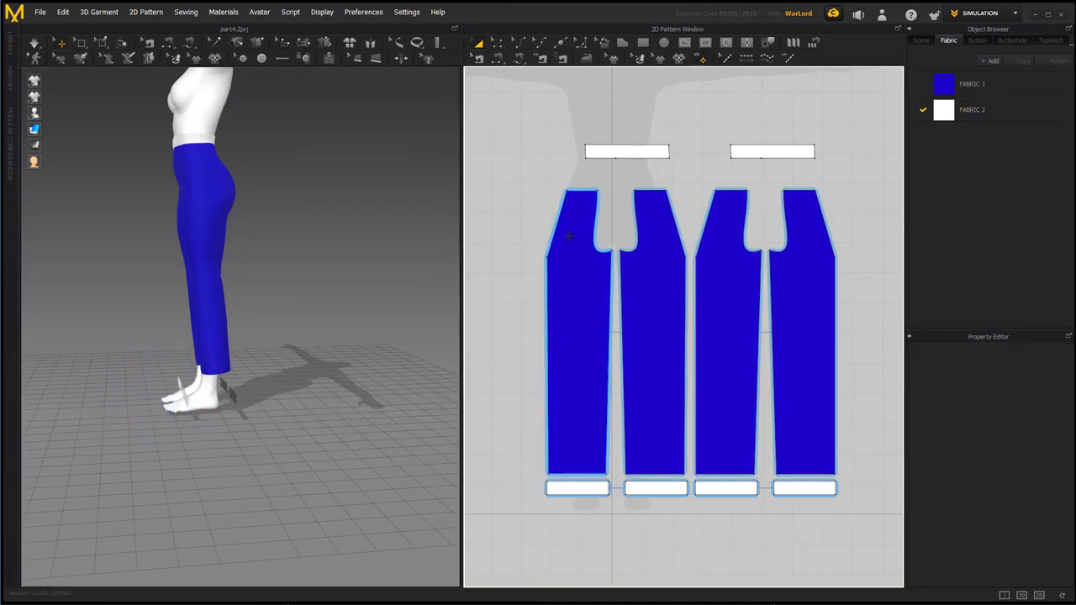
Sew the upper edge of each cuff to the hem of the leg pattern above it with Segment Sewing
click(500, 59)
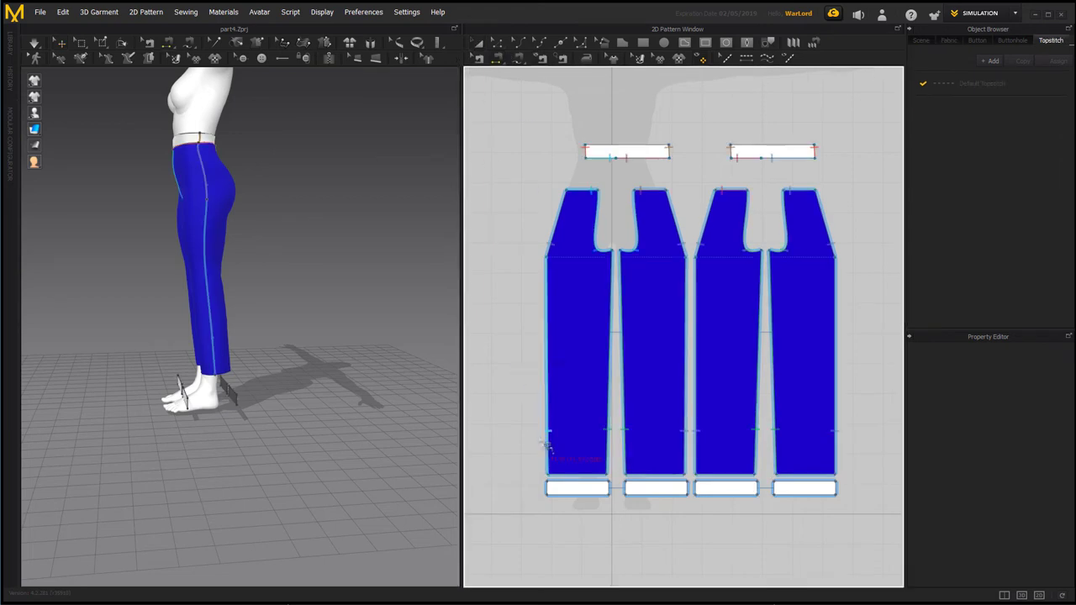
click(562, 481)
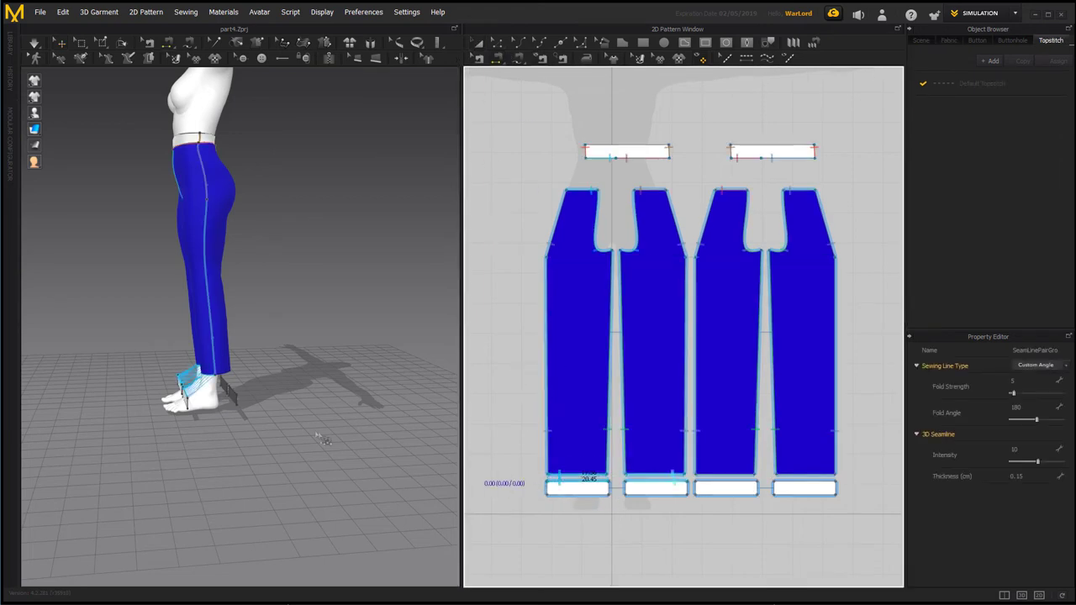
click(739, 479)
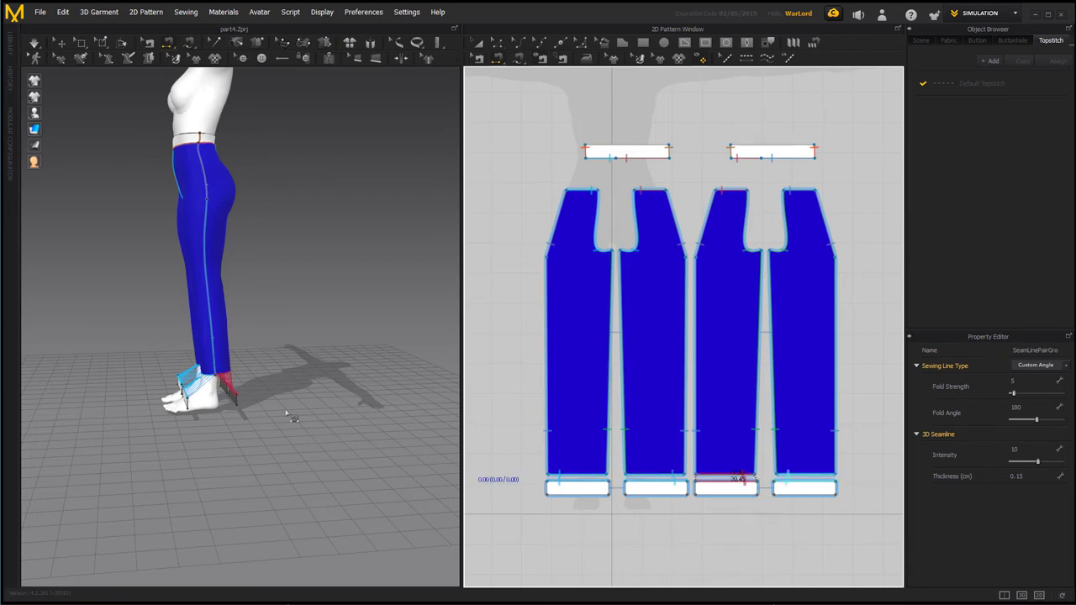
mouse_move(286, 412)
right_down()
mouse_move(153, 411)
mouse_move(297, 403)
right_up()
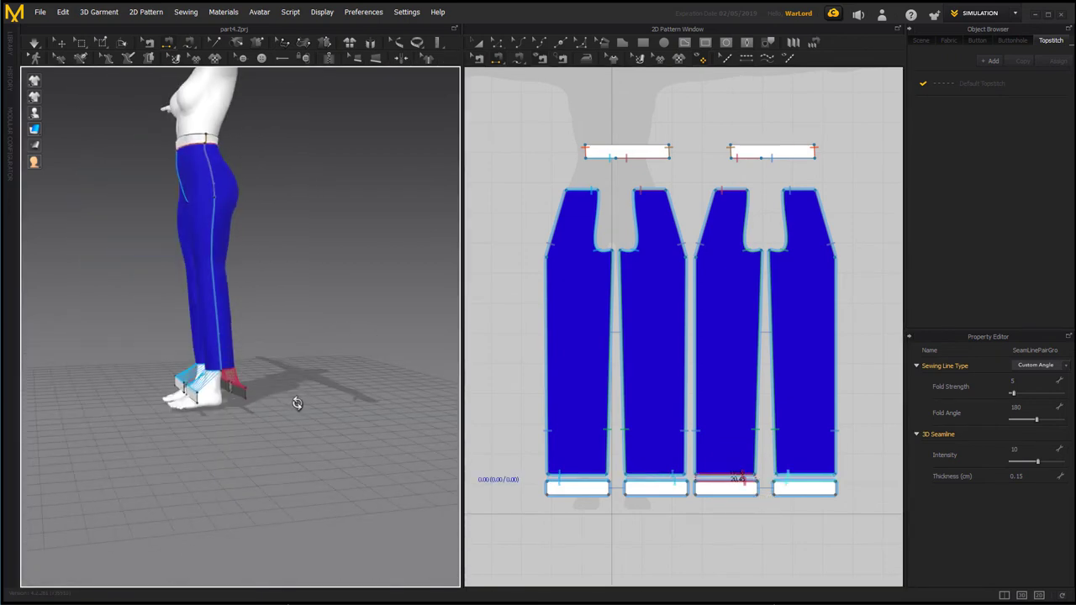
Sew the side edges of the front cuffs to the matching side edges of the back cuffs
click(548, 492)
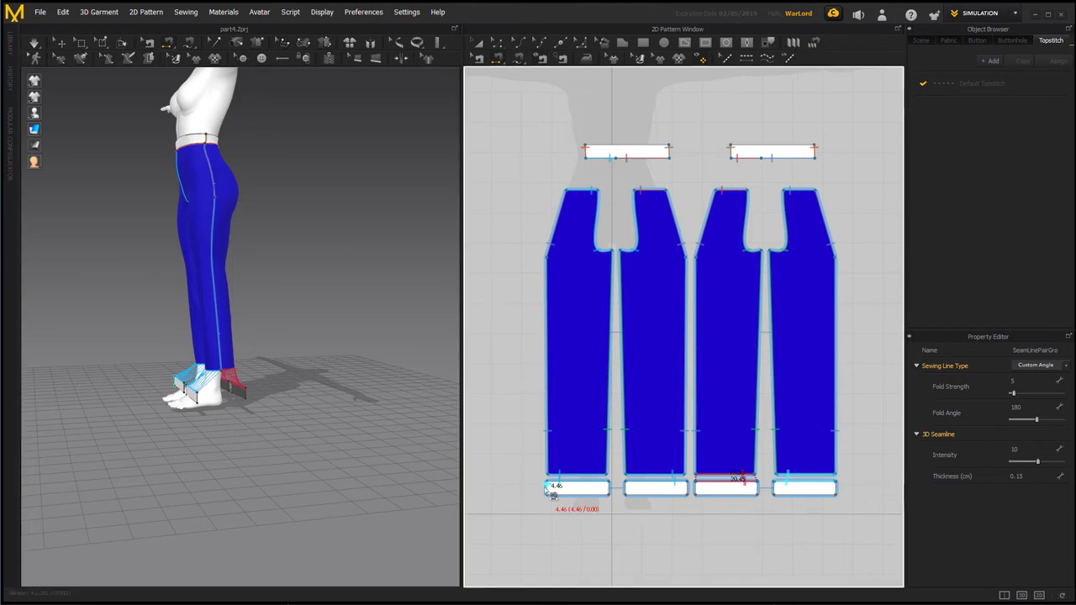
click(844, 493)
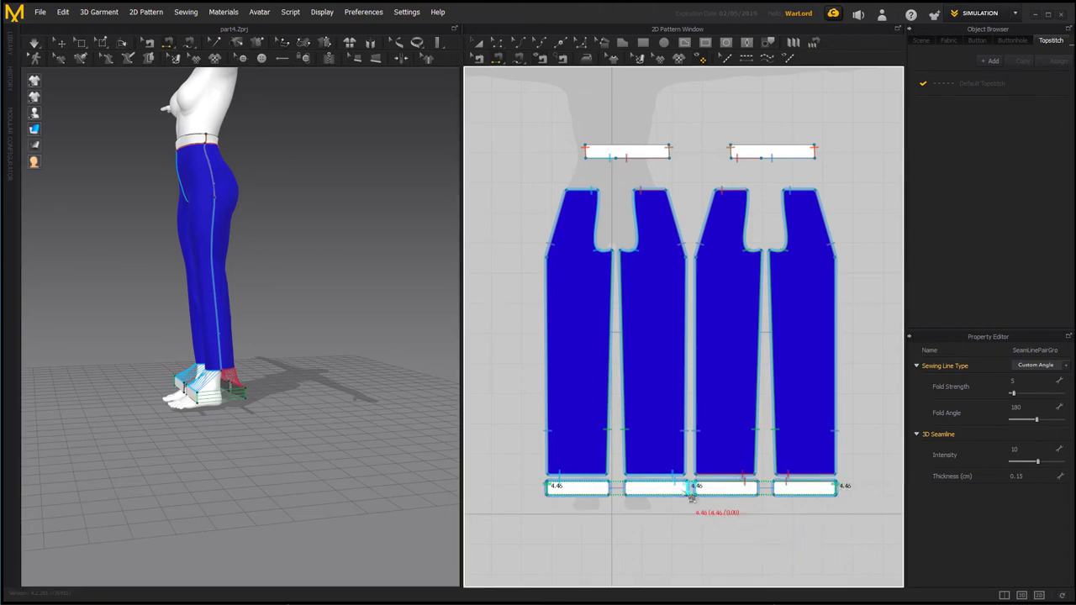
right_drag(289, 428, 365, 404)
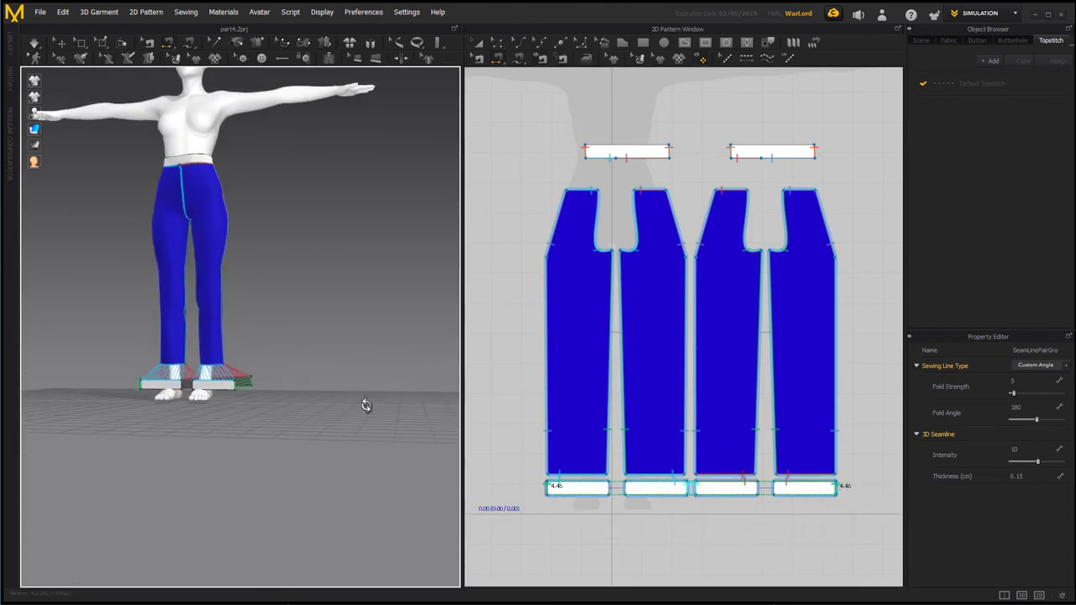
Raise all four cuffs together slightly toward the hems in 3D, simulate the garment, and inspect the draped cuffs
click(479, 41)
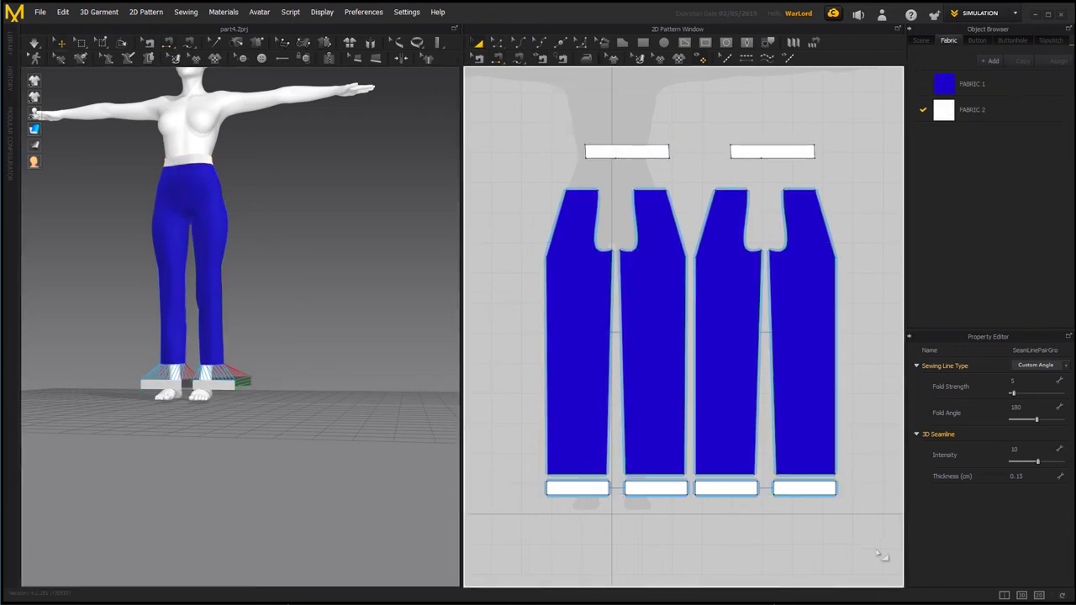
drag(840, 518, 517, 470)
drag(195, 347, 195, 334)
click(33, 42)
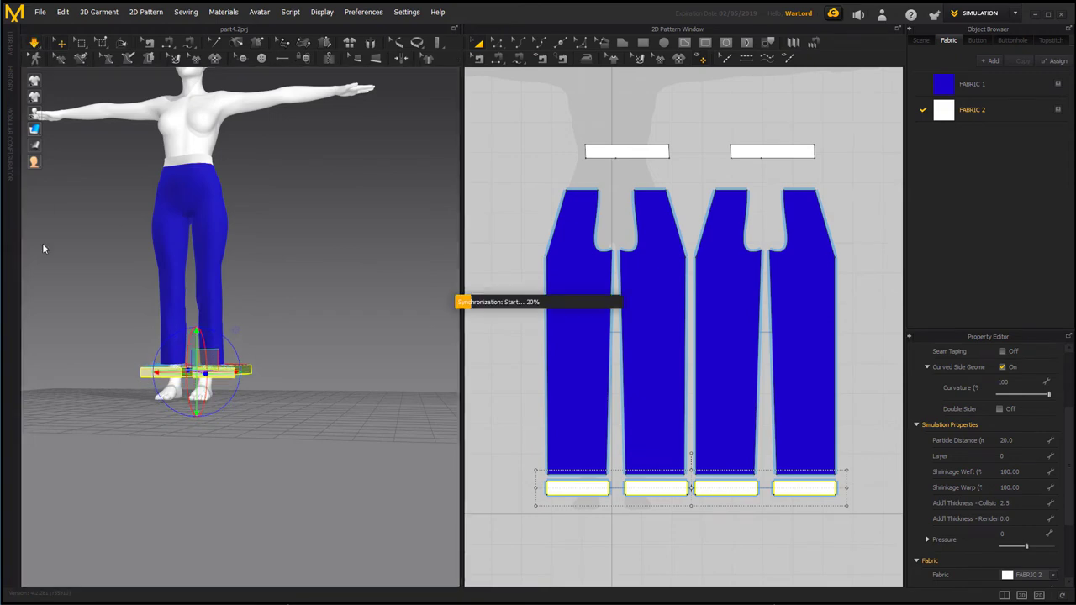
mouse_move(264, 312)
right_down()
mouse_move(47, 328)
mouse_move(377, 328)
mouse_move(269, 331)
right_up()
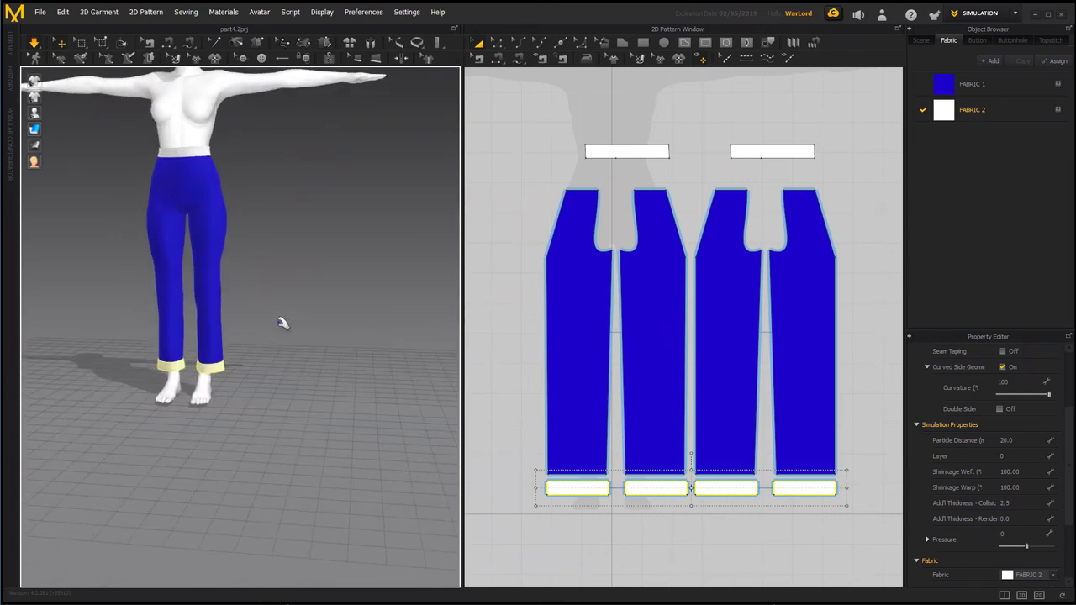
click(280, 322)
middle_drag(281, 323, 310, 406)
right_drag(310, 406, 350, 342)
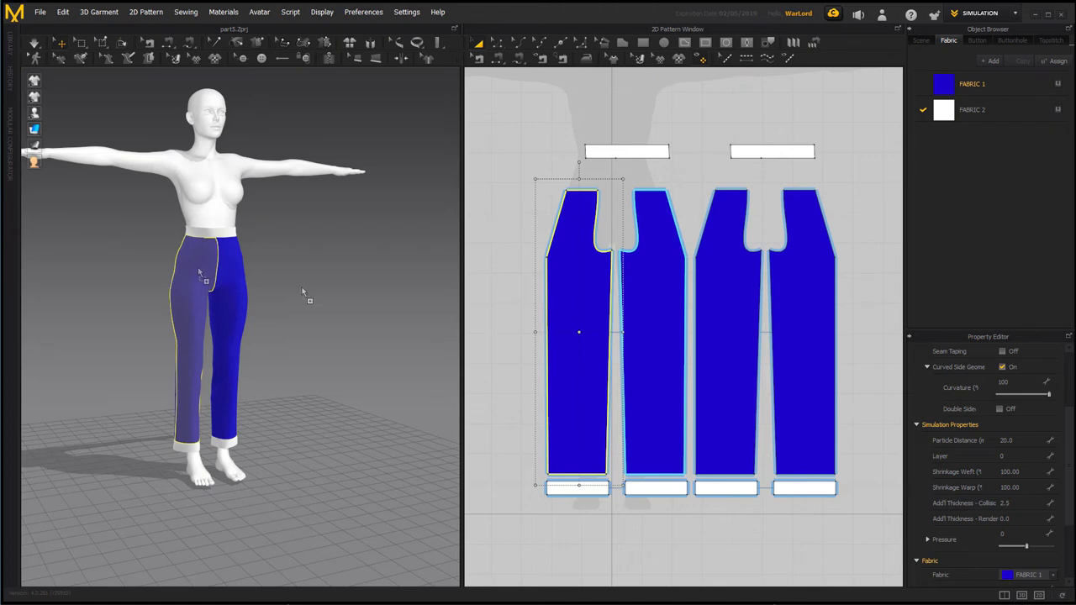
Apply the plaid image to FABRIC 1 as a Texture map and set the fabric's colour to white
drag(302, 292, 574, 286)
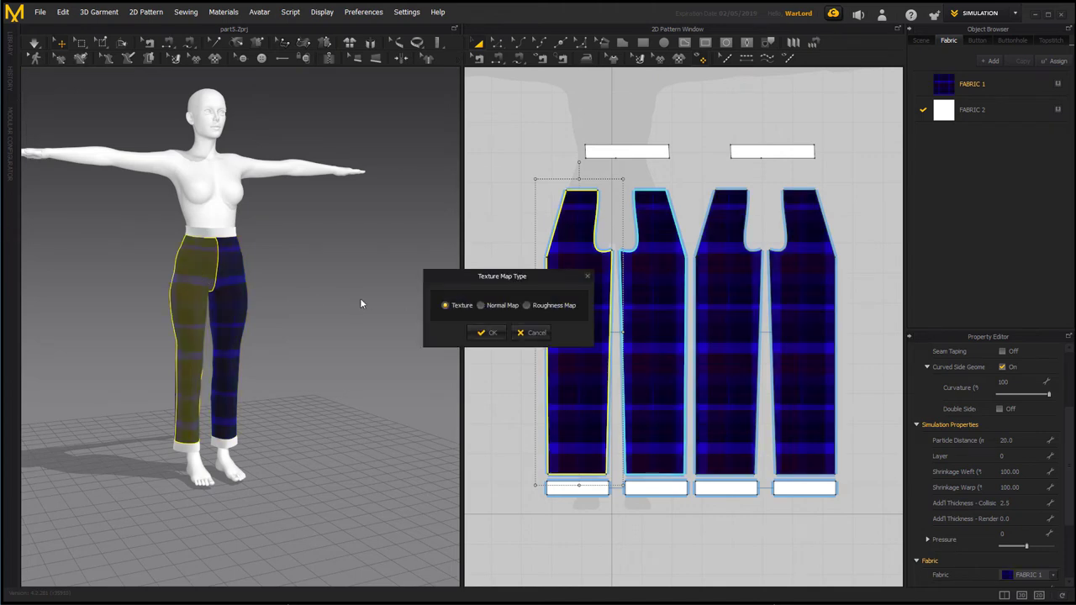
click(484, 331)
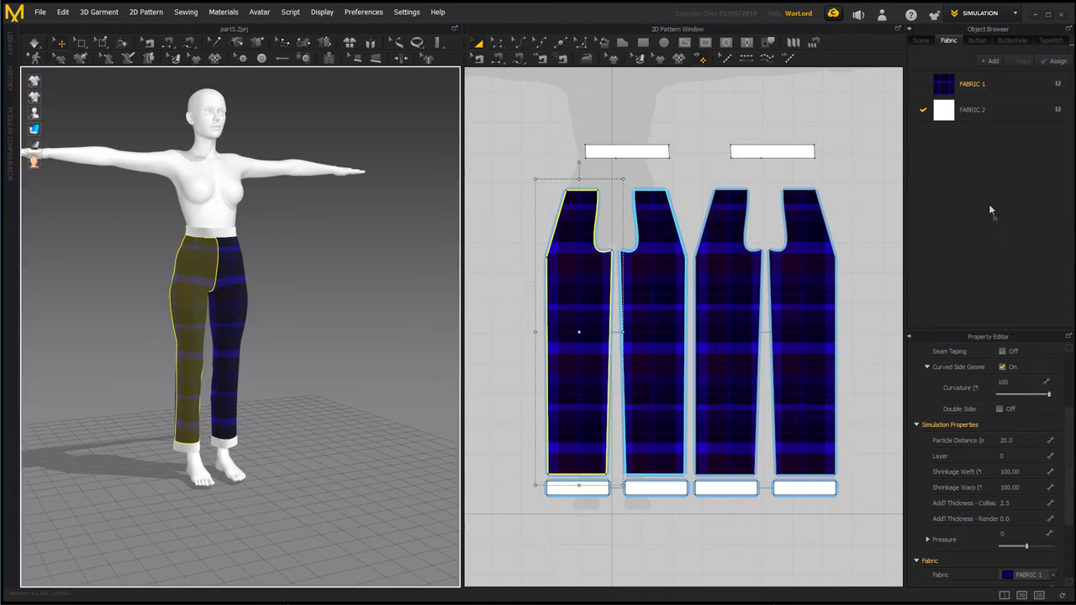
click(983, 84)
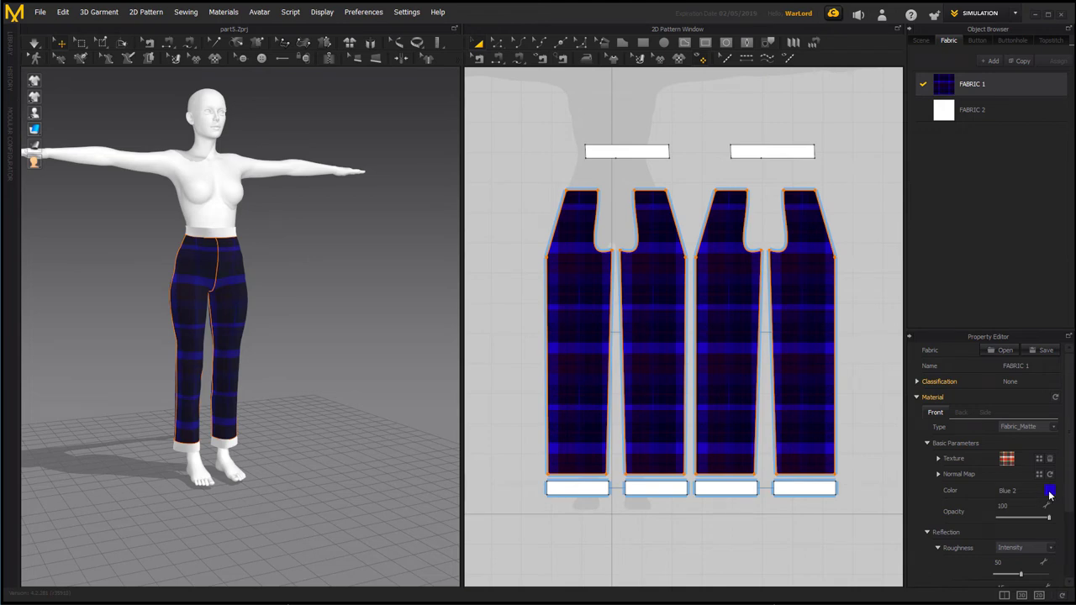
click(1049, 492)
click(575, 371)
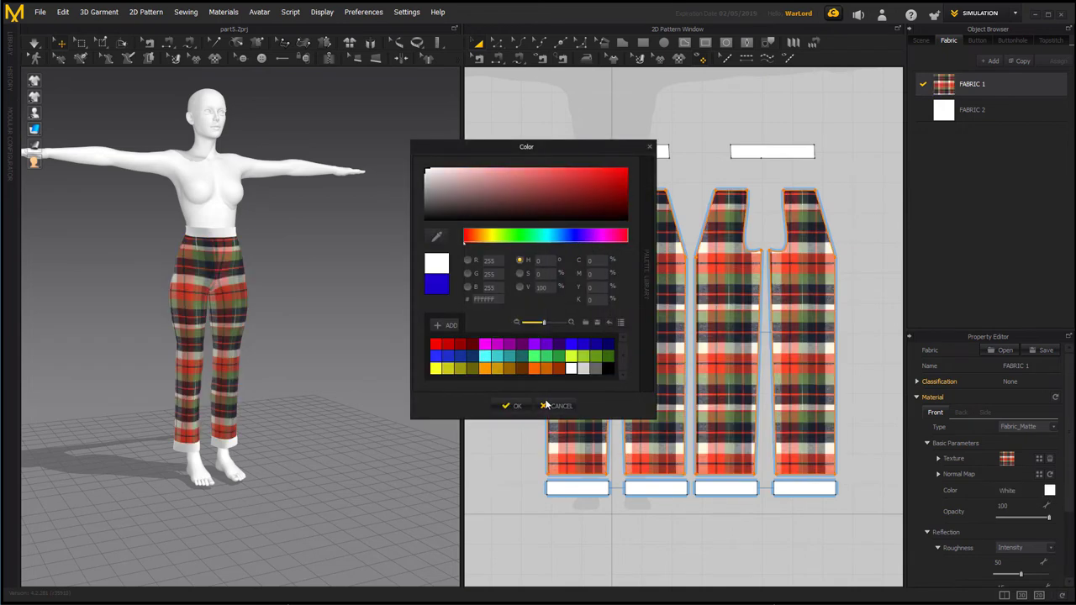
click(509, 406)
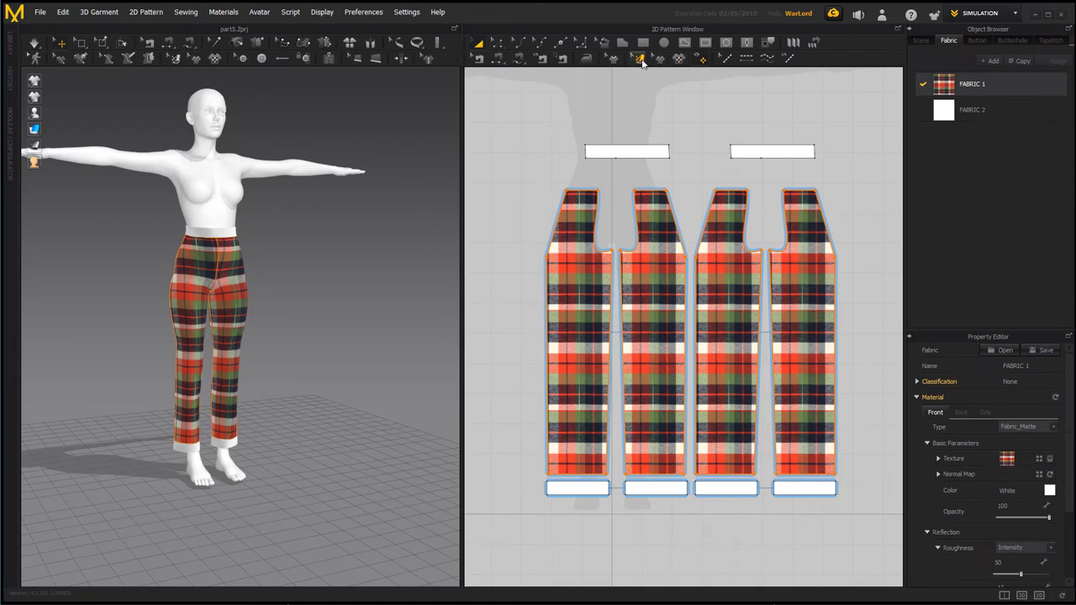
Shift the plaid texture slightly left on the third leg pattern with Edit Texture to align it at the side seam
mouse_move(347, 252)
right_down()
mouse_move(204, 249)
mouse_move(355, 248)
right_up()
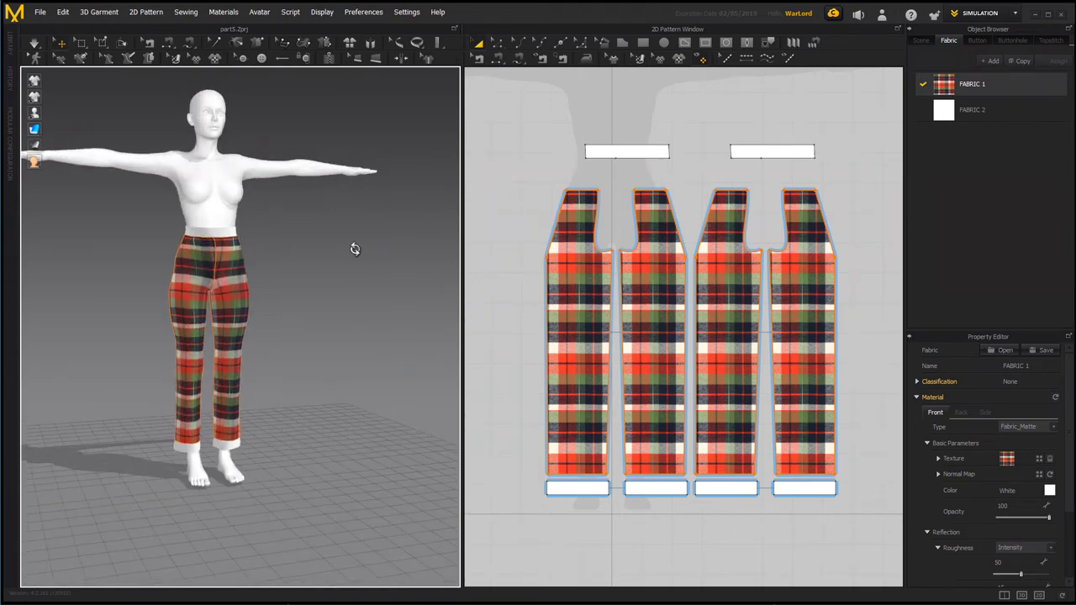
right_drag(286, 247, 137, 267)
scroll(318, 269, up, 2)
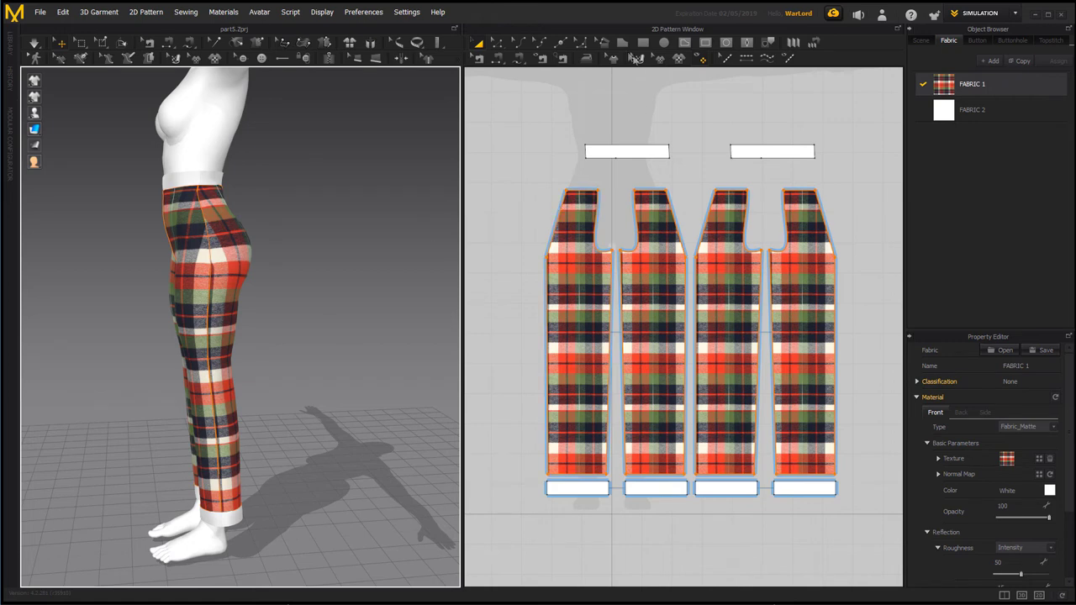
click(636, 58)
click(589, 314)
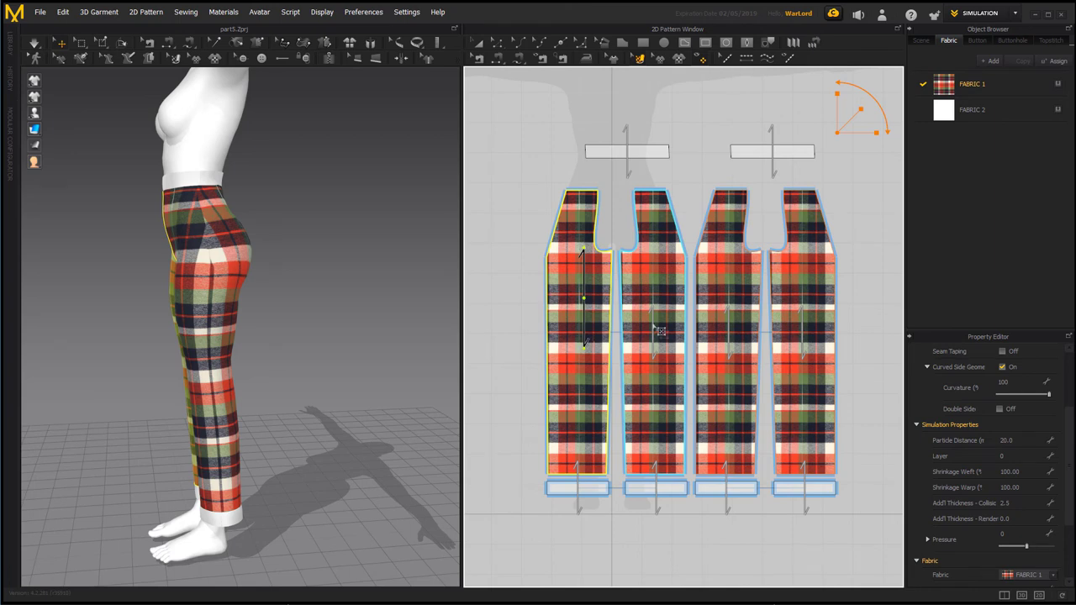
click(679, 322)
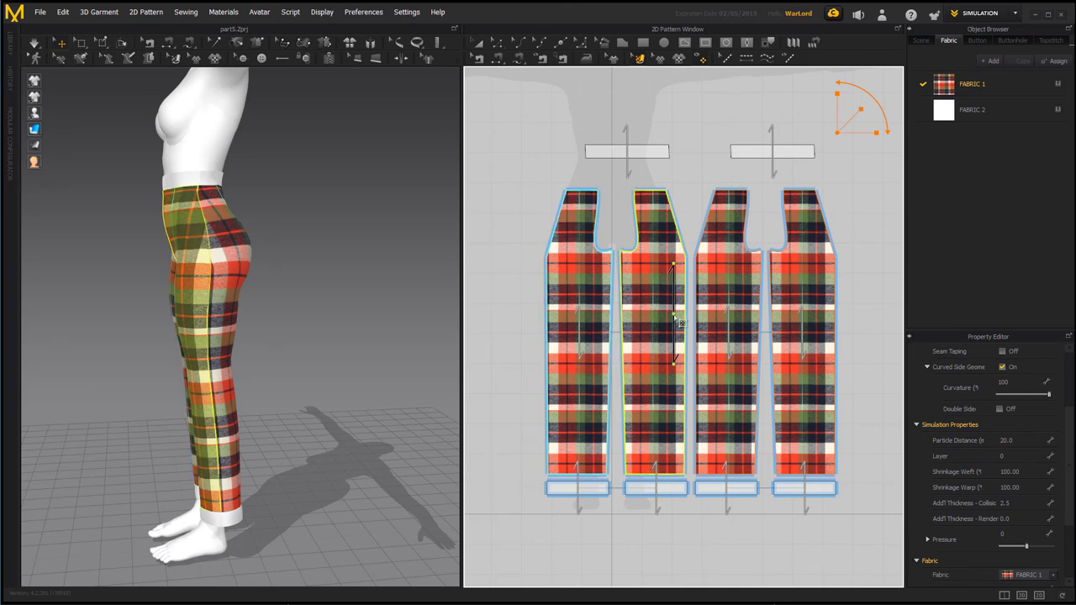
click(719, 322)
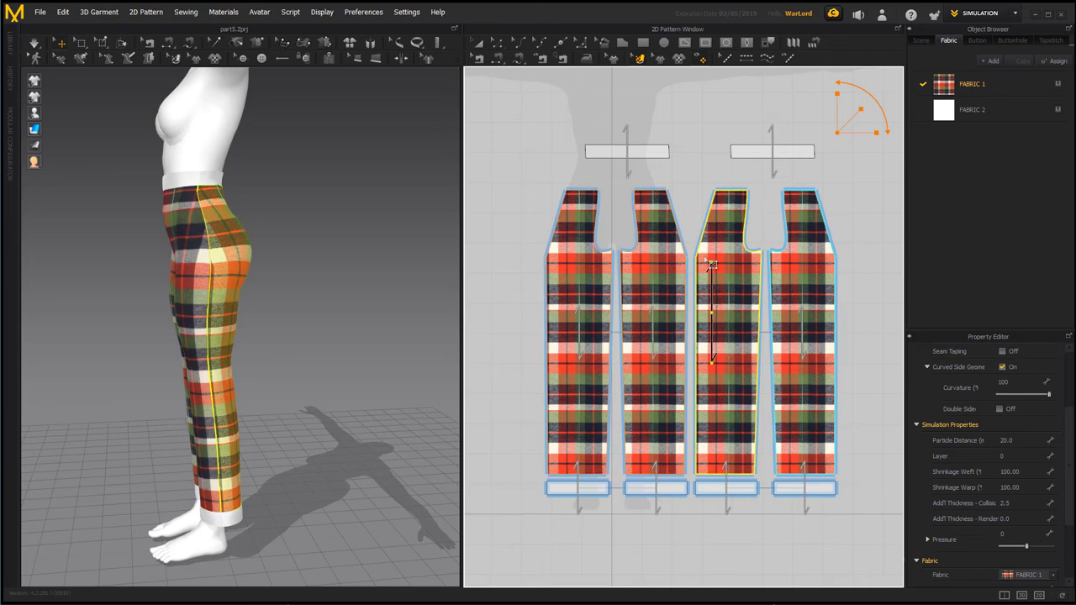
drag(711, 266, 710, 263)
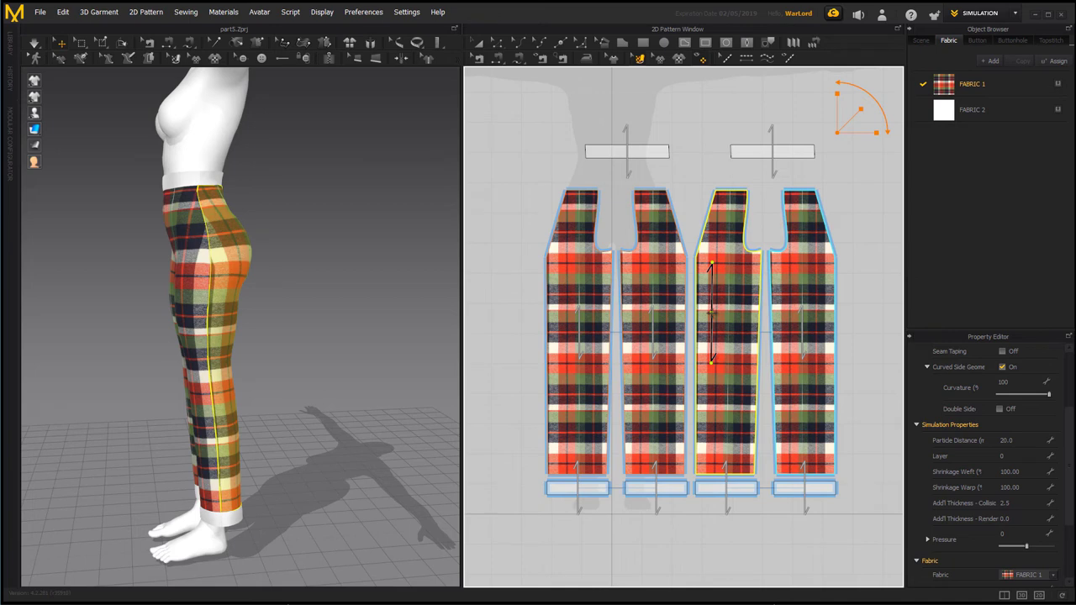
drag(711, 313, 709, 313)
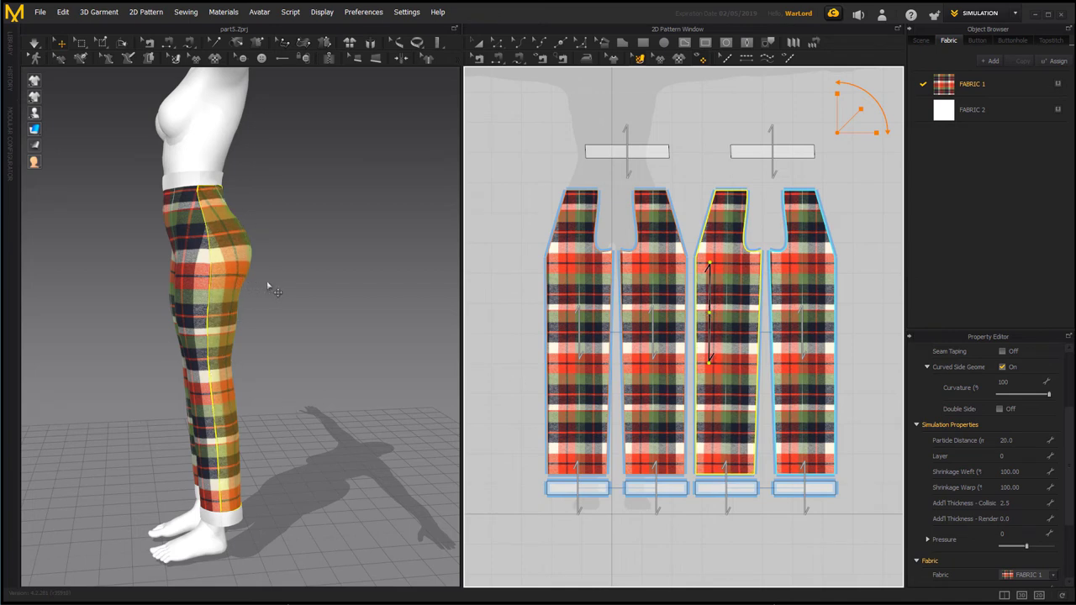
Rotate the plaid texture on the second leg pattern slightly counterclockwise while checking the front of the trousers
right_drag(270, 287, 405, 299)
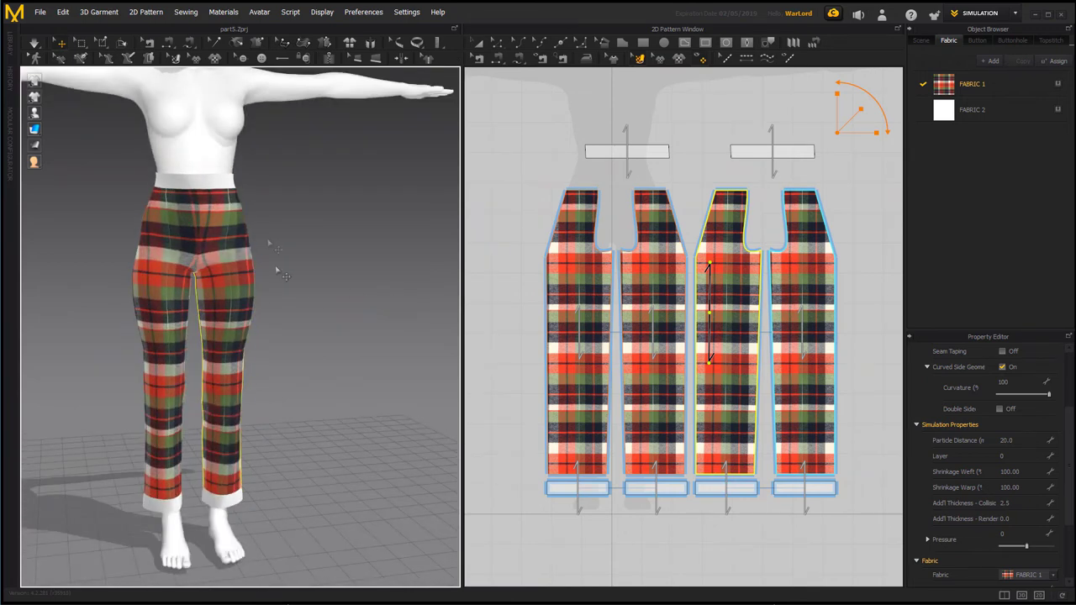
click(656, 248)
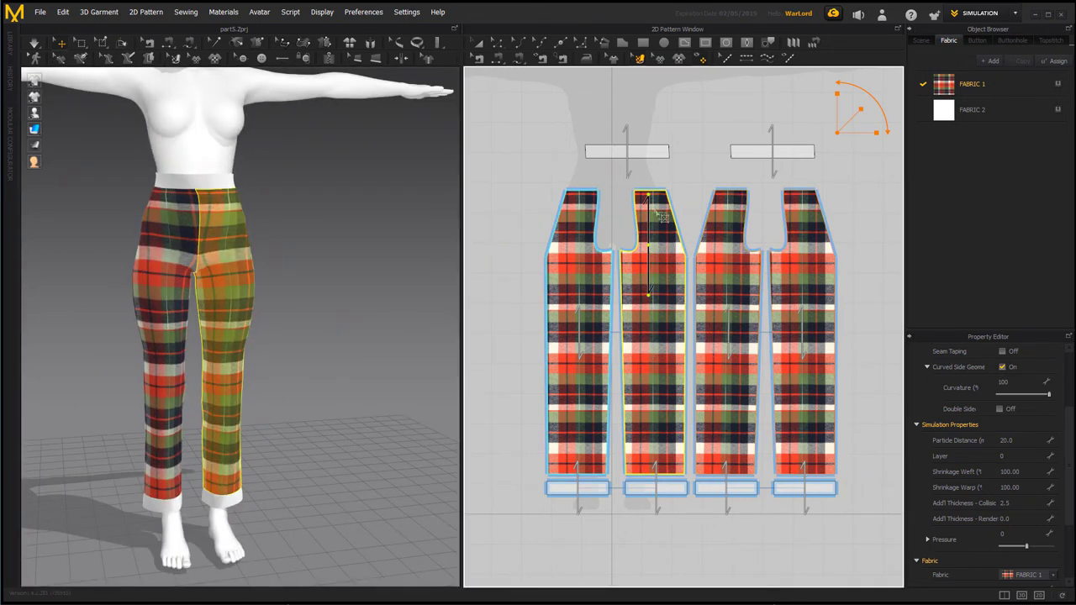
drag(647, 294, 652, 290)
click(645, 197)
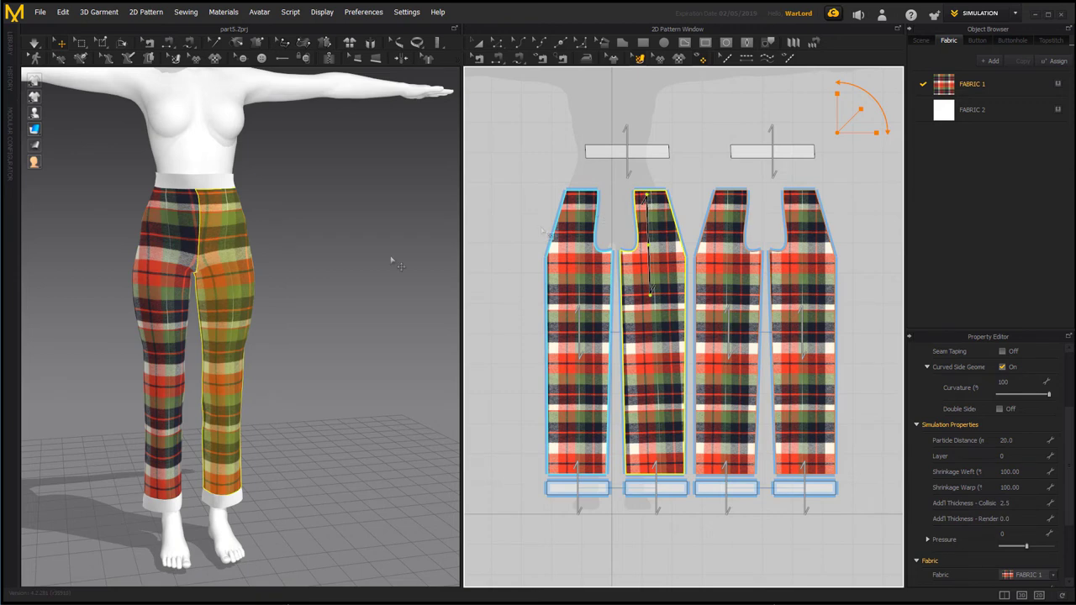
Rotate the plaid texture on the first leg pattern slightly clockwise and inspect the trousers from the sides and front
click(588, 232)
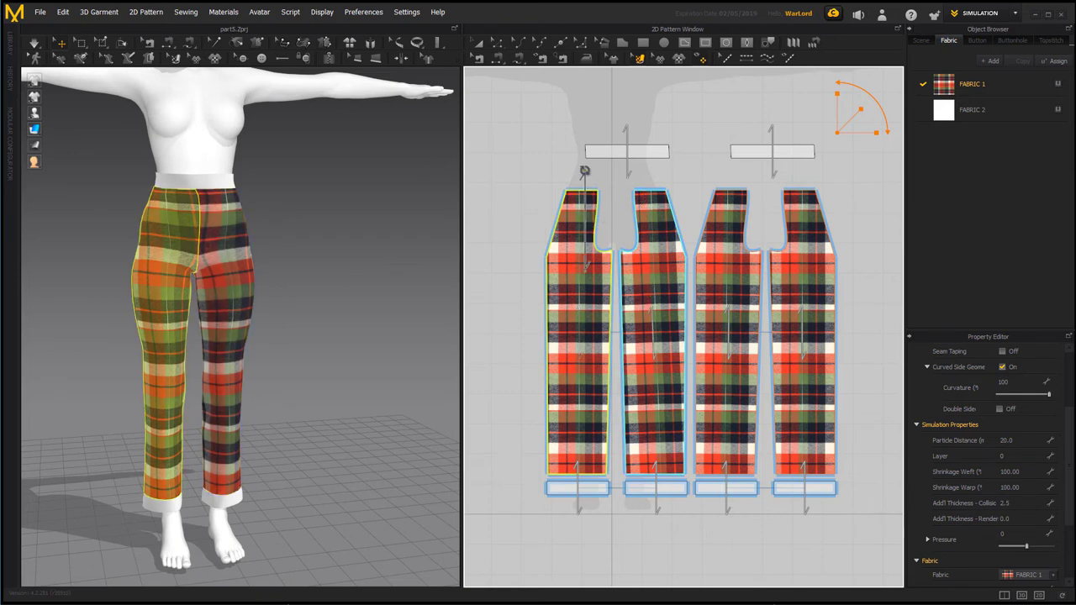
drag(585, 171, 586, 170)
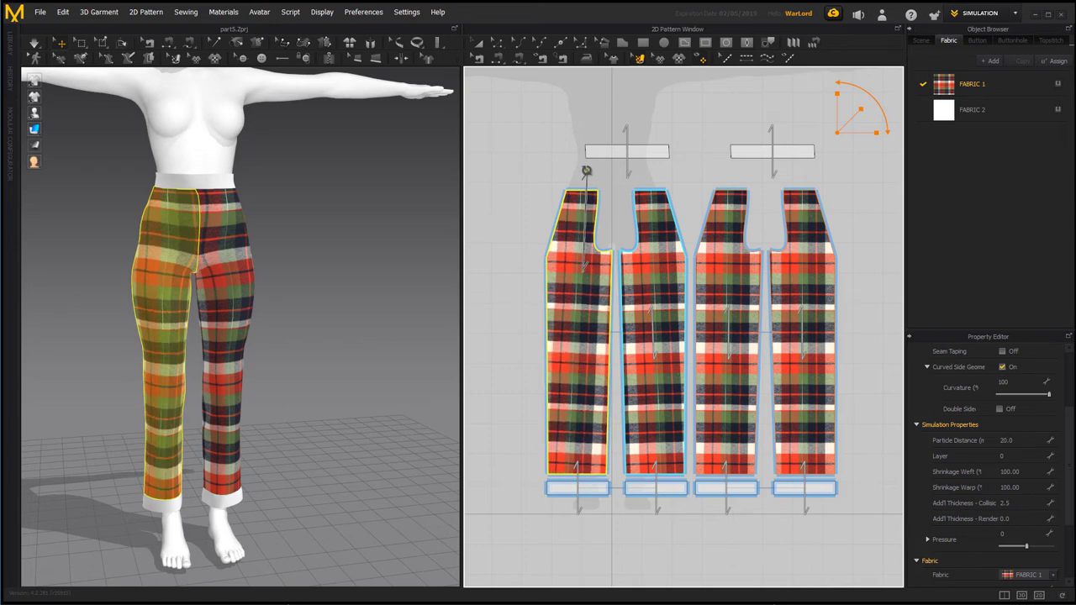
click(586, 171)
right_drag(314, 293, 168, 286)
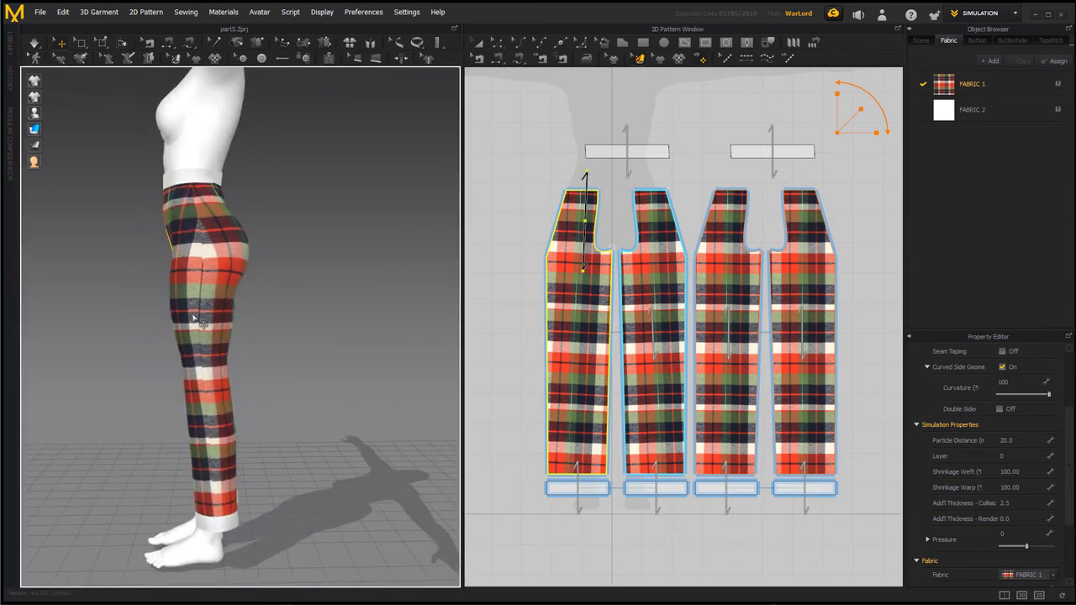
right_drag(216, 356, 74, 348)
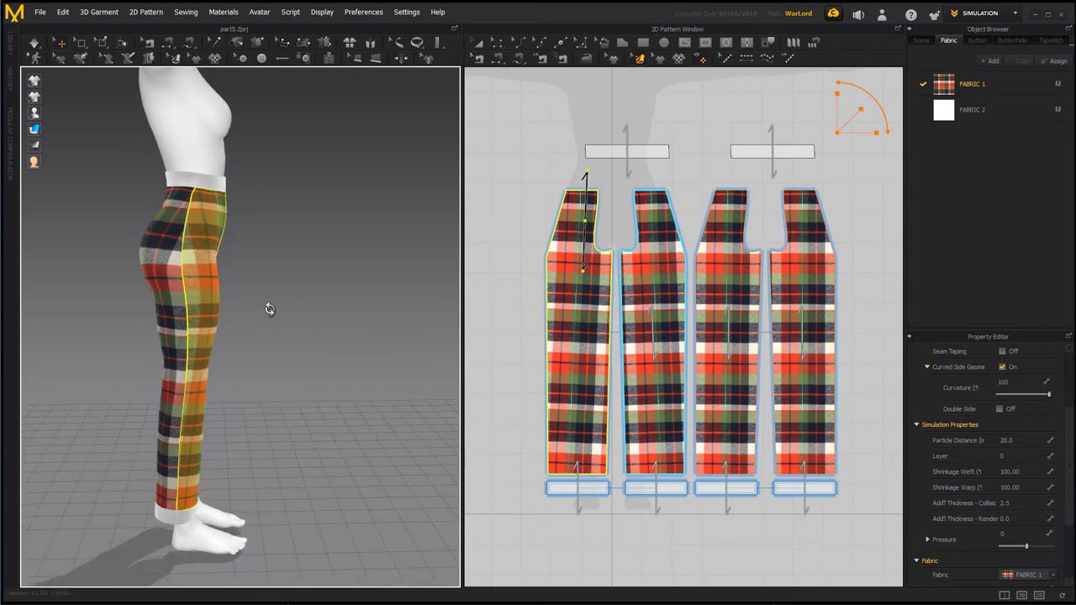
right_drag(367, 324, 288, 319)
scroll(300, 340, up, 2)
scroll(302, 340, down, 3)
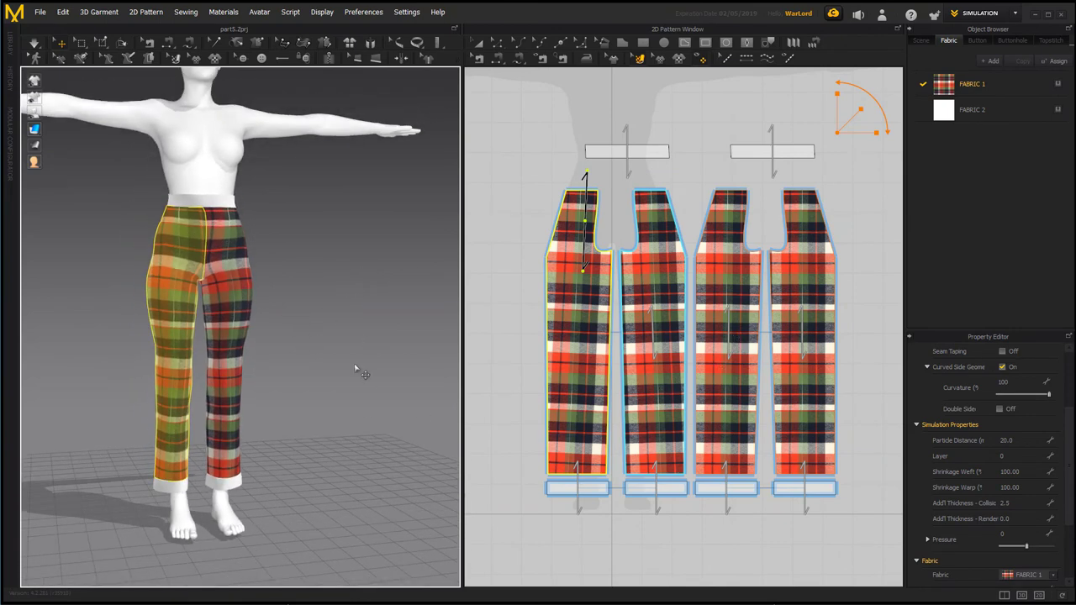
Apply an image to FABRIC 2 on the waistbands and cuffs as a Texture map and finish texture editing
click(1024, 110)
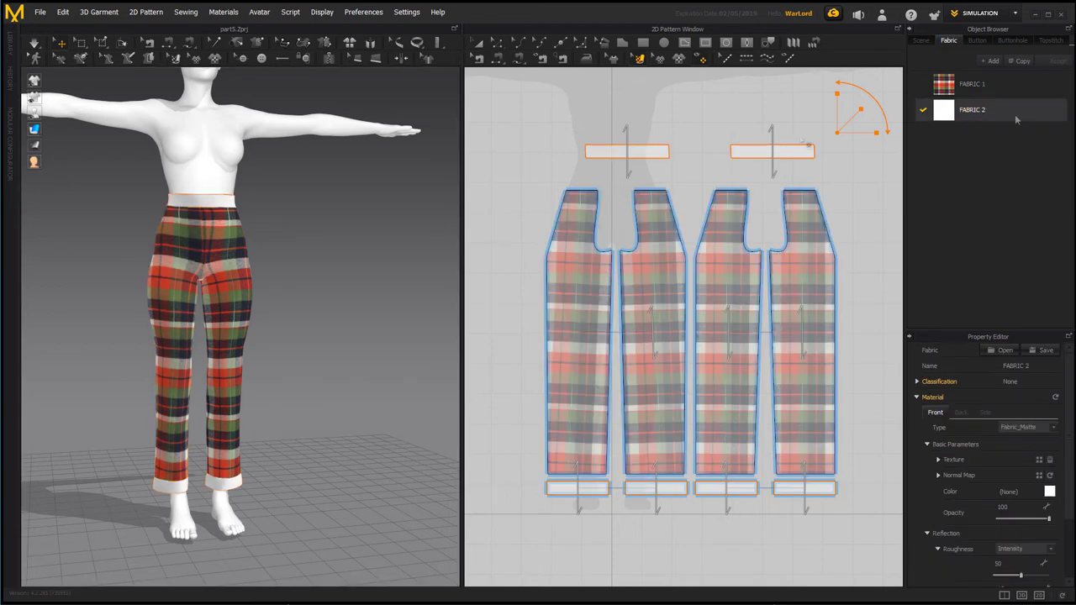
drag(400, 207, 599, 151)
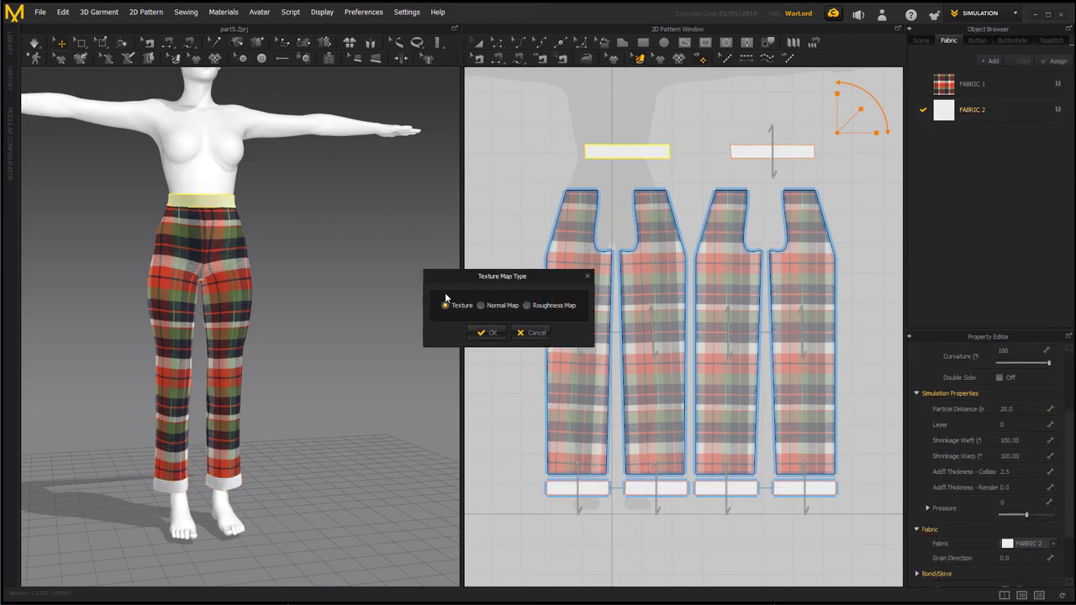
click(485, 333)
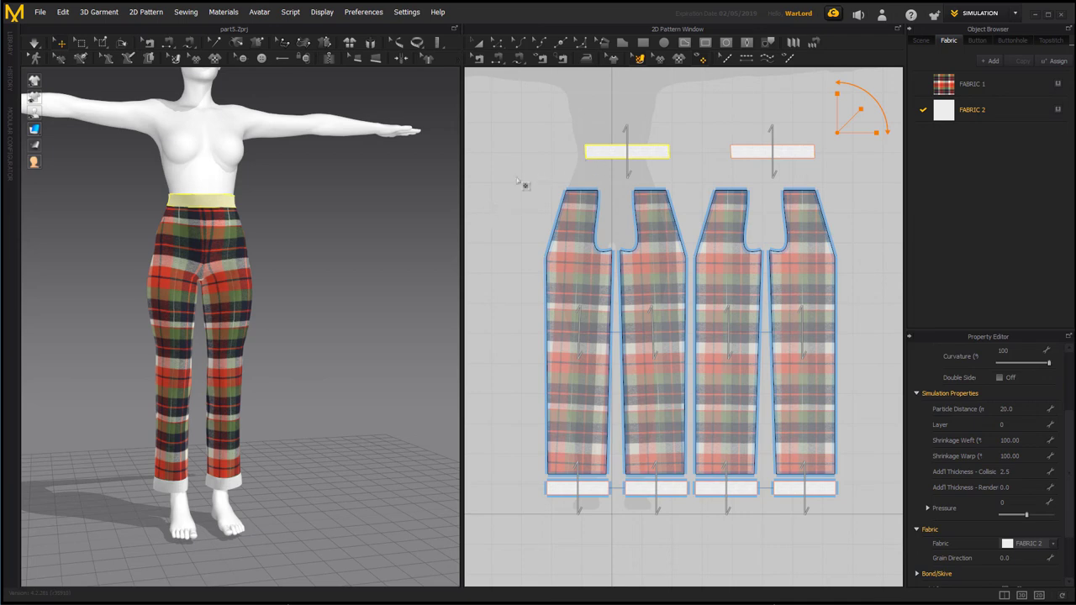
click(639, 58)
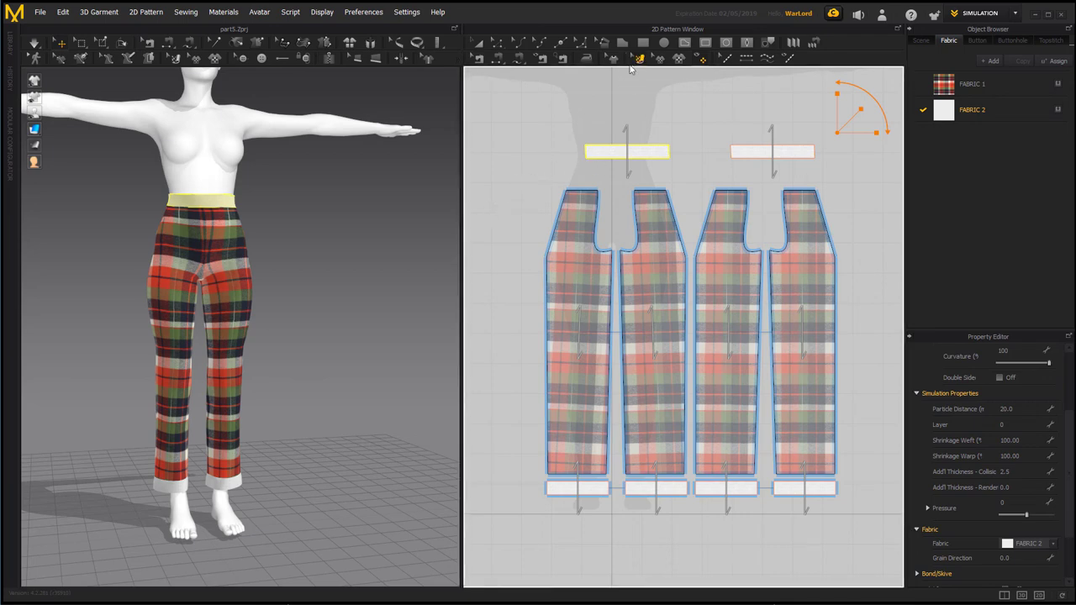
click(477, 43)
click(627, 151)
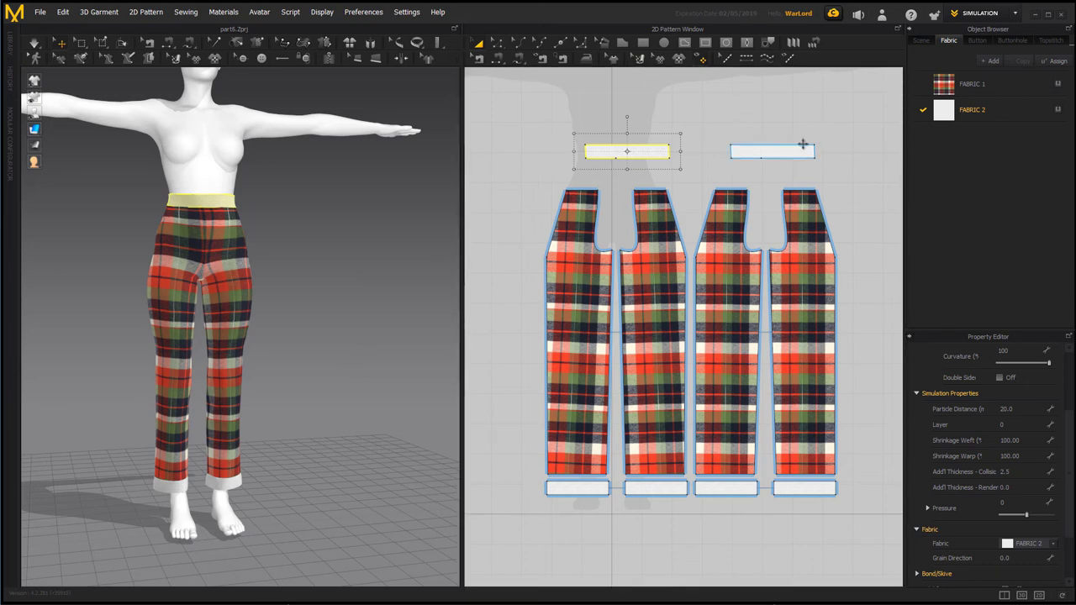
Switch to the UV Editor mode and examine how the pattern pieces lie on the UV tile grid
click(1016, 14)
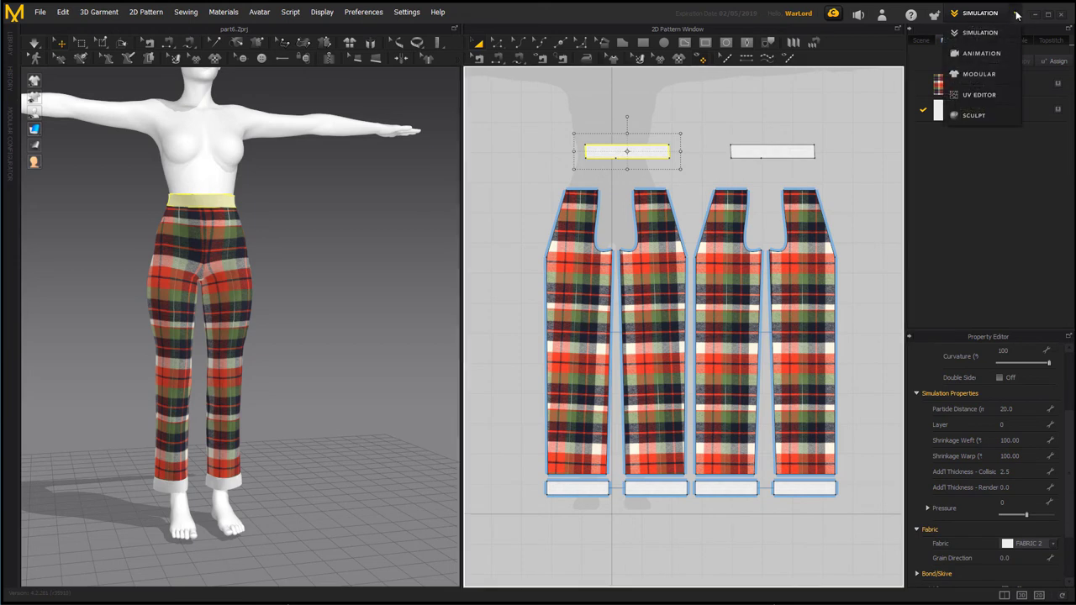
click(975, 95)
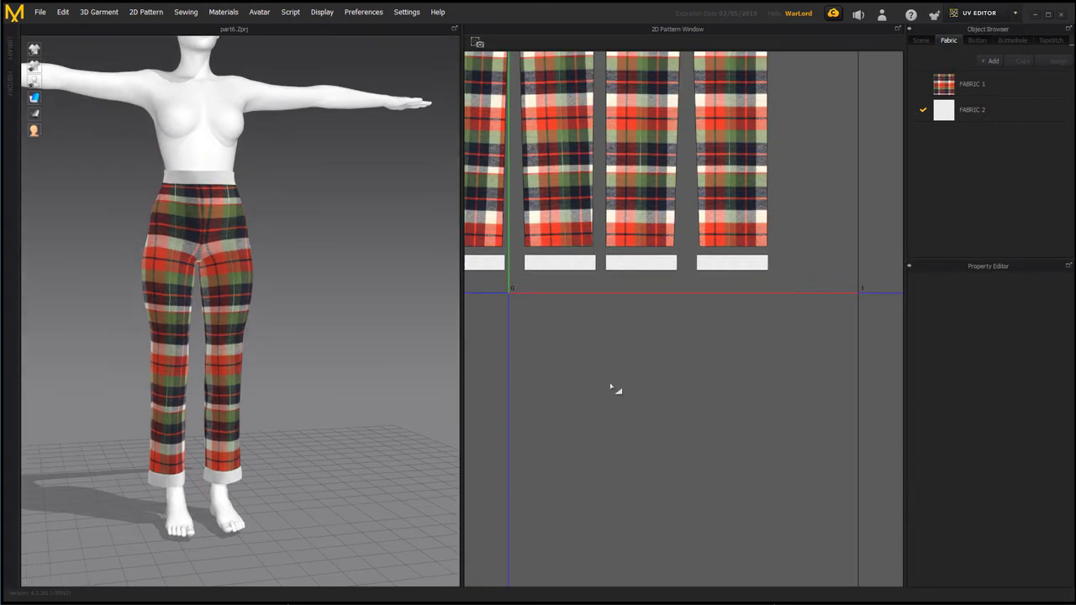
scroll(618, 395, down, 5)
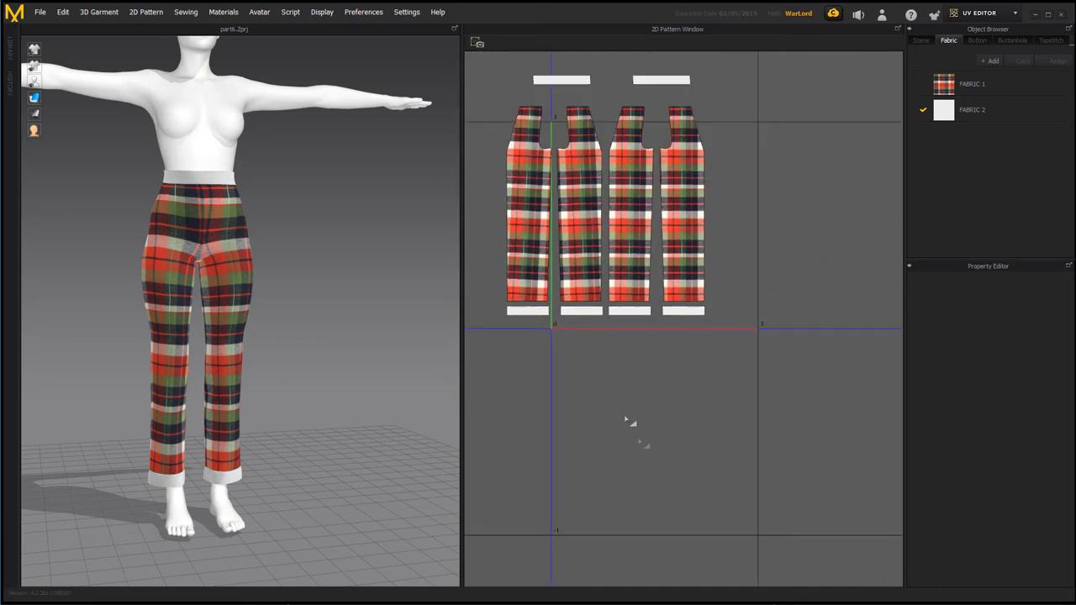
scroll(644, 454, down, 2)
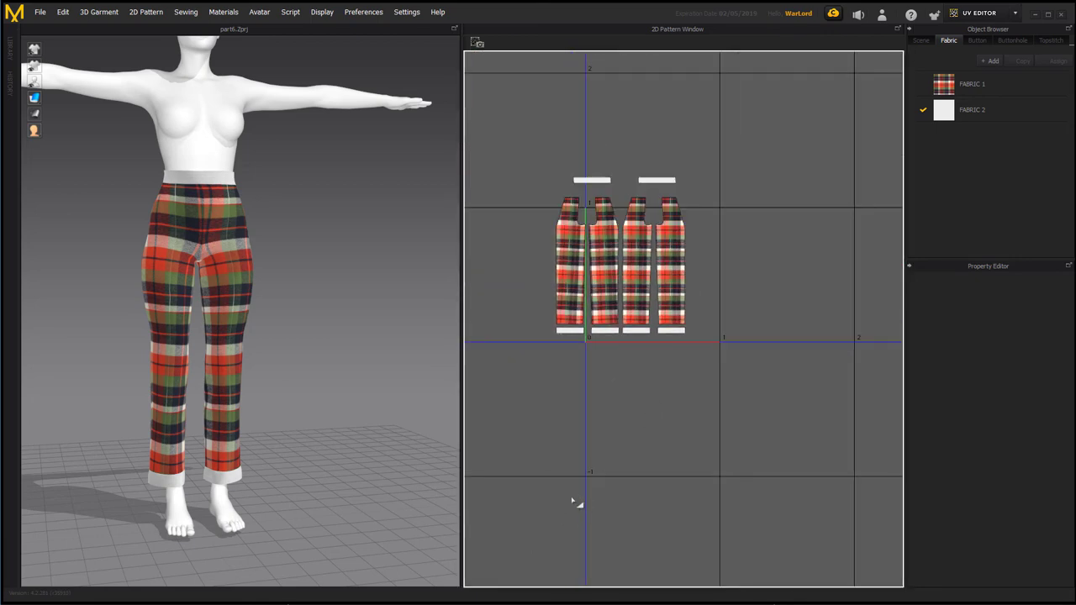
middle_drag(572, 502, 715, 395)
middle_drag(637, 495, 658, 392)
scroll(657, 392, down, 2)
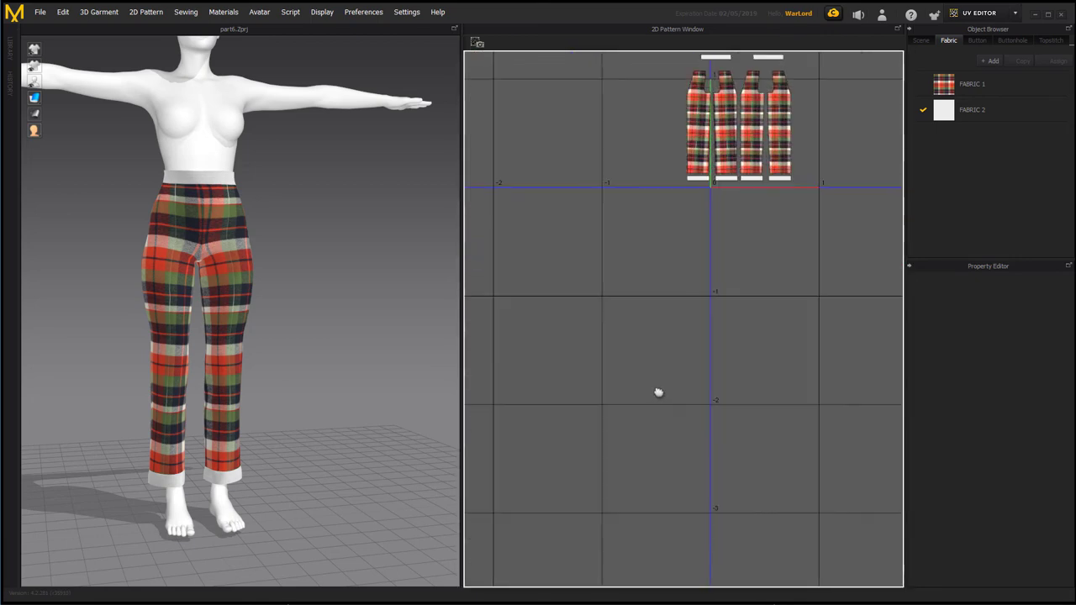
scroll(658, 393, up, 3)
scroll(657, 394, down, 6)
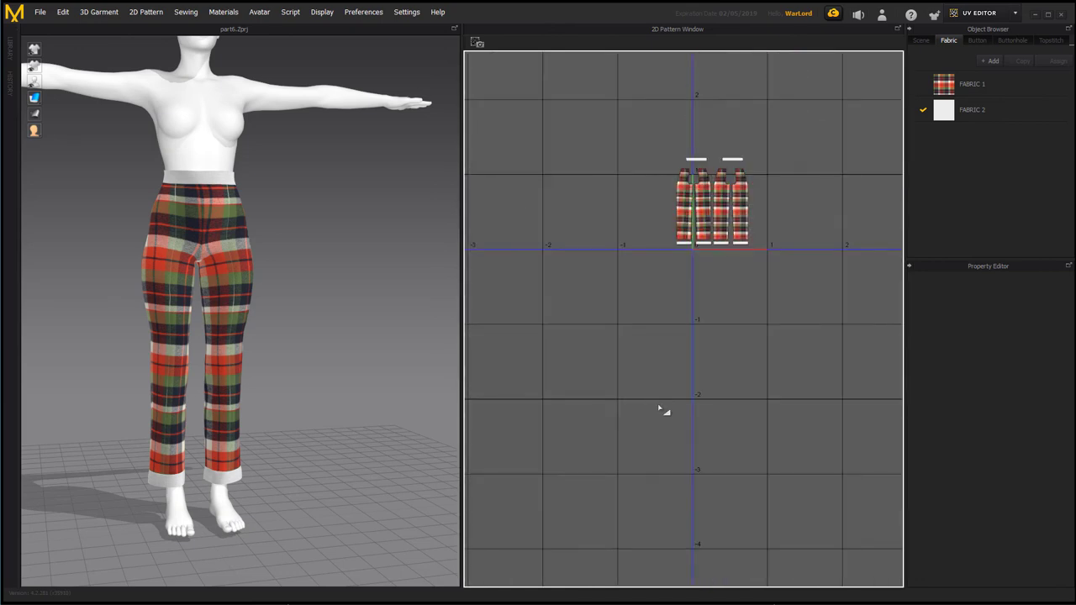
scroll(661, 407, down, 2)
middle_drag(662, 407, 642, 470)
scroll(691, 400, down, 2)
scroll(690, 400, up, 3)
scroll(691, 400, up, 4)
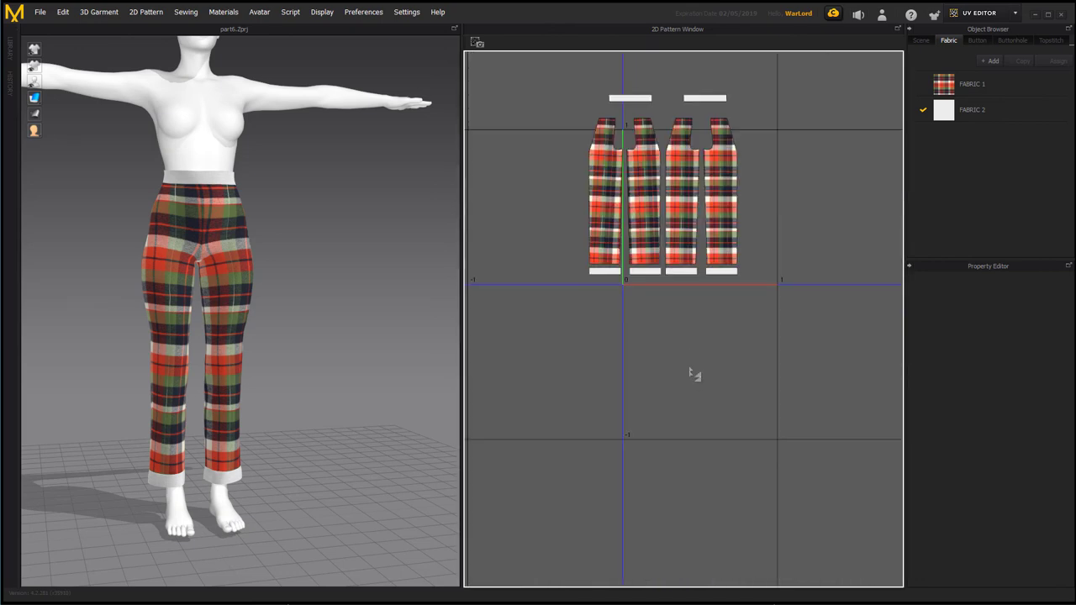
scroll(696, 358, down, 1)
middle_drag(697, 358, 697, 413)
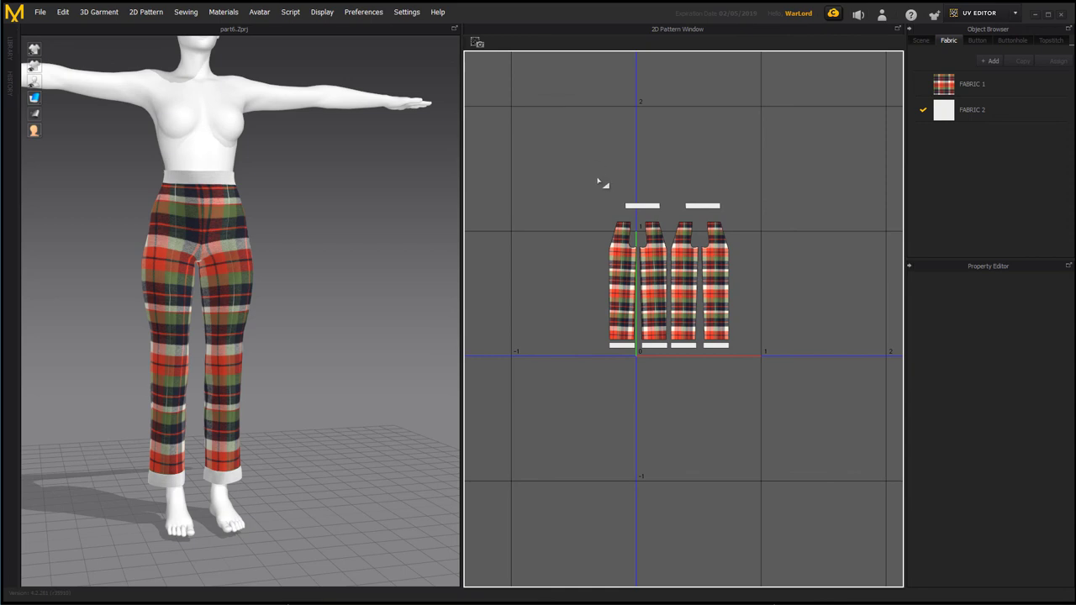
Move all pattern pieces together into the 0–1 UV tile and scale them down proportionally to fit its width
drag(744, 395, 743, 394)
drag(715, 311, 729, 148)
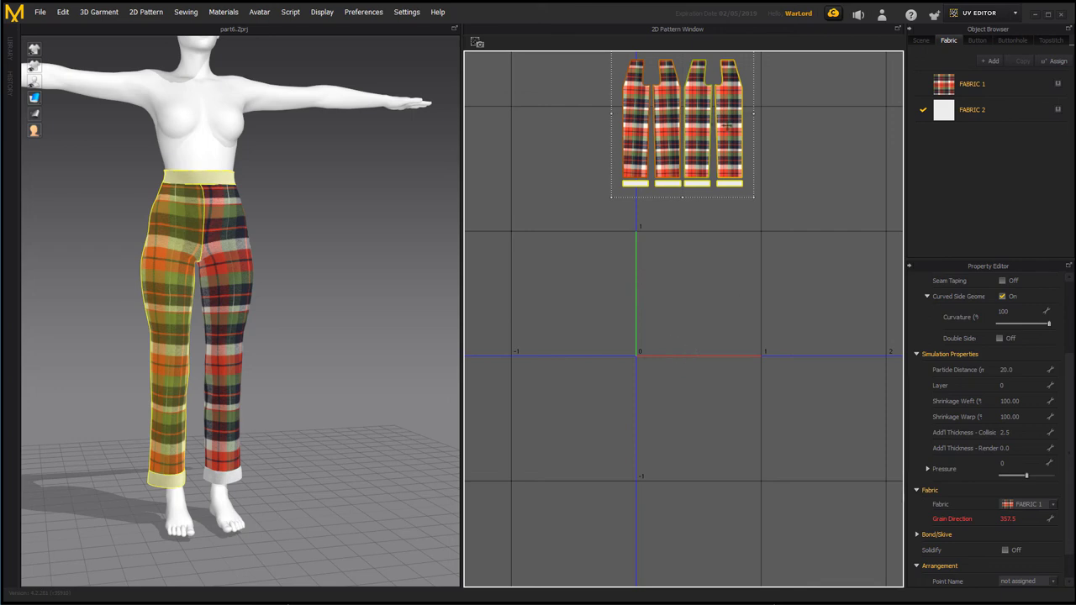
drag(729, 137, 744, 290)
drag(769, 193, 760, 208)
Move both waistband pieces together slightly down toward the leg pieces in the UV layout
click(713, 223)
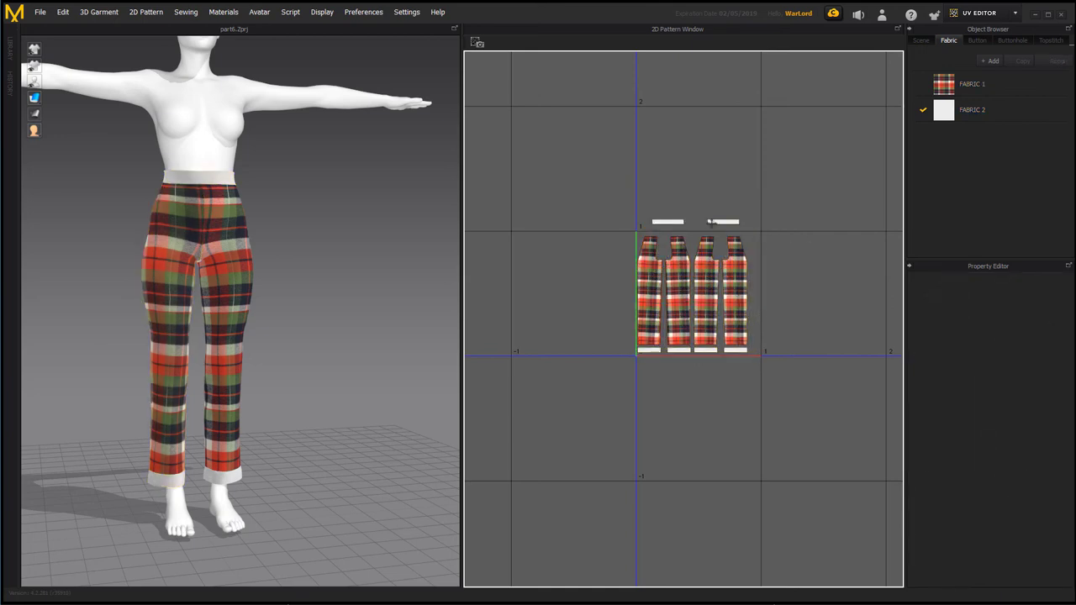
shift+click(659, 221)
drag(659, 221, 658, 226)
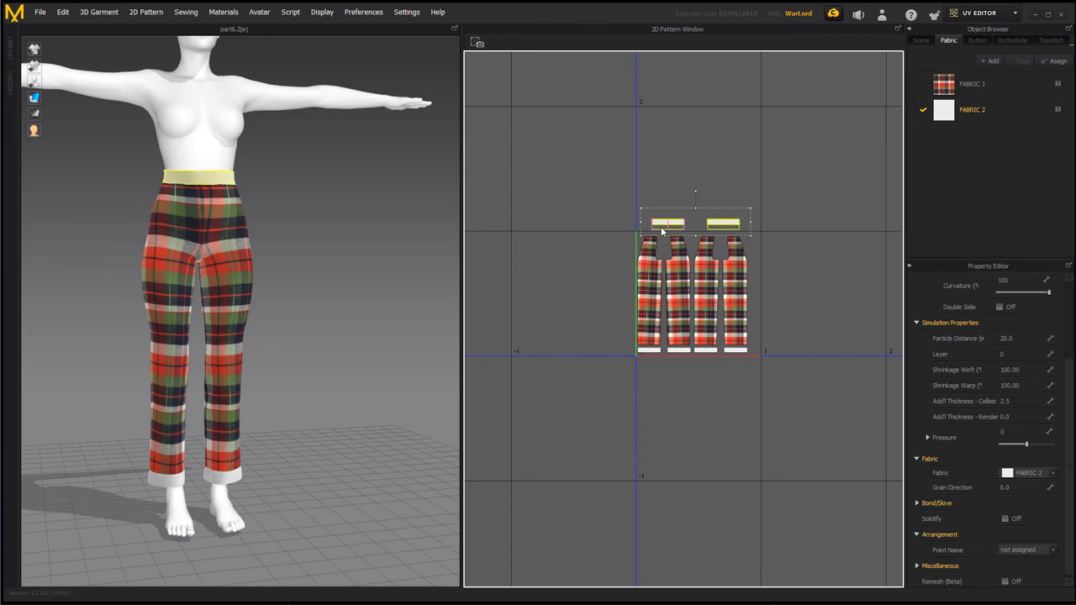
Scale all pieces down a little further and shift them right so the whole layout sits inside the 0–1 UV tile
click(777, 364)
drag(784, 372, 655, 241)
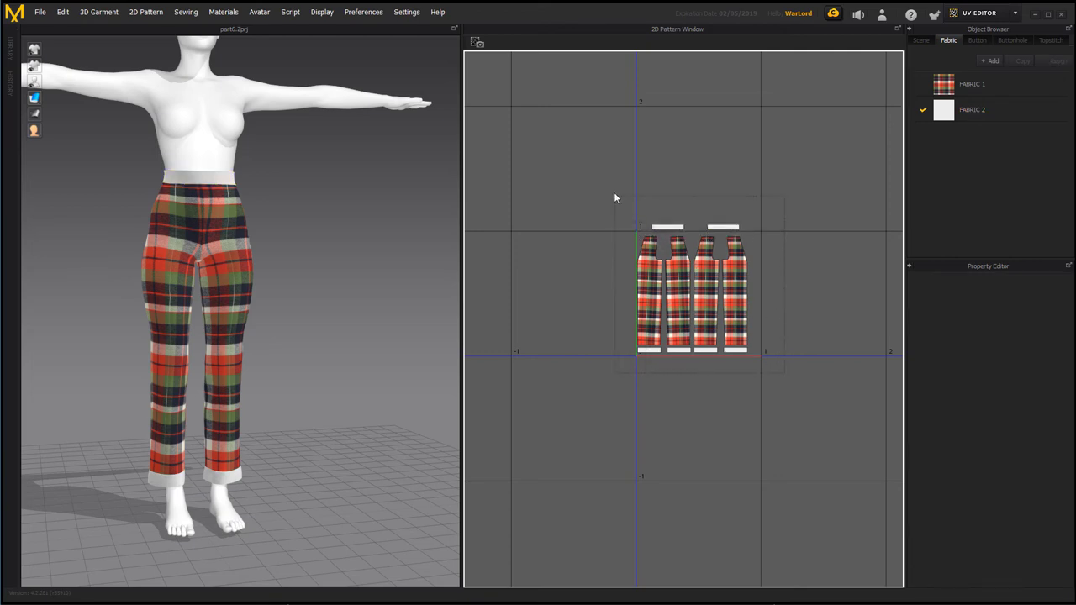
drag(614, 198, 615, 198)
drag(763, 213, 749, 224)
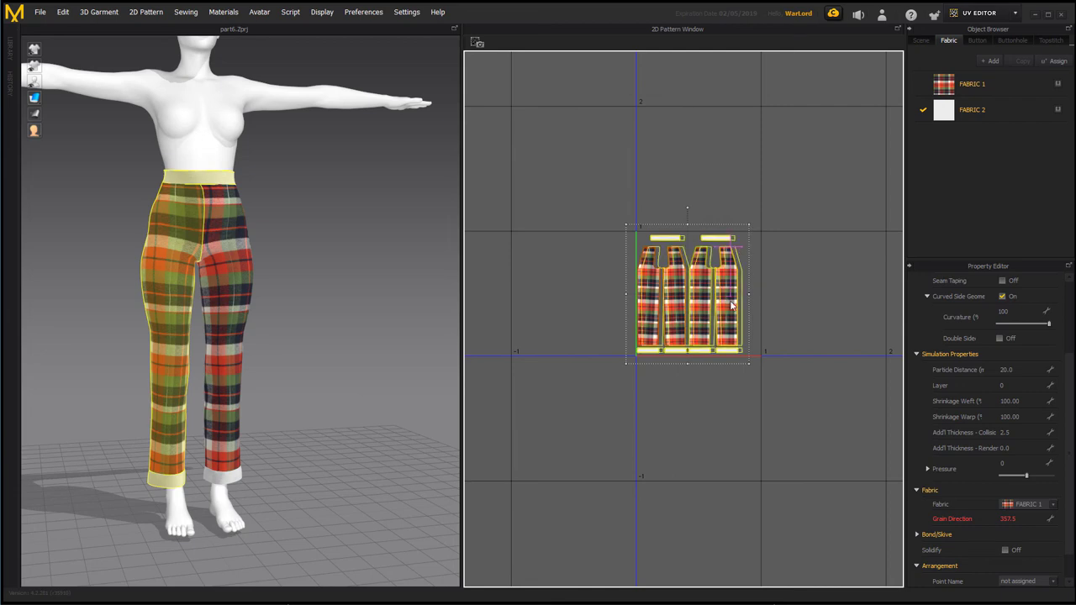
drag(726, 300, 730, 300)
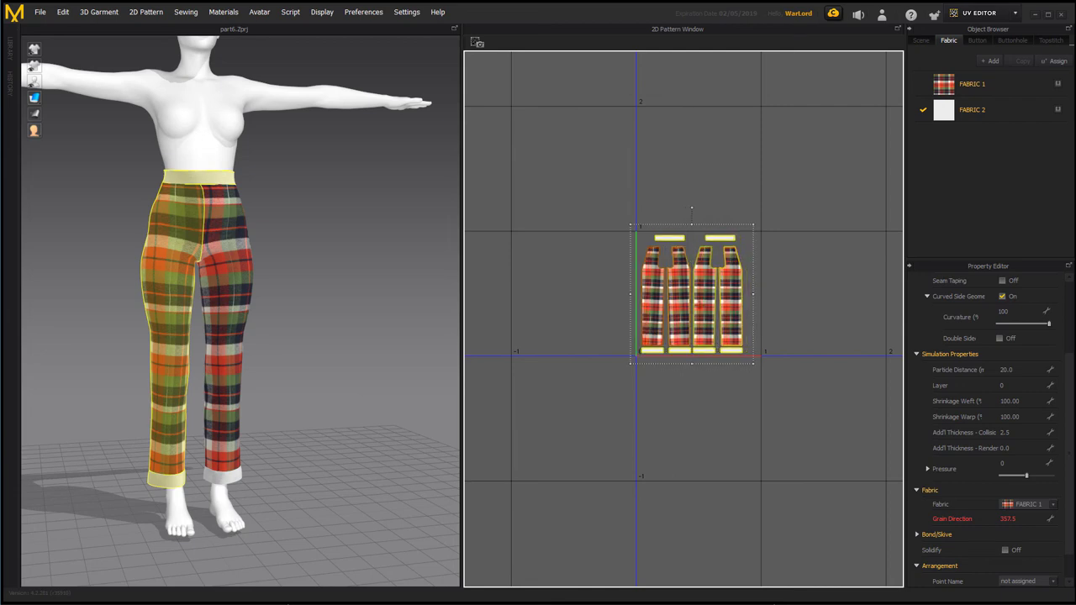
click(612, 311)
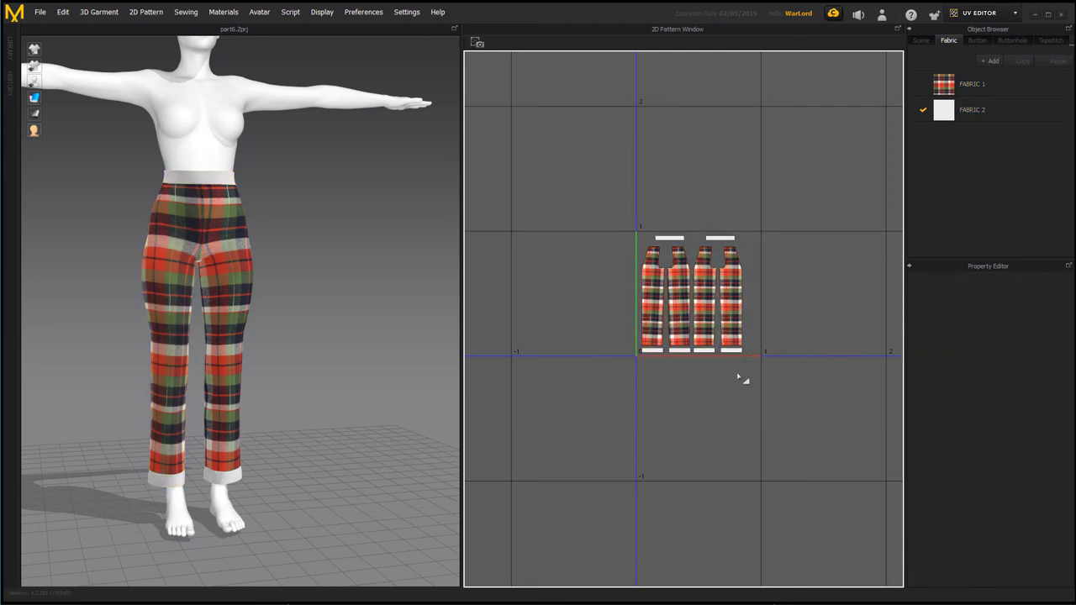
Return to Simulation mode and select all trouser pattern pieces, including the waistbands and cuffs
click(1015, 16)
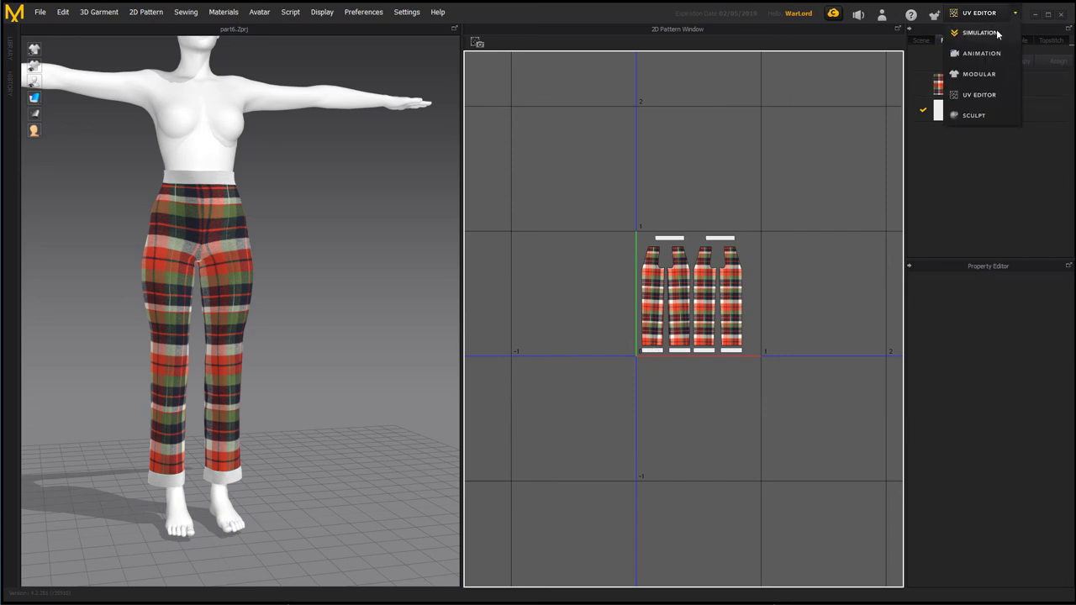
click(980, 32)
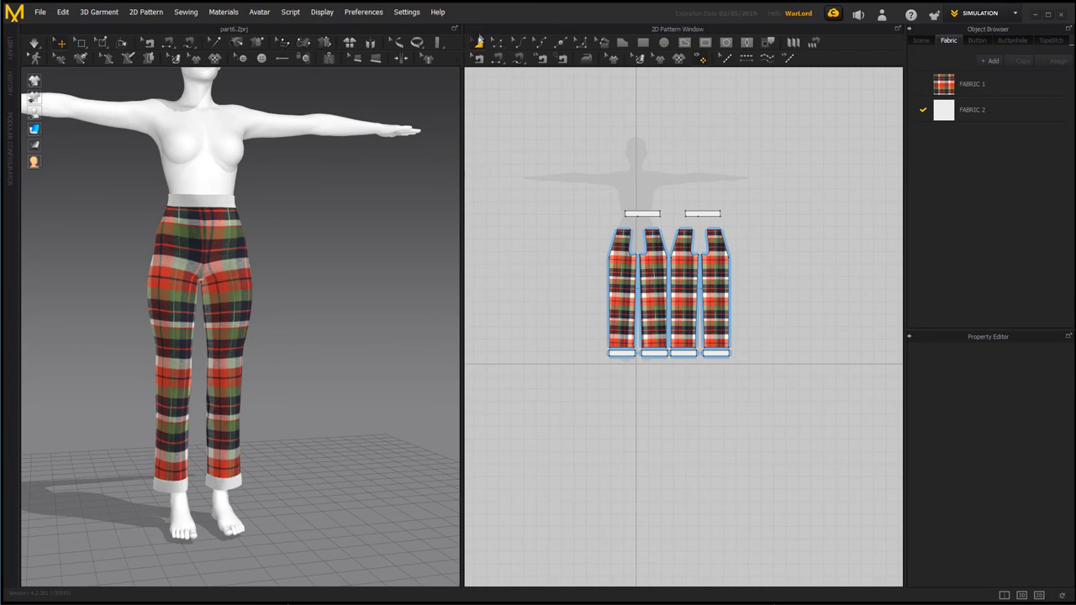
click(477, 42)
drag(572, 186, 800, 405)
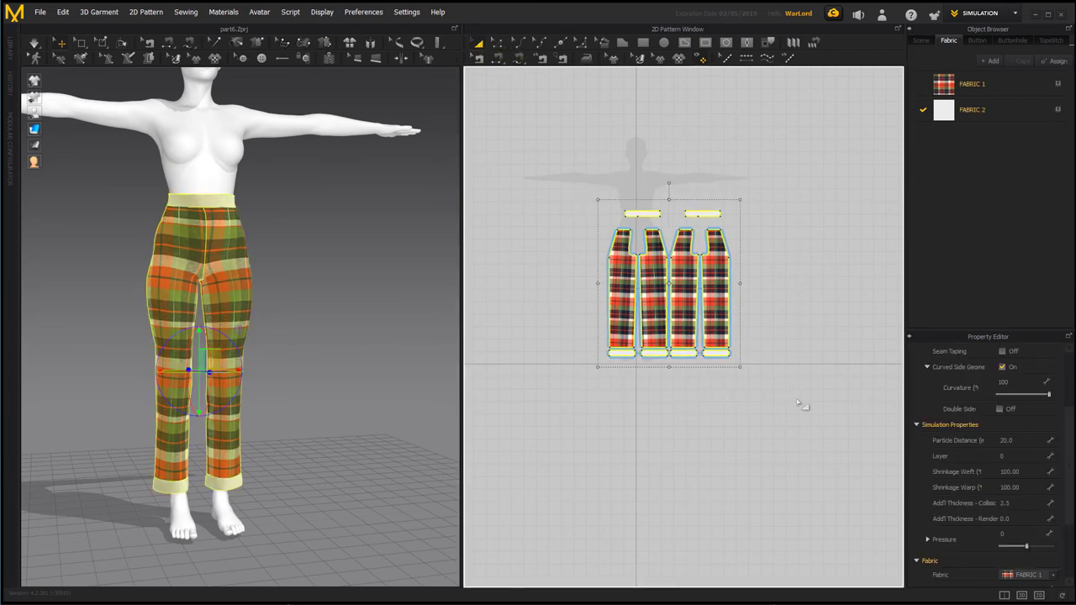
Export the selected patterns as an OBJ named Pants, as a single, welded, thin object at cm (DAZ Studio) scale
click(41, 11)
mouse_move(56, 163)
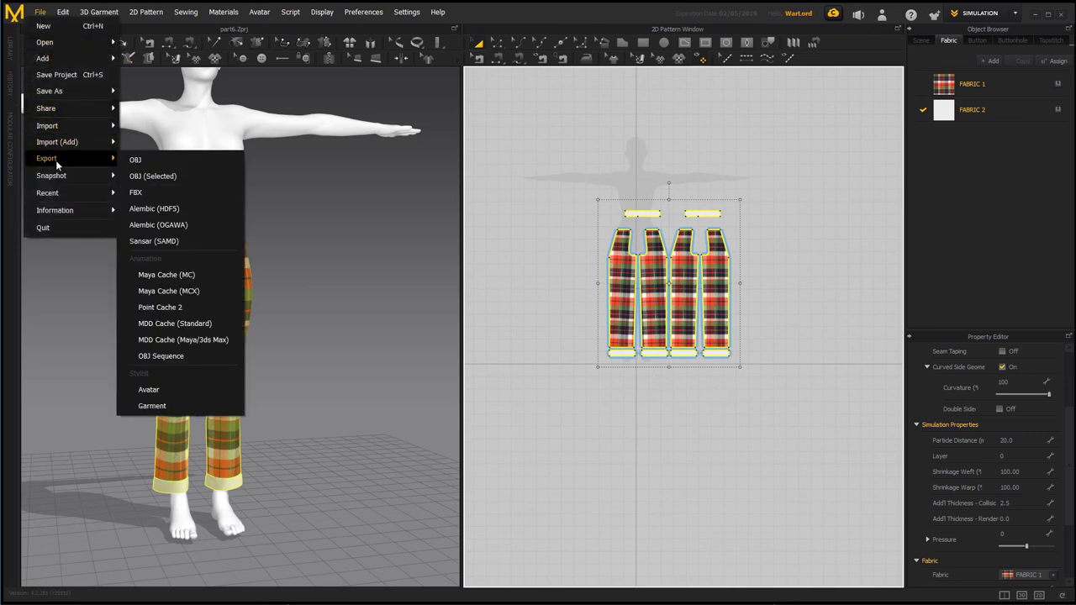
click(145, 176)
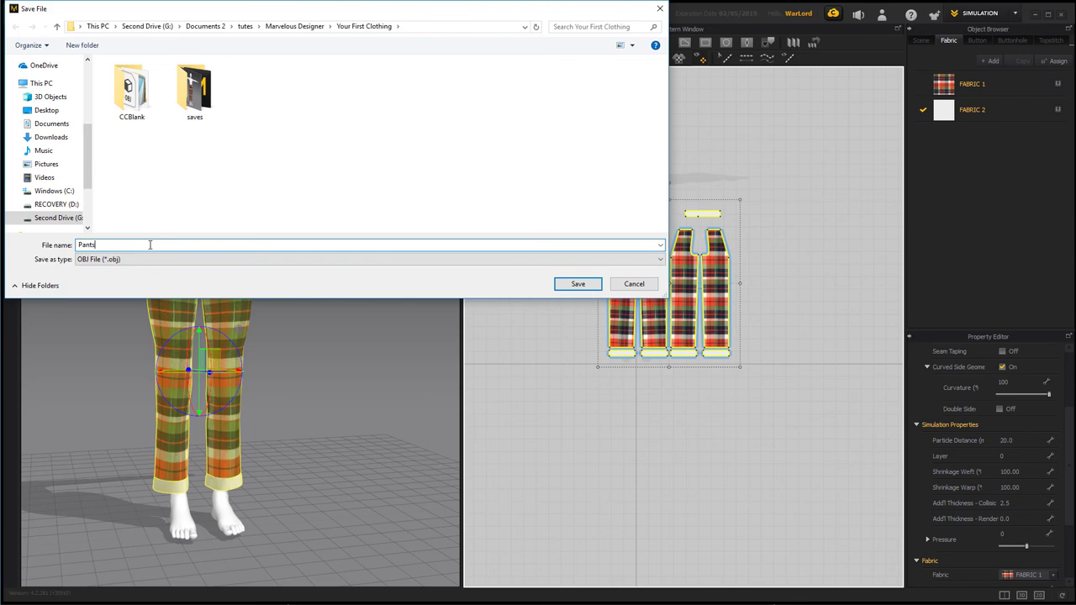
key(Return)
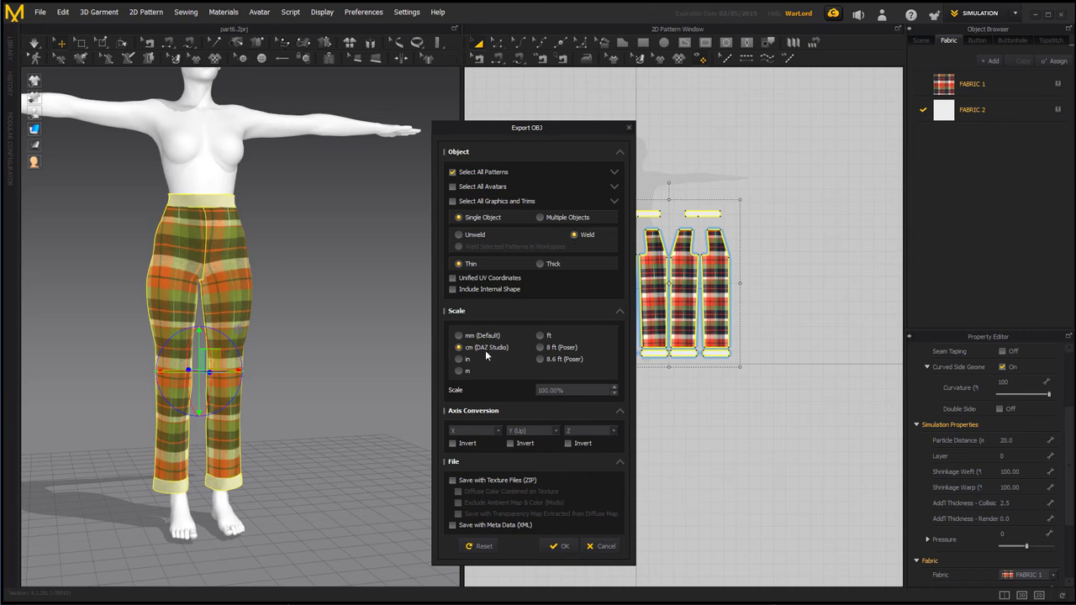
click(558, 546)
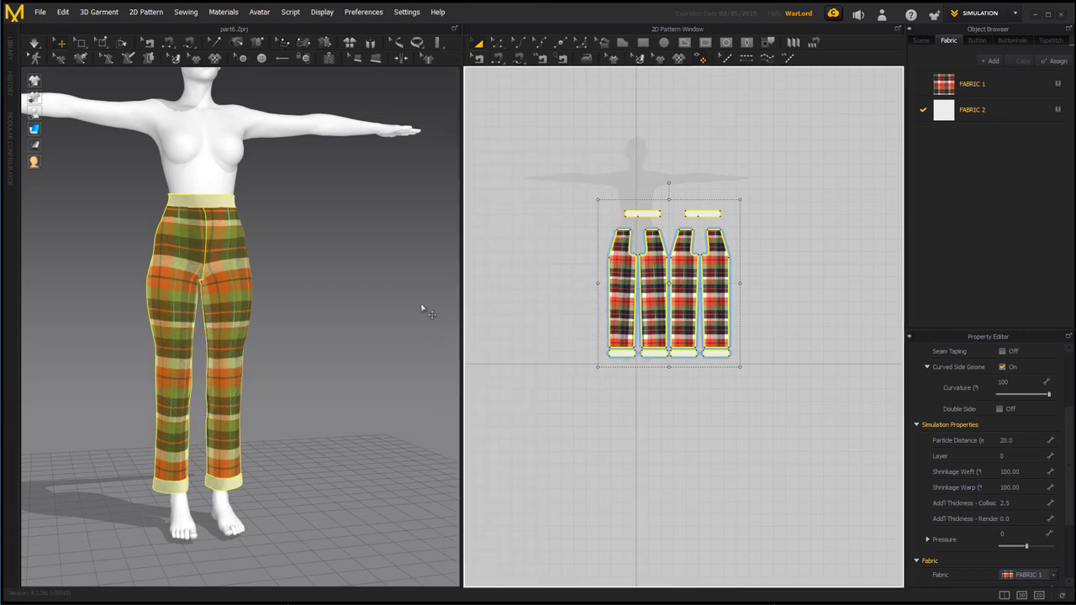
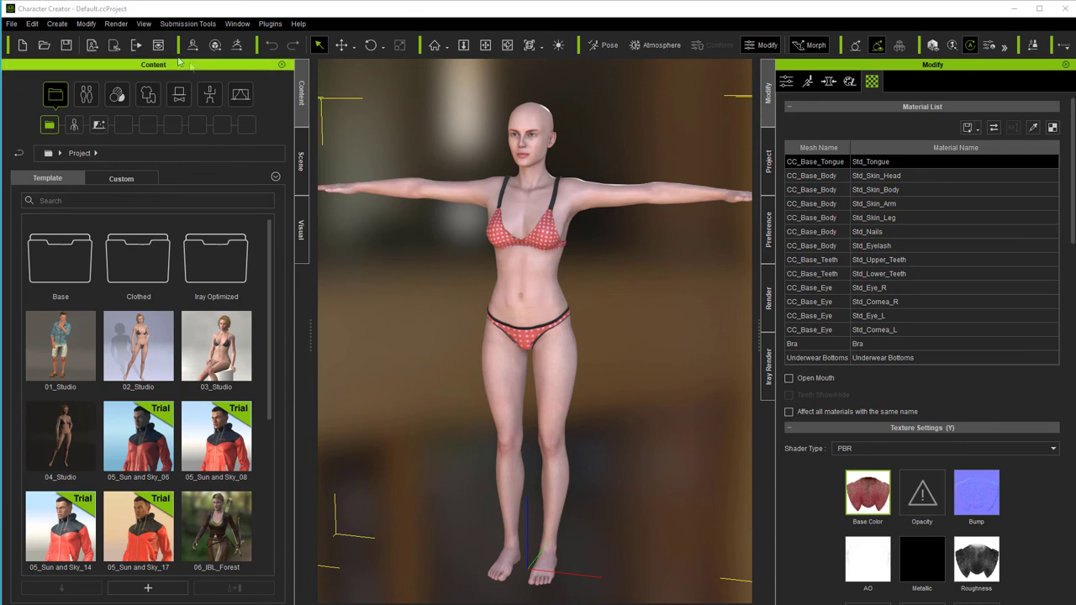
Switch to Character Creator and create an accessory from the exported Pants OBJ file
click(63, 26)
click(82, 55)
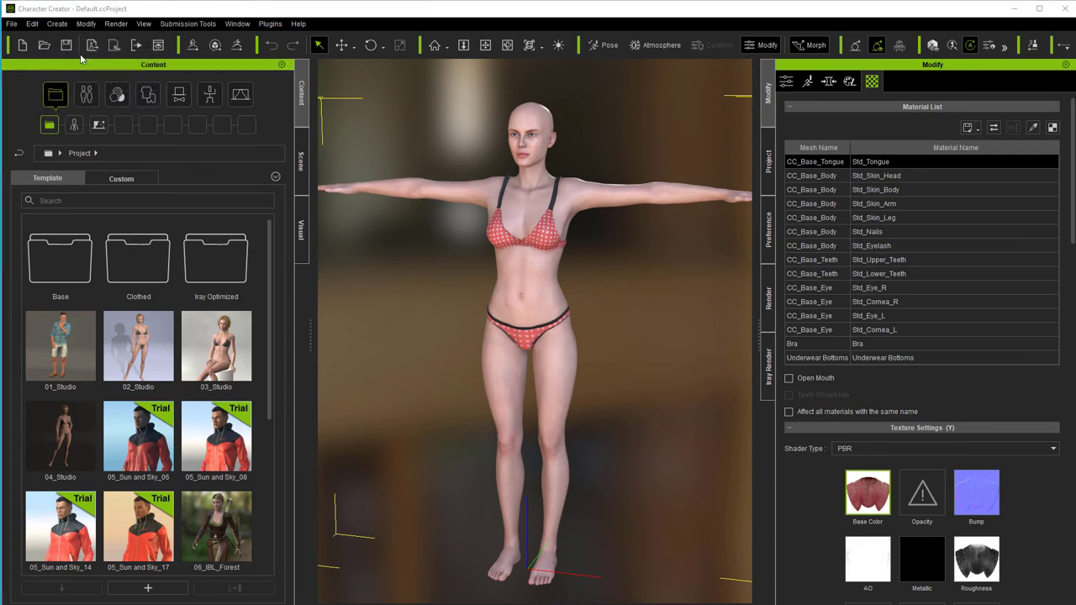
double_click(274, 112)
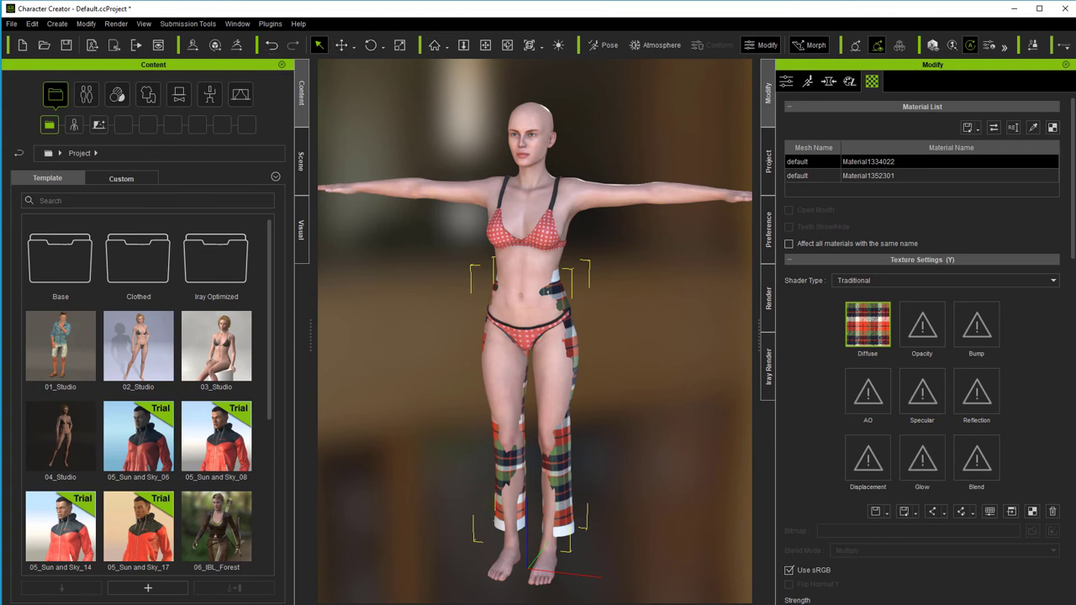
Offset the Pants accessory onto the body by setting its Move values to Z 1 and Y -1
click(786, 80)
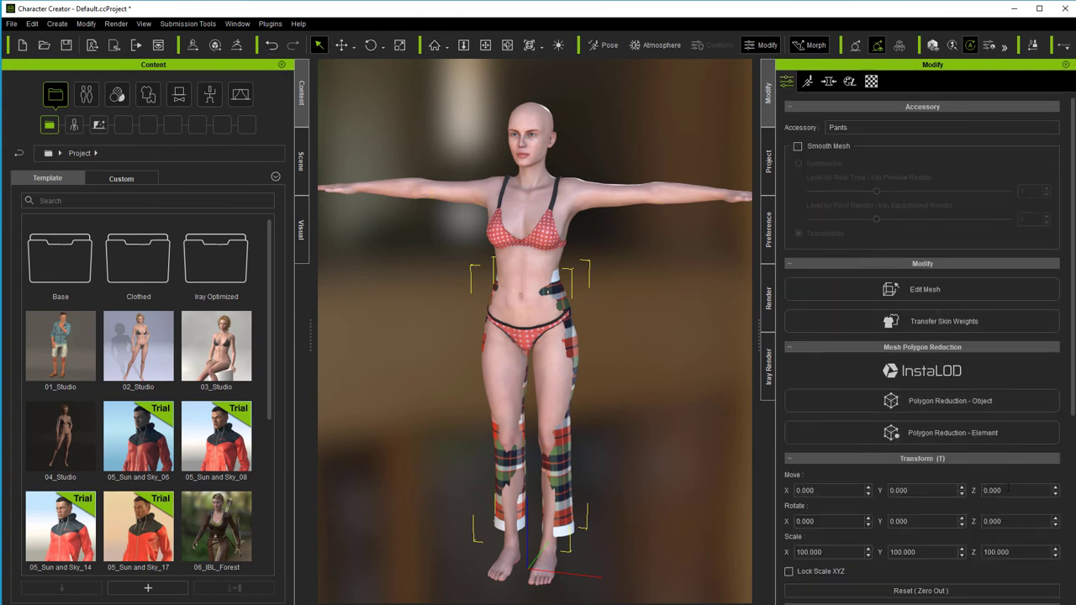
click(1009, 490)
text(1)
key(Return)
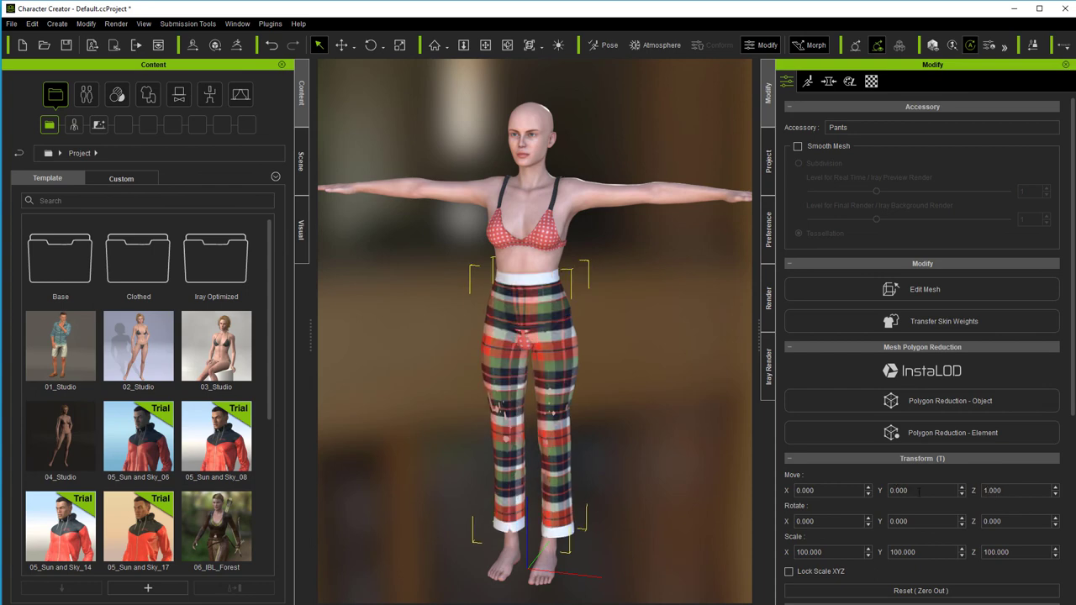
click(920, 490)
text(-1)
key(Return)
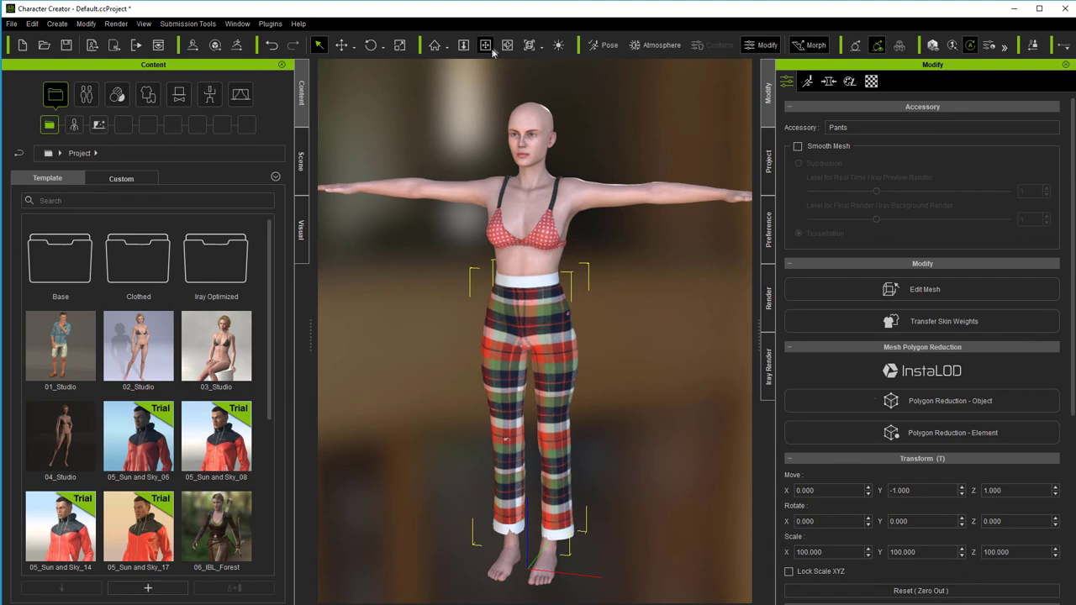
Delete the Underwear Bottoms item from the avatar
click(507, 47)
drag(512, 109, 228, 197)
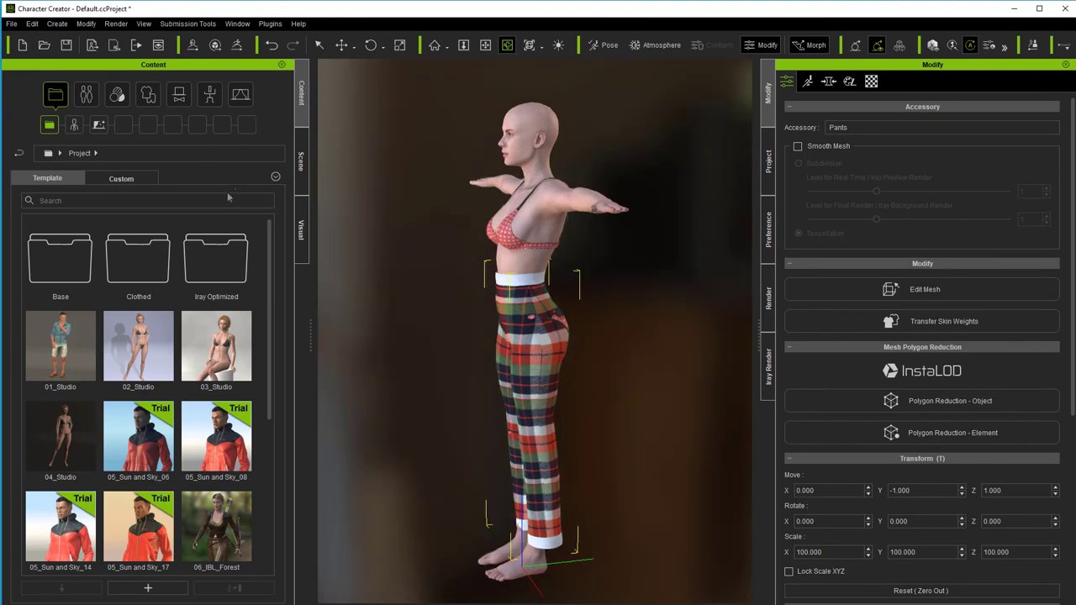
click(301, 161)
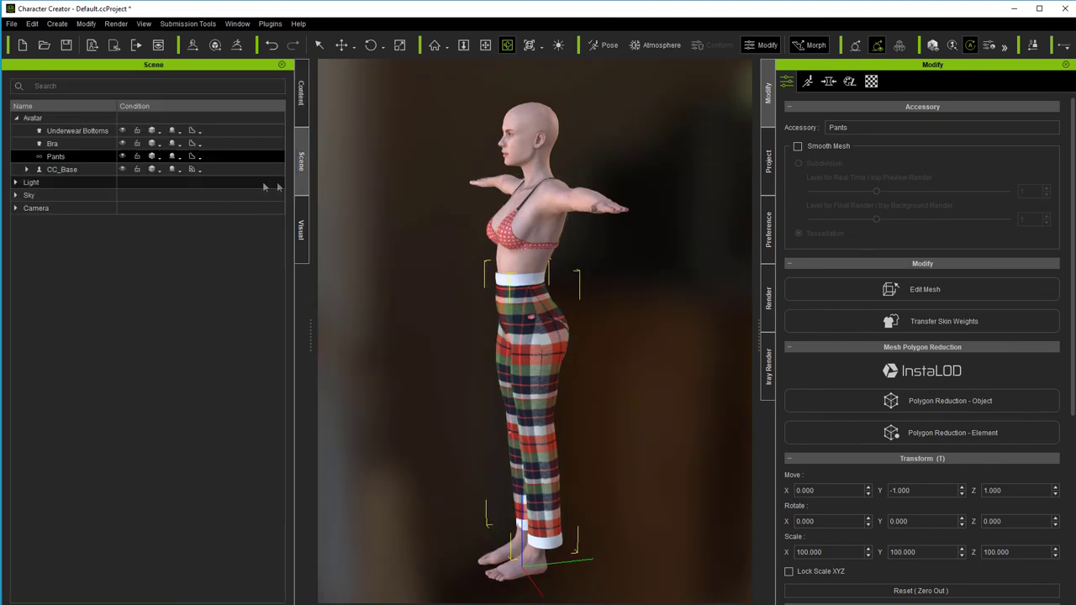
click(79, 131)
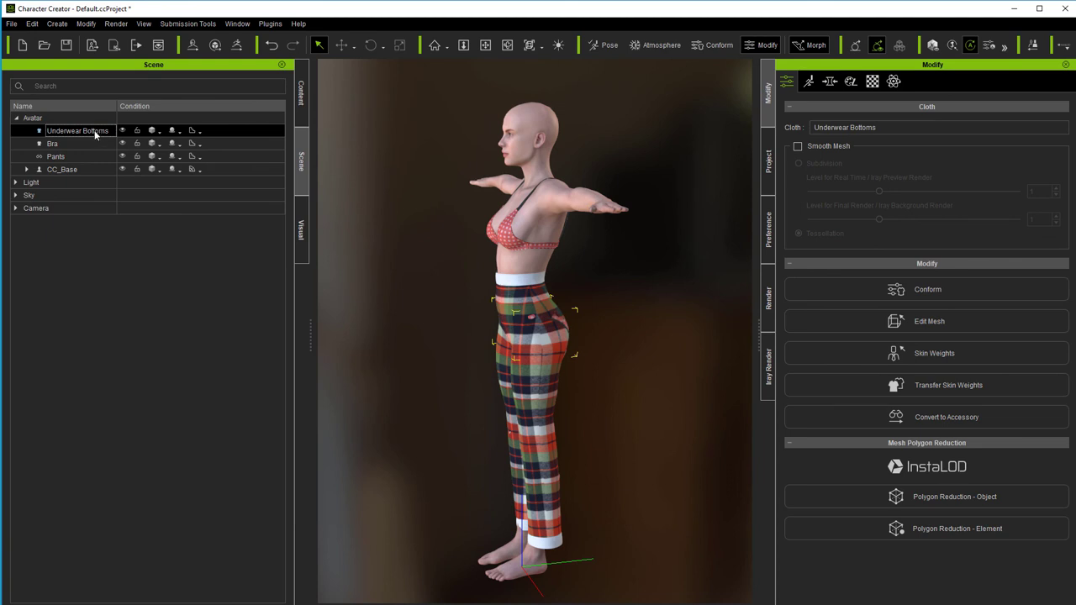
key(Delete)
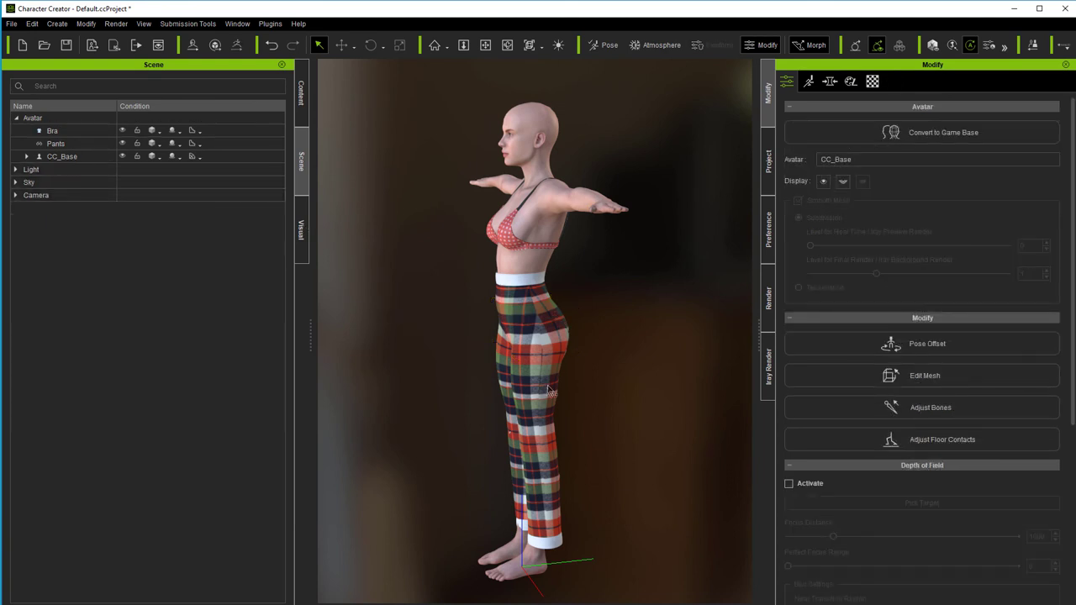
Transfer skin weights to the Pants accessory using the Default template preset
click(542, 353)
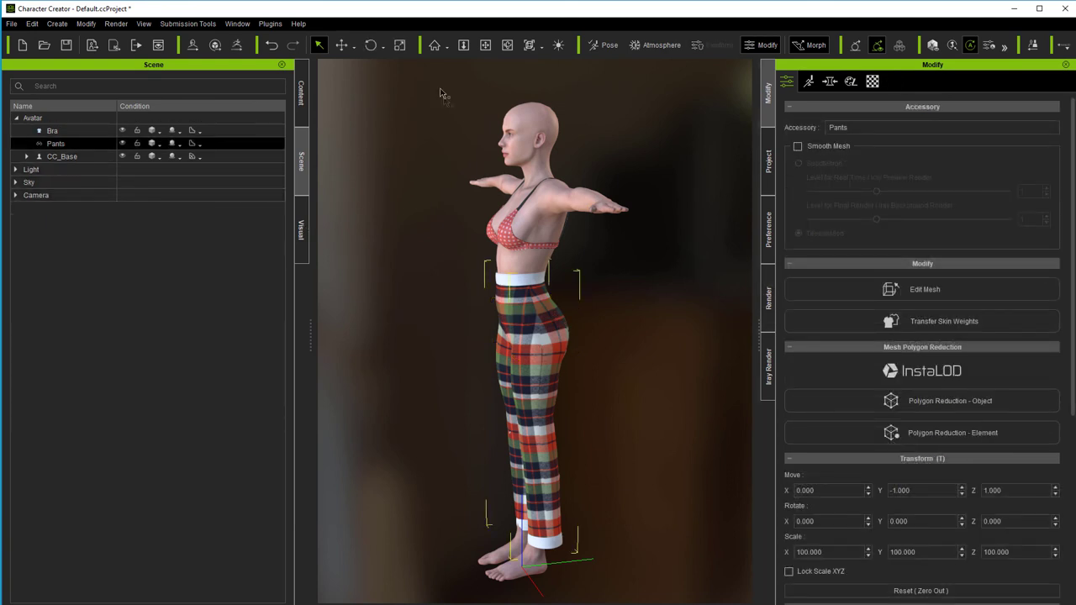
click(507, 46)
drag(445, 317, 748, 307)
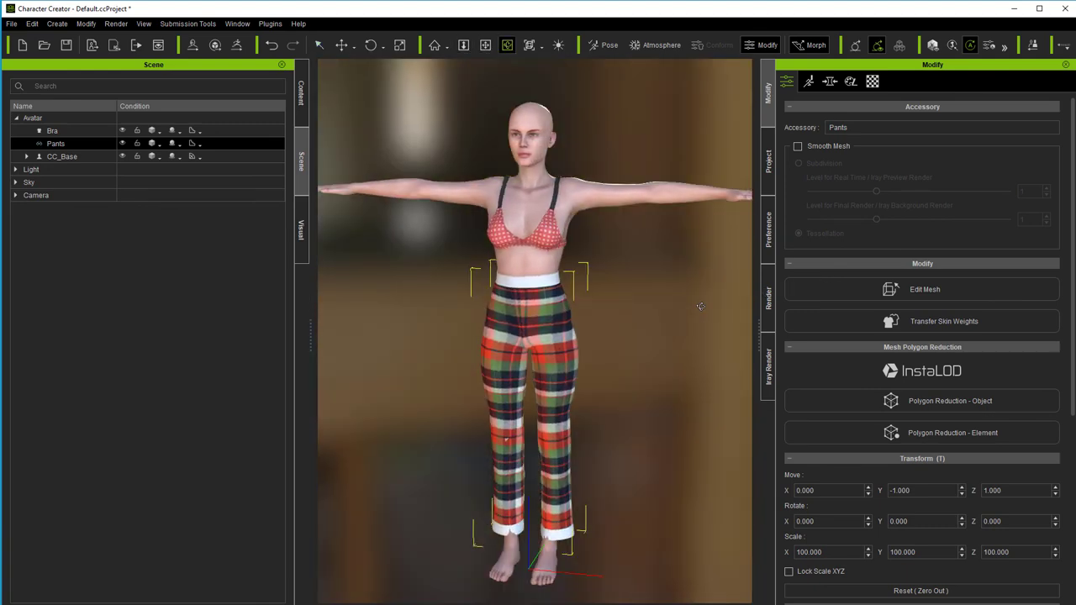
click(934, 321)
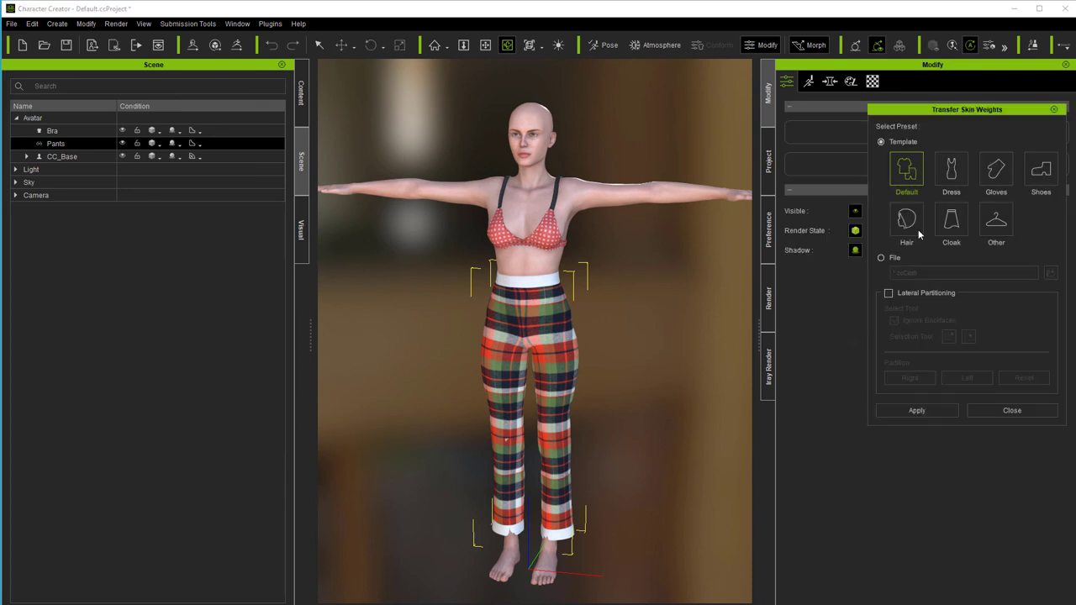
click(938, 410)
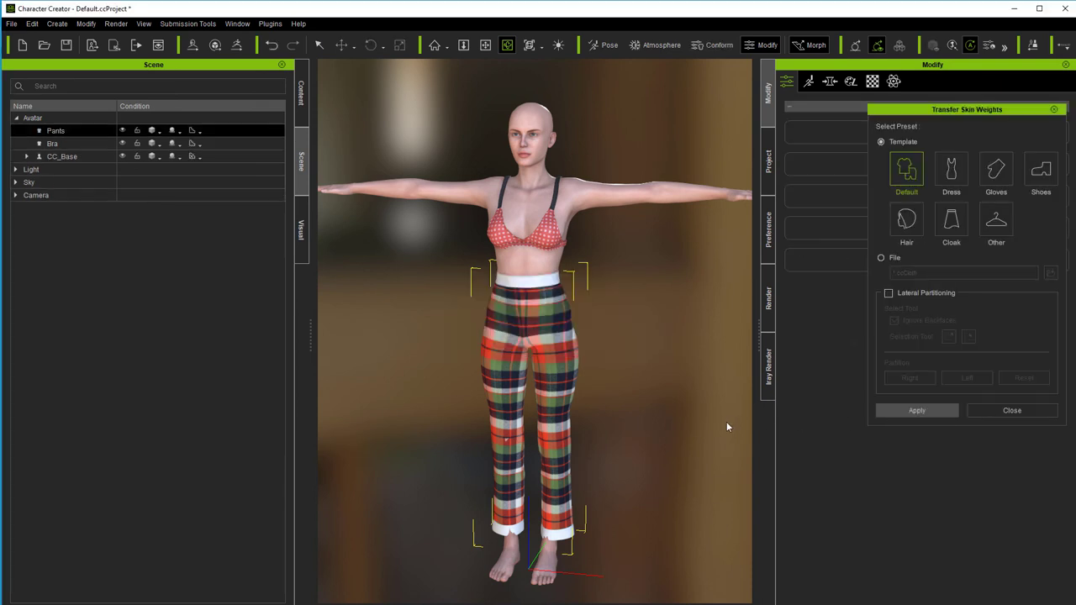
Calculate the collision of the pants with the body in the Conform settings and raise Increase Size to 0.10
click(712, 44)
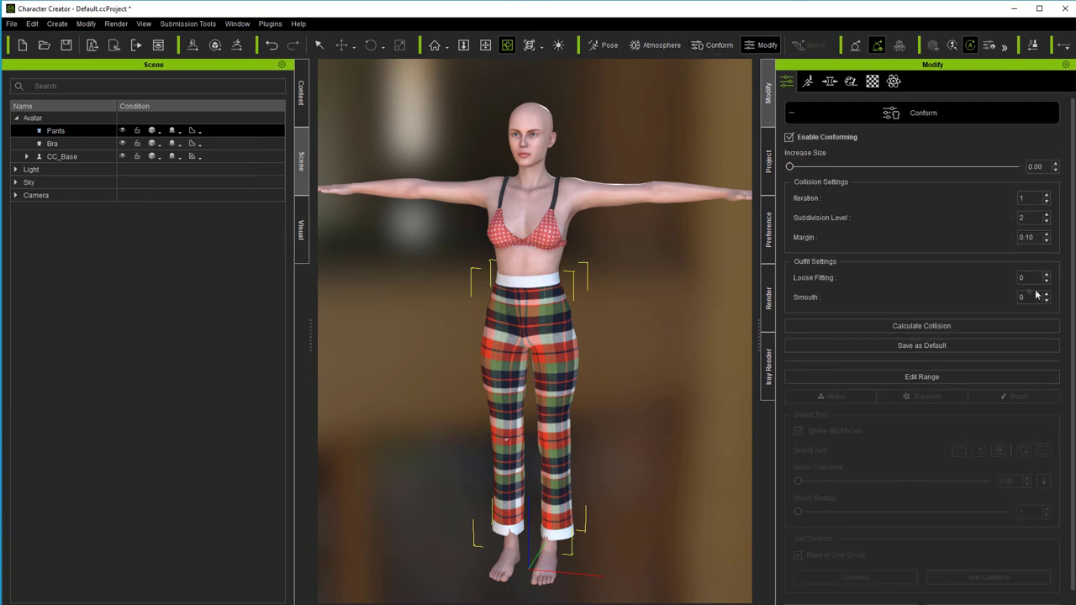
click(957, 324)
click(865, 326)
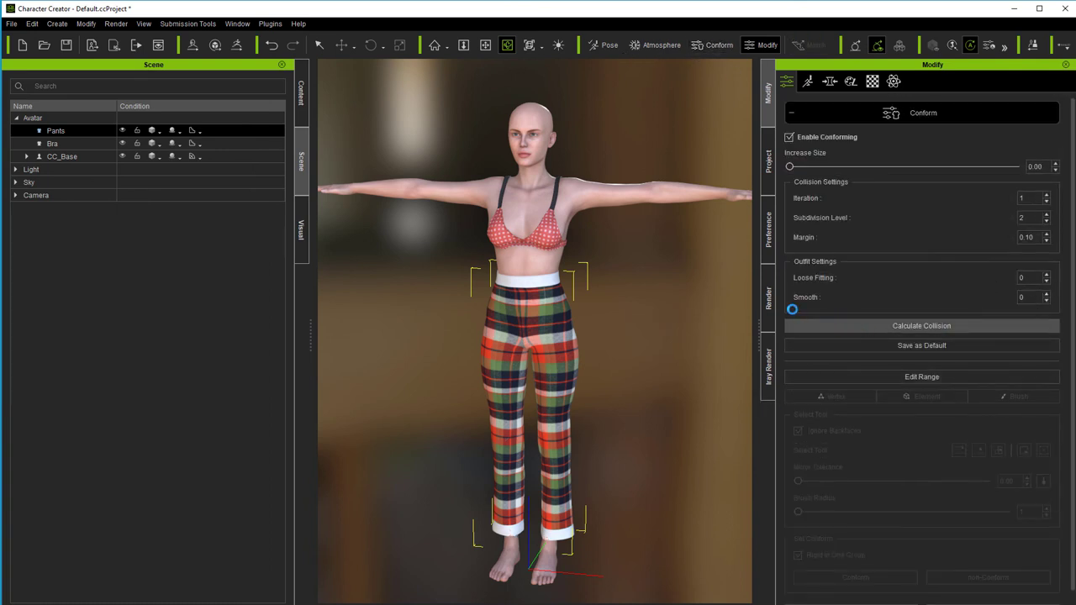
click(1054, 164)
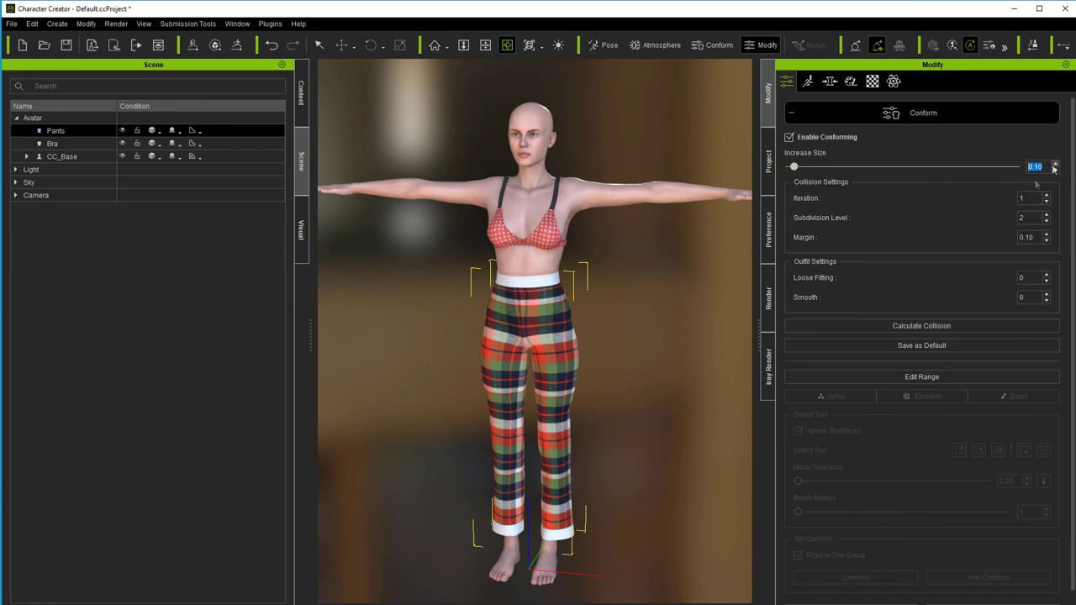
click(926, 349)
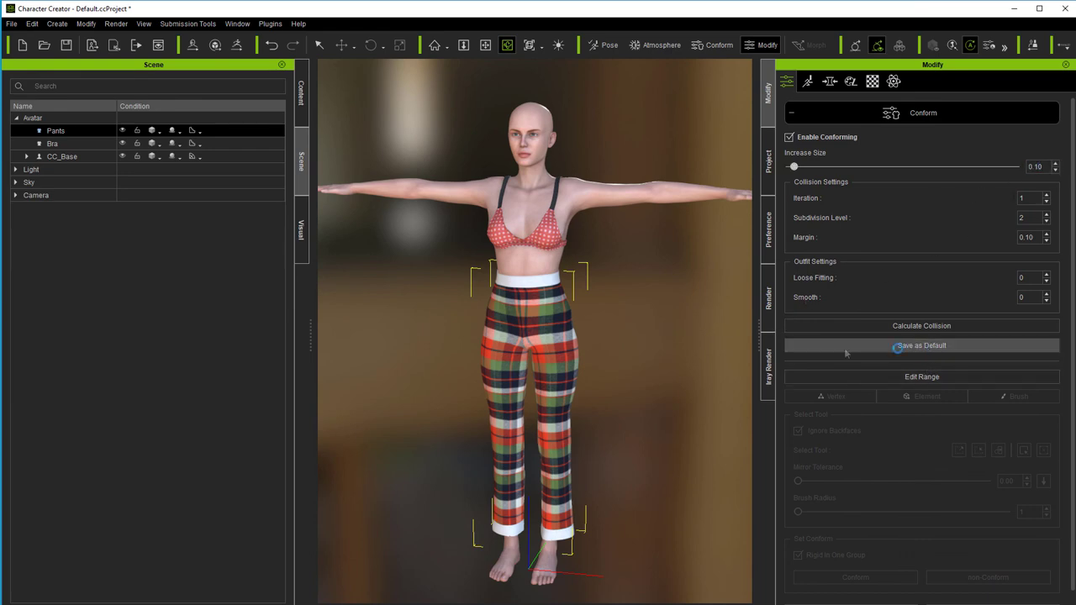
Apply the Standing_08 pose from the 1_Female Pose collection to the avatar
drag(711, 324, 673, 335)
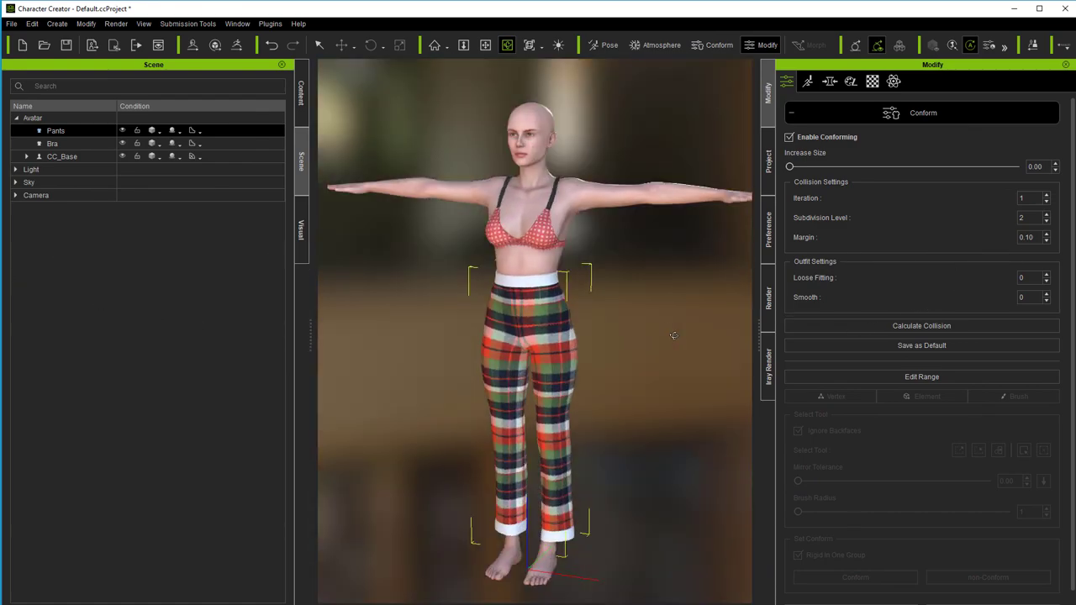
click(604, 46)
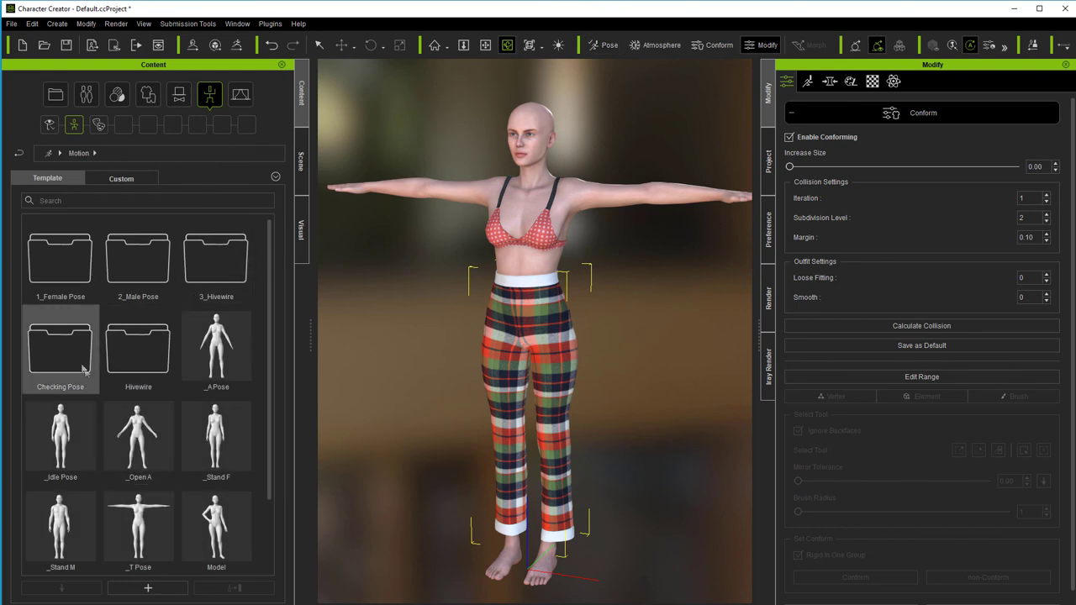
double_click(46, 274)
scroll(63, 420, down, 5)
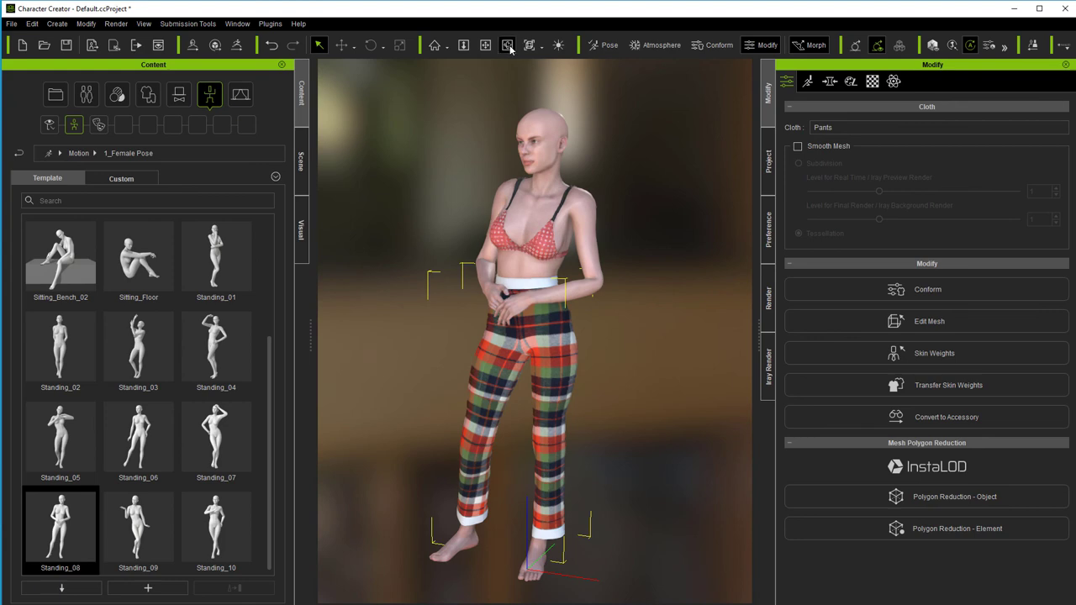
Examine from several angles how the pants fit and deform on the posed avatar
right_drag(415, 215, 747, 294)
drag(748, 294, 793, 295)
drag(580, 311, 528, 312)
right_drag(527, 312, 252, 384)
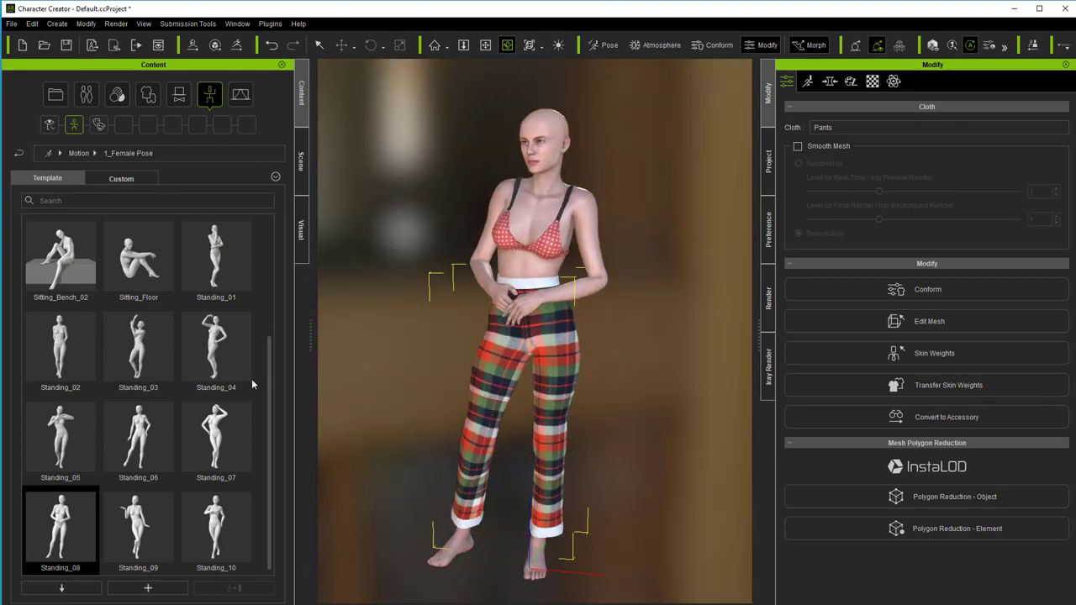
right_drag(487, 388, 579, 427)
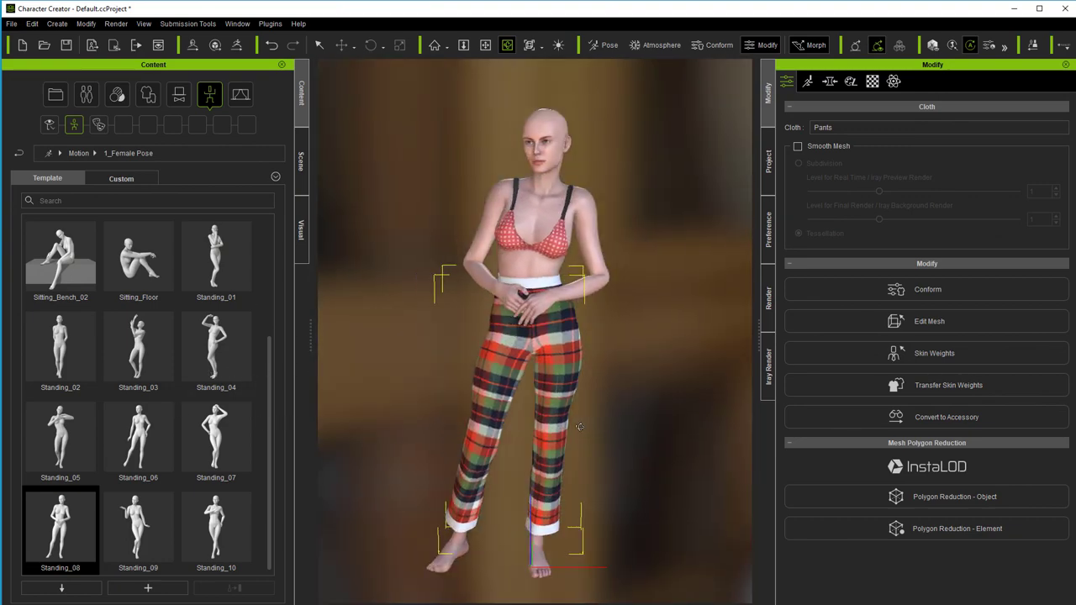
right_drag(539, 376, 631, 384)
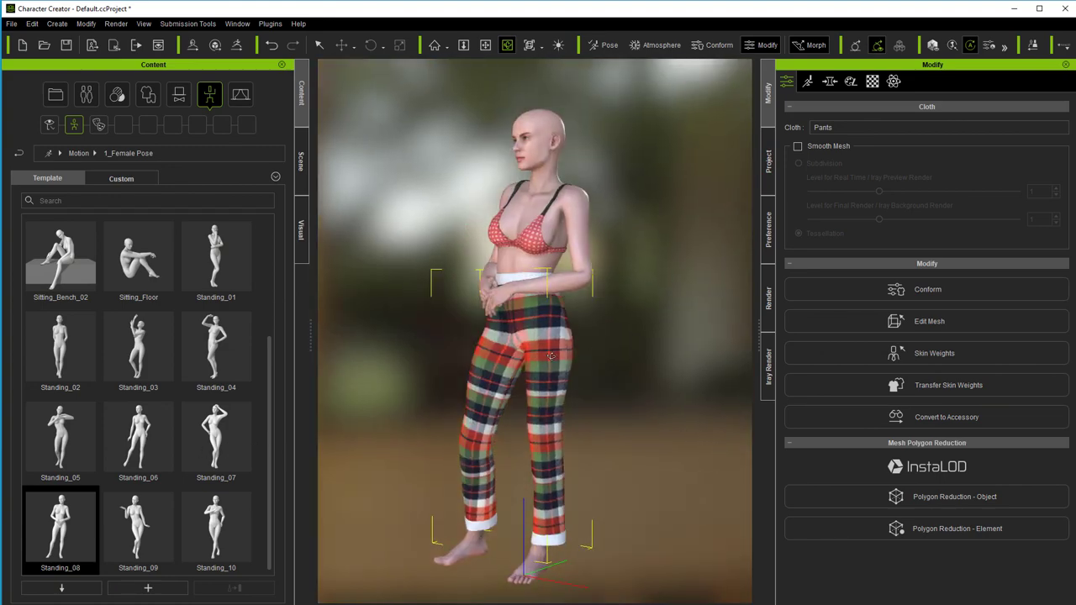
right_drag(553, 358, 693, 464)
right_drag(484, 318, 583, 359)
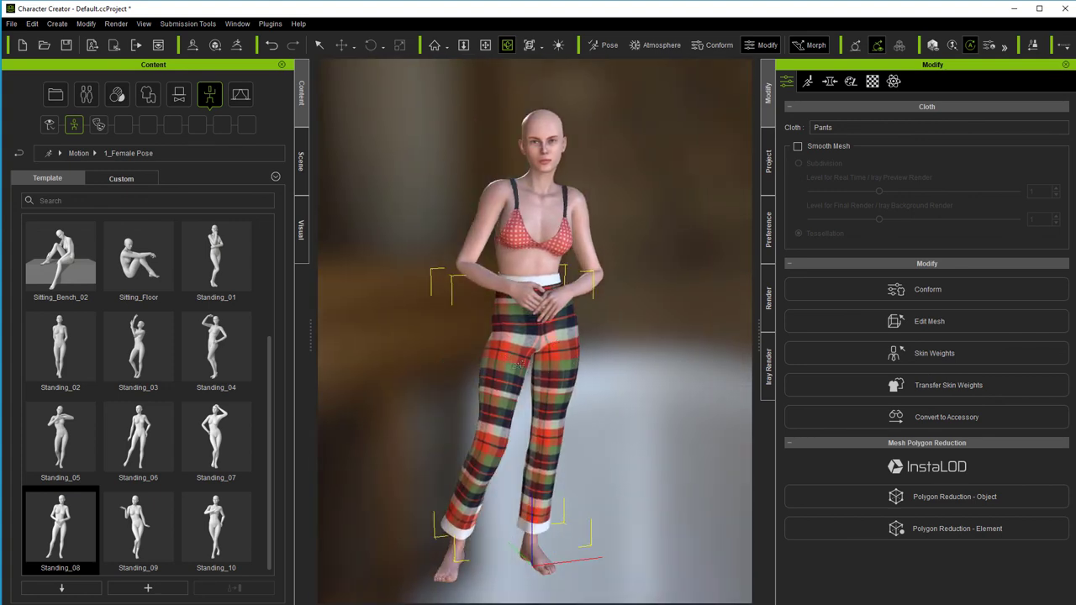
right_drag(554, 367, 447, 424)
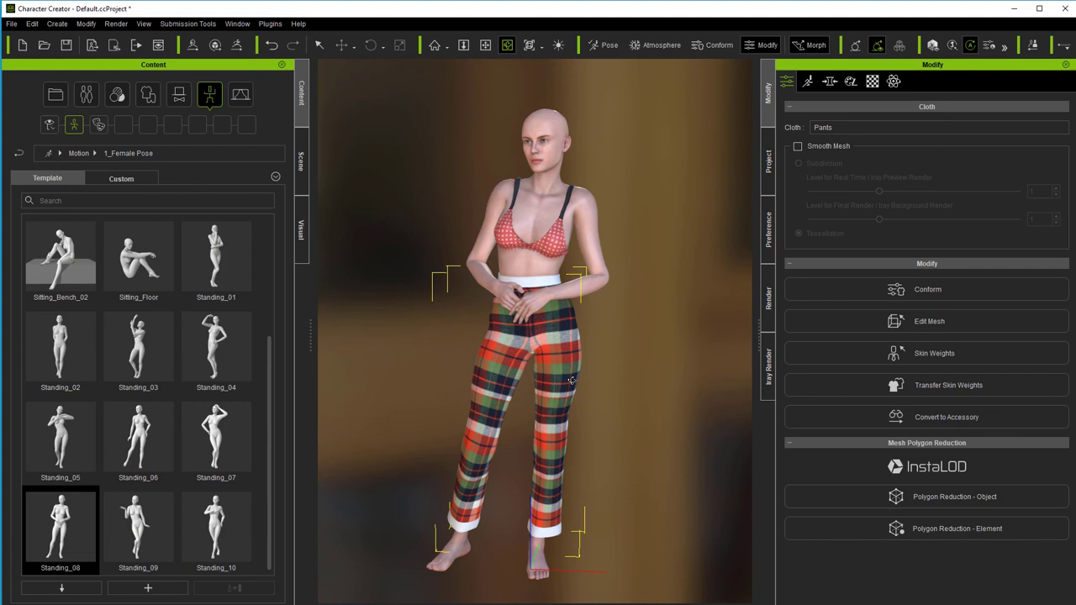
mouse_move(569, 361)
mouse_down()
mouse_move(395, 370)
mouse_move(567, 358)
mouse_up()
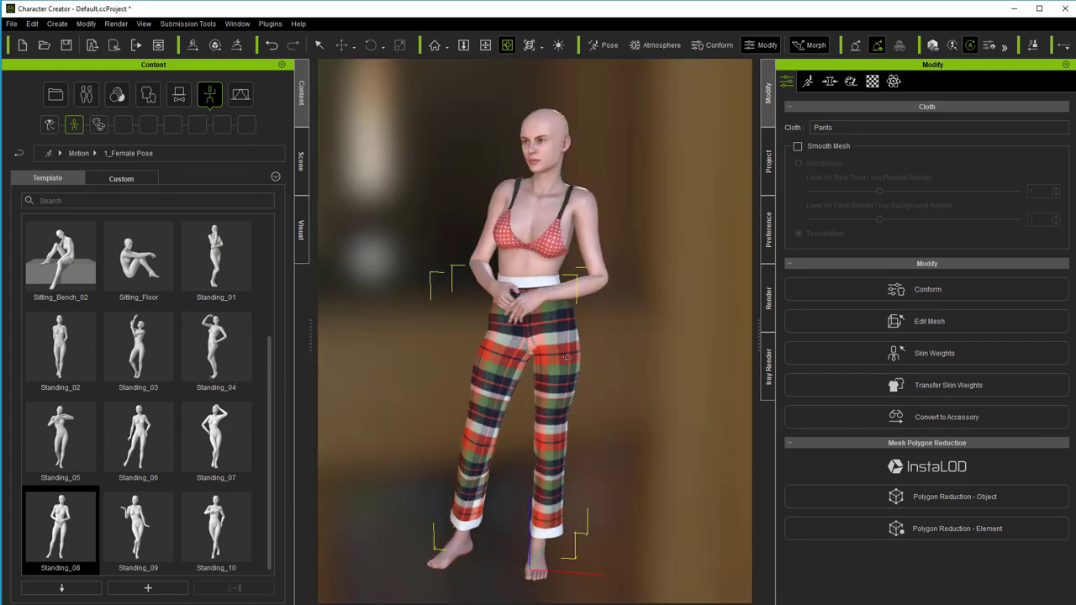
mouse_move(561, 336)
right_down()
mouse_move(639, 338)
mouse_move(561, 337)
right_up()
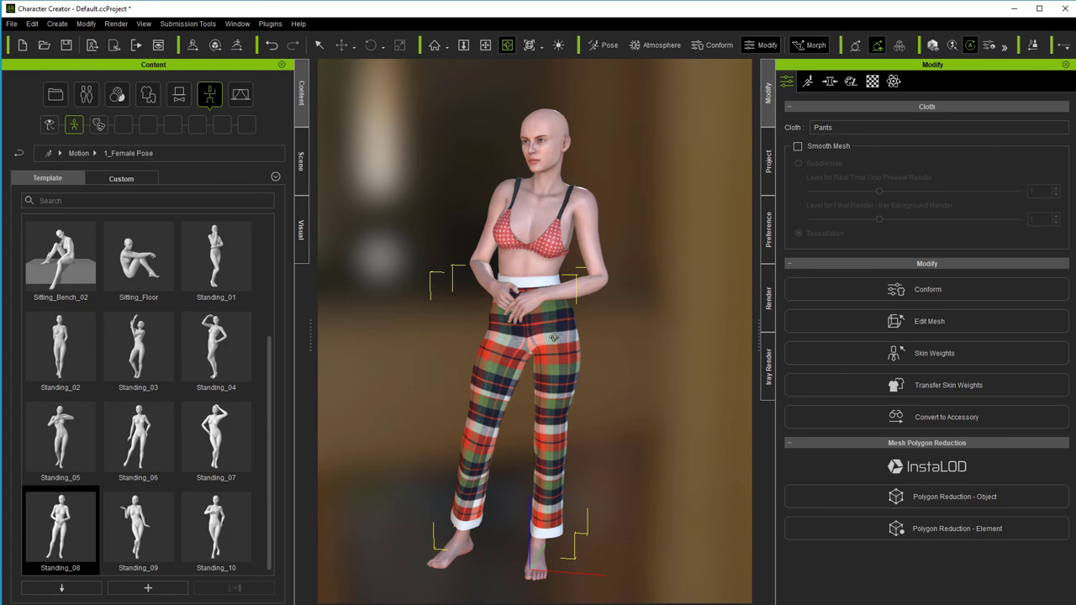
mouse_move(554, 337)
right_down()
mouse_move(538, 337)
mouse_move(566, 338)
right_up()
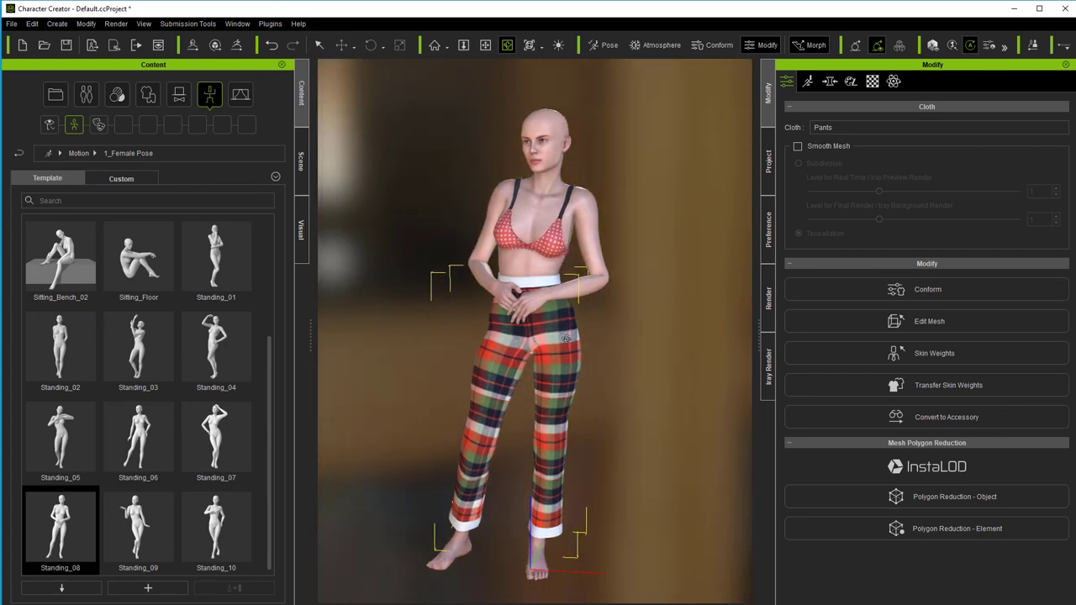